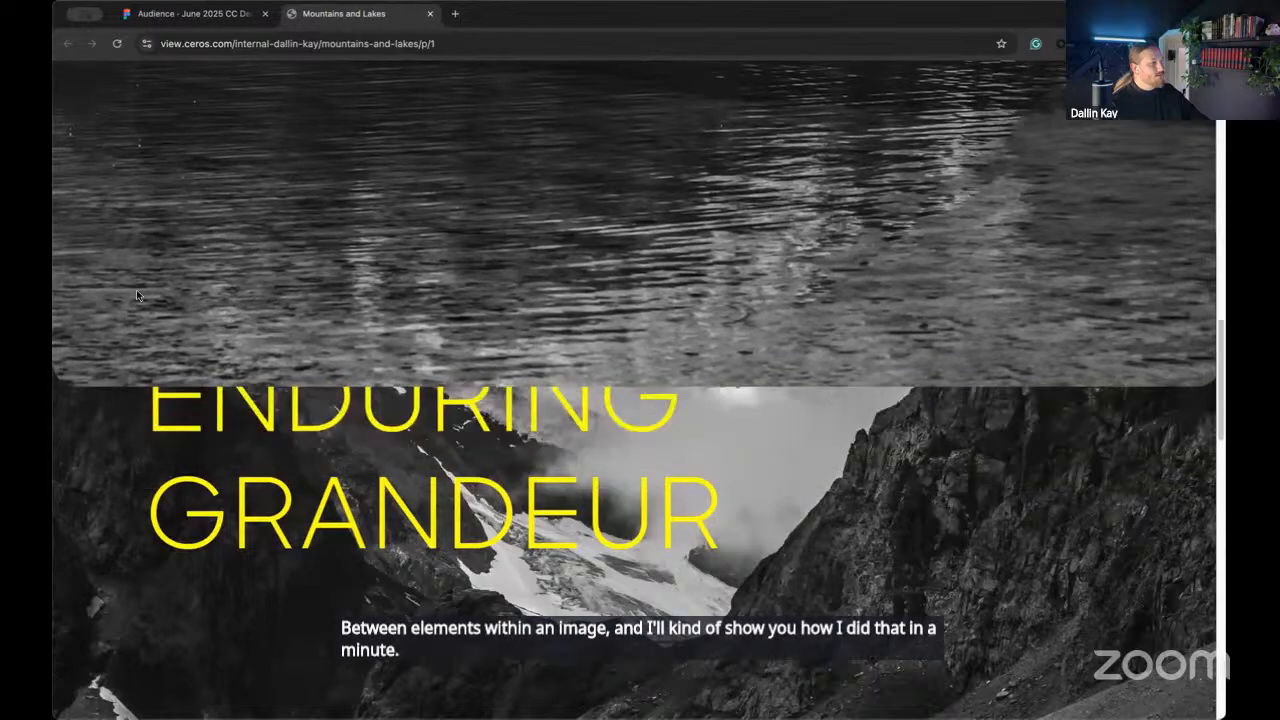
Step: Review the lower part of the published Mountains and Lakes page, opening the Mount Rainier tile and continuing to the footer
scroll(123, 301, down, 5)
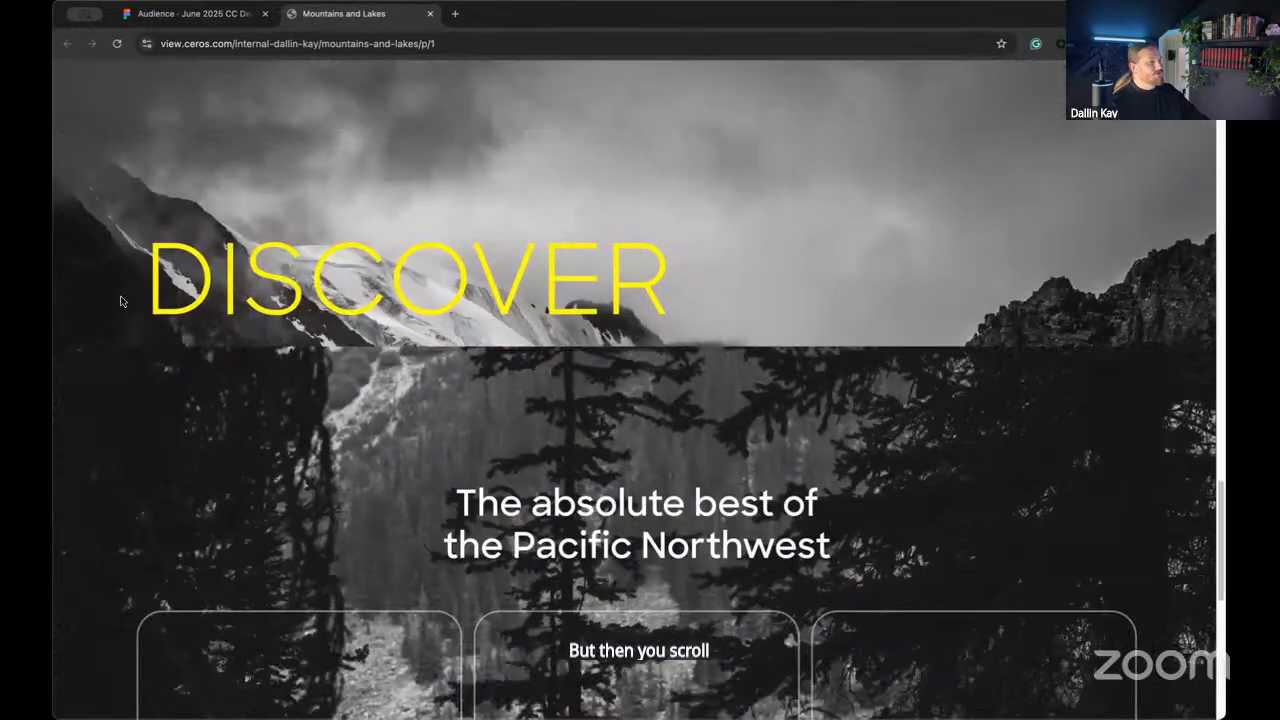
scroll(97, 313, down, 2)
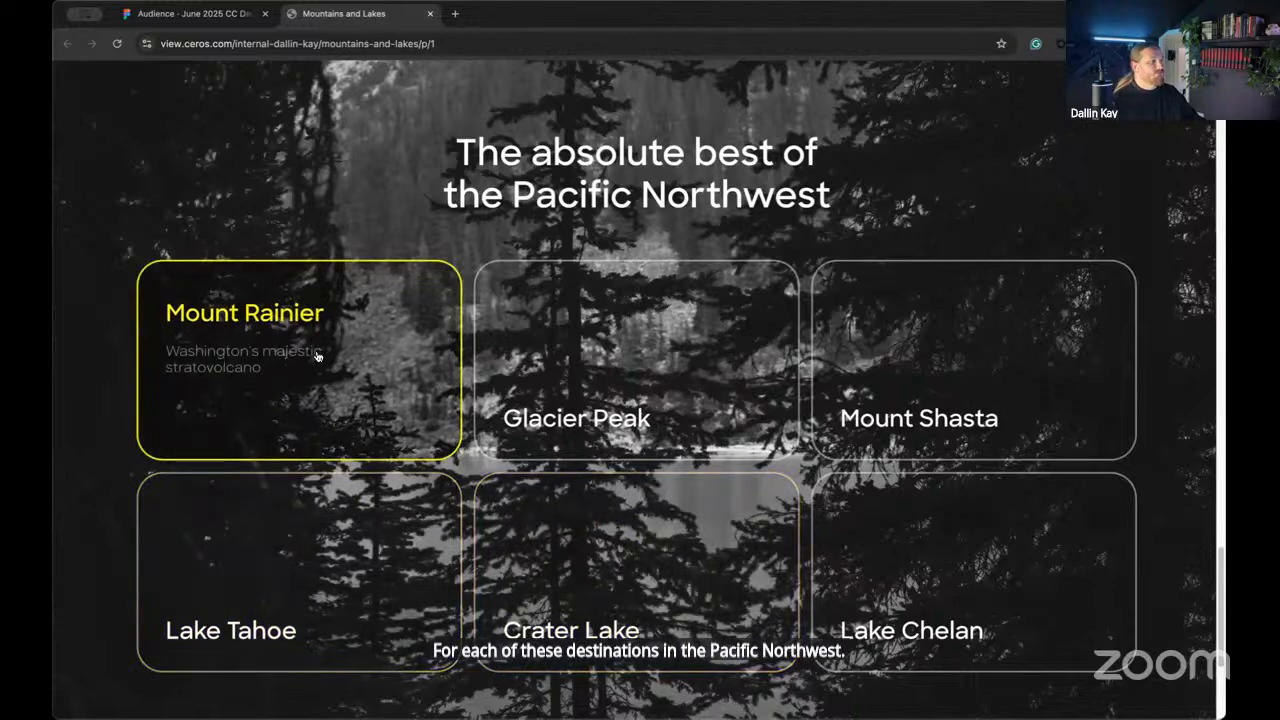
click(351, 347)
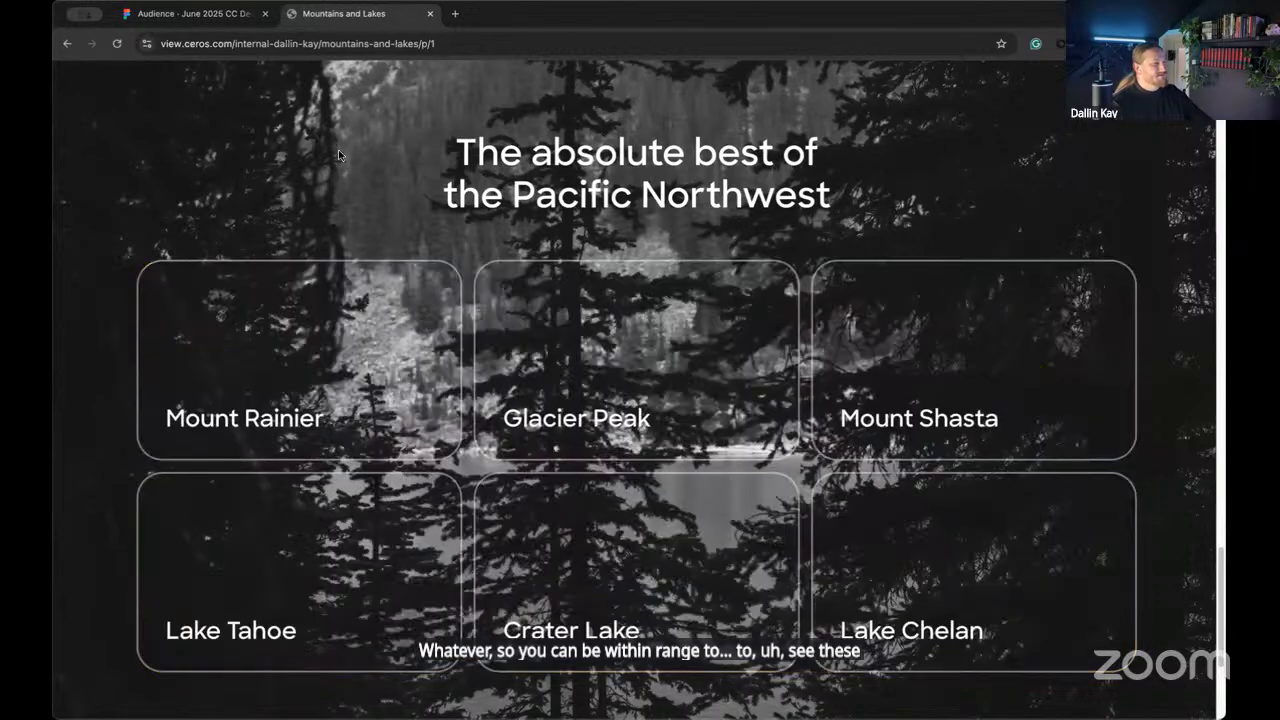
scroll(85, 390, down, 1)
scroll(85, 390, down, 3)
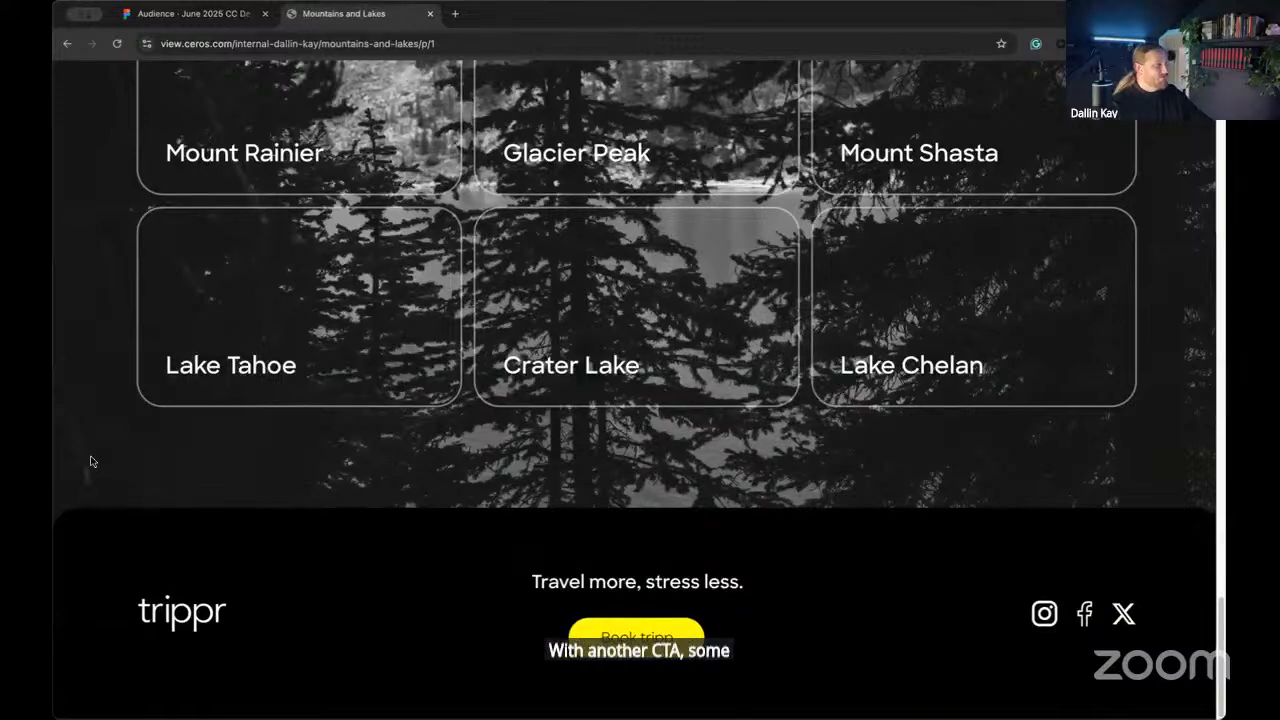
Step: Examine the published page's scroll effects from the footer back to the hero, including how the title moves behind the trees
scroll(90, 461, up, 3)
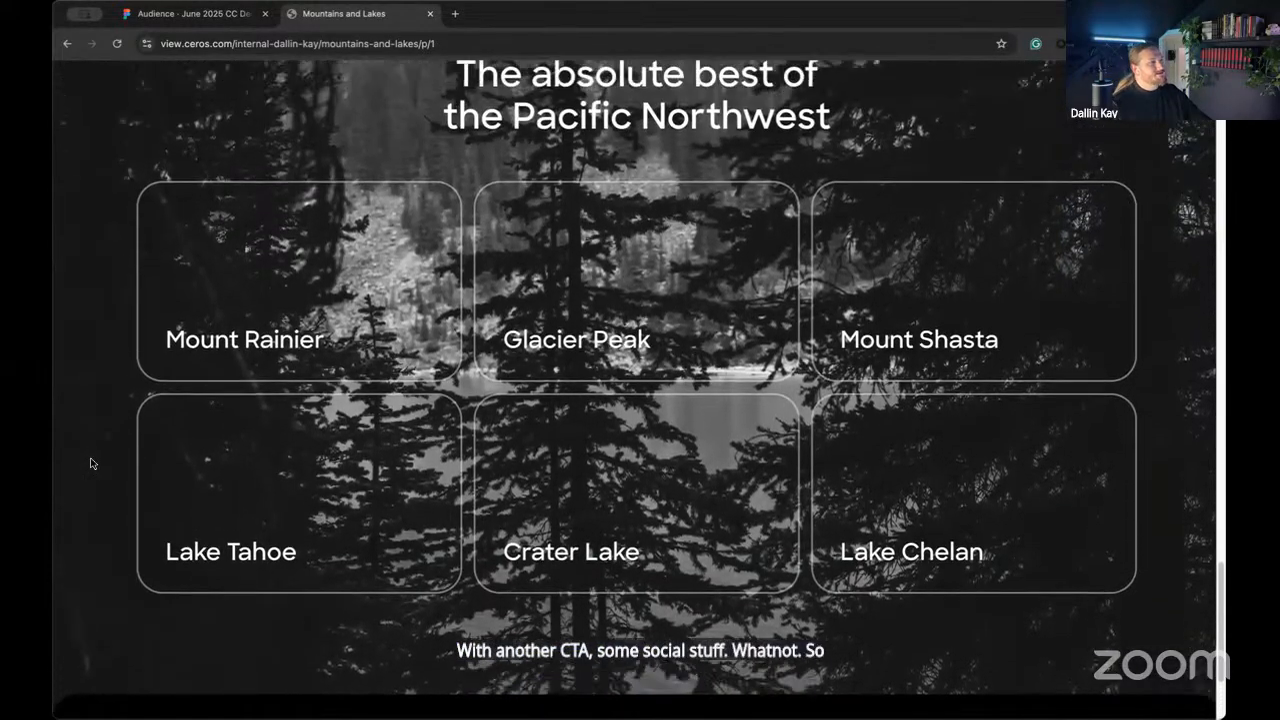
scroll(90, 463, up, 5)
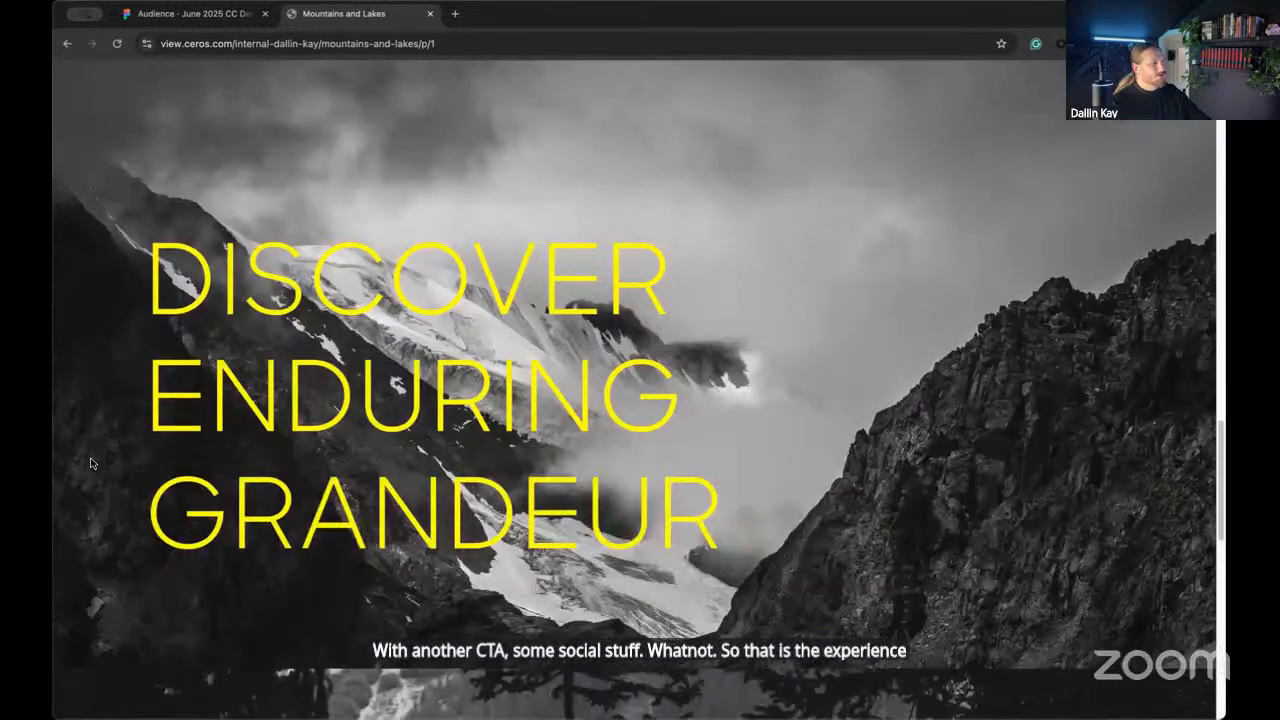
scroll(90, 462, up, 4)
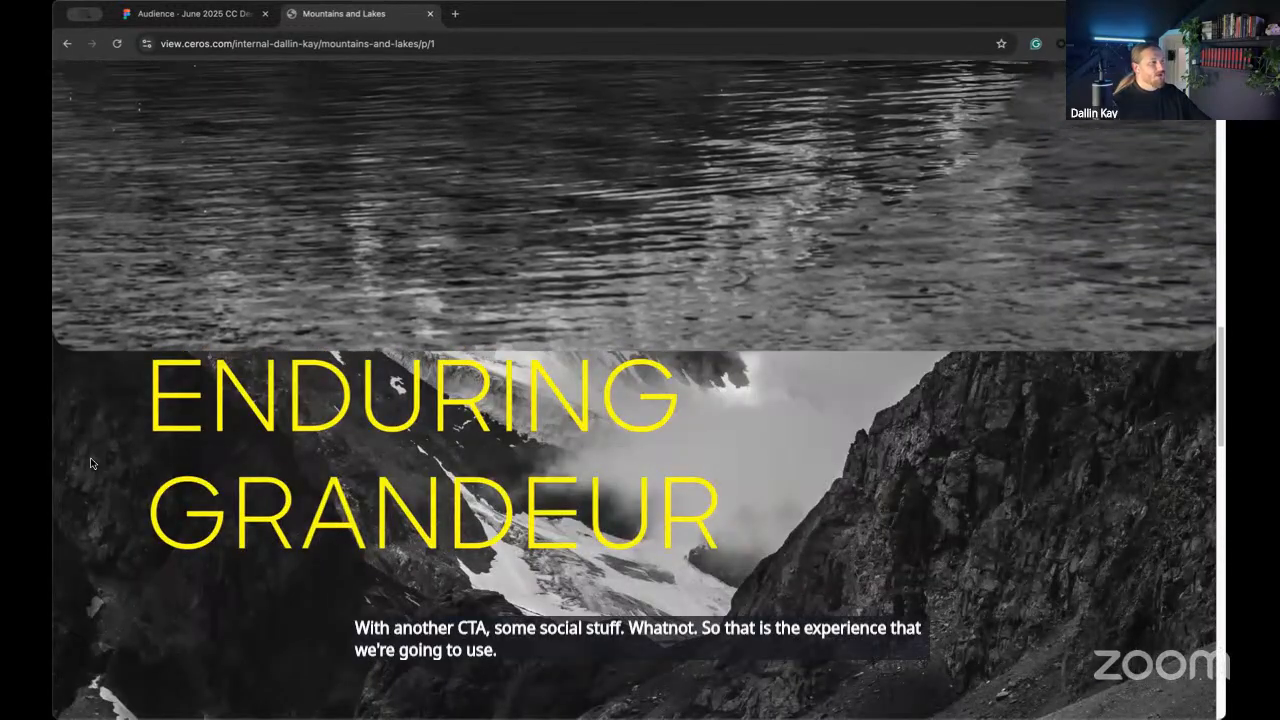
scroll(90, 463, up, 5)
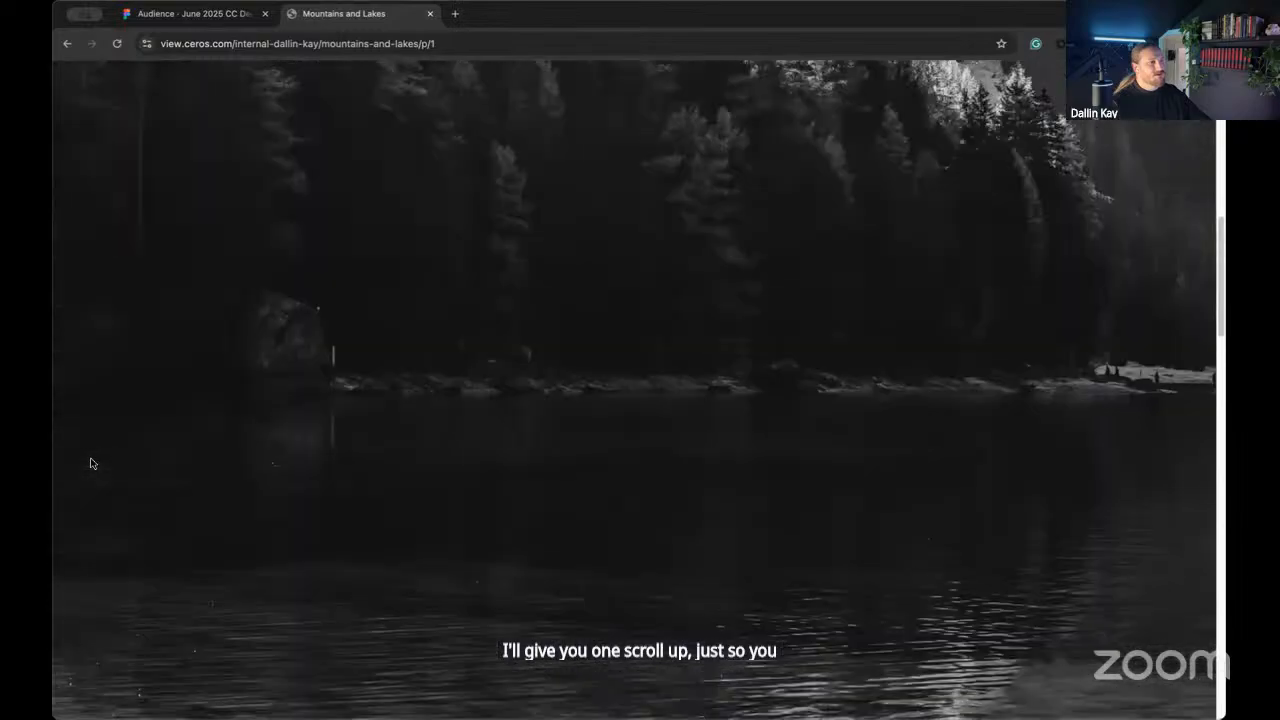
scroll(90, 463, up, 5)
scroll(90, 463, up, 5)
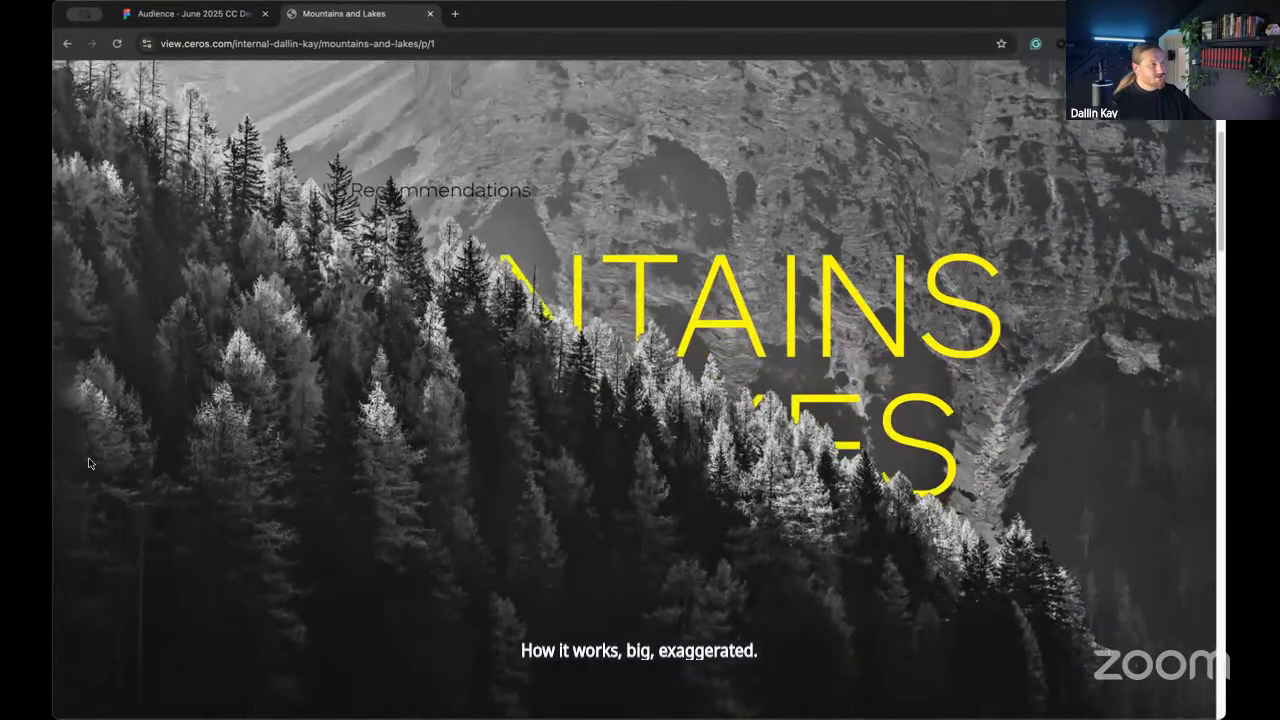
scroll(88, 463, up, 5)
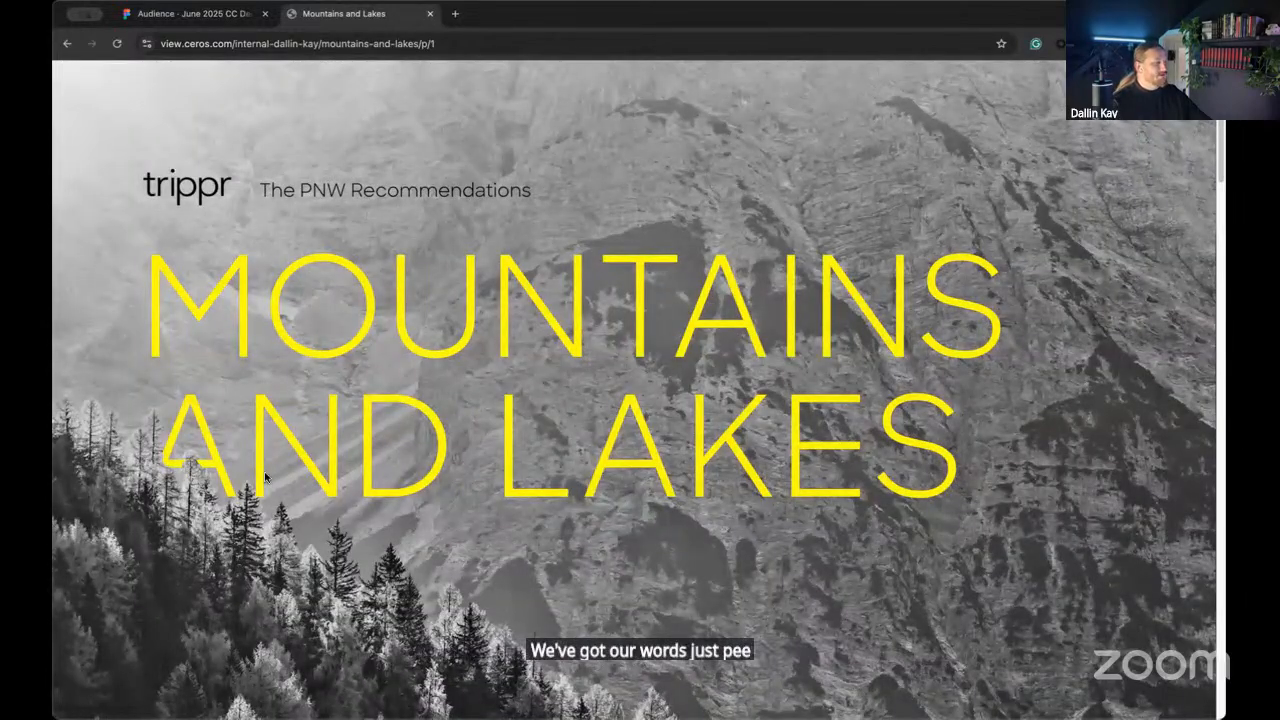
scroll(265, 478, down, 5)
scroll(265, 478, up, 5)
Step: Switch to the Mountains and Lakes experience in Ceros Studio and show the full width of the hero at 63% zoom
key(super+Tab)
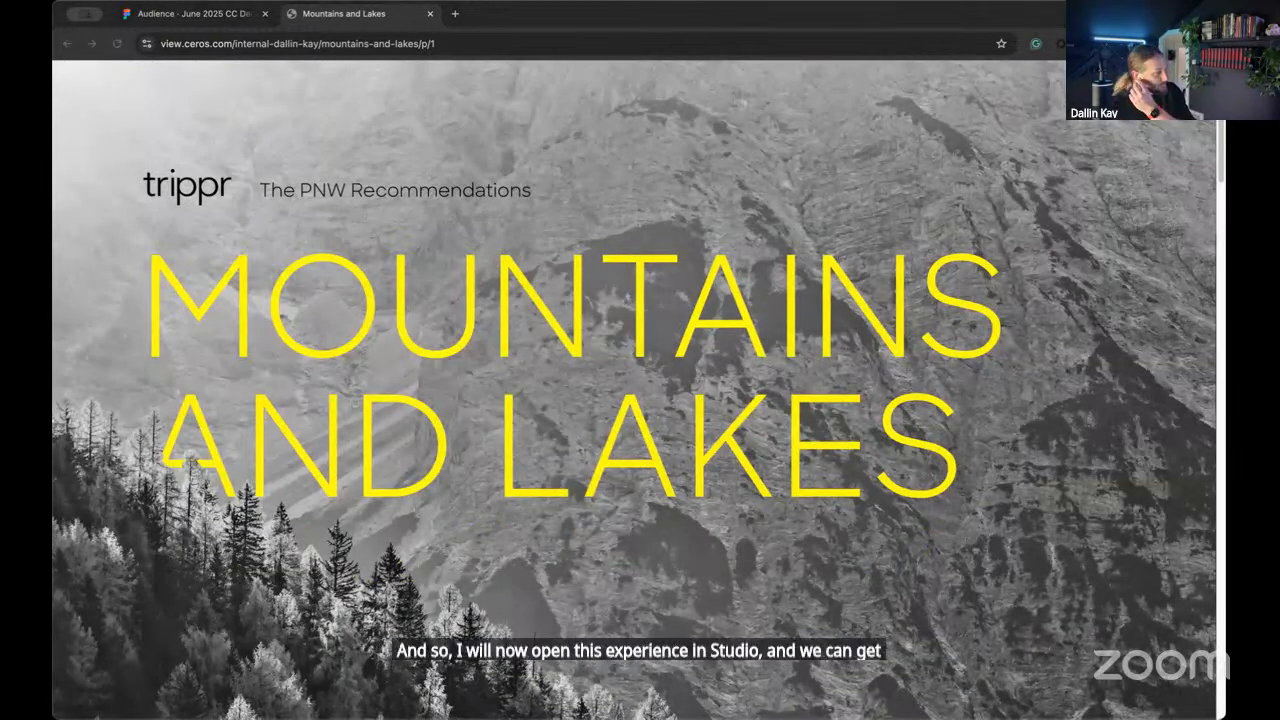
drag(658, 28, 672, 18)
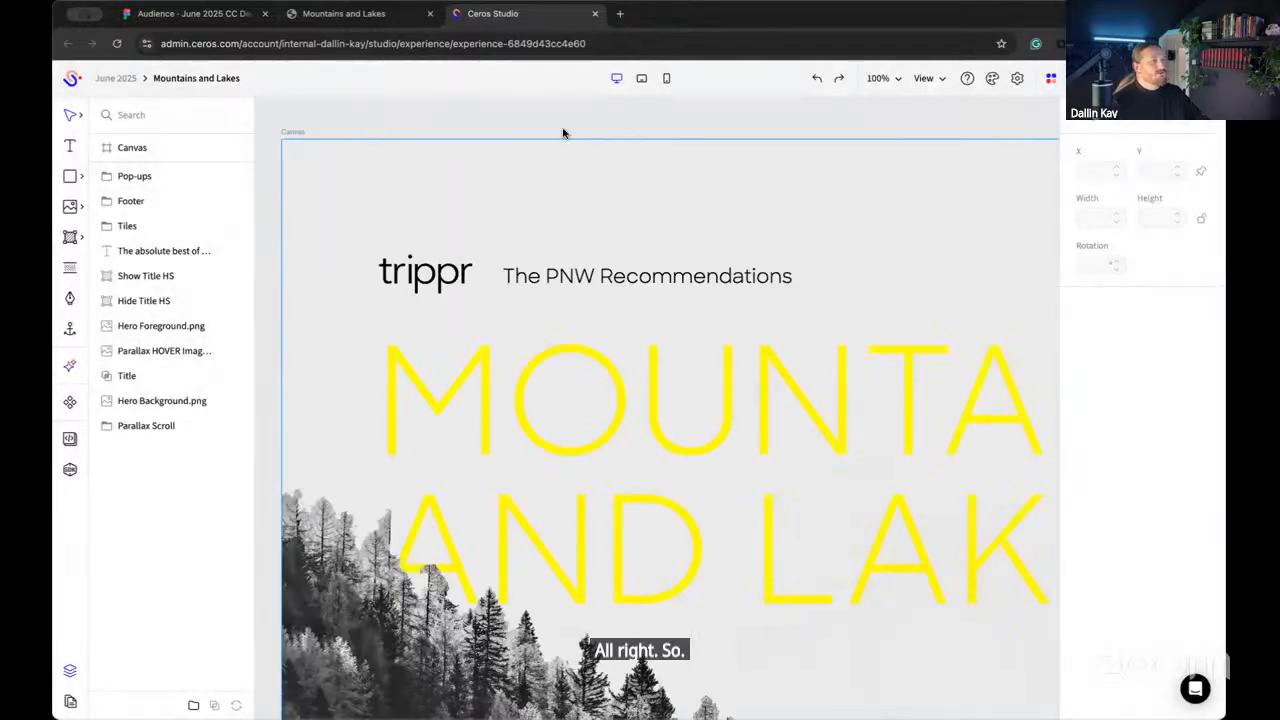
scroll(492, 107, down, 2)
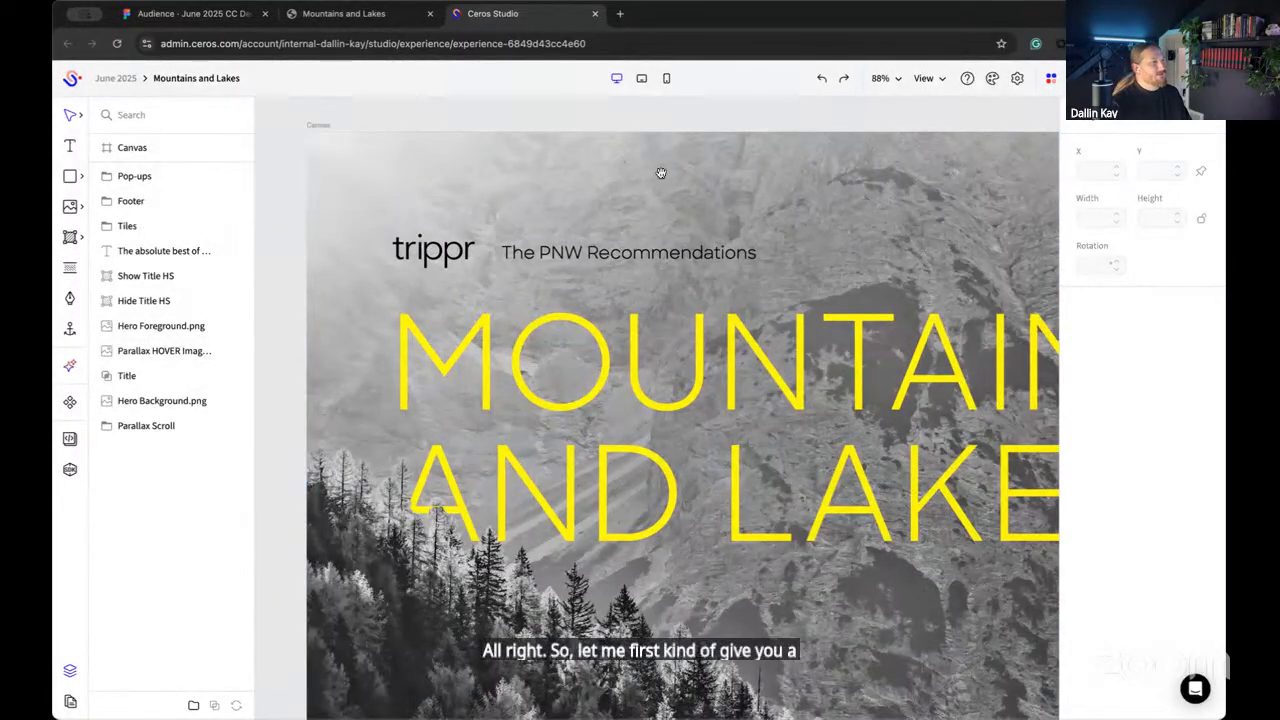
drag(659, 172, 550, 160)
scroll(550, 165, down, 4)
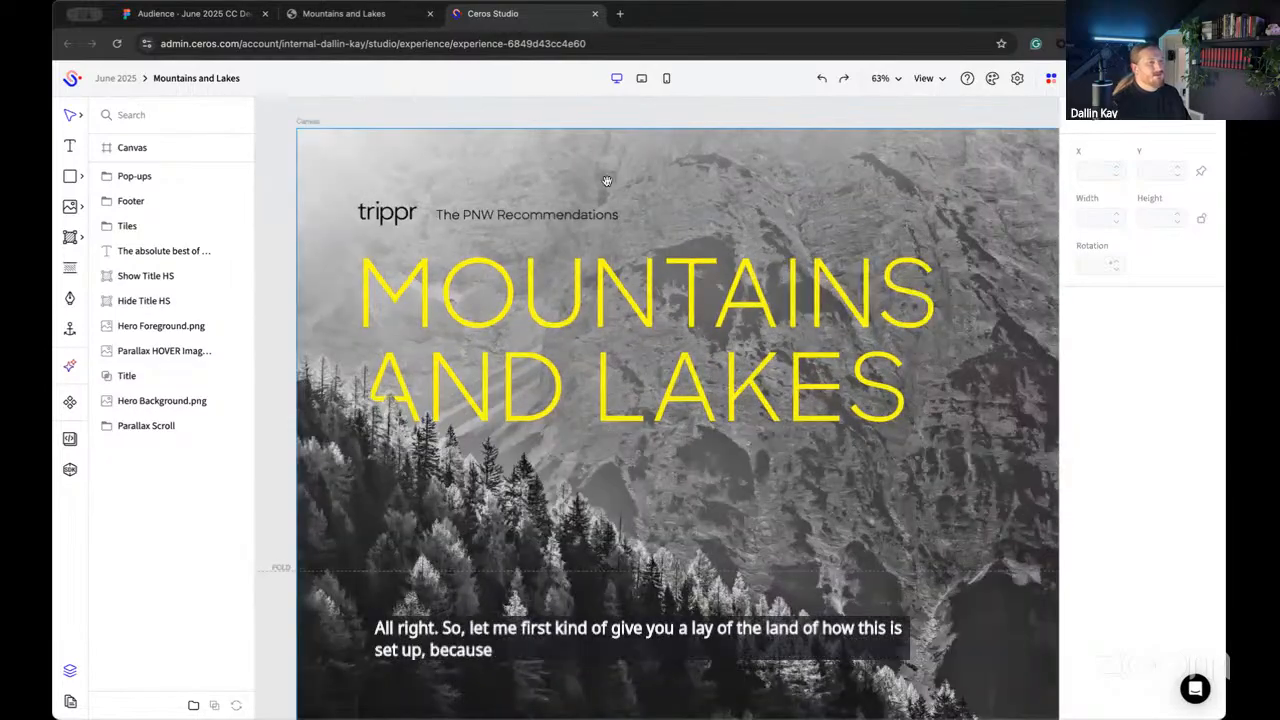
drag(625, 184, 592, 177)
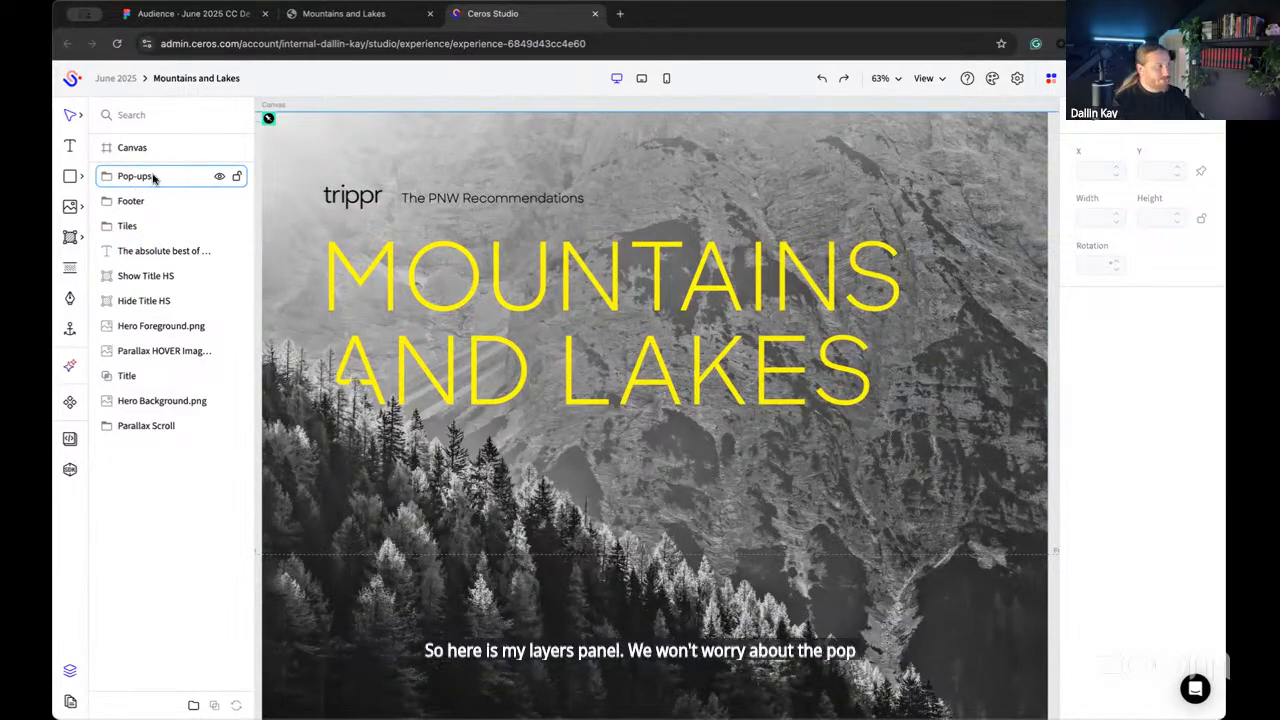
Step: Inspect the contents of the Footer and Tiles layer folders, collapsing each one again
click(107, 206)
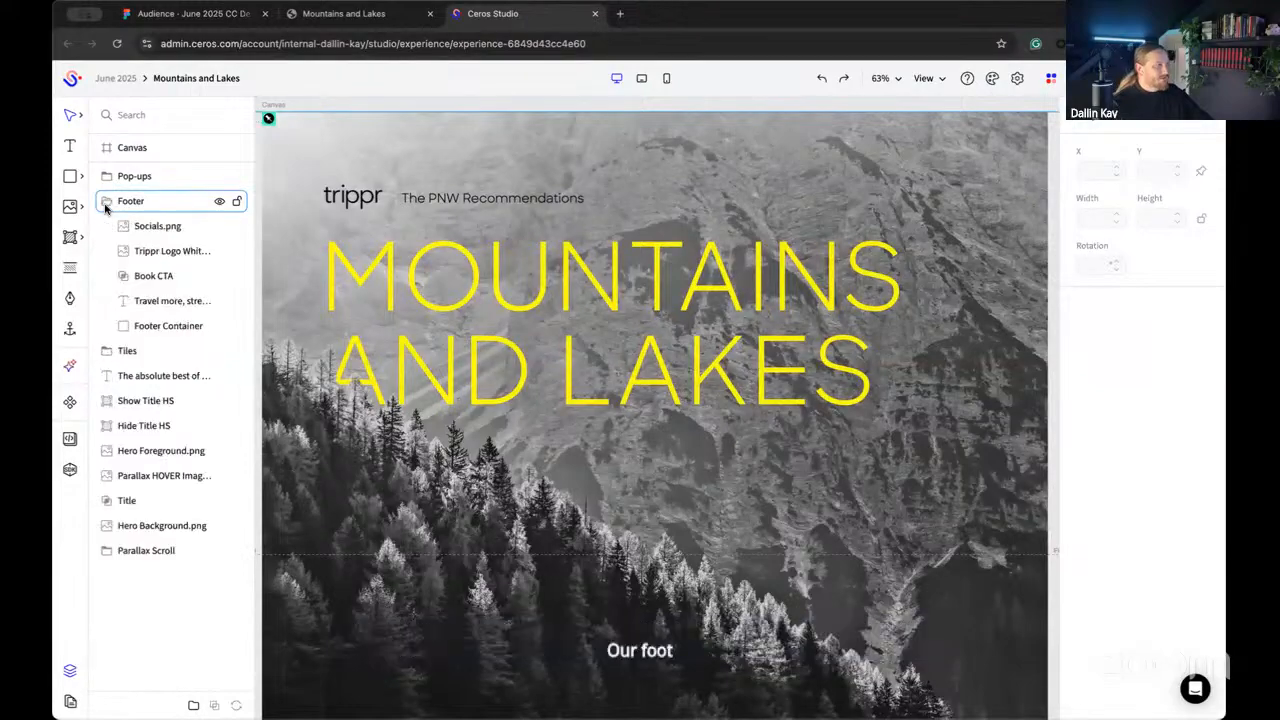
click(106, 202)
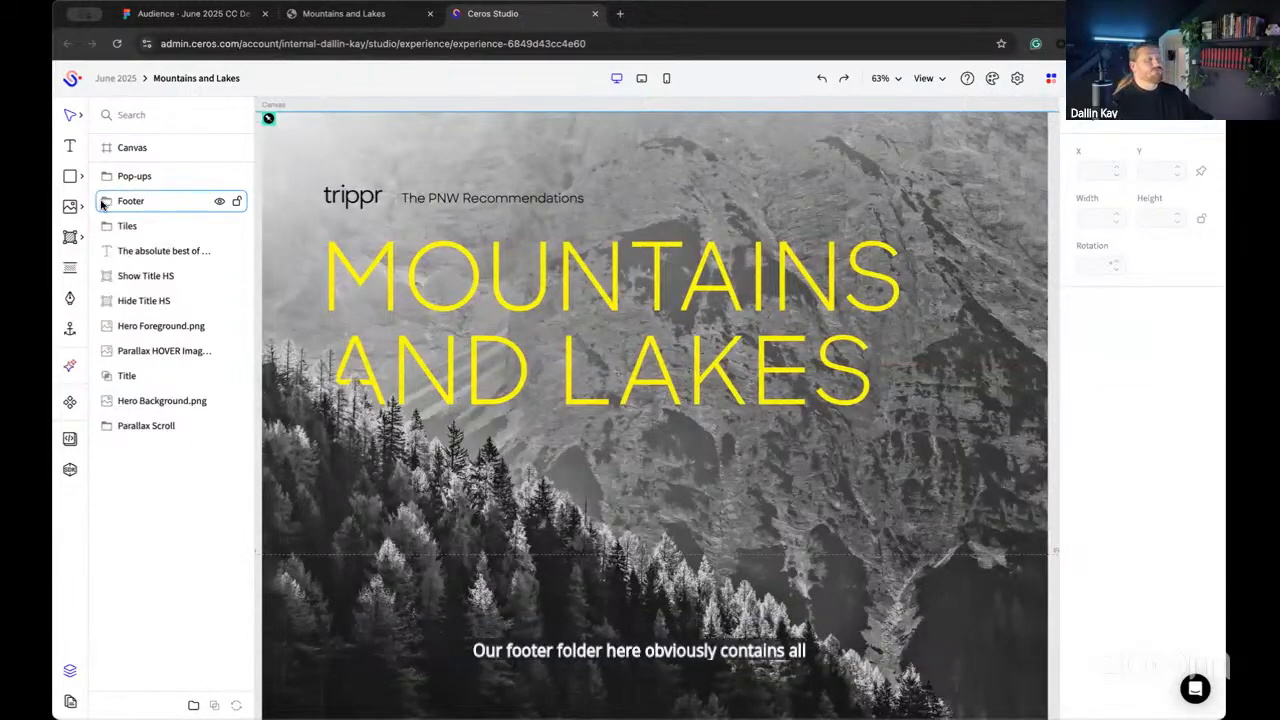
click(107, 227)
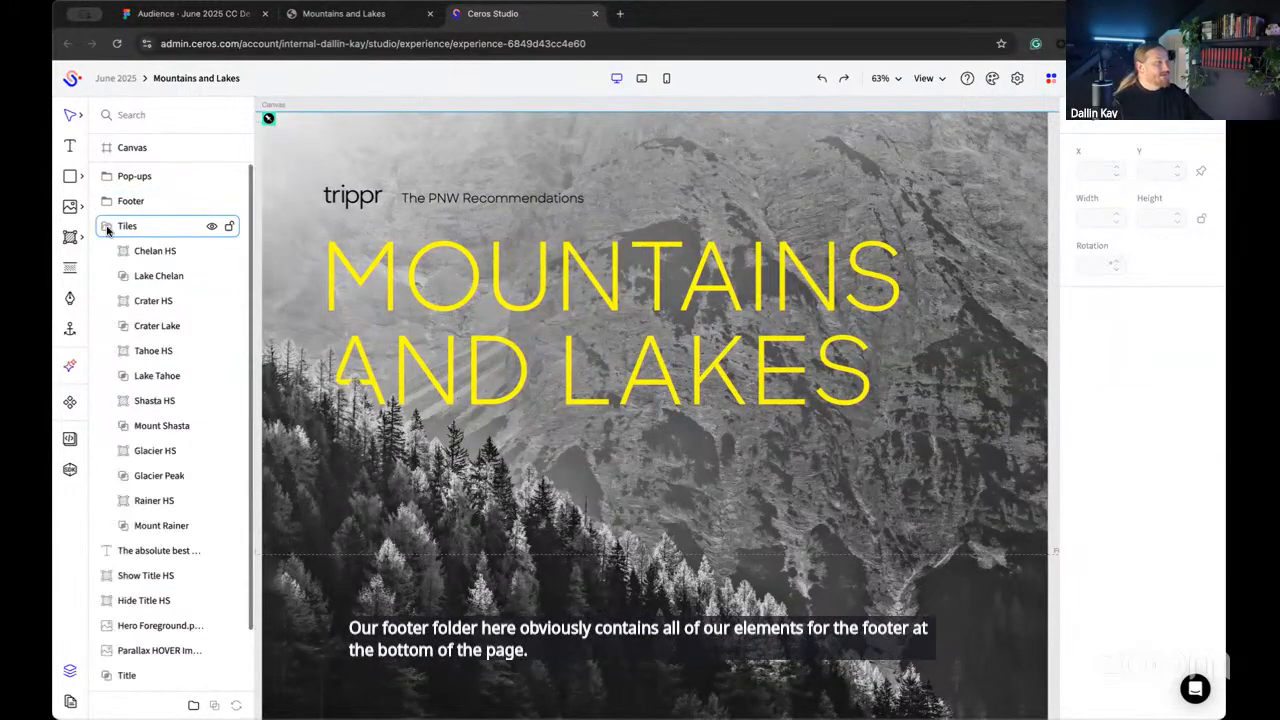
click(107, 228)
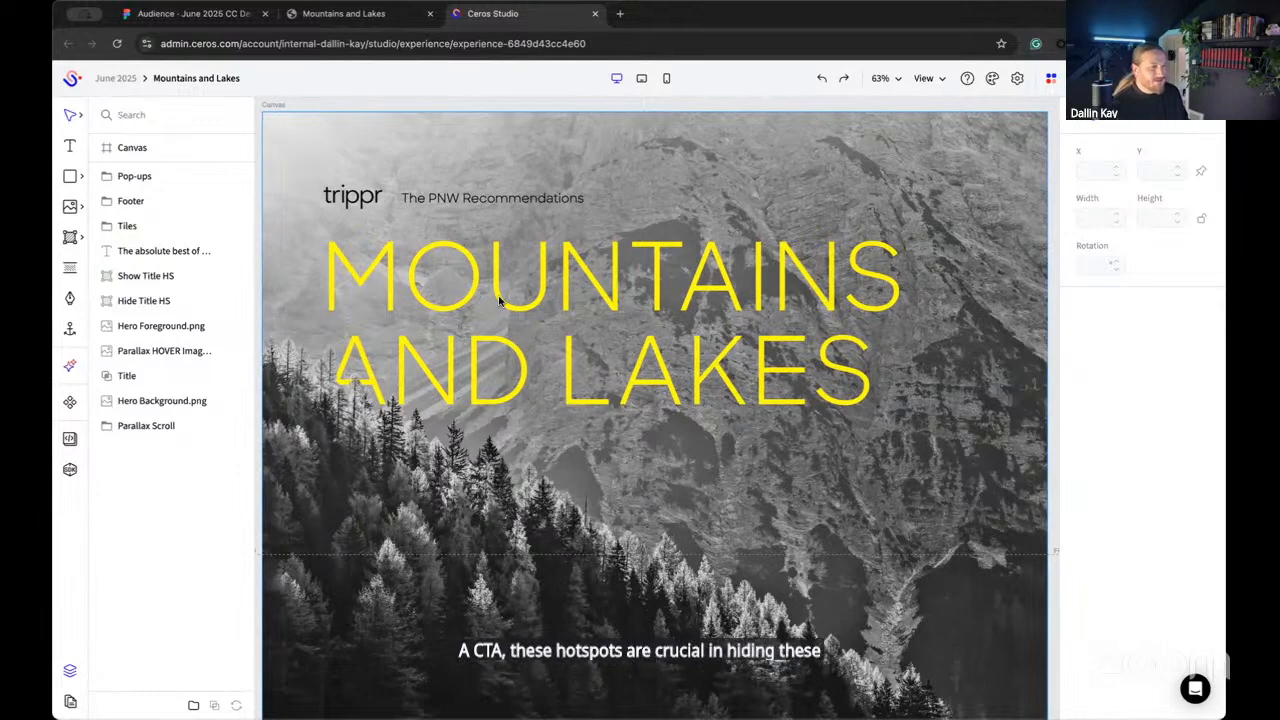
Step: Select the Title group to inspect its pinned placement against the hero images, and clear the selection
click(125, 378)
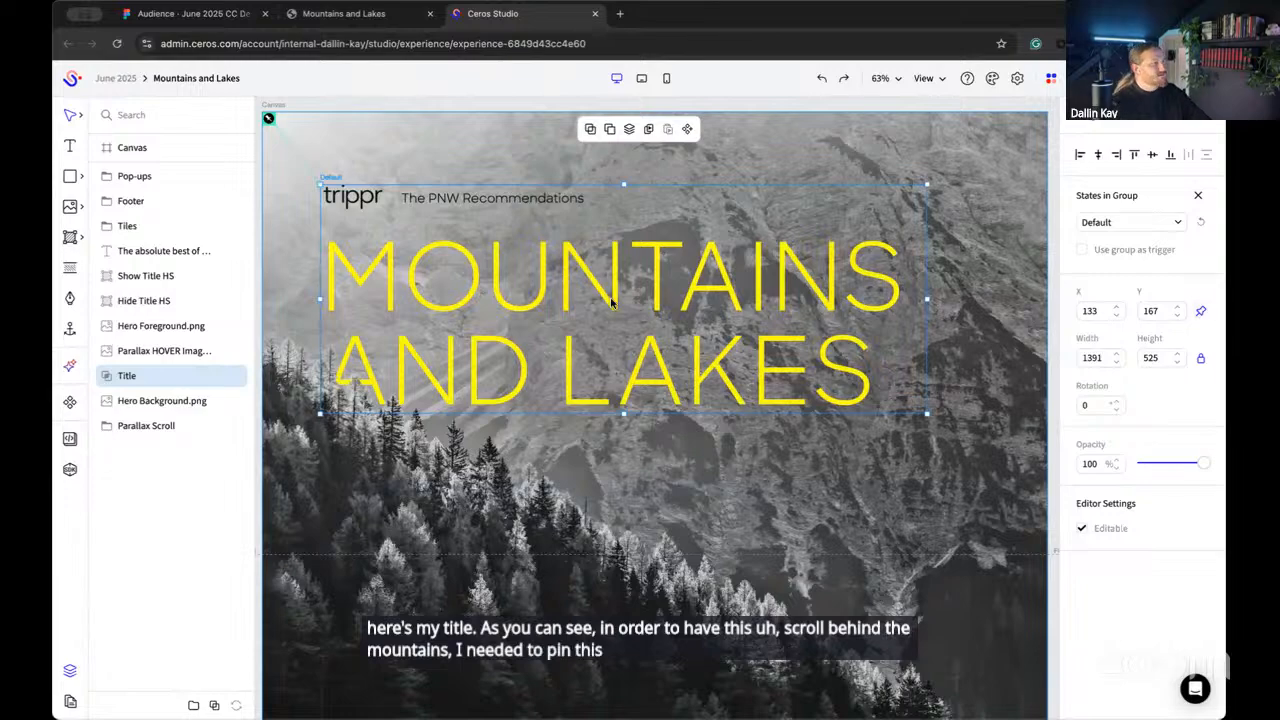
scroll(537, 312, down, 3)
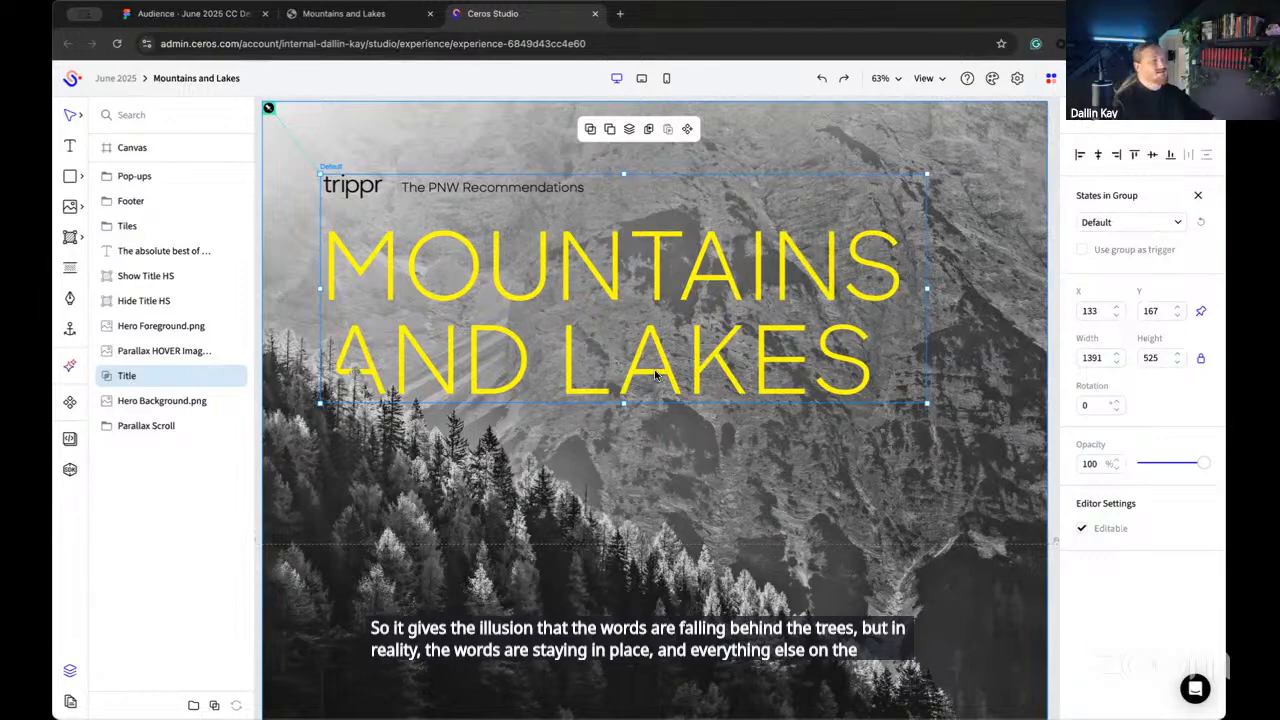
key(Escape)
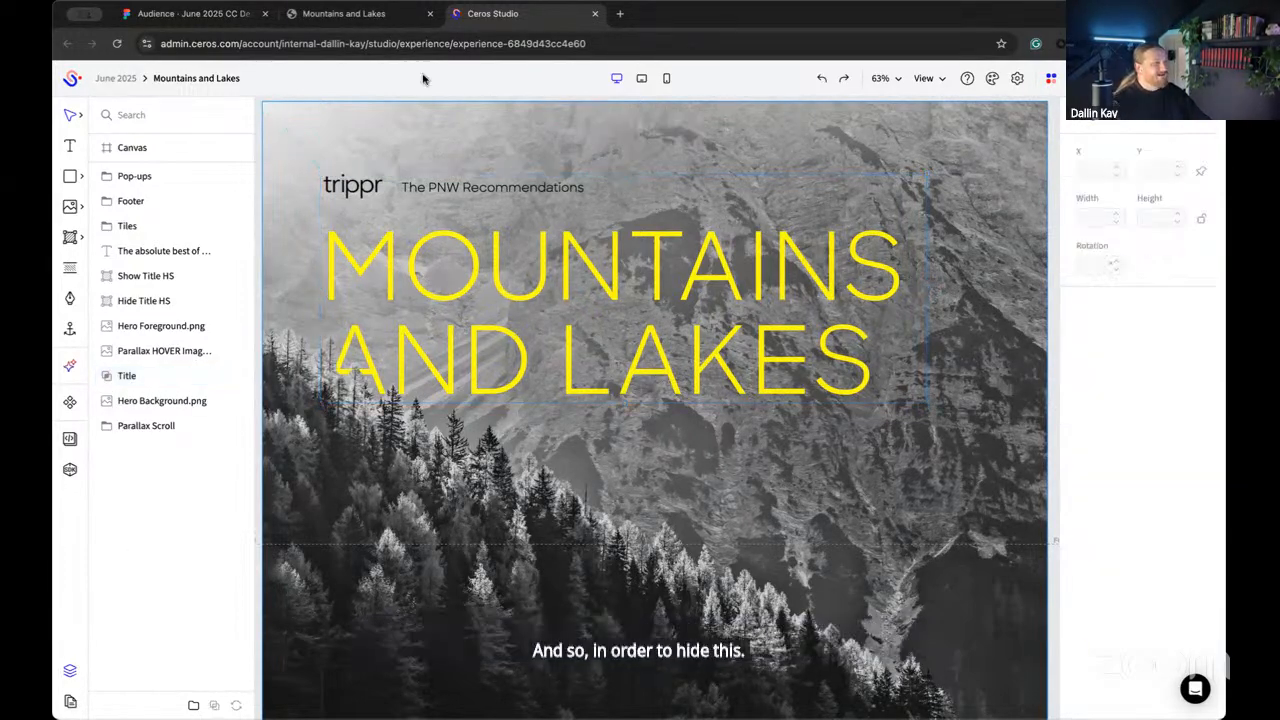
Step: Switch to the published page and check how the pinned title behaves from the hero down to the Enduring Grandeur section
click(360, 14)
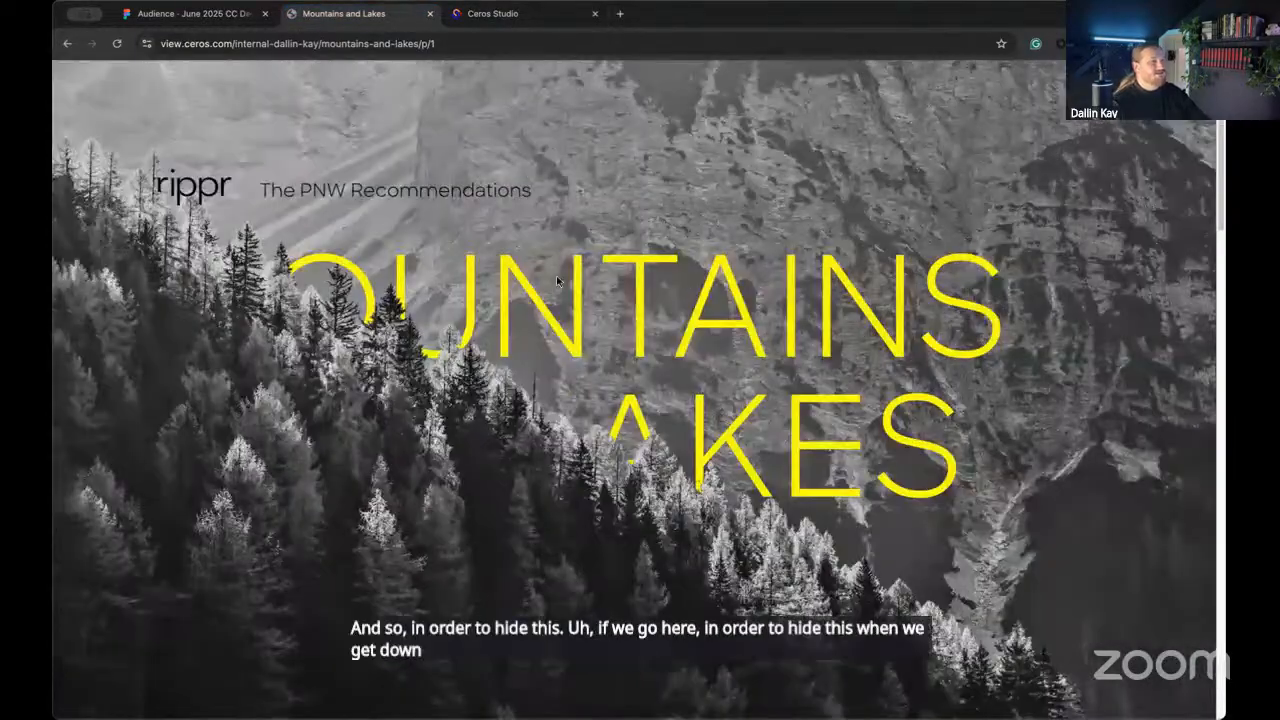
scroll(556, 277, up, 2)
scroll(518, 272, down, 5)
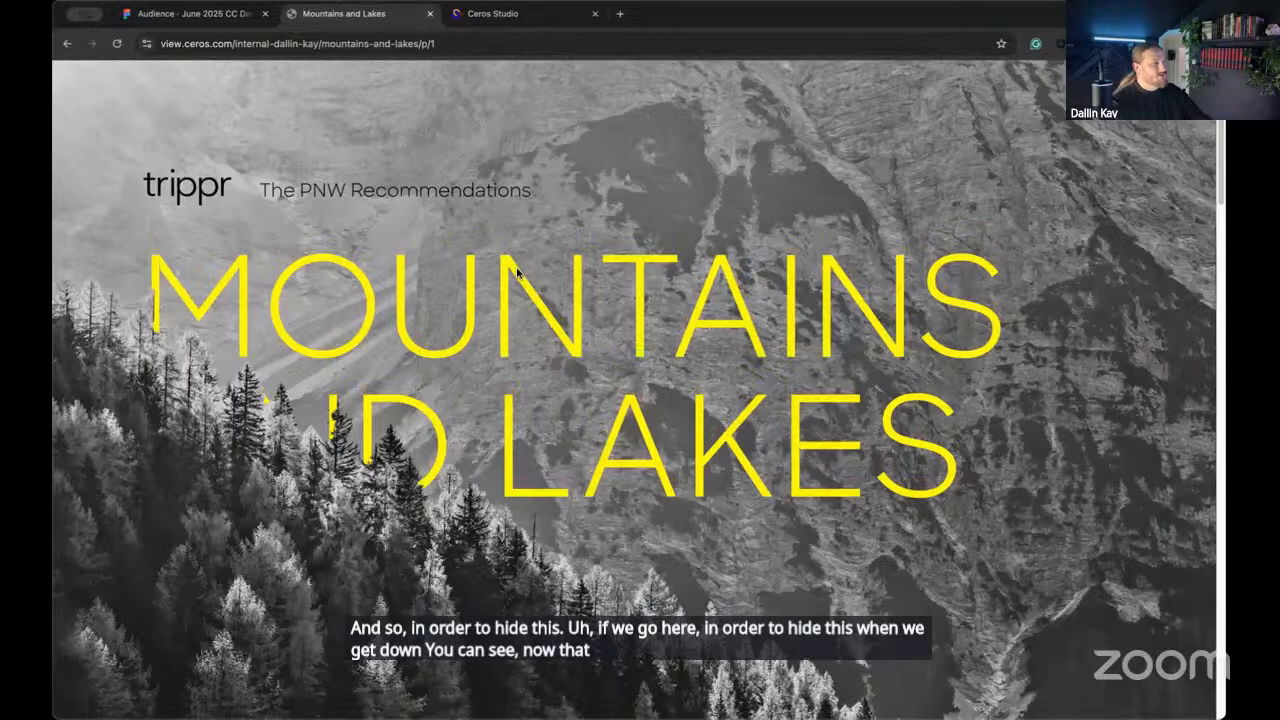
scroll(518, 268, down, 4)
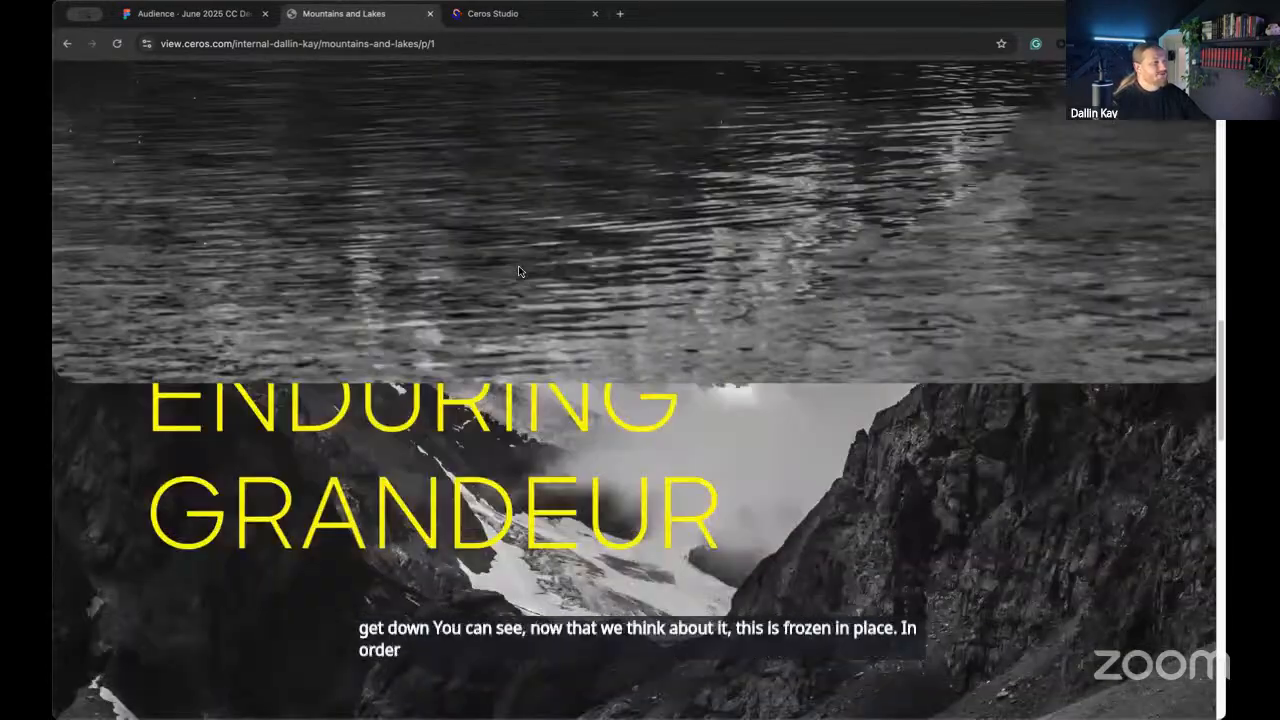
Step: Return to Ceros Studio and show the interaction settings of the Hide Title HS hotspot
click(509, 20)
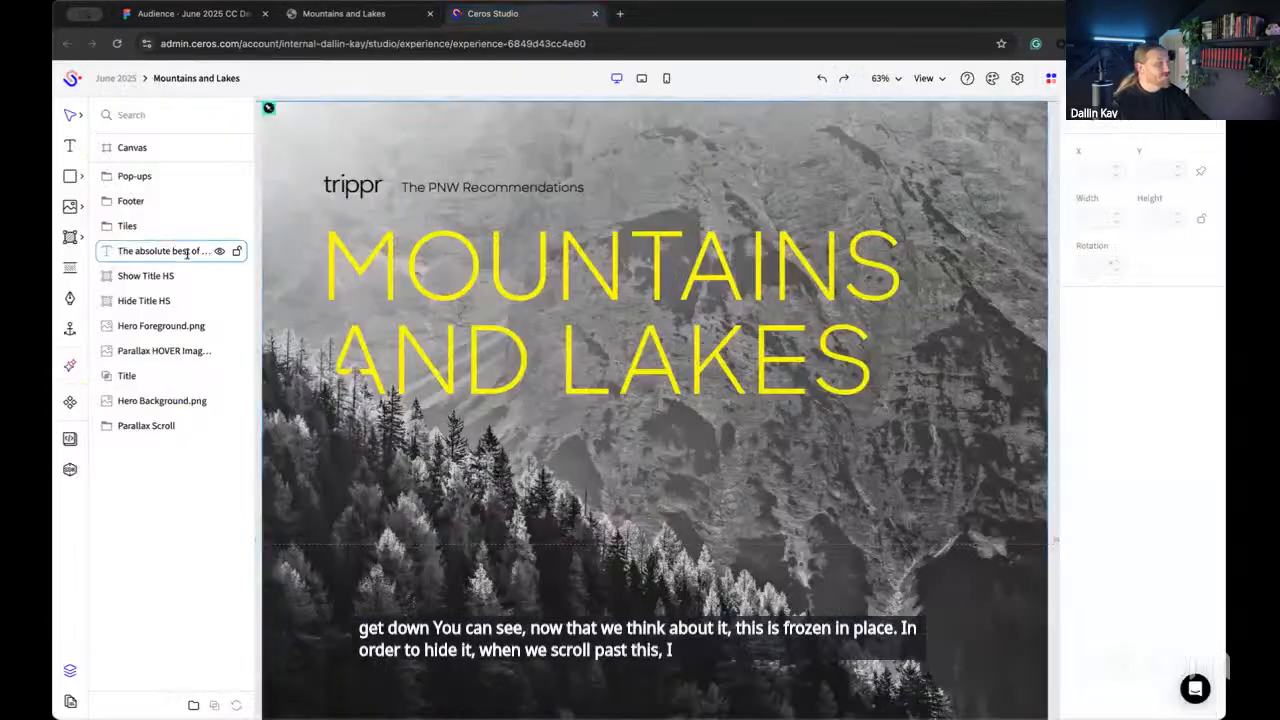
click(138, 300)
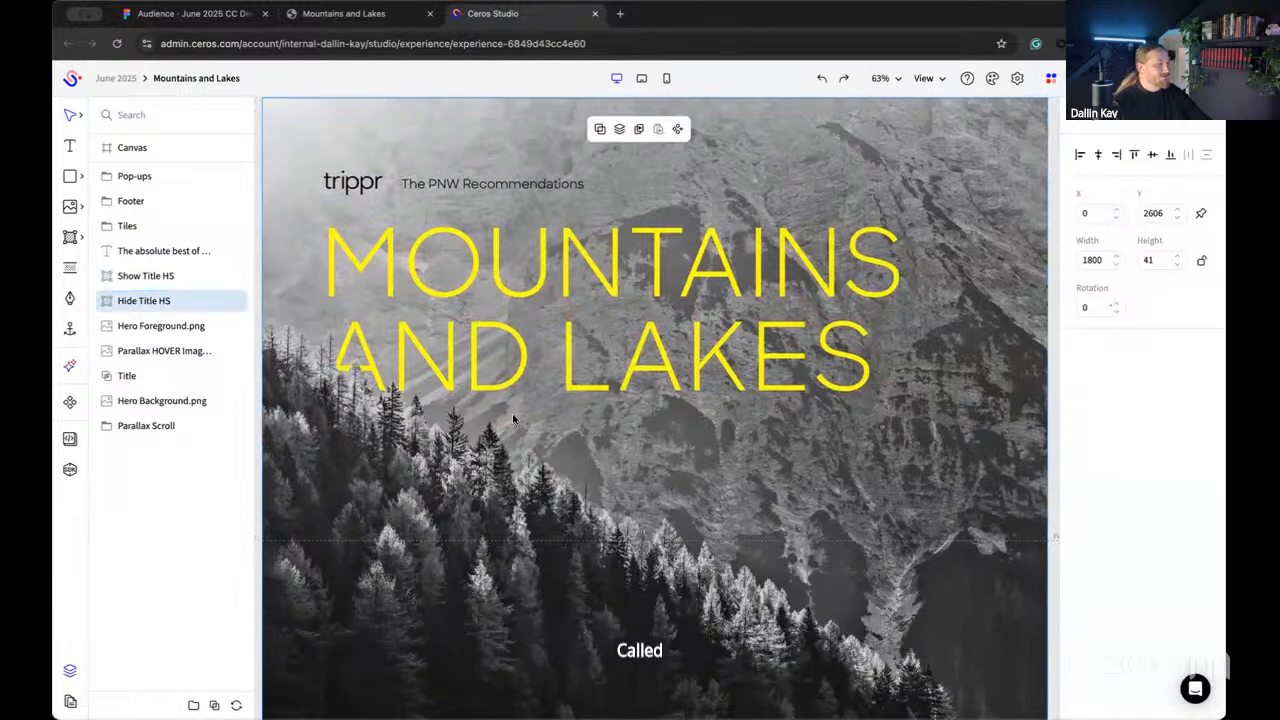
scroll(512, 413, down, 1)
click(1152, 124)
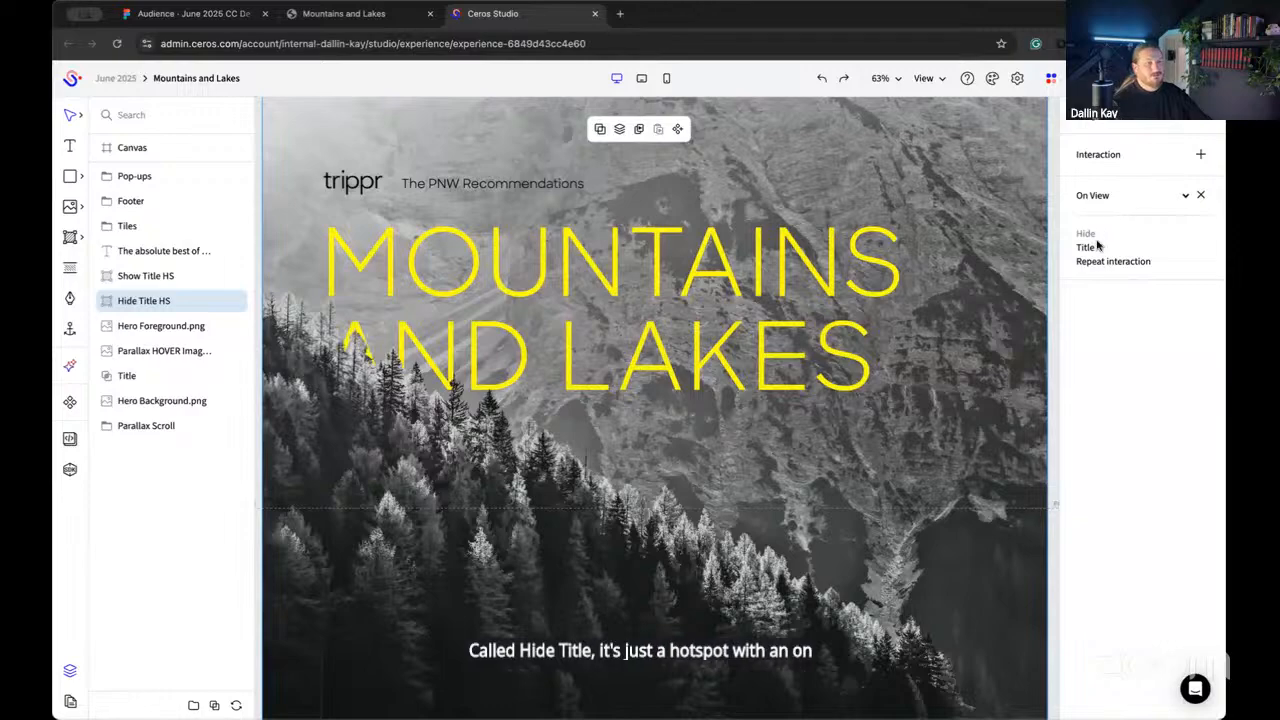
Step: Examine where the Hide Title HS hotspot sits on the canvas relative to the pinned title and the Discover Enduring Grandeur section
scroll(680, 263, down, 5)
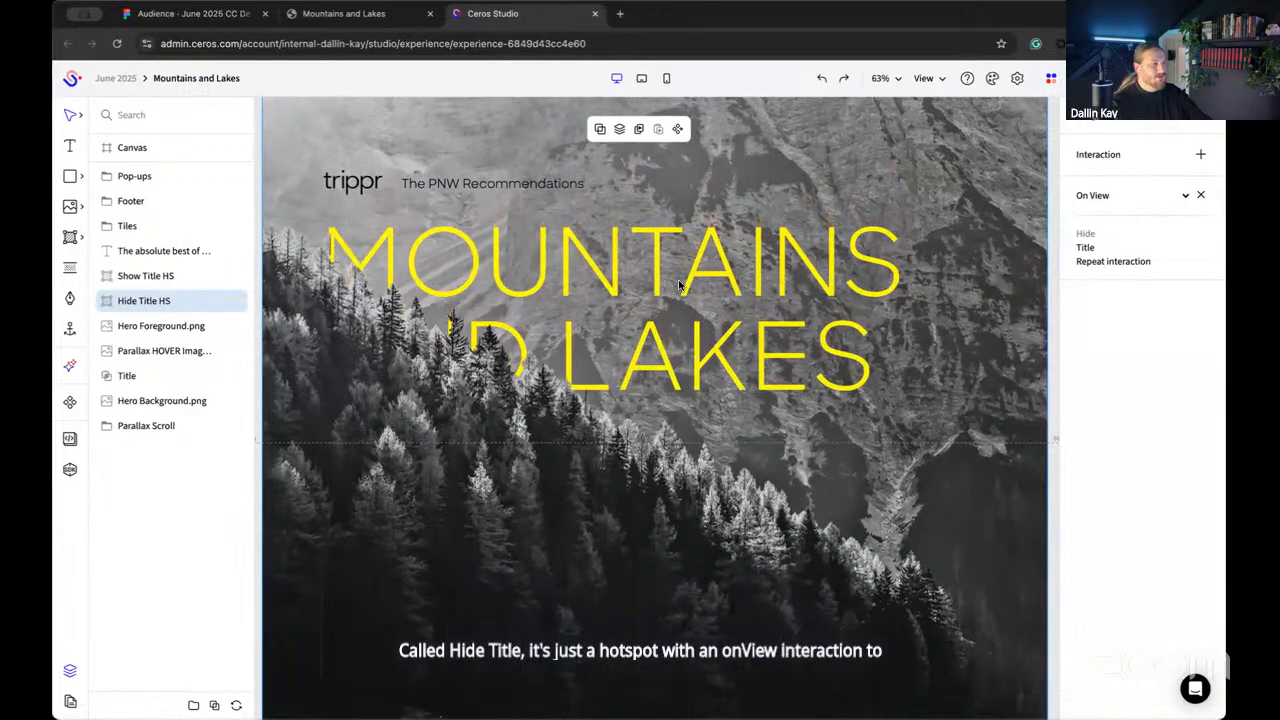
scroll(667, 298, down, 5)
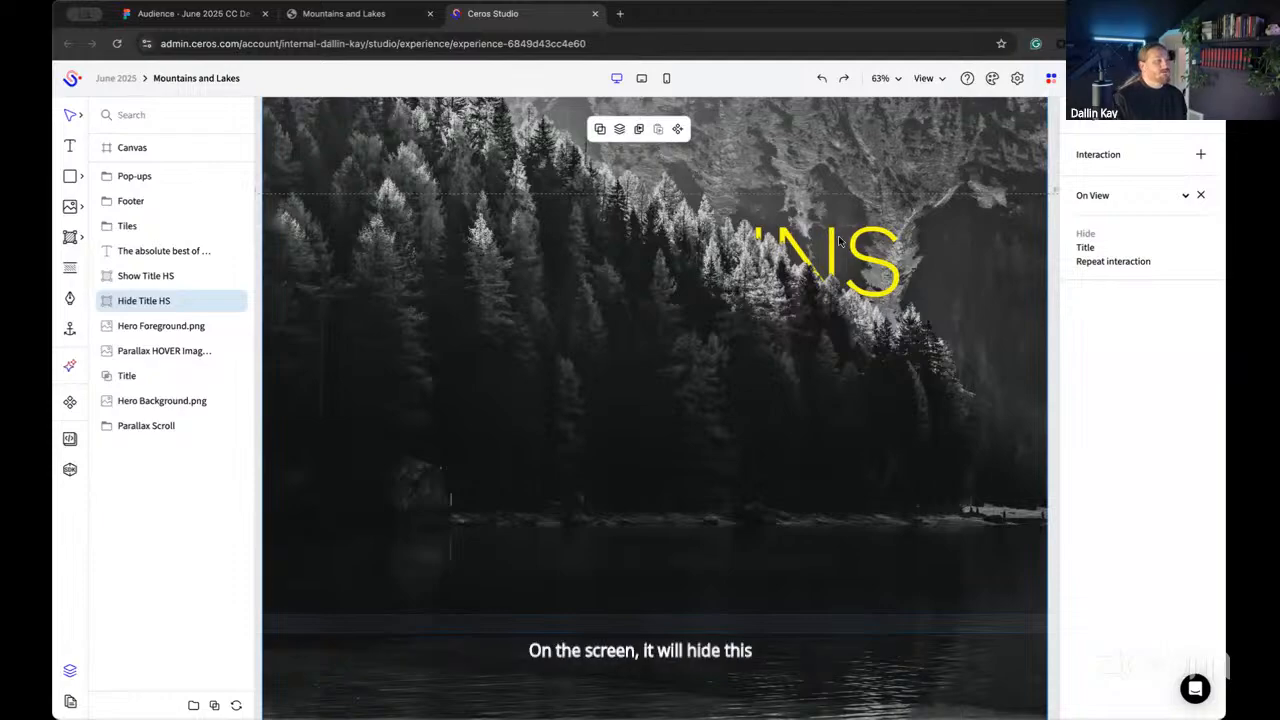
scroll(840, 241, down, 5)
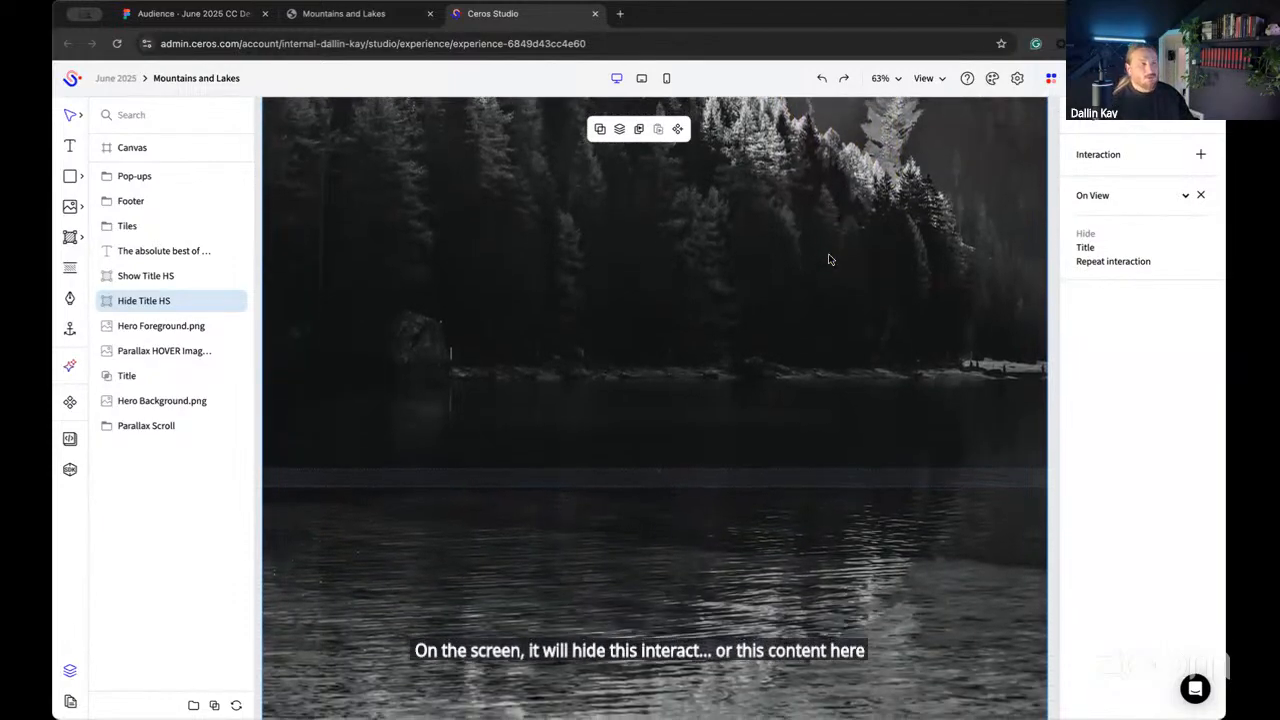
scroll(828, 259, down, 5)
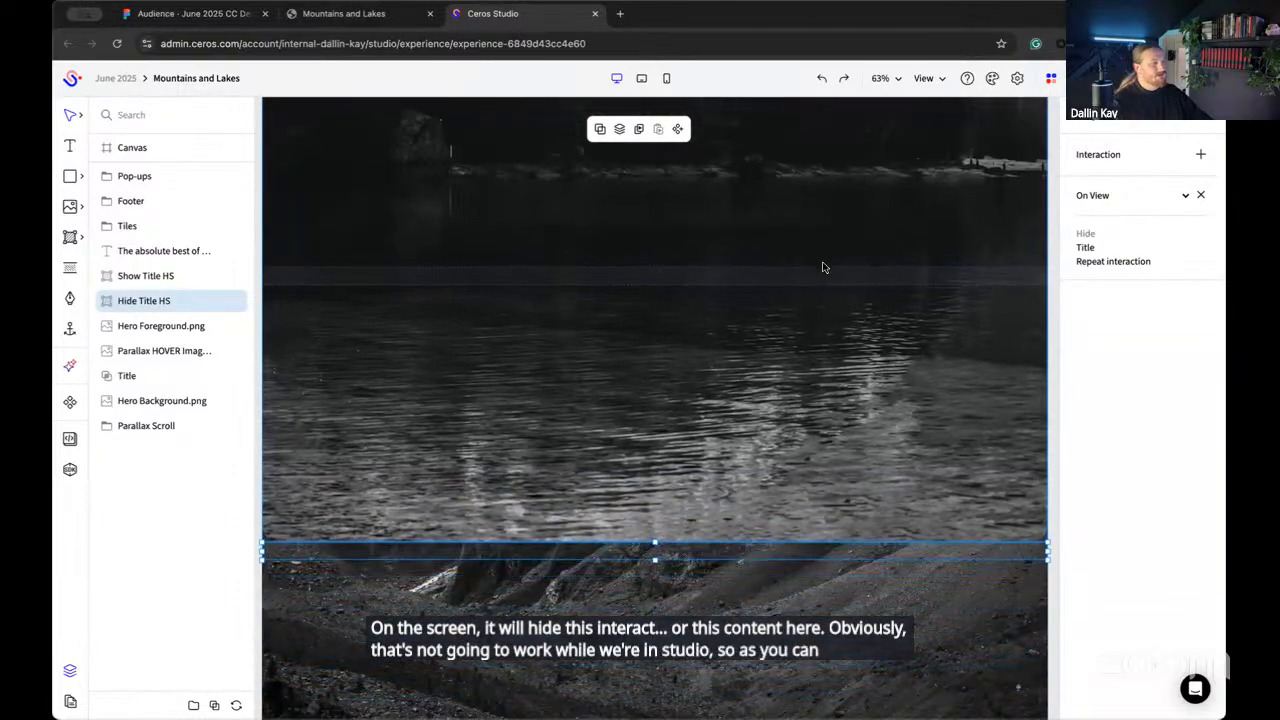
scroll(823, 267, down, 7)
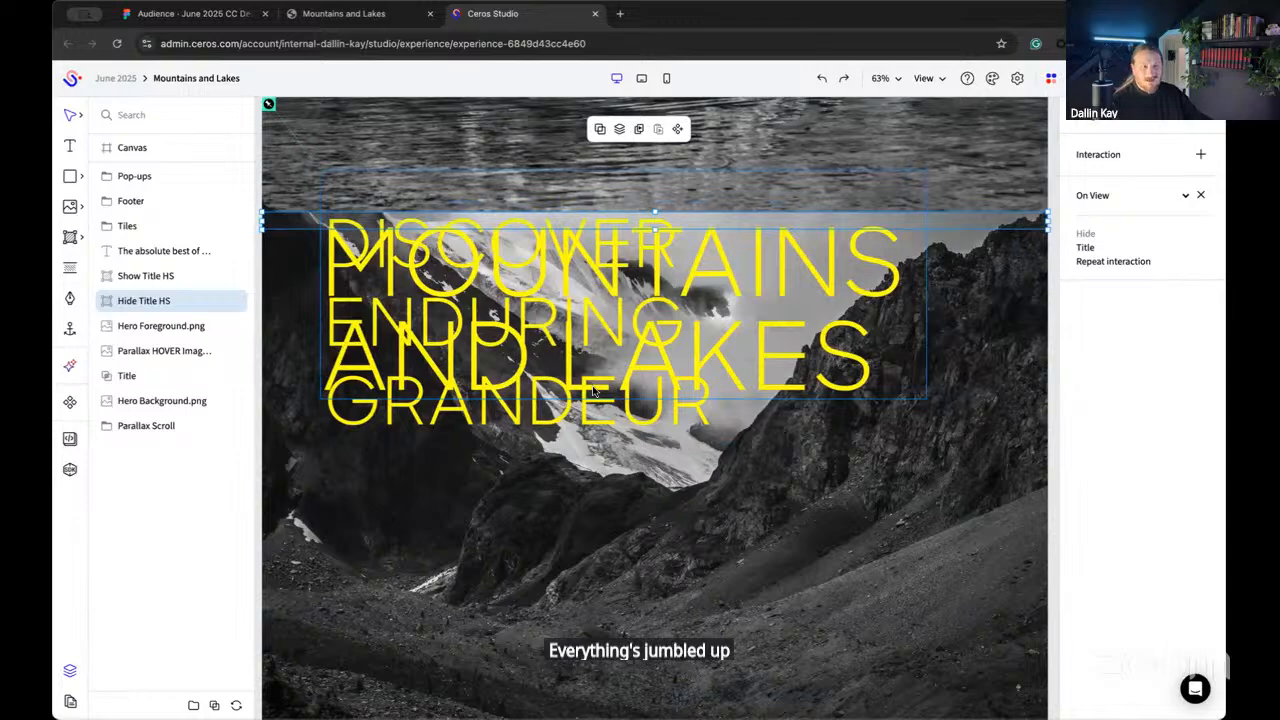
scroll(588, 390, up, 1)
scroll(586, 390, down, 1)
scroll(584, 389, up, 2)
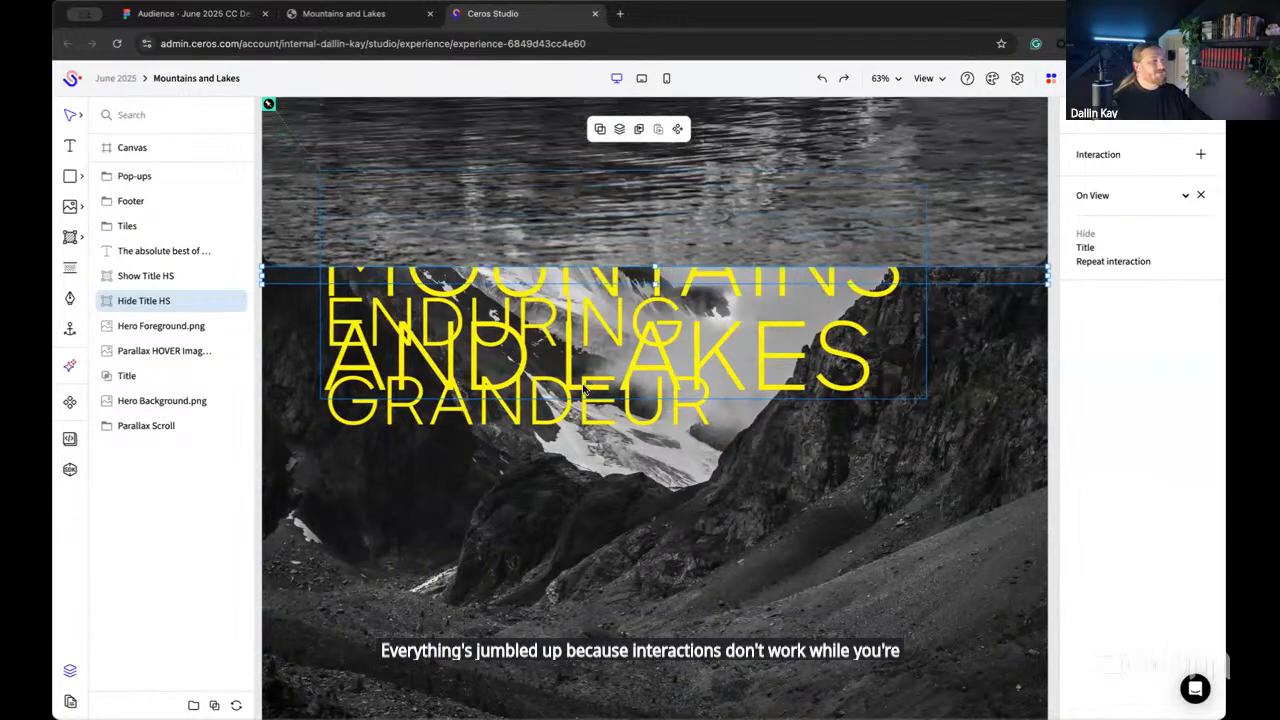
scroll(584, 389, up, 8)
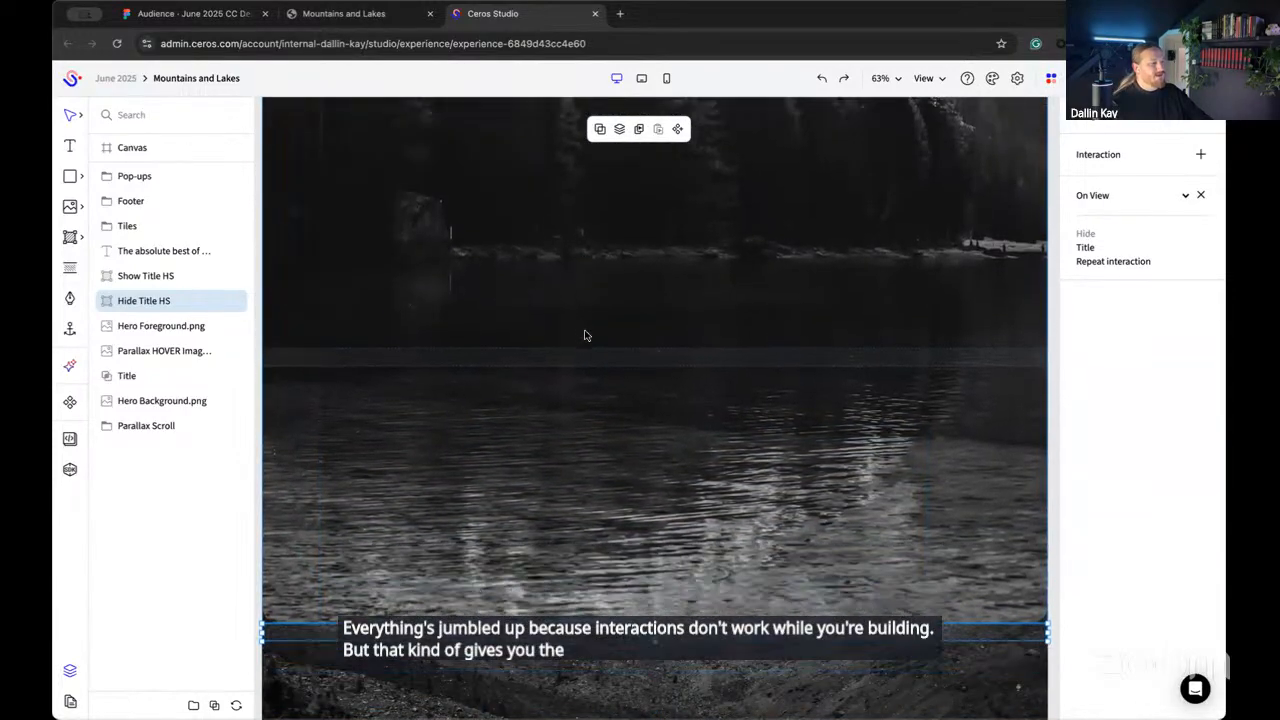
Step: Show the interaction settings of the Show Title HS hotspot near the Hide Title HS hotspot, and clear the selection
scroll(586, 336, down, 2)
scroll(704, 597, down, 10)
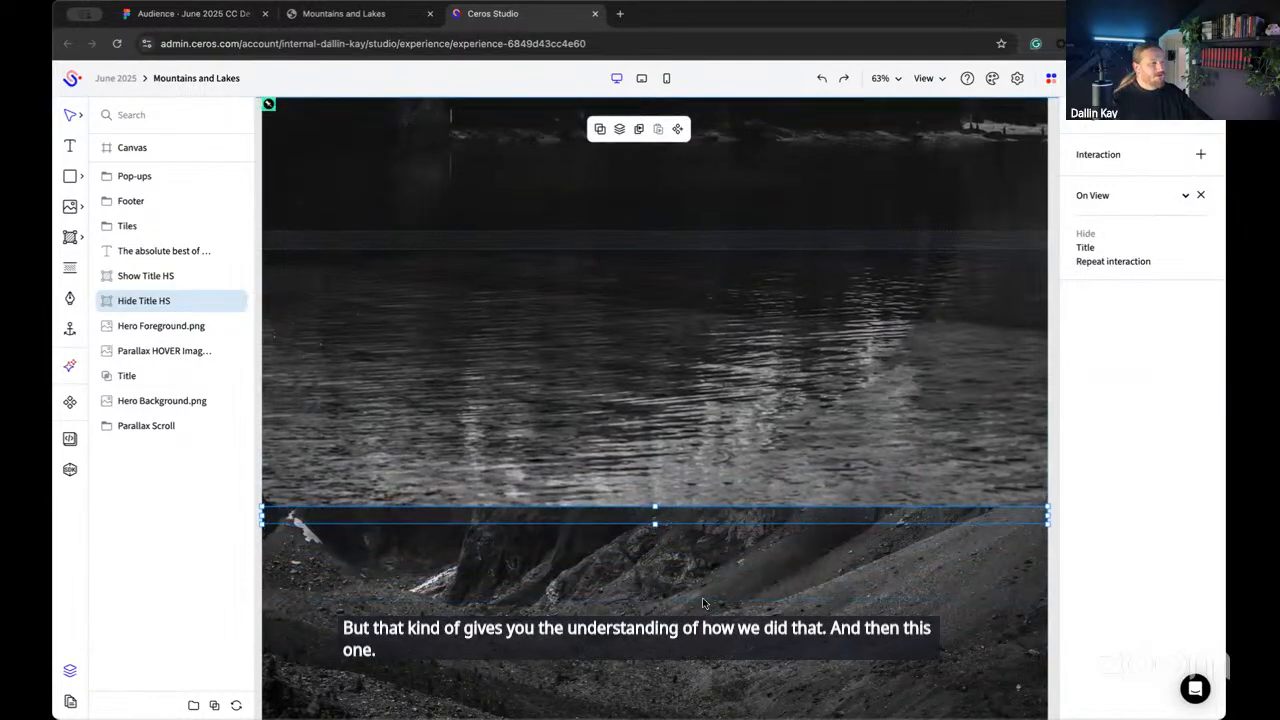
scroll(702, 605, up, 3)
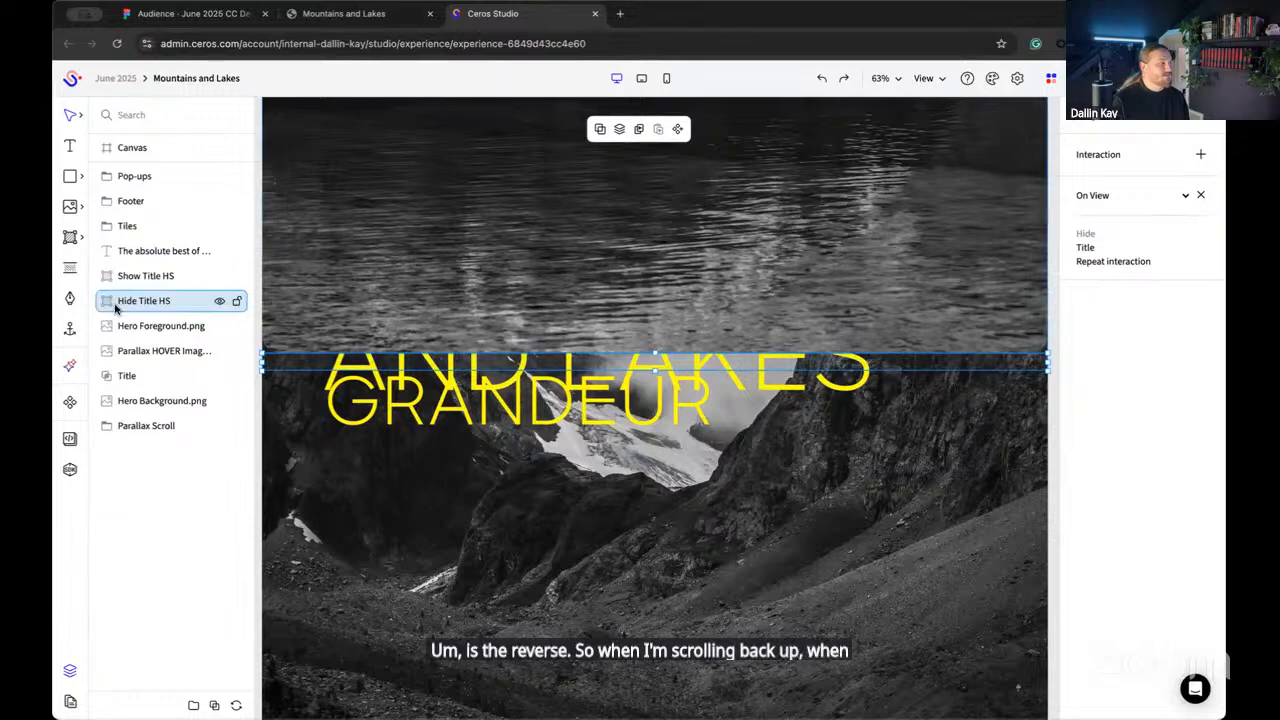
click(218, 277)
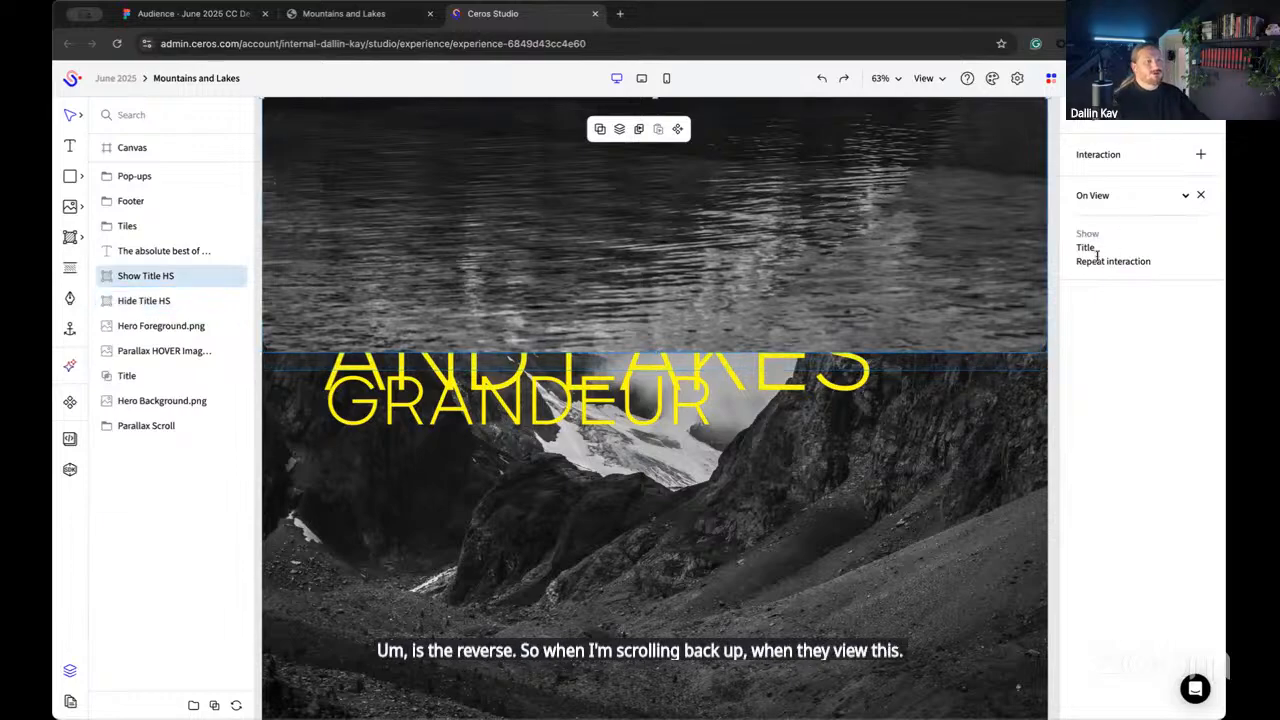
click(172, 499)
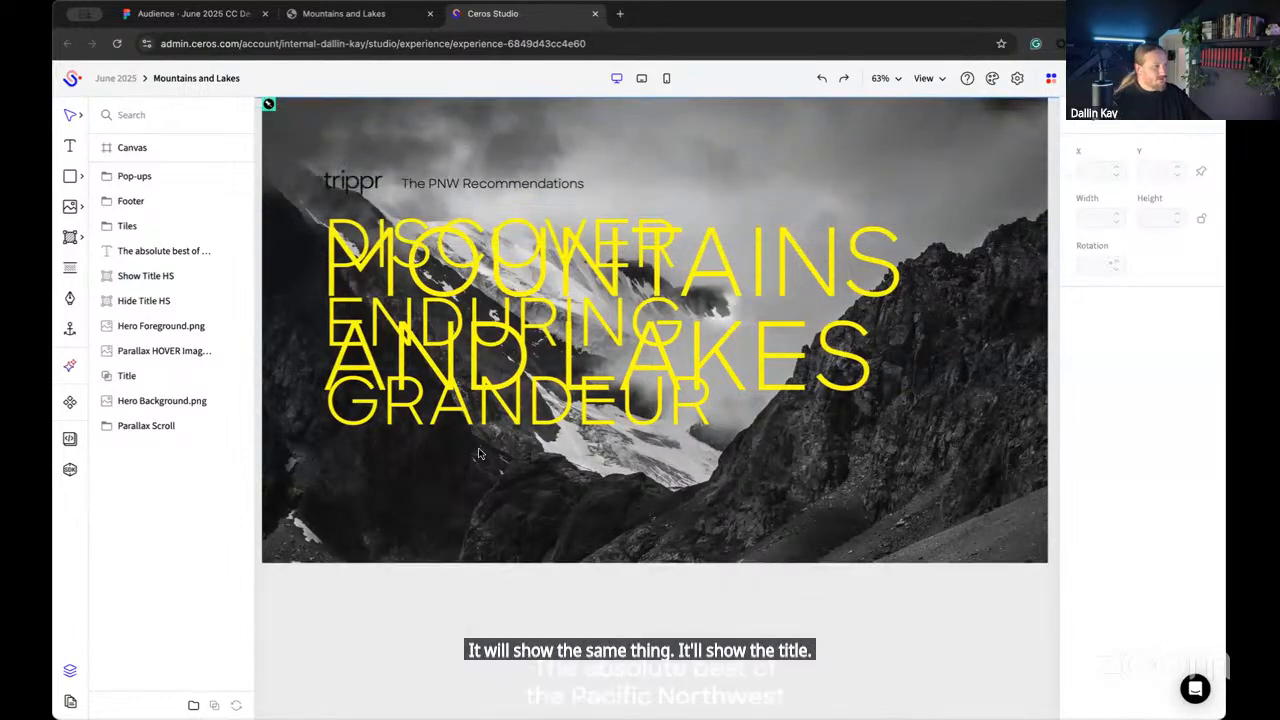
Step: Select the mountain image in the Parallax Scroll folder and examine its pinned placement relative to the hero and tiles sections
click(568, 478)
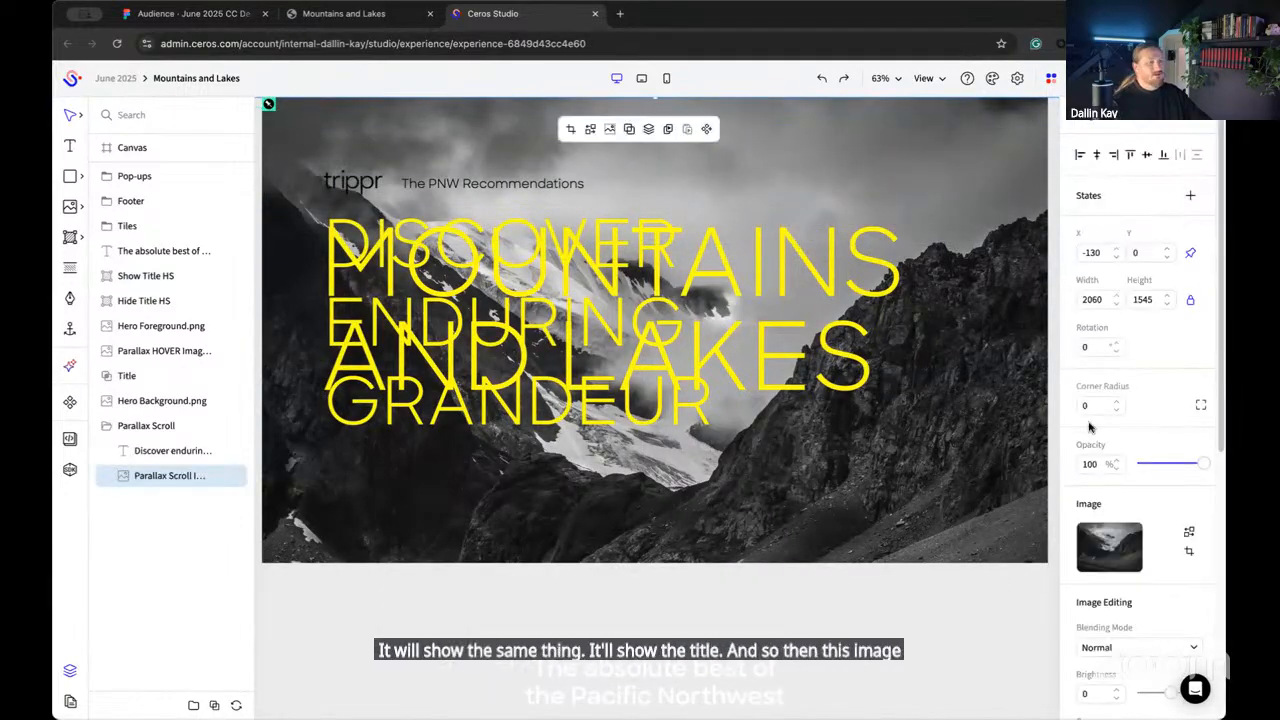
click(1190, 253)
scroll(748, 383, down, 3)
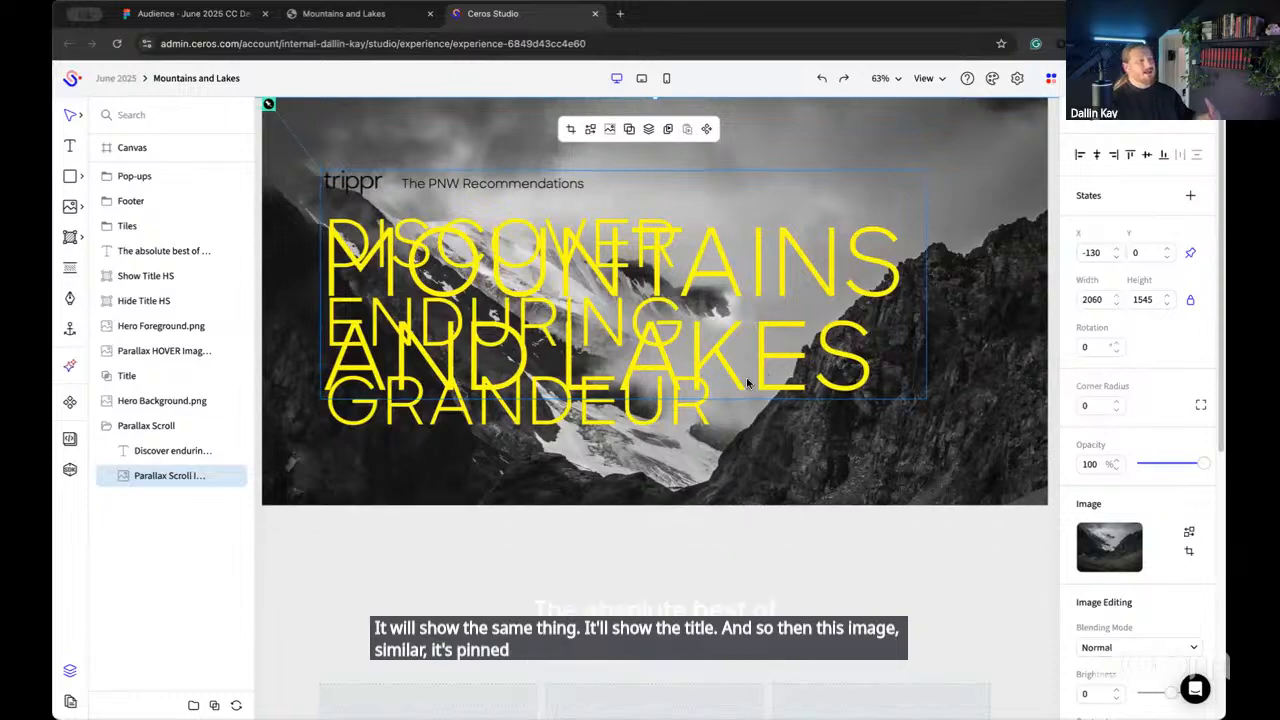
scroll(748, 383, down, 8)
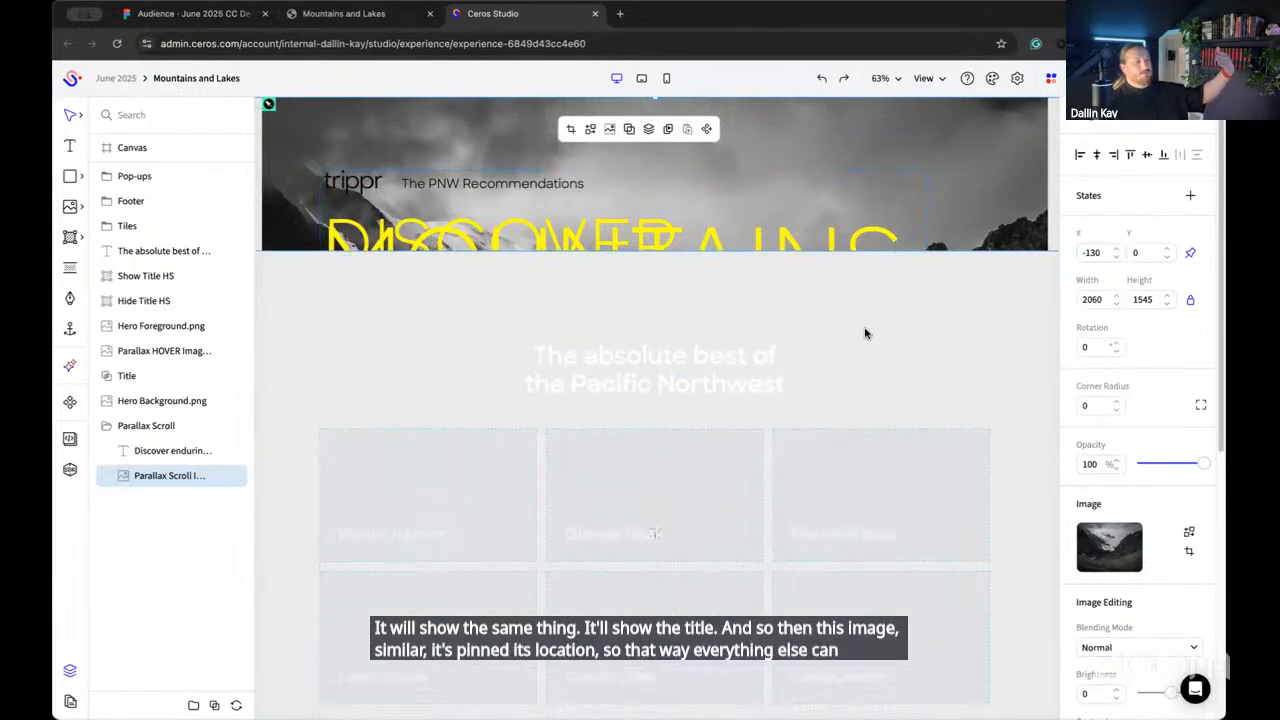
scroll(865, 333, down, 6)
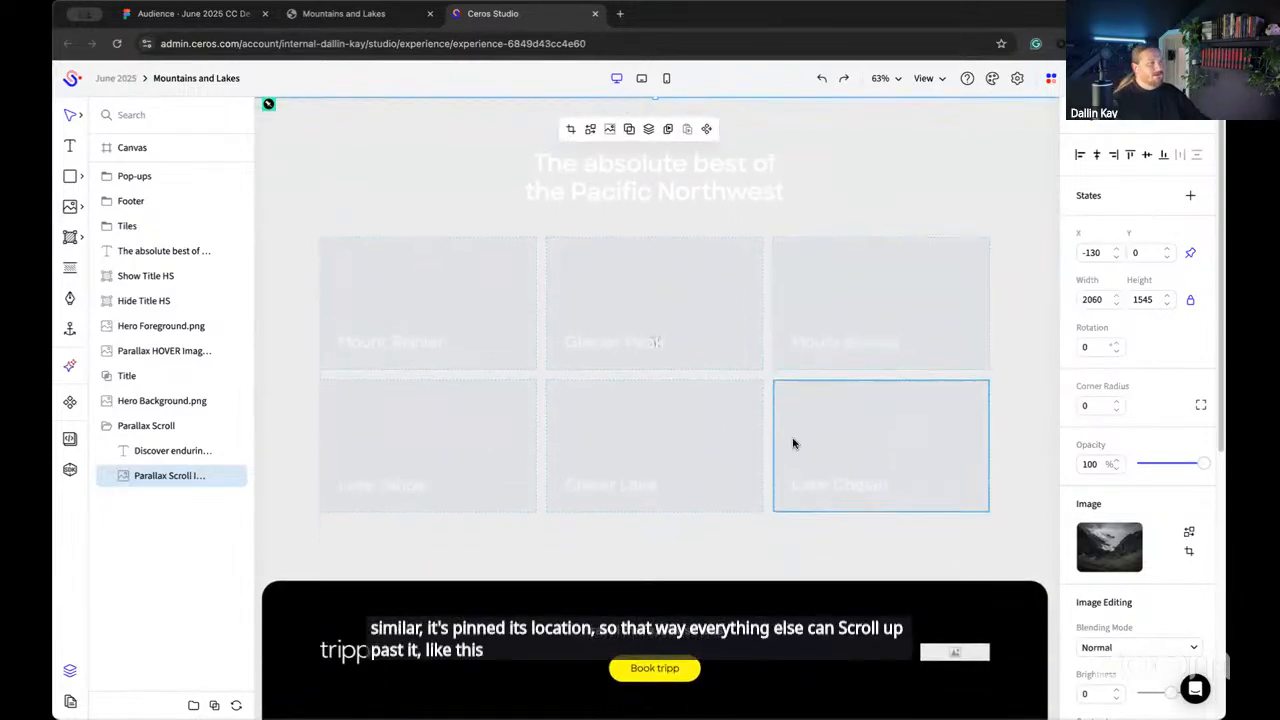
scroll(793, 443, down, 2)
scroll(793, 443, up, 8)
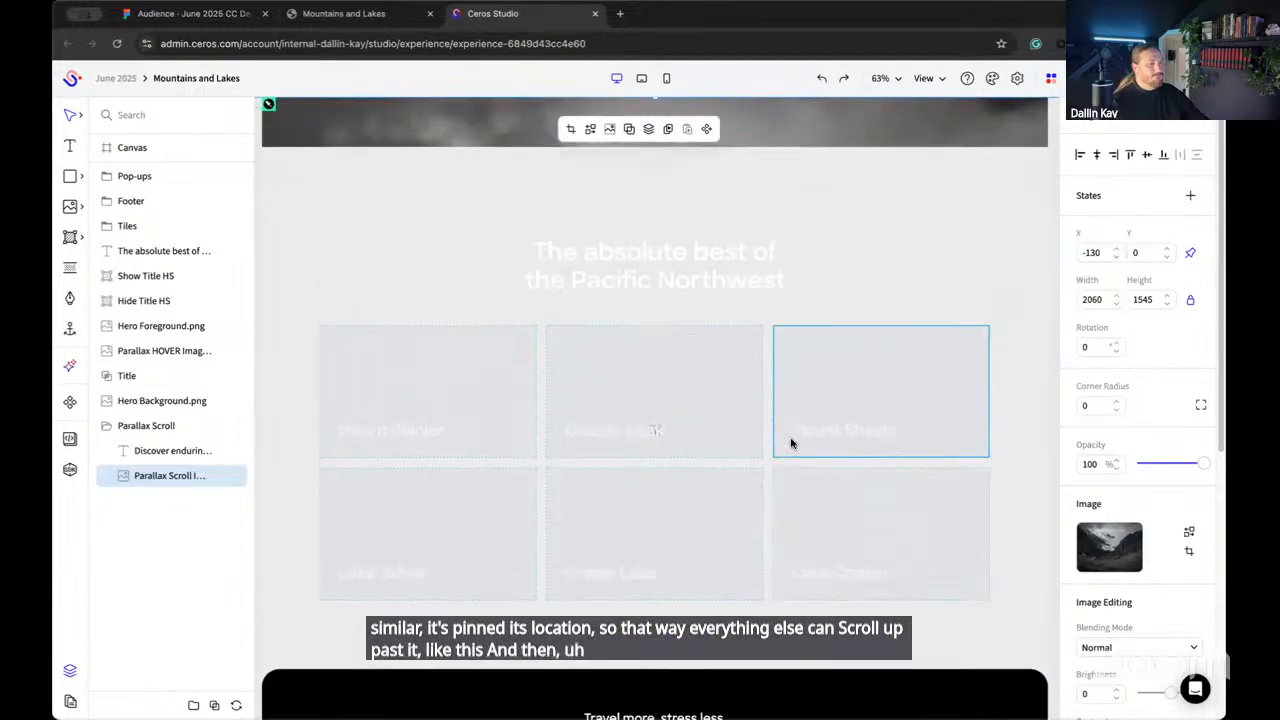
scroll(769, 363, up, 10)
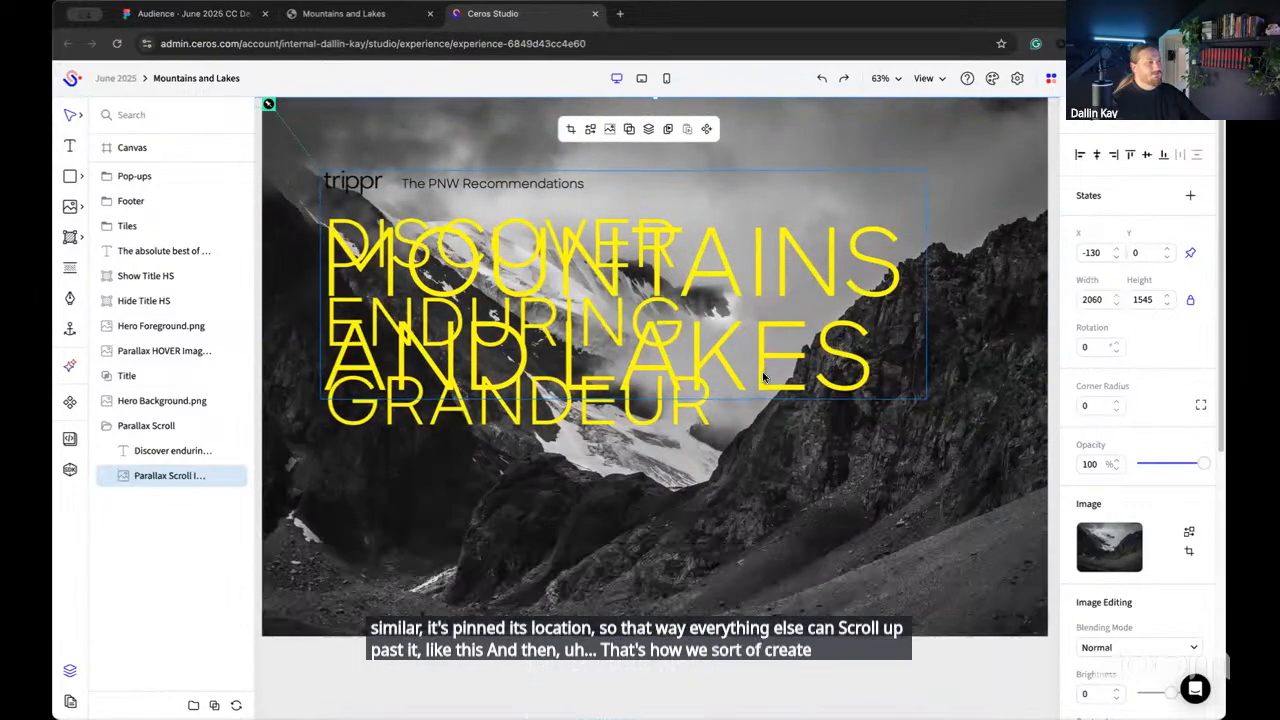
scroll(763, 377, down, 5)
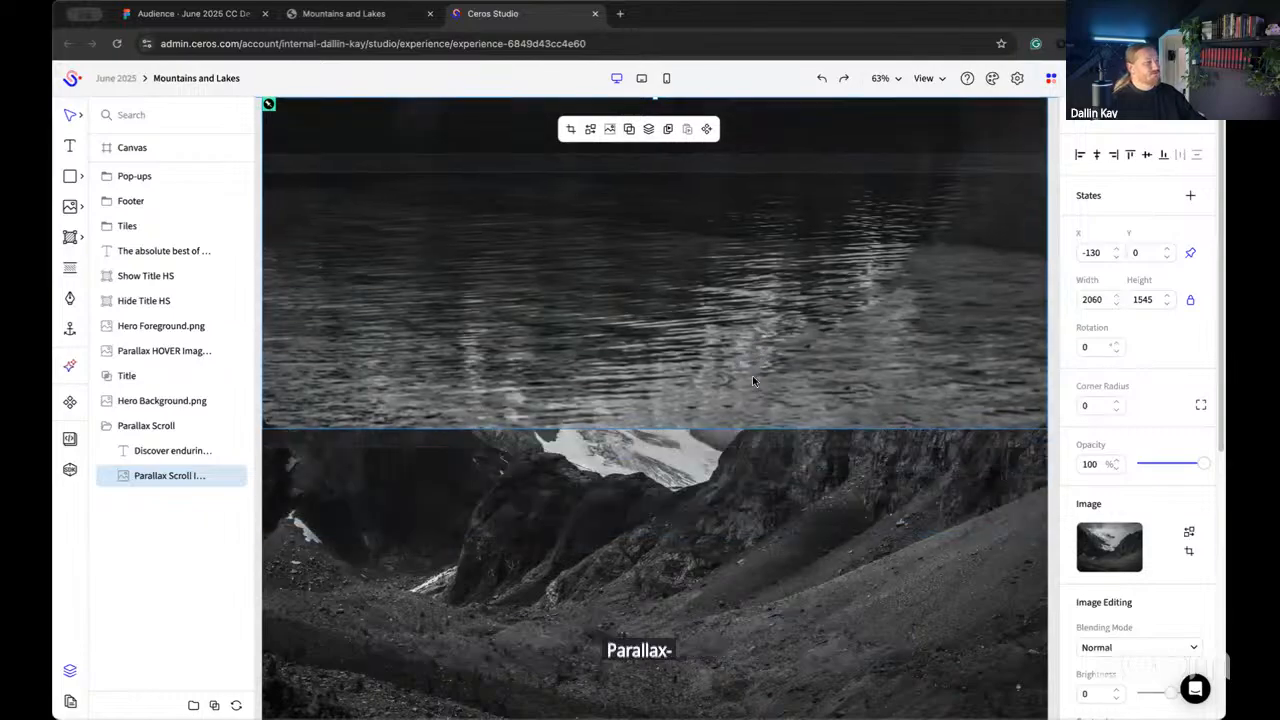
scroll(752, 380, down, 3)
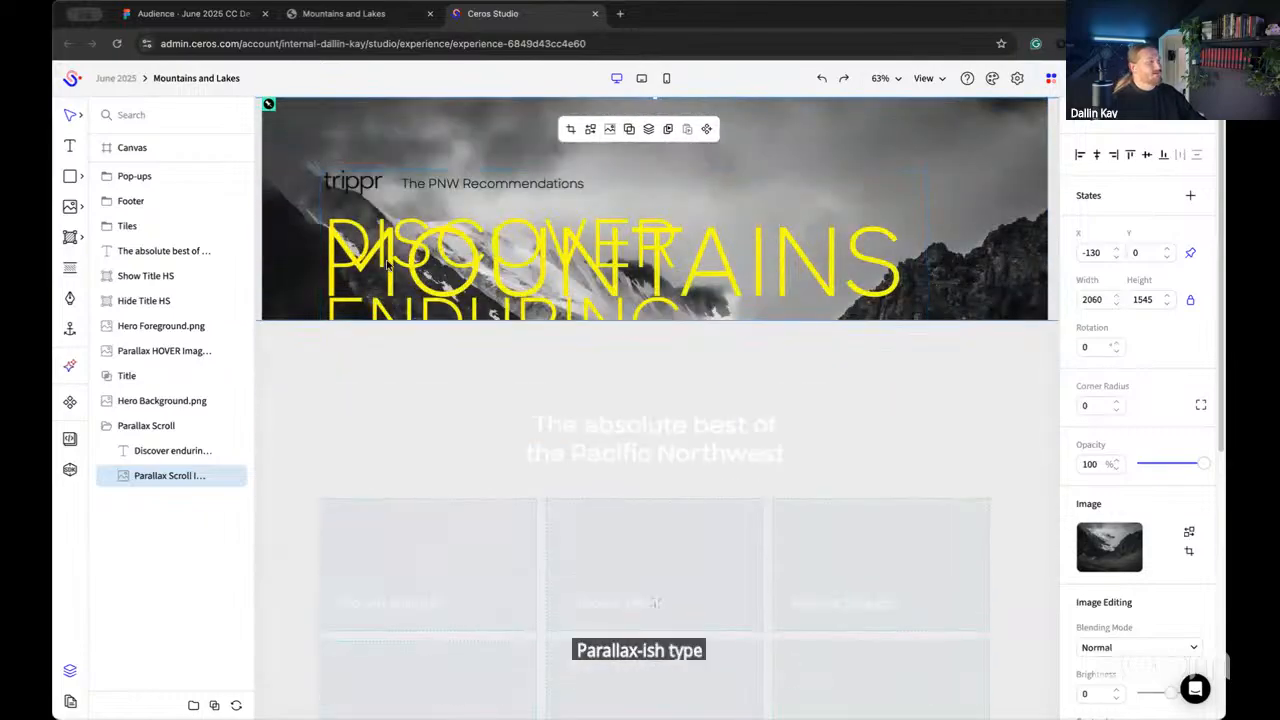
Step: Switch to the published page and check the scroll effect from Discover Enduring Grandeur down to the Pacific Northwest tiles
click(331, 14)
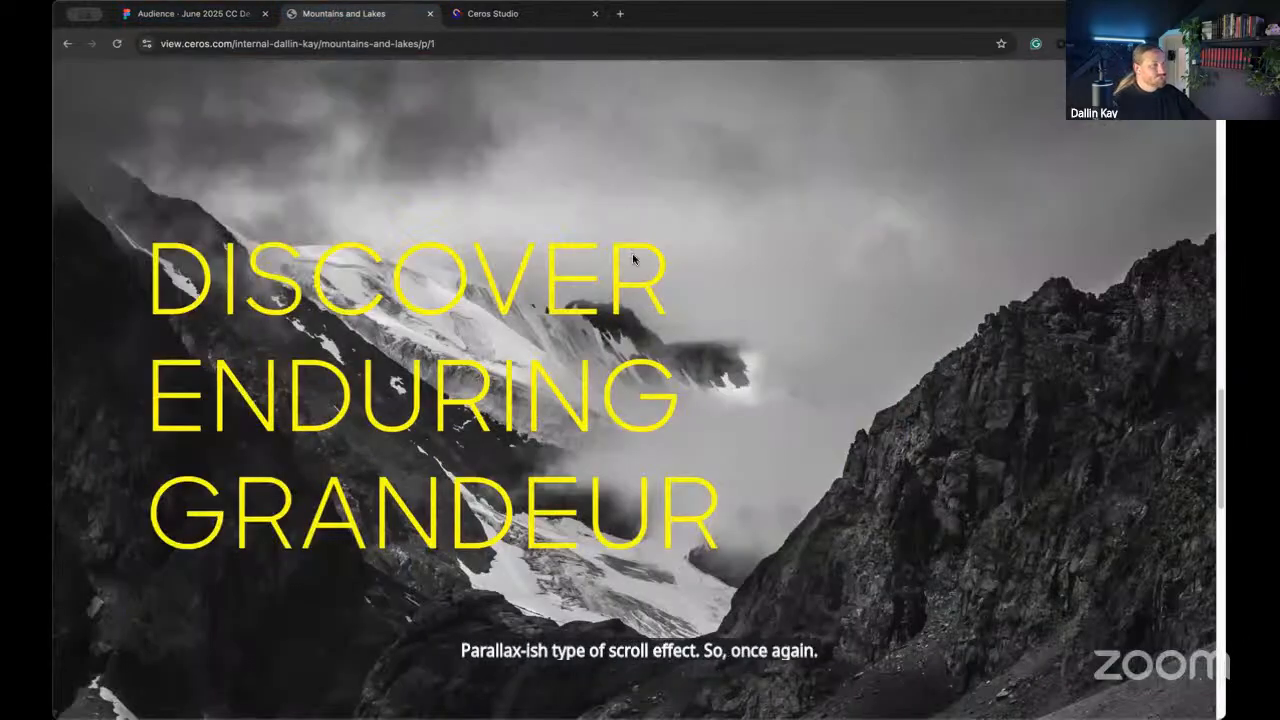
scroll(632, 251, down, 5)
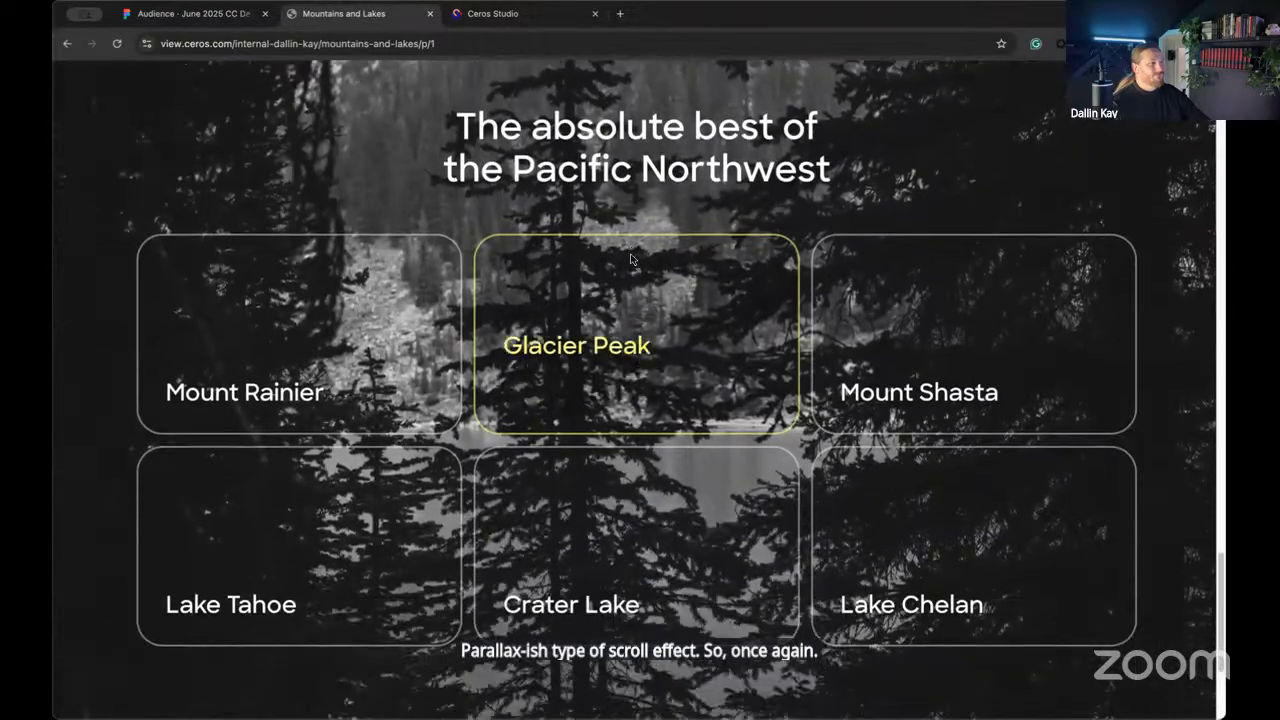
scroll(900, 320, up, 1)
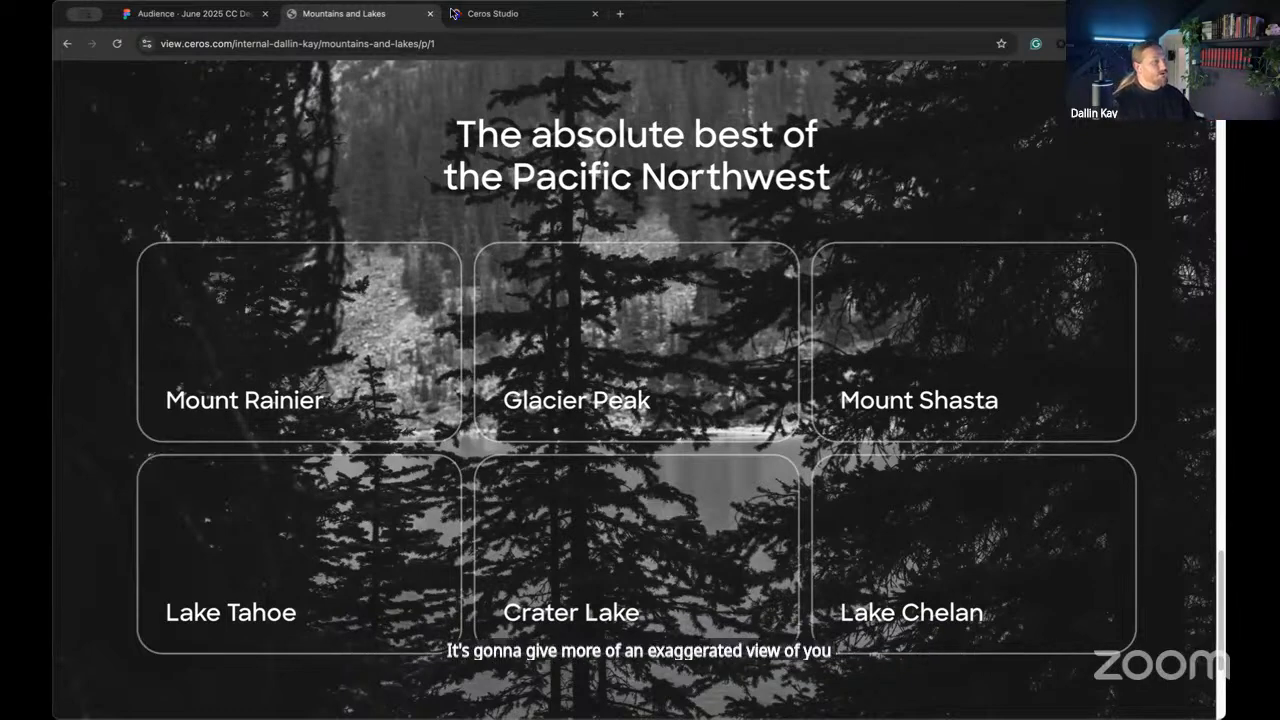
Step: Return to Ceros Studio, select the Parallax HOVER image behind the Pacific Northwest tiles, and examine its placement on the canvas
key(ctrl+Tab)
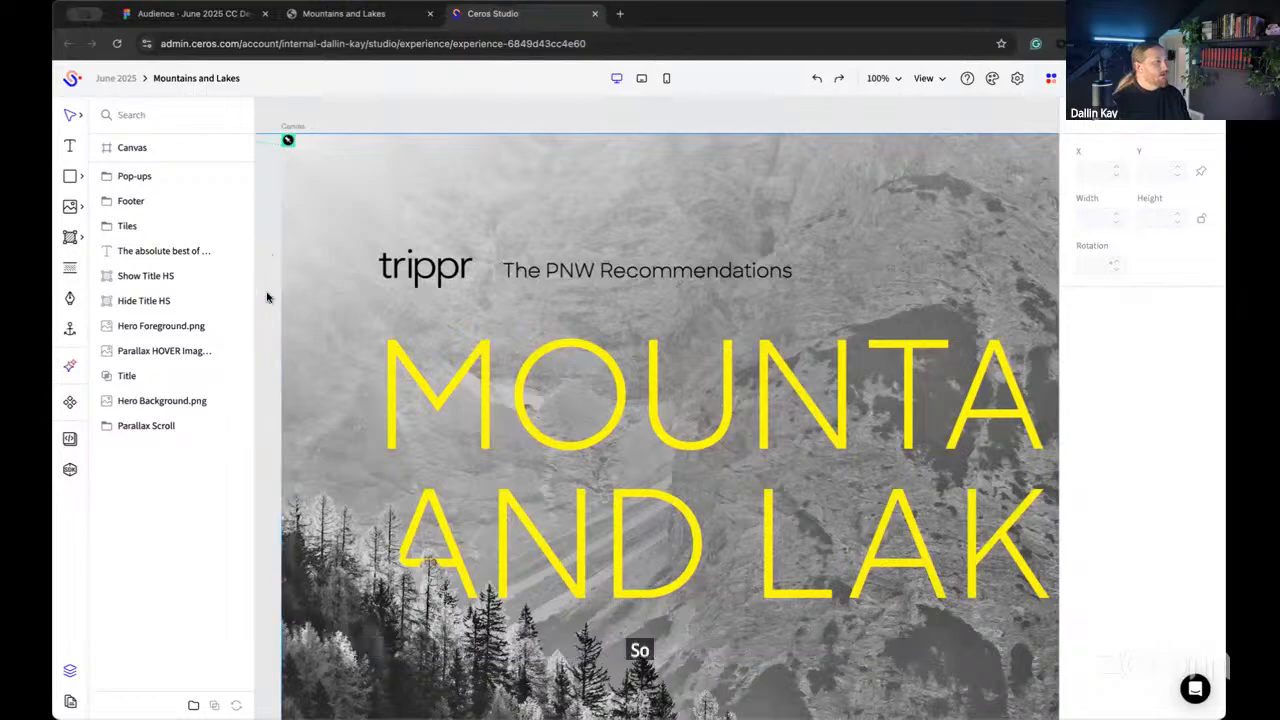
scroll(266, 294, down, 5)
scroll(358, 377, down, 20)
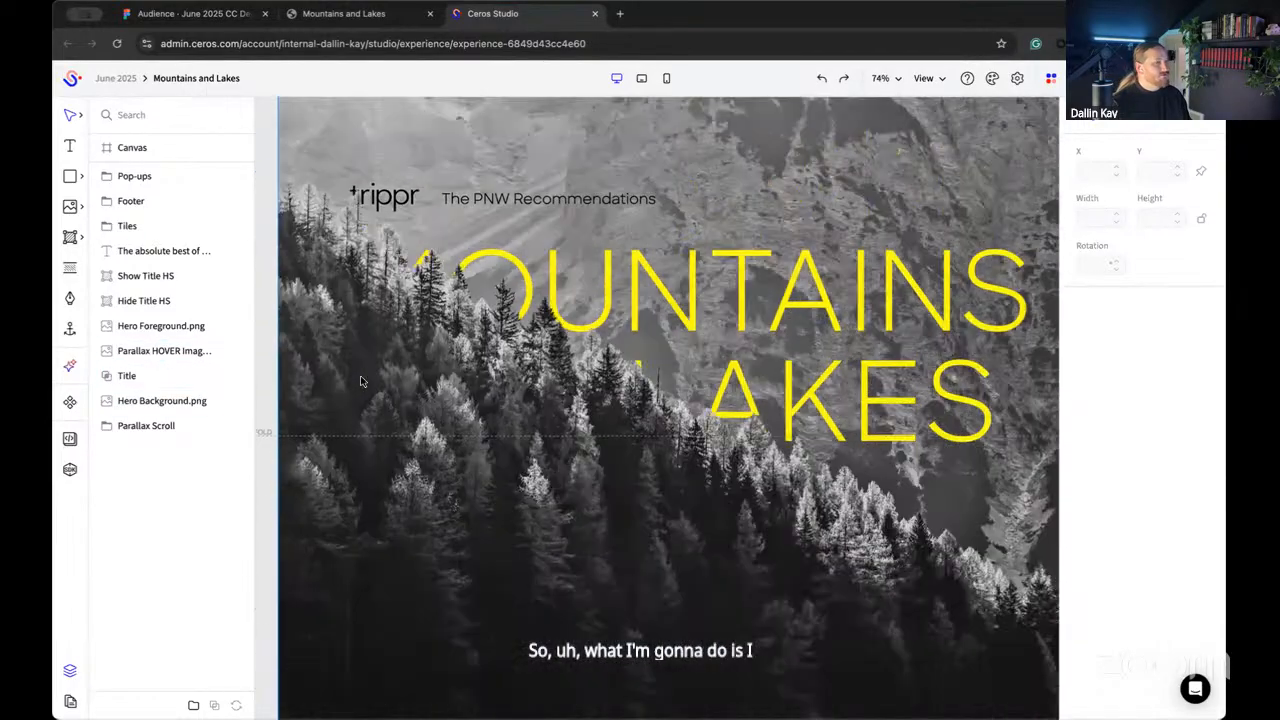
scroll(362, 380, down, 10)
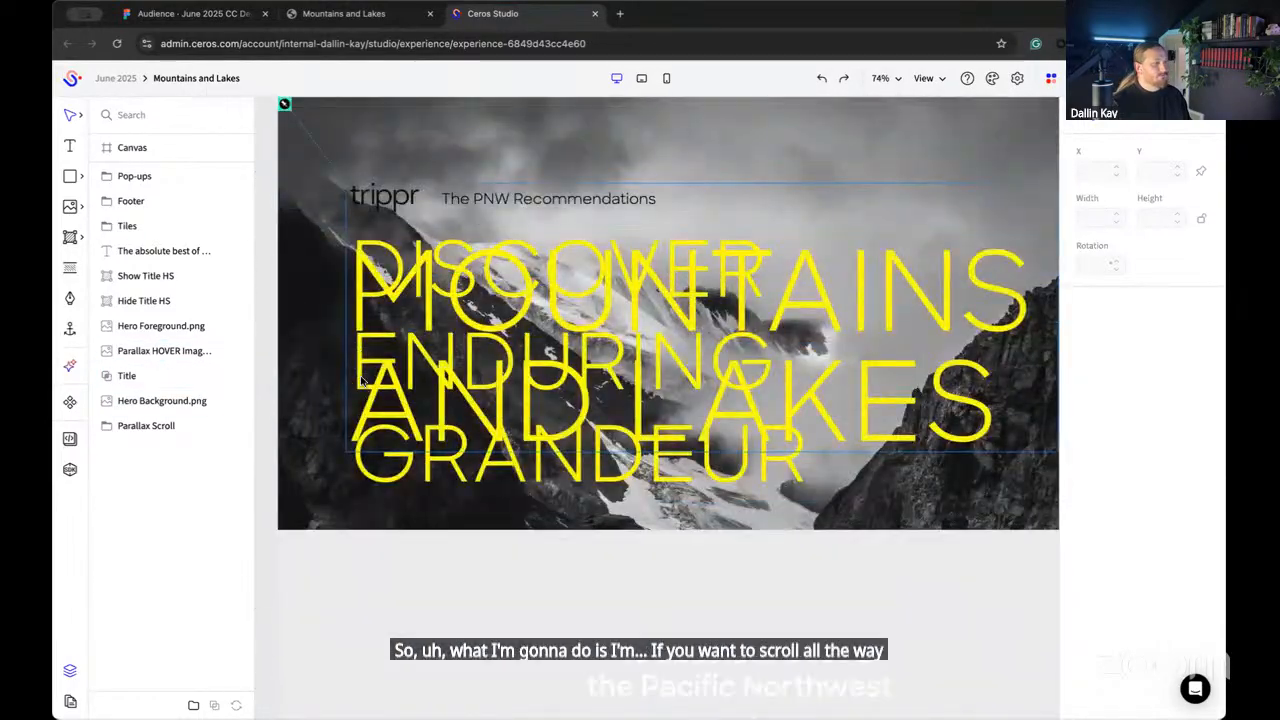
click(342, 451)
scroll(342, 451, down, 6)
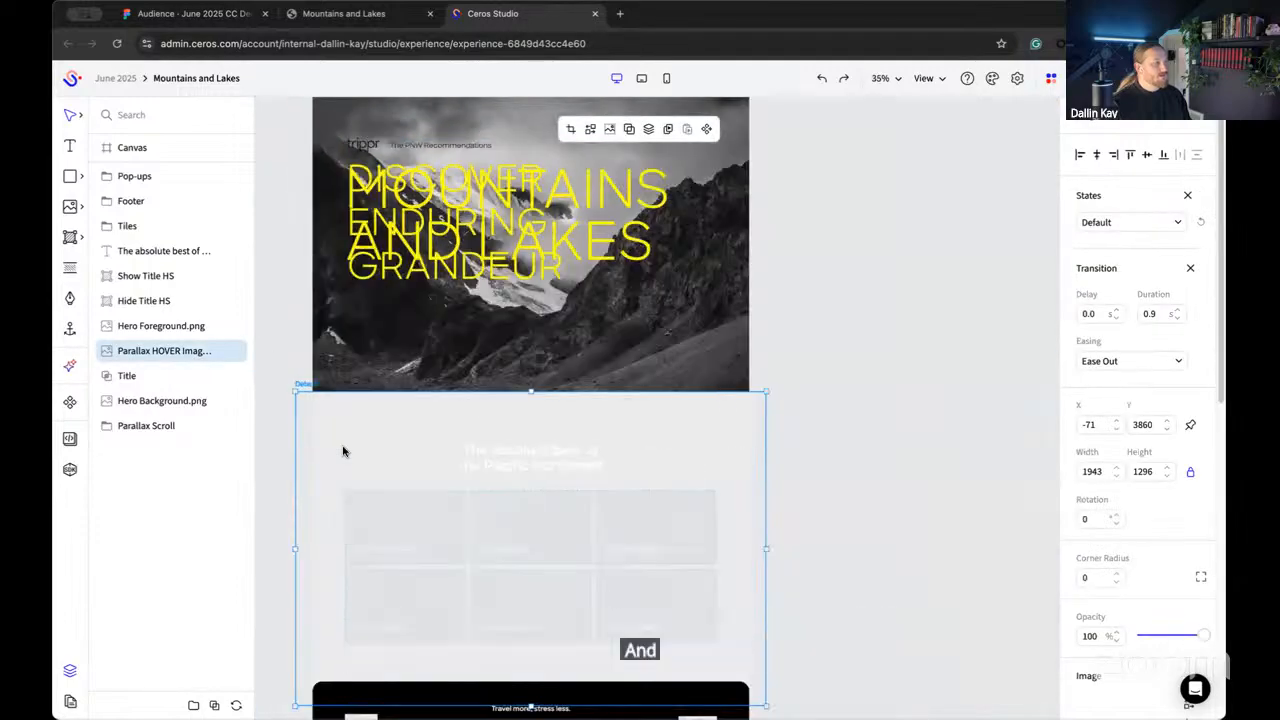
scroll(491, 377, up, 3)
scroll(492, 379, down, 3)
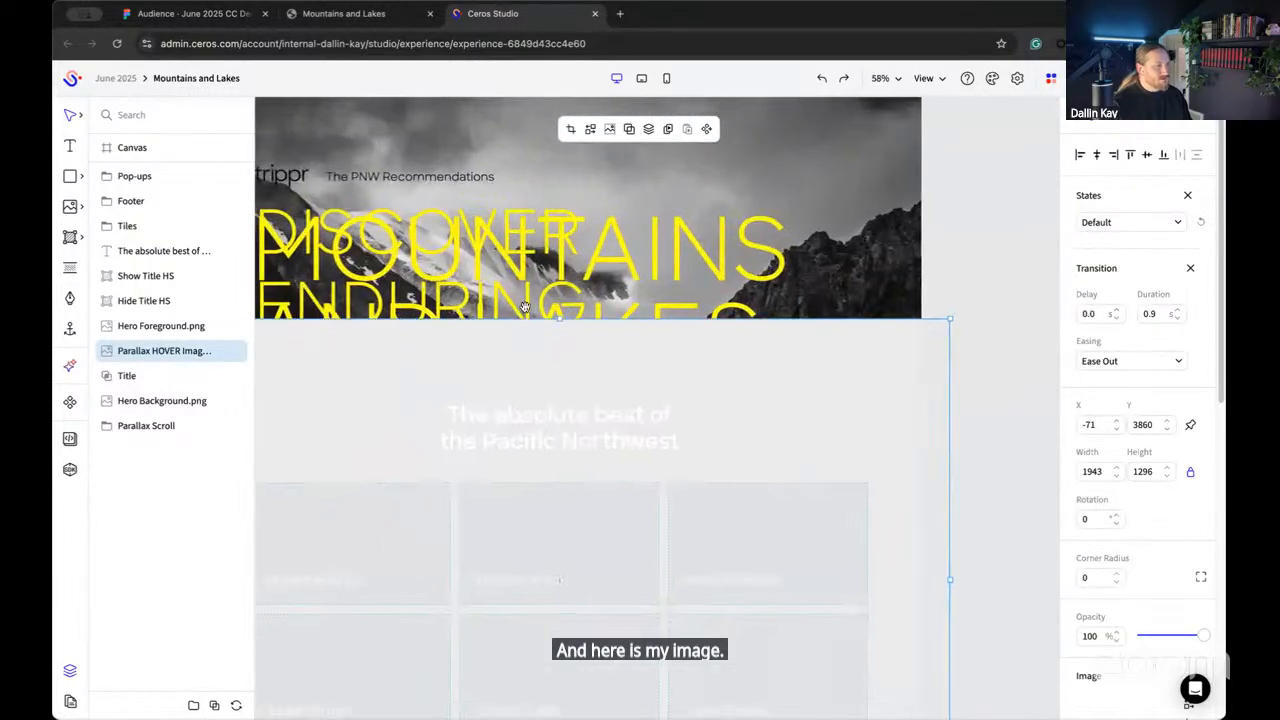
scroll(578, 205, up, 2)
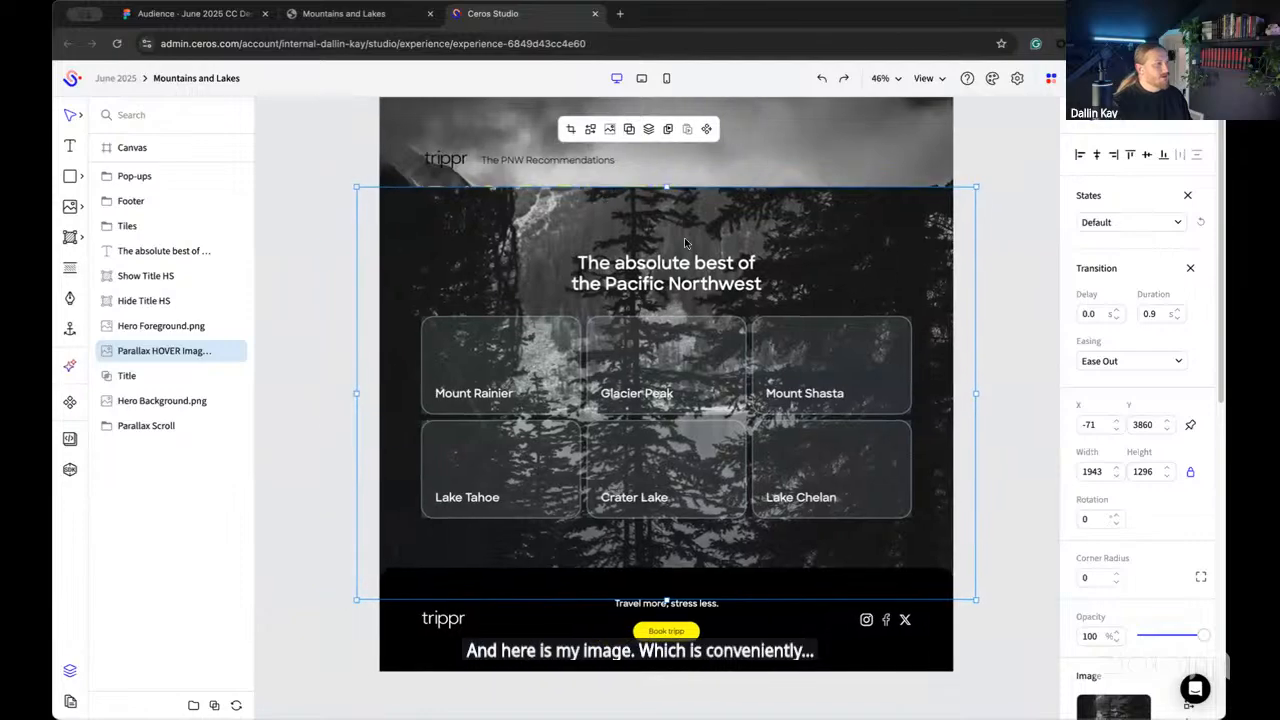
scroll(458, 258, up, 2)
scroll(458, 251, down, 2)
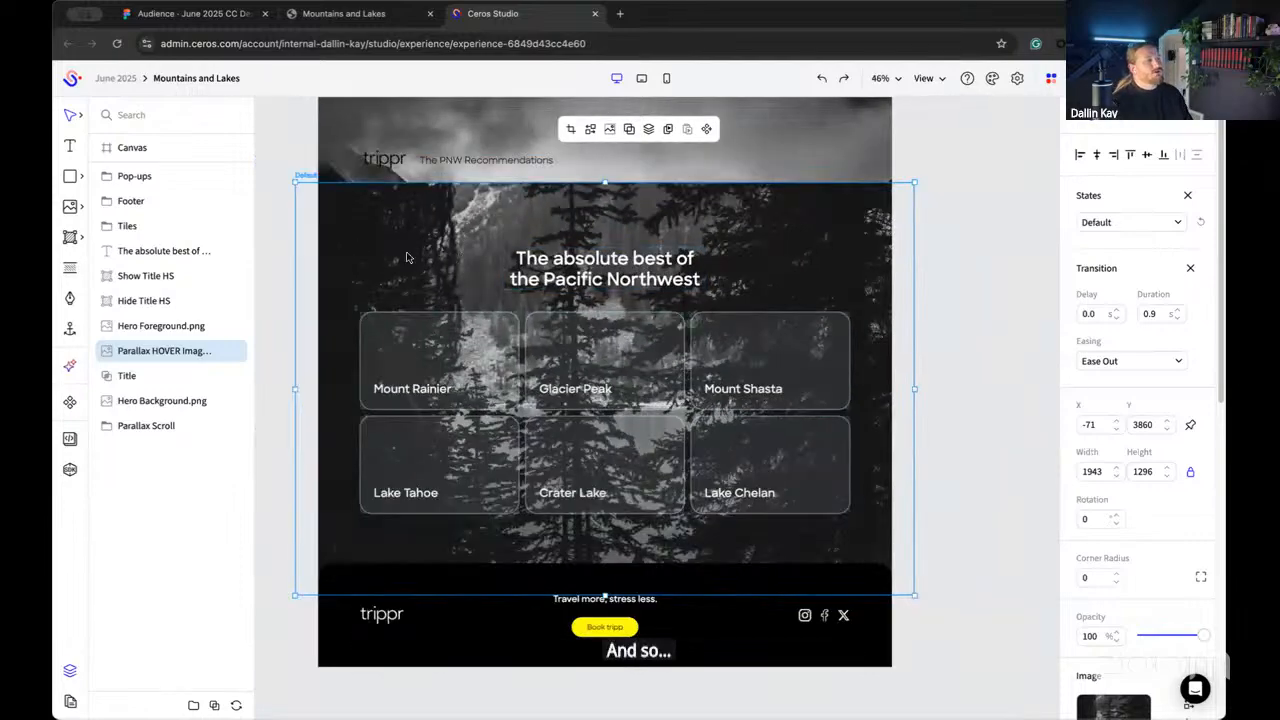
scroll(415, 278, up, 2)
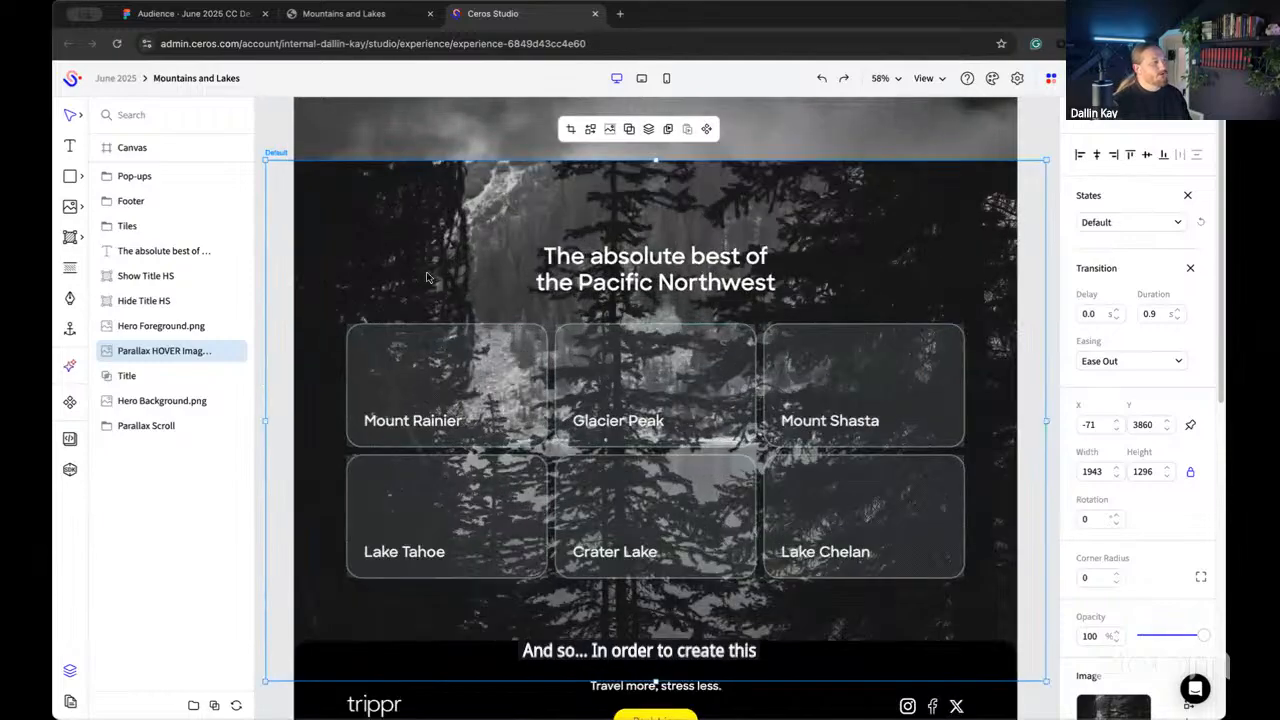
scroll(487, 277, down, 1)
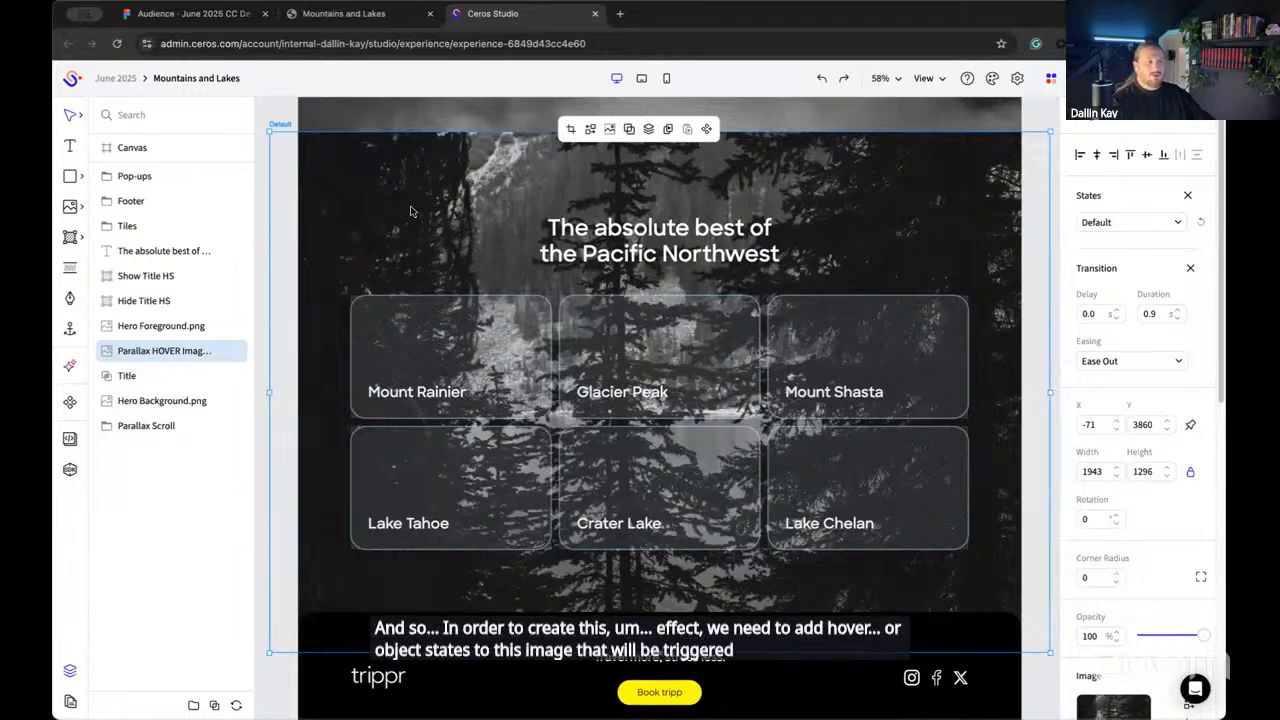
Step: Switch to the published page and check how the background image responds to pointing at the different location tiles
click(420, 398)
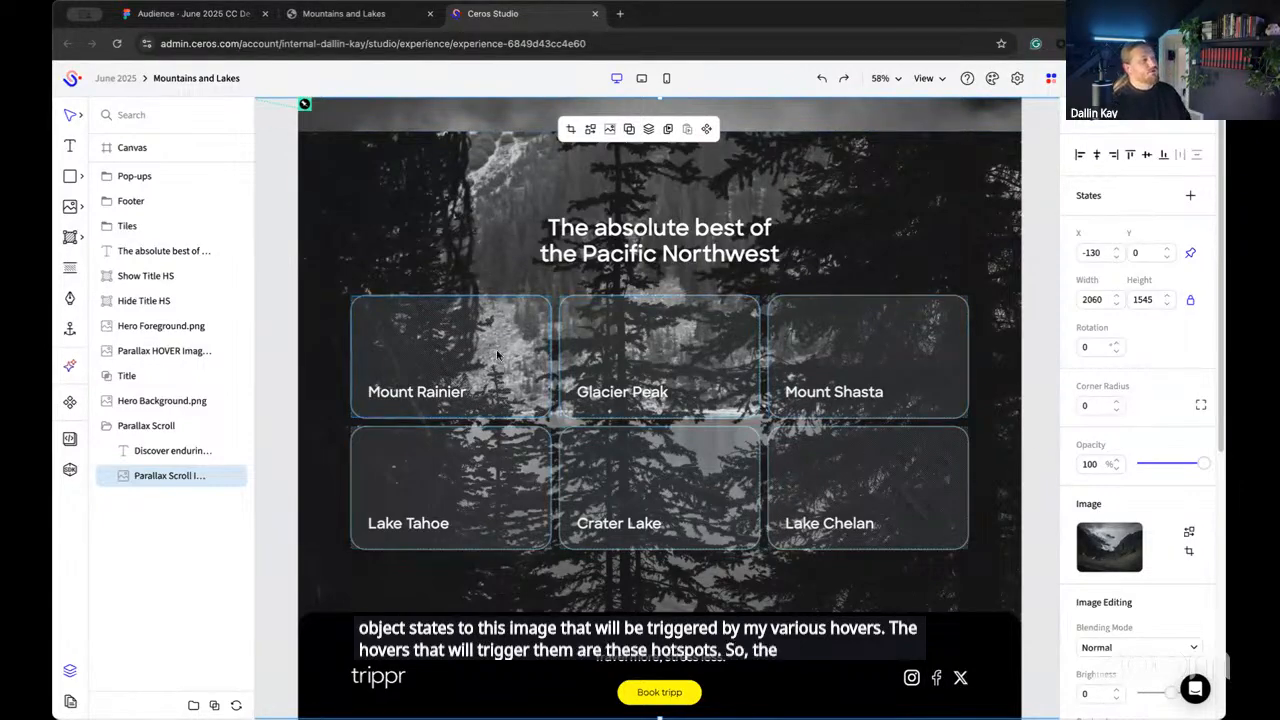
click(361, 19)
mouse_move(357, 320)
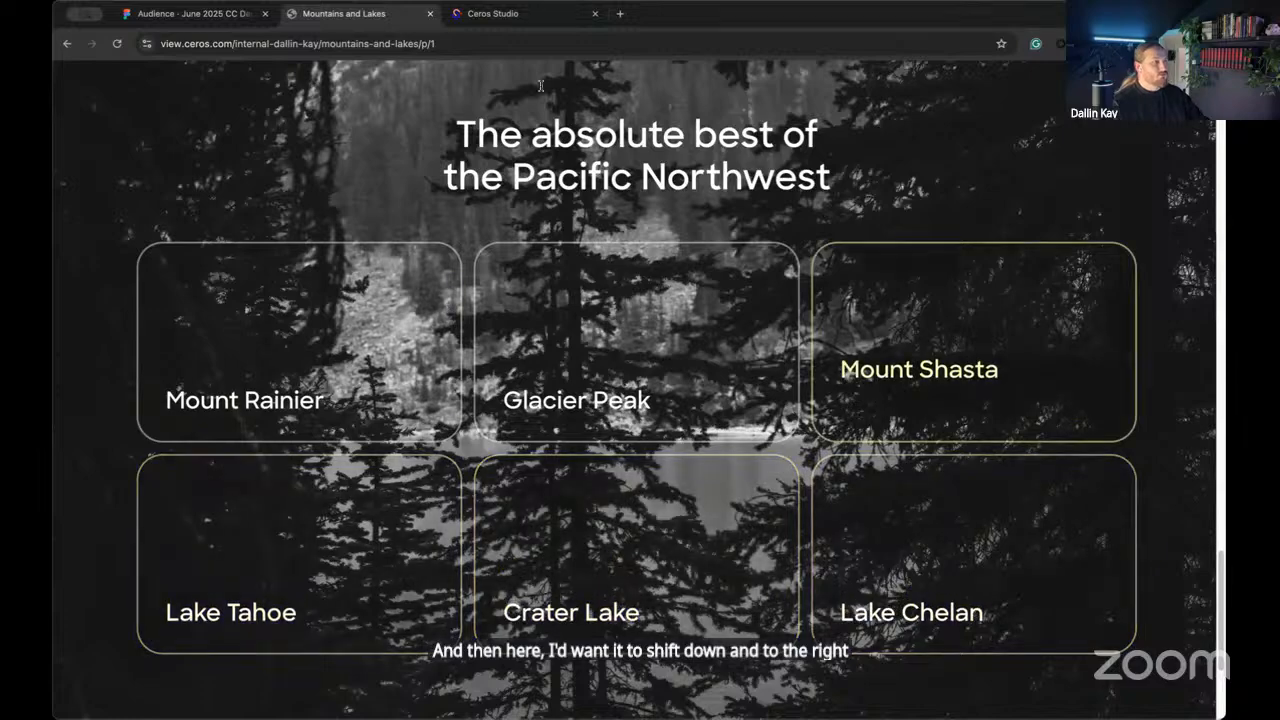
Step: Return to Ceros Studio and replace the existing object states of the Parallax HOVER image with a fresh set of states
click(532, 14)
click(328, 264)
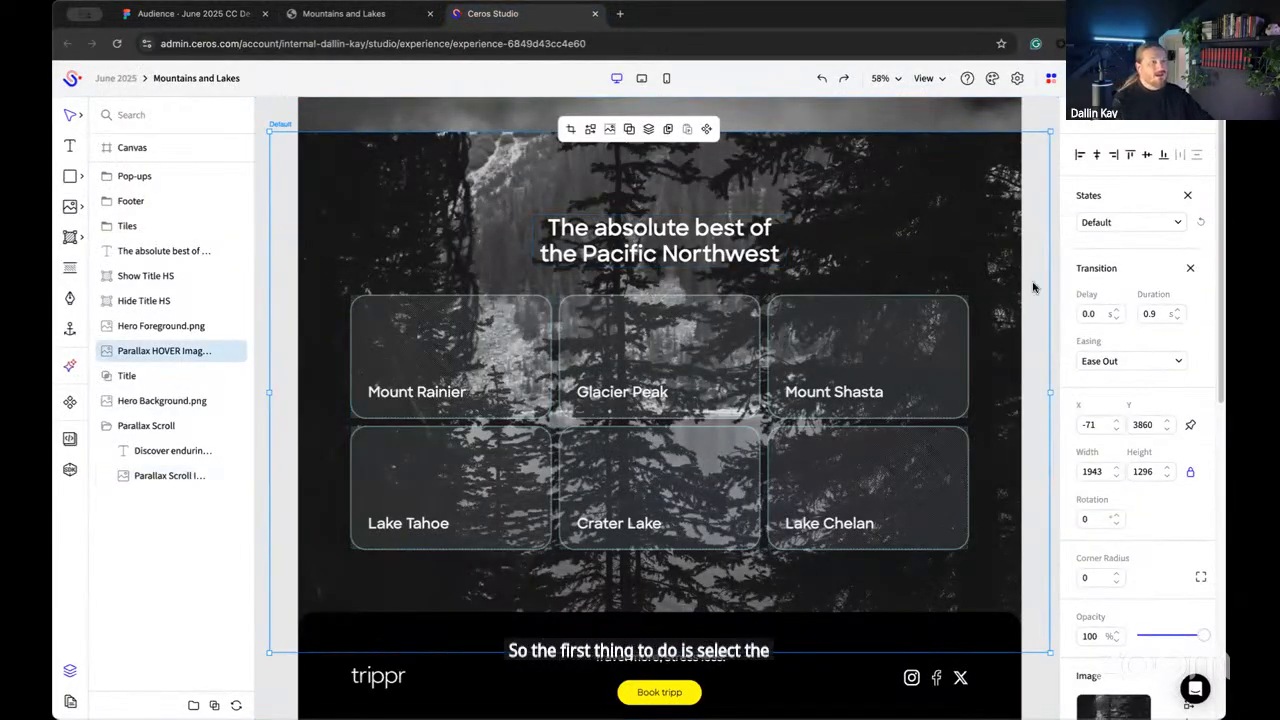
click(1189, 195)
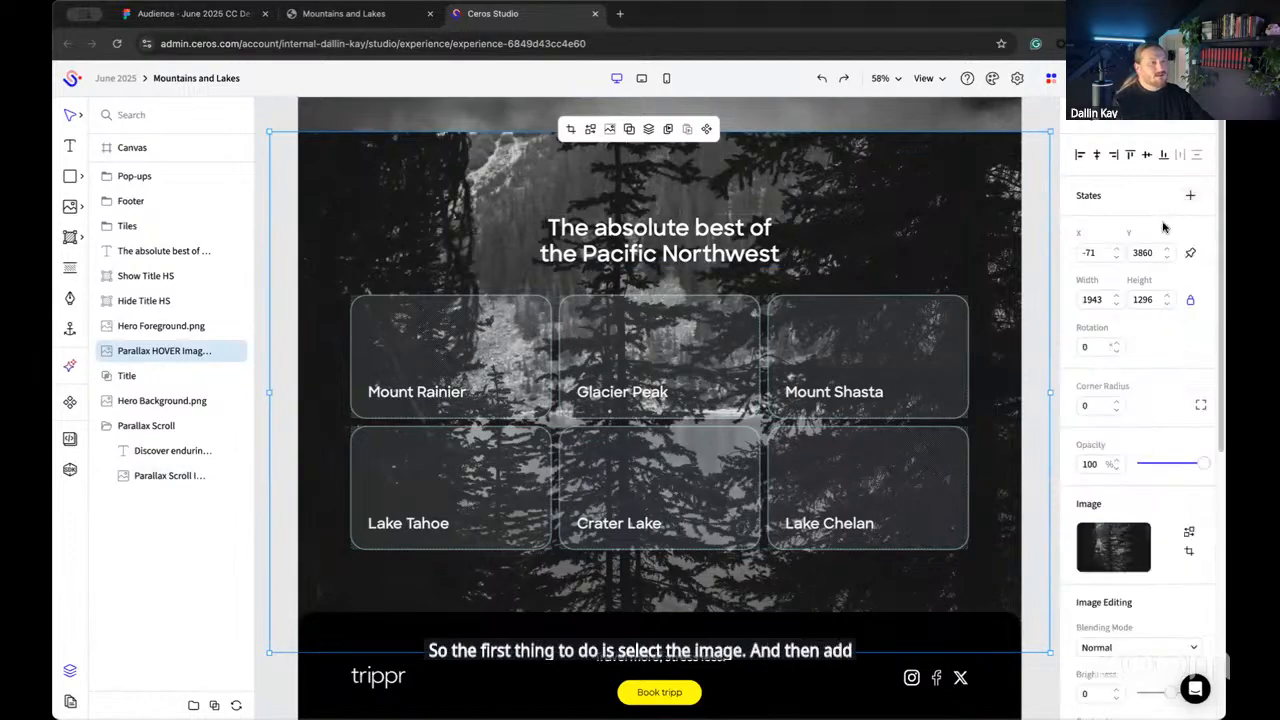
click(1190, 196)
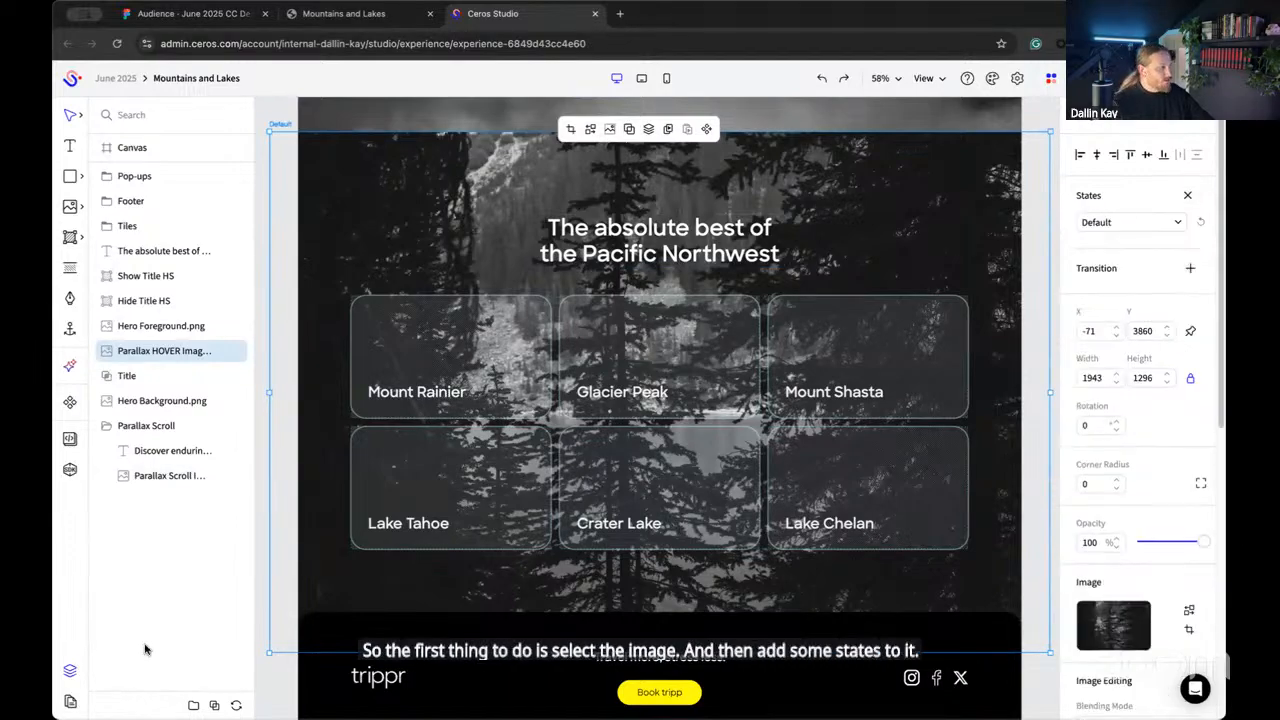
click(69, 701)
click(64, 671)
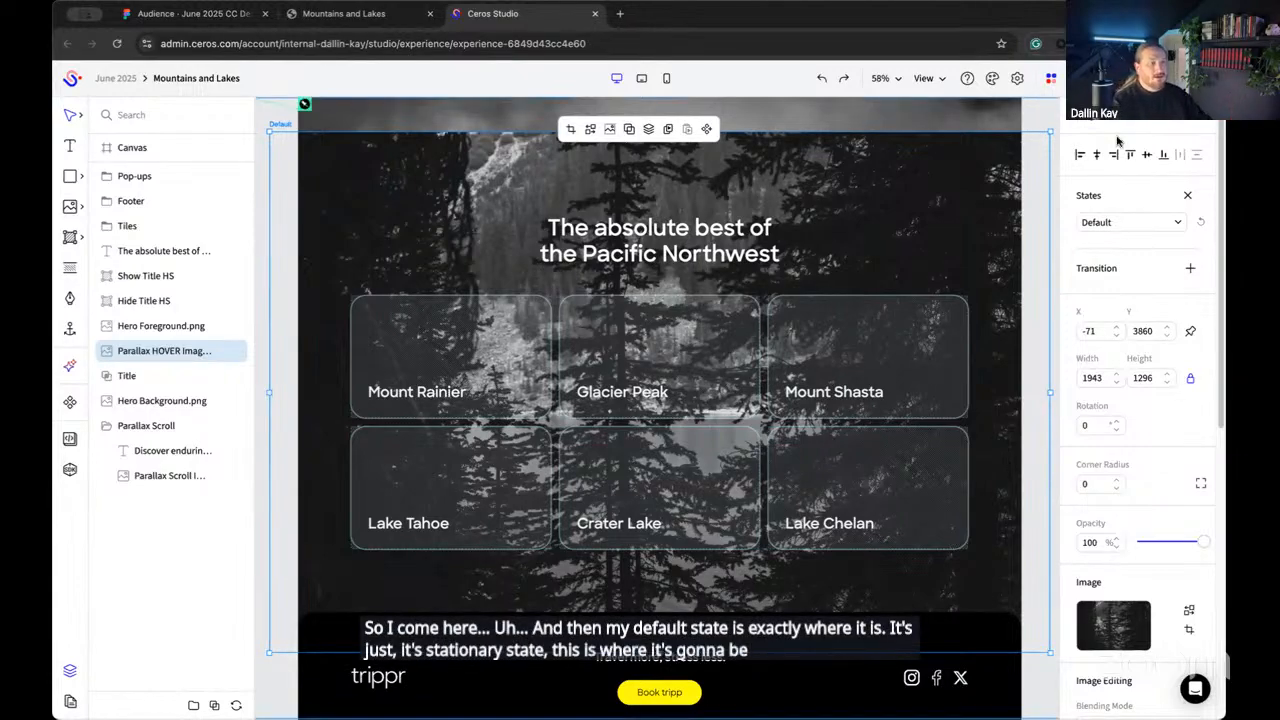
Step: Add a transition to the Parallax HOVER image's Default state with Ease Out easing and a 0.9 s duration
click(1191, 269)
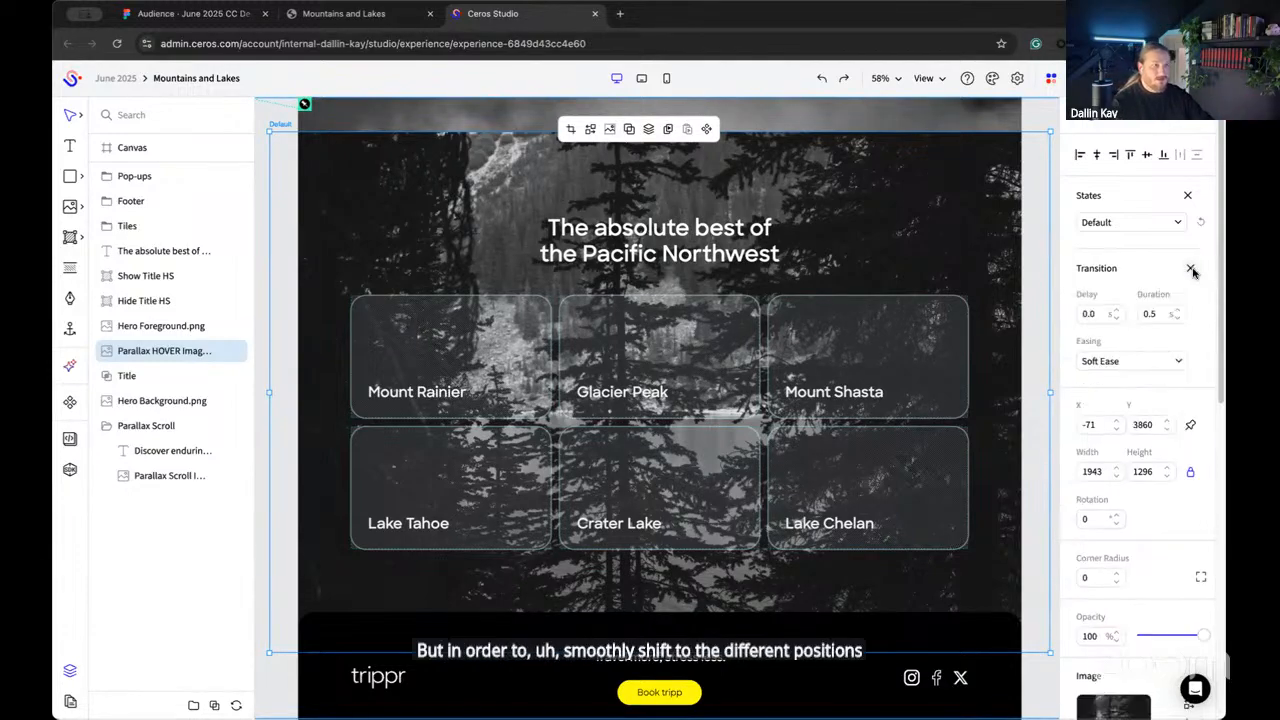
click(1134, 360)
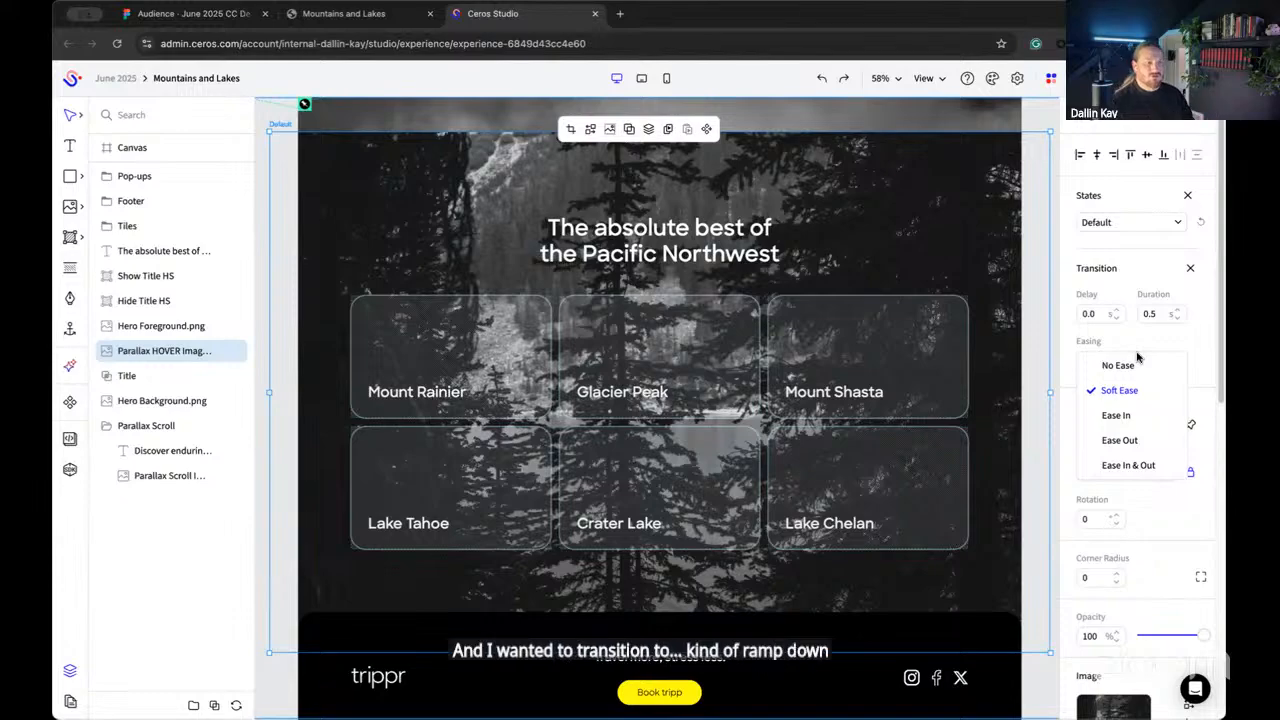
click(1137, 440)
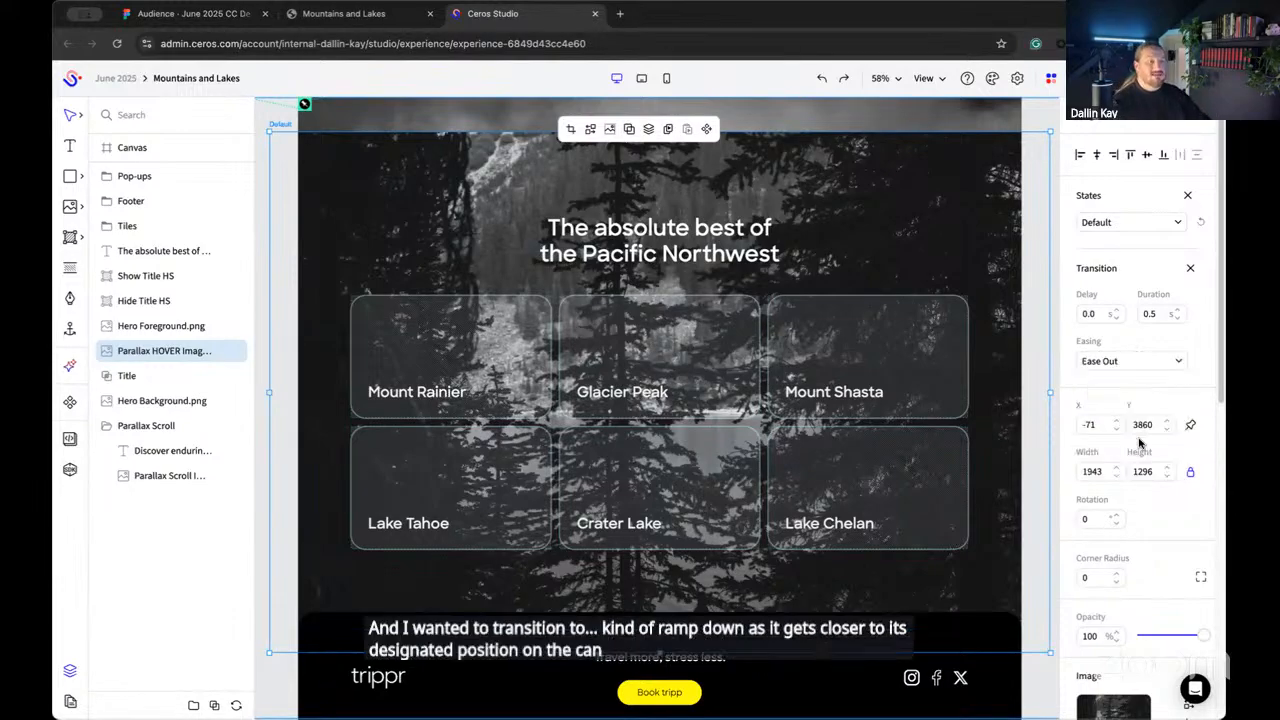
click(1178, 310)
click(1178, 310)
click(1180, 310)
click(1180, 310)
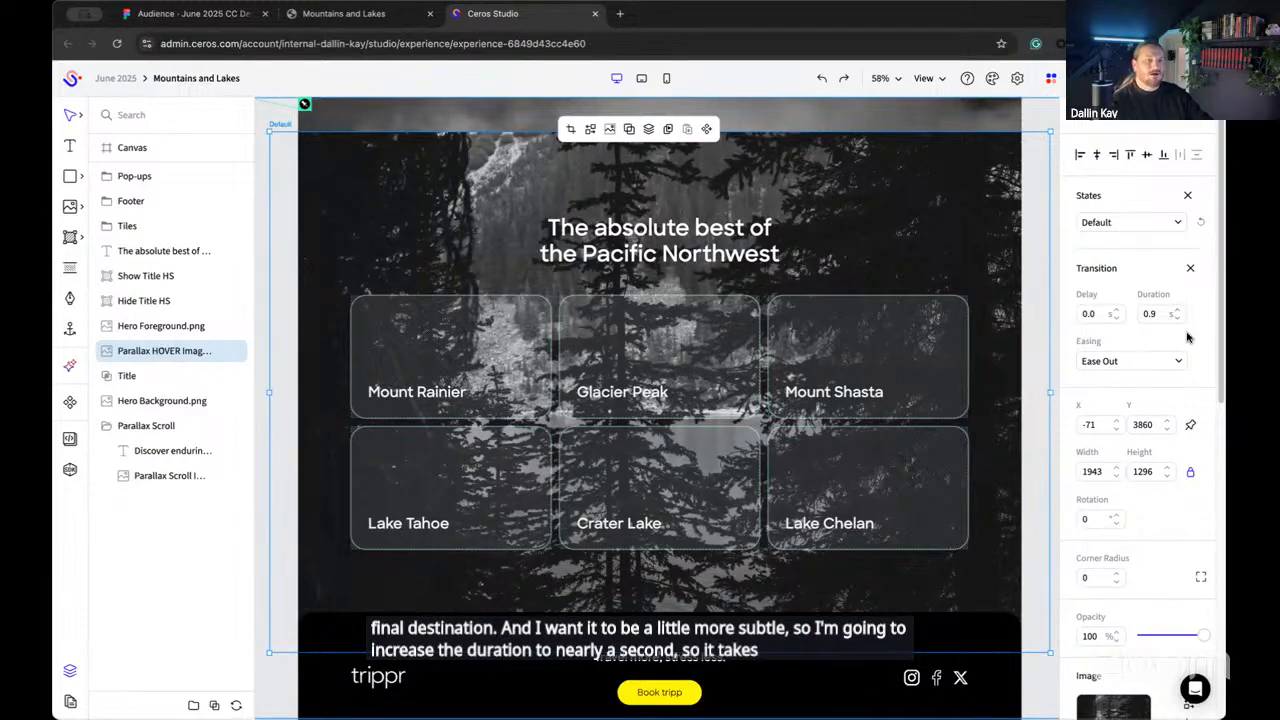
Step: Add a new target state named T1 to the Parallax HOVER image
click(1177, 222)
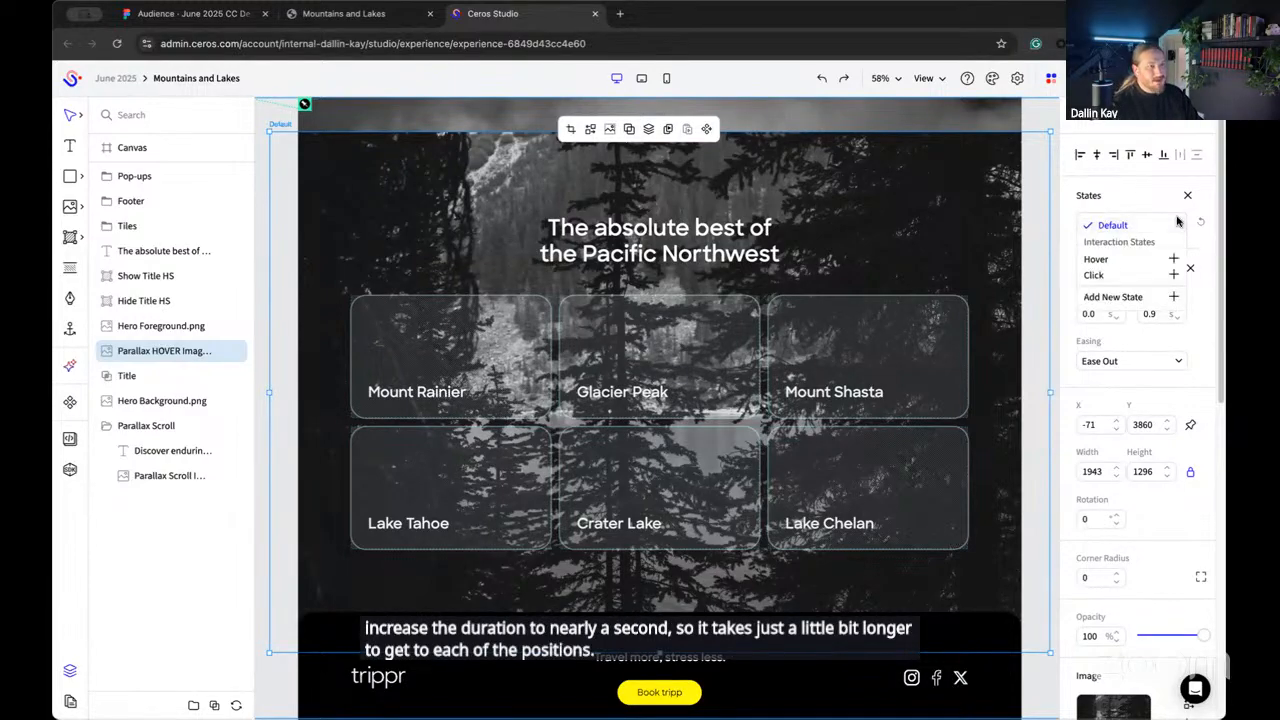
click(1165, 299)
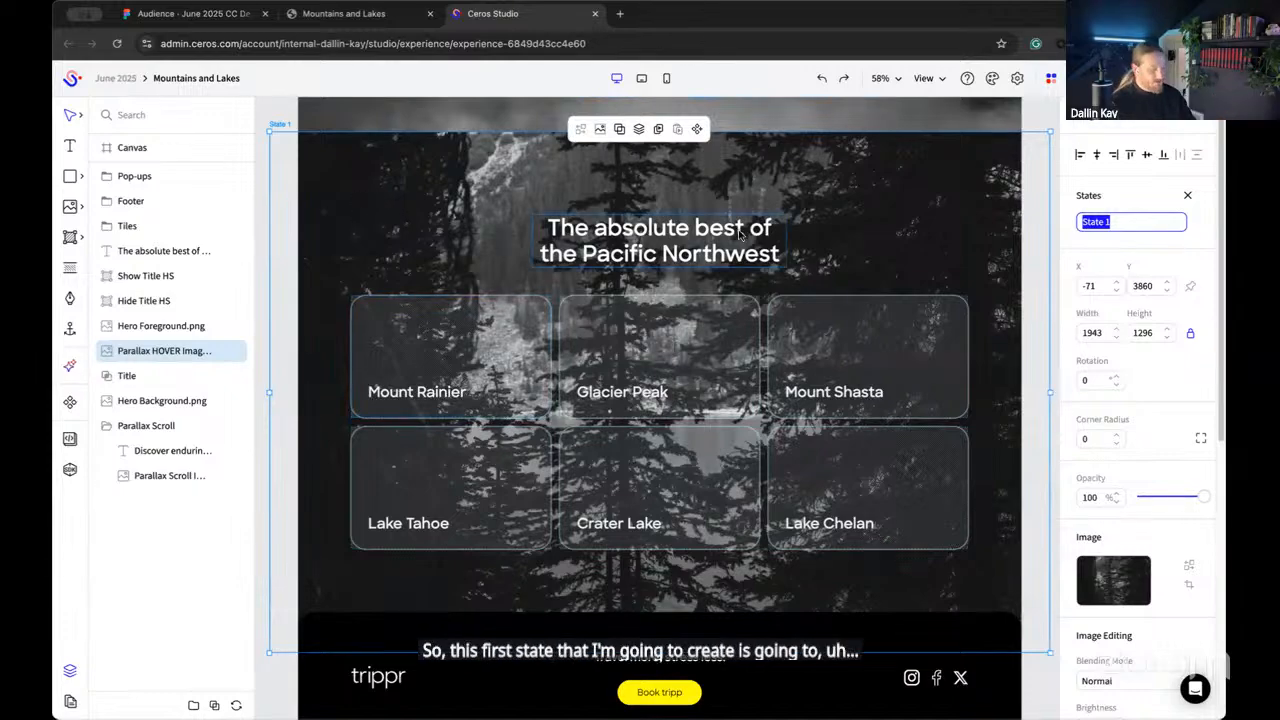
text(T)
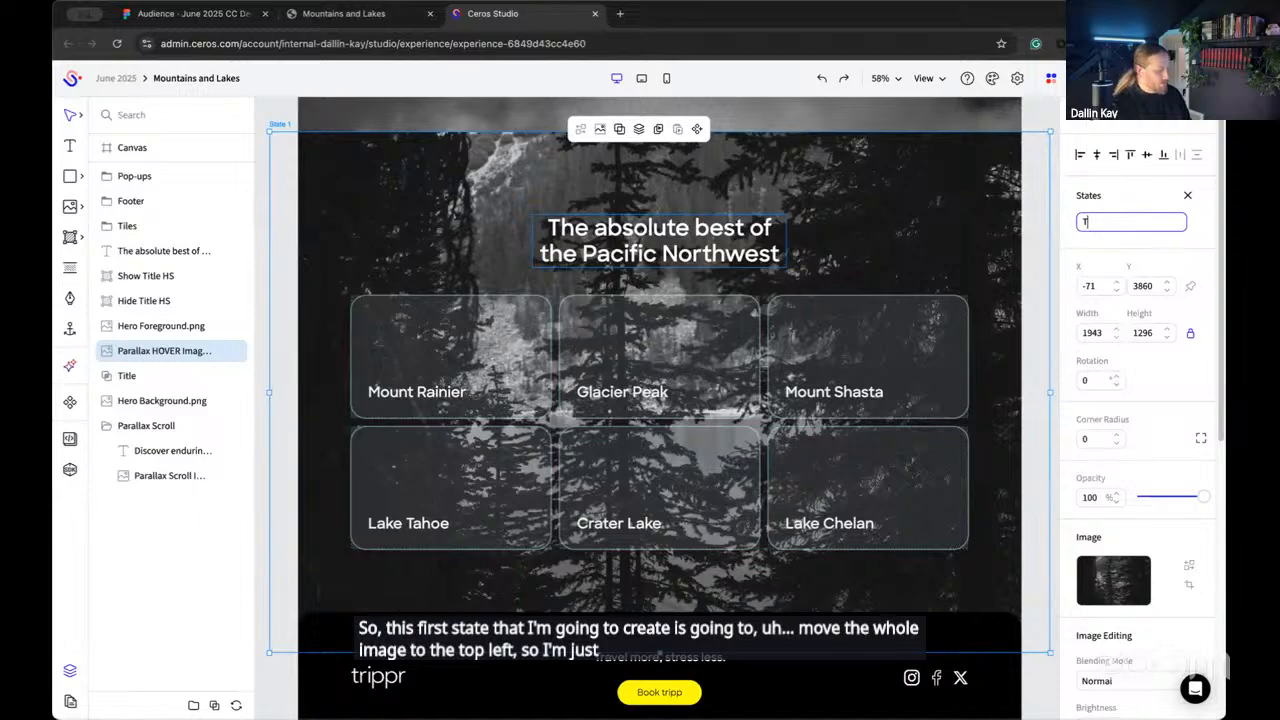
text(1)
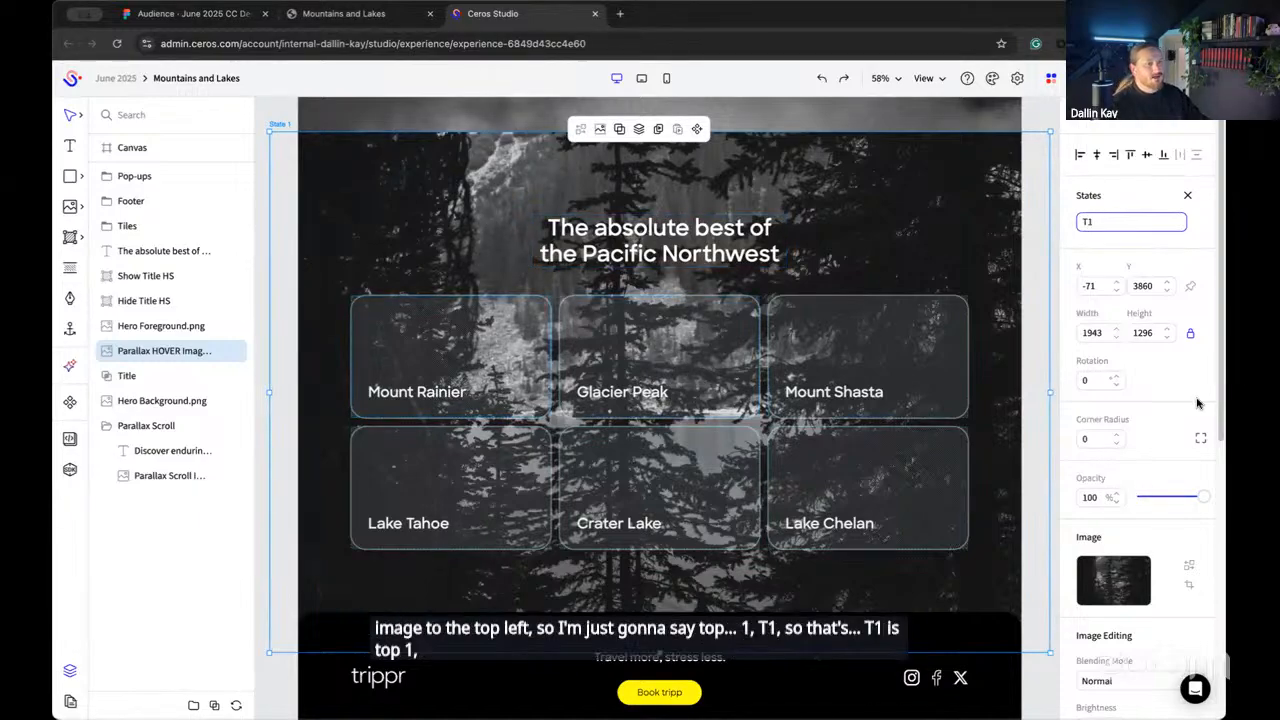
click(1167, 383)
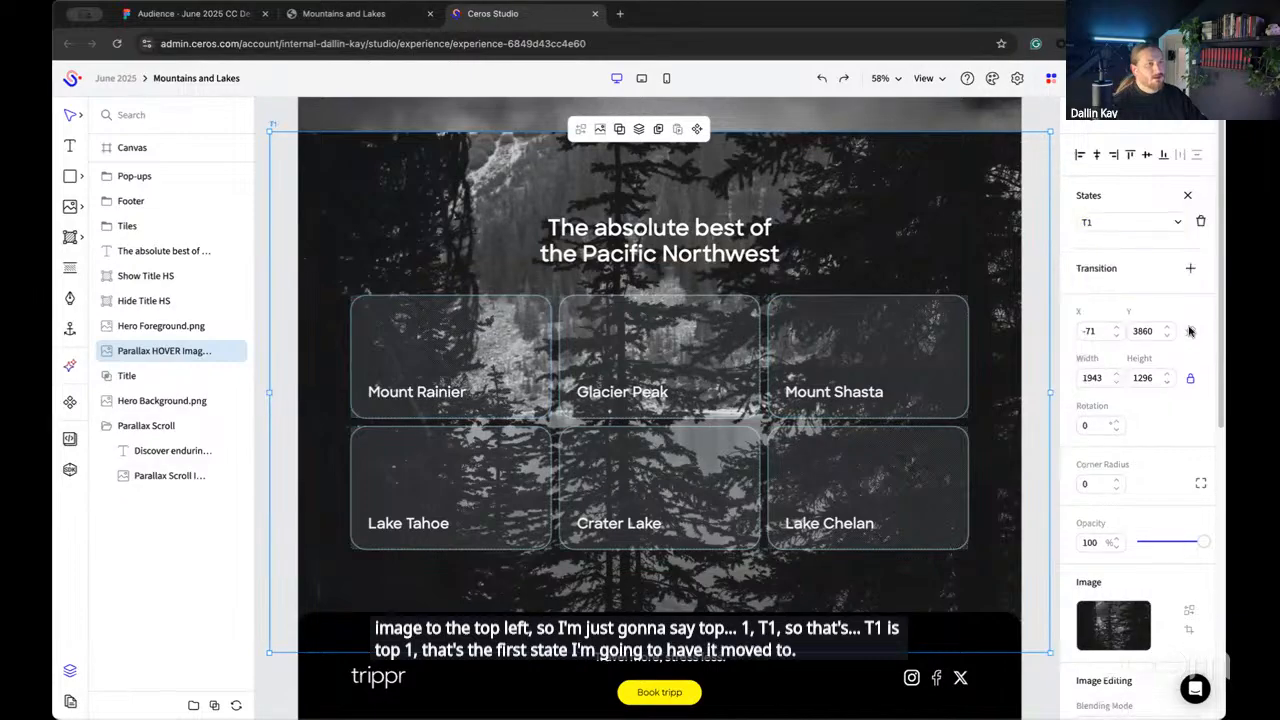
Step: Add a transition to the T1 state with Ease Out easing and a 0.9 s duration
click(1190, 270)
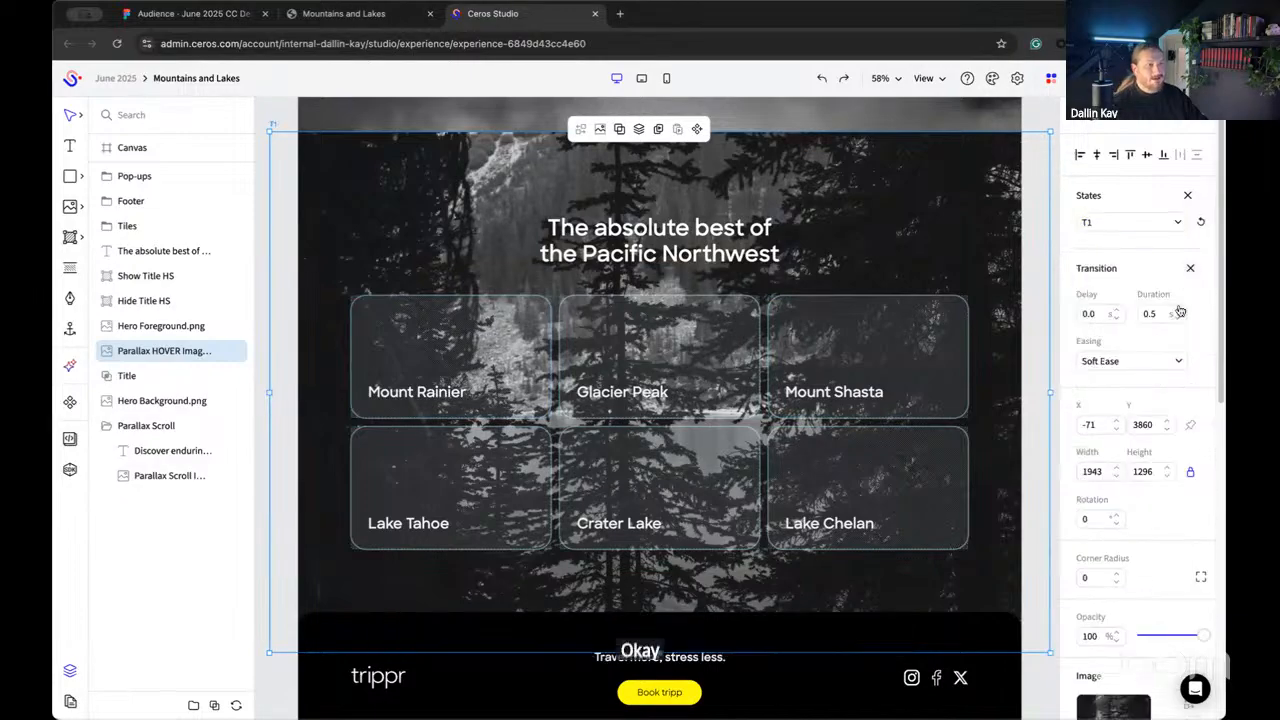
click(1179, 368)
click(1147, 440)
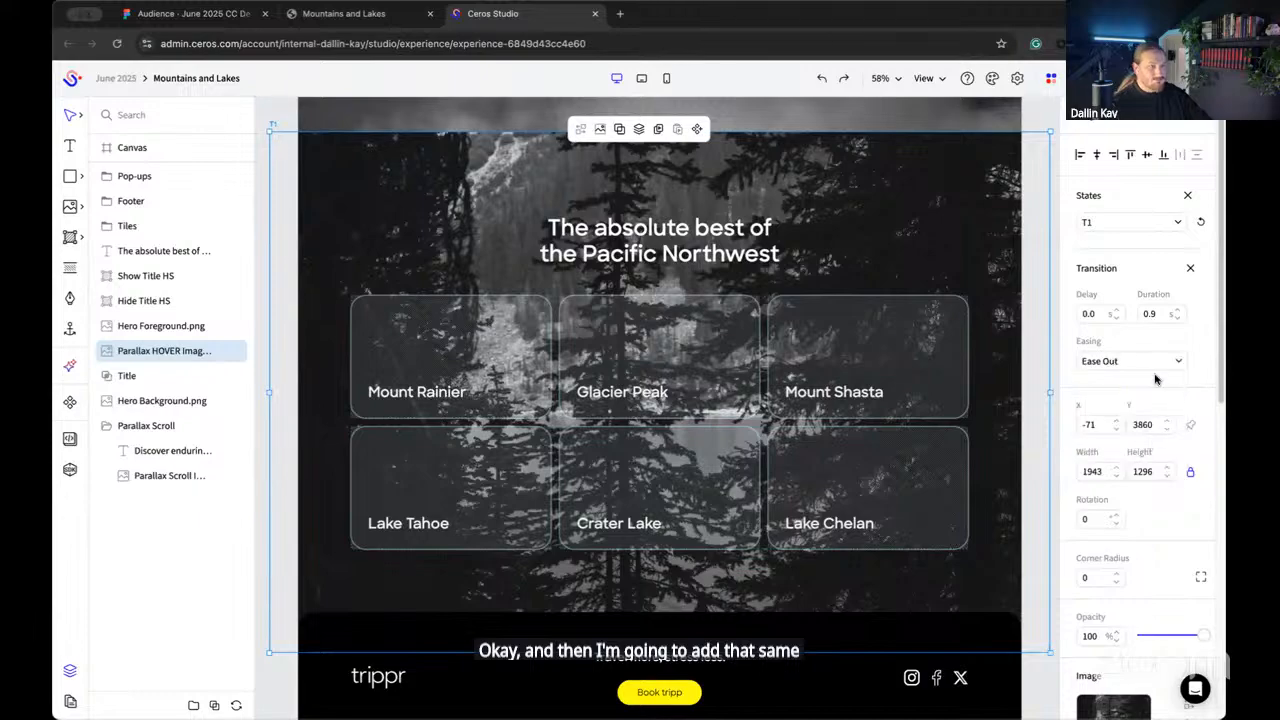
Step: Shift the image up and to the left in the T1 state by setting X to -101 and Y to 3830
click(1102, 425)
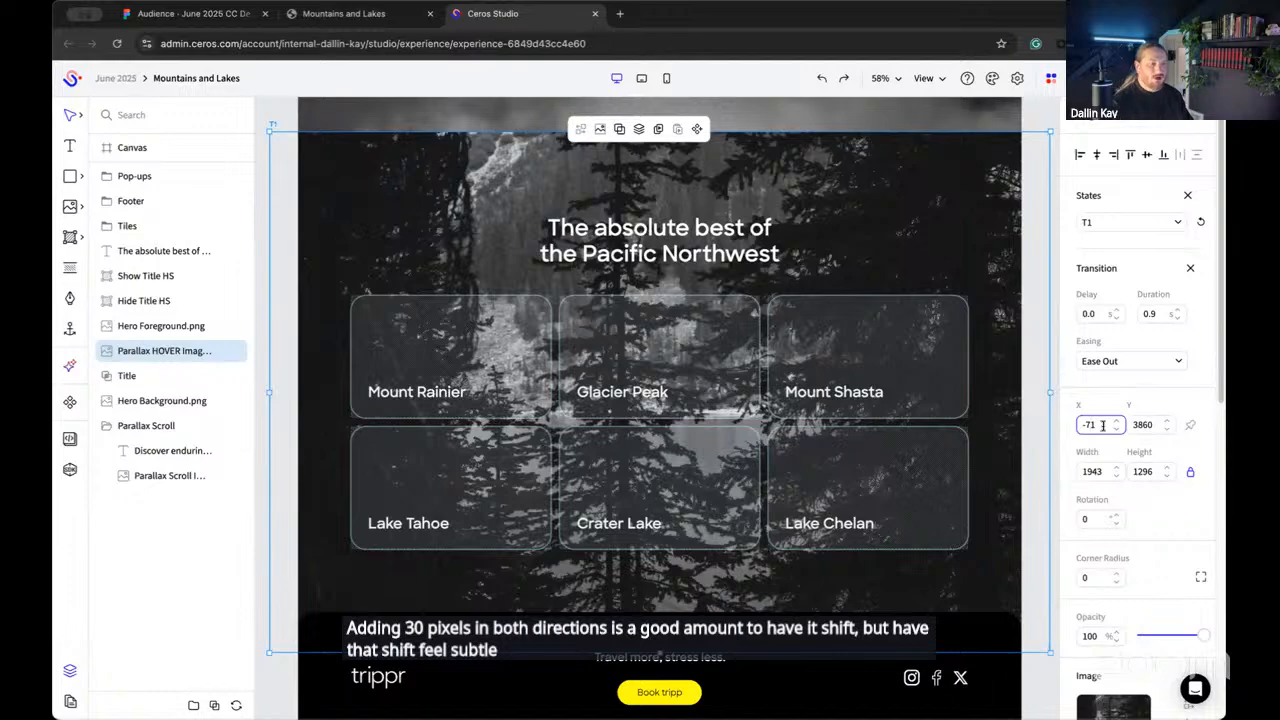
key(Left)
key(BackSpace)
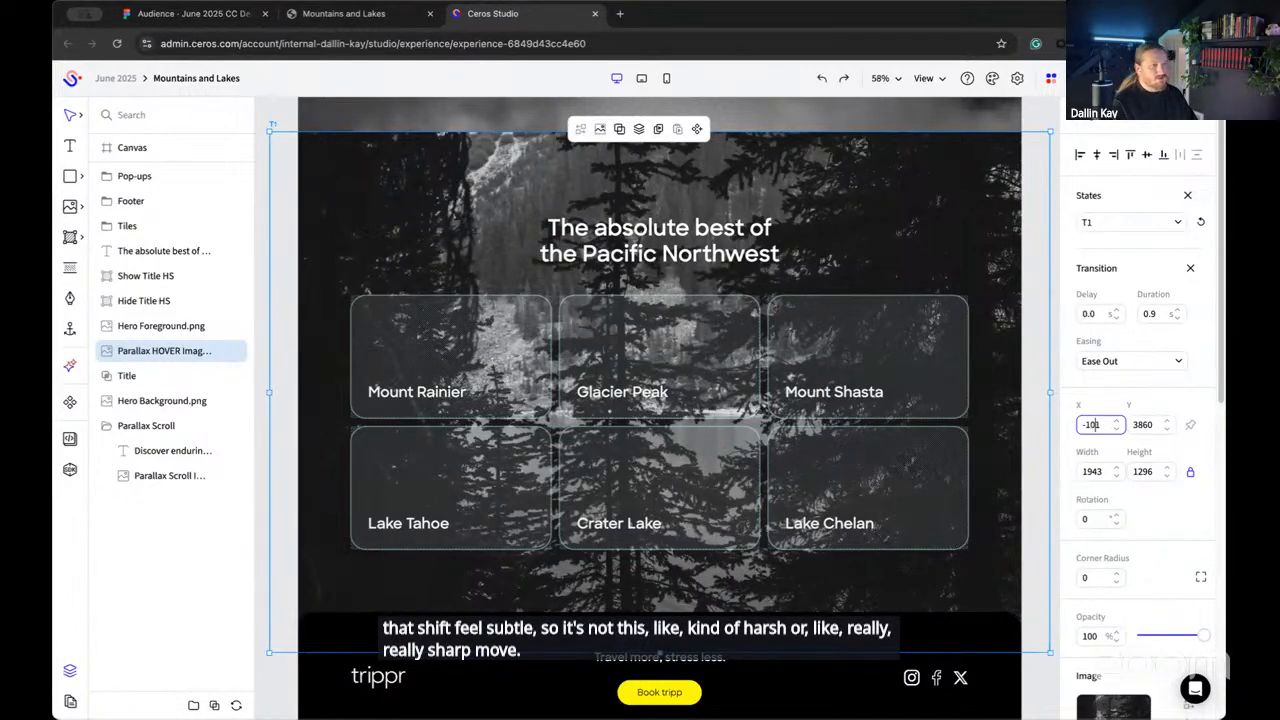
text(10)
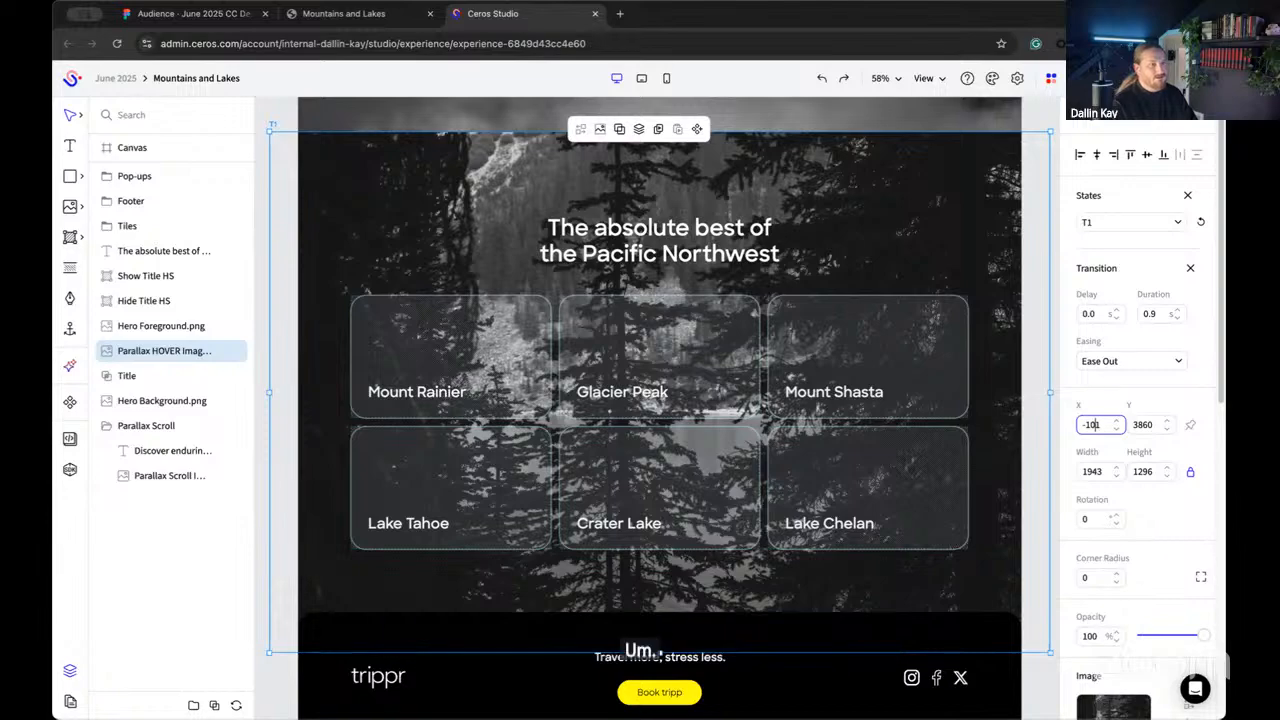
click(1145, 426)
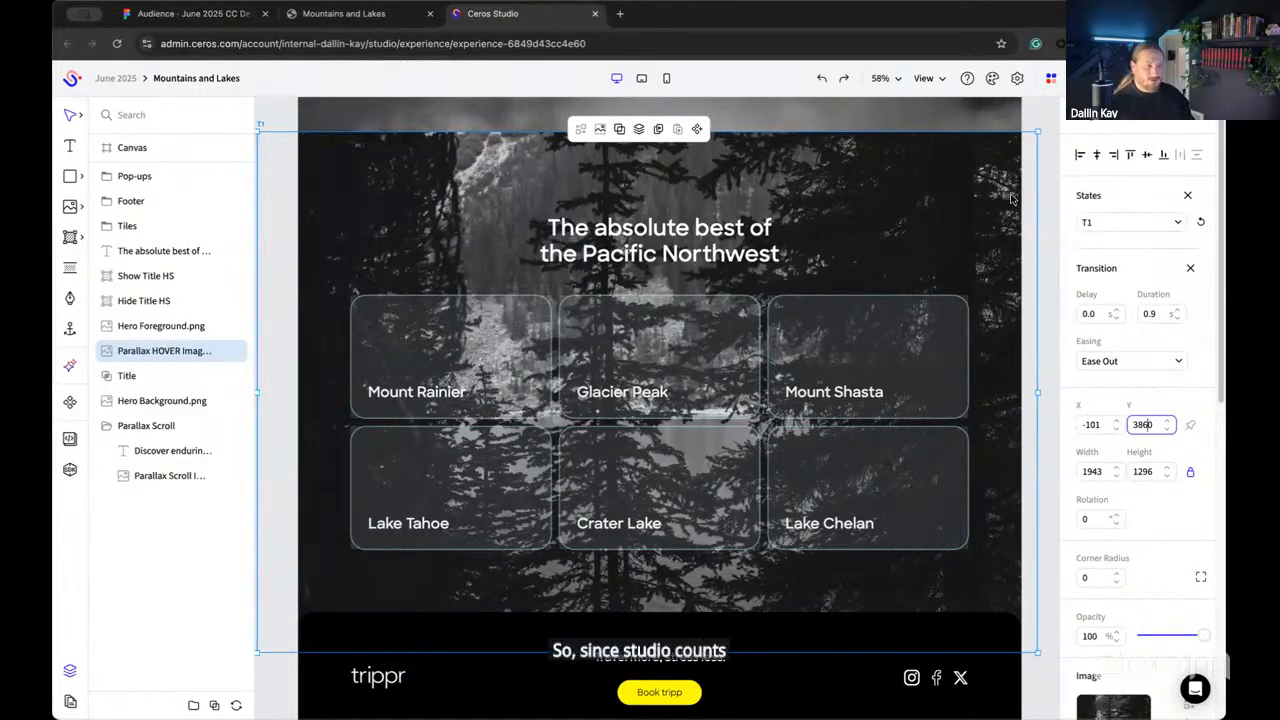
key(BackSpace)
key(BackSpace)
text(30)
click(1091, 425)
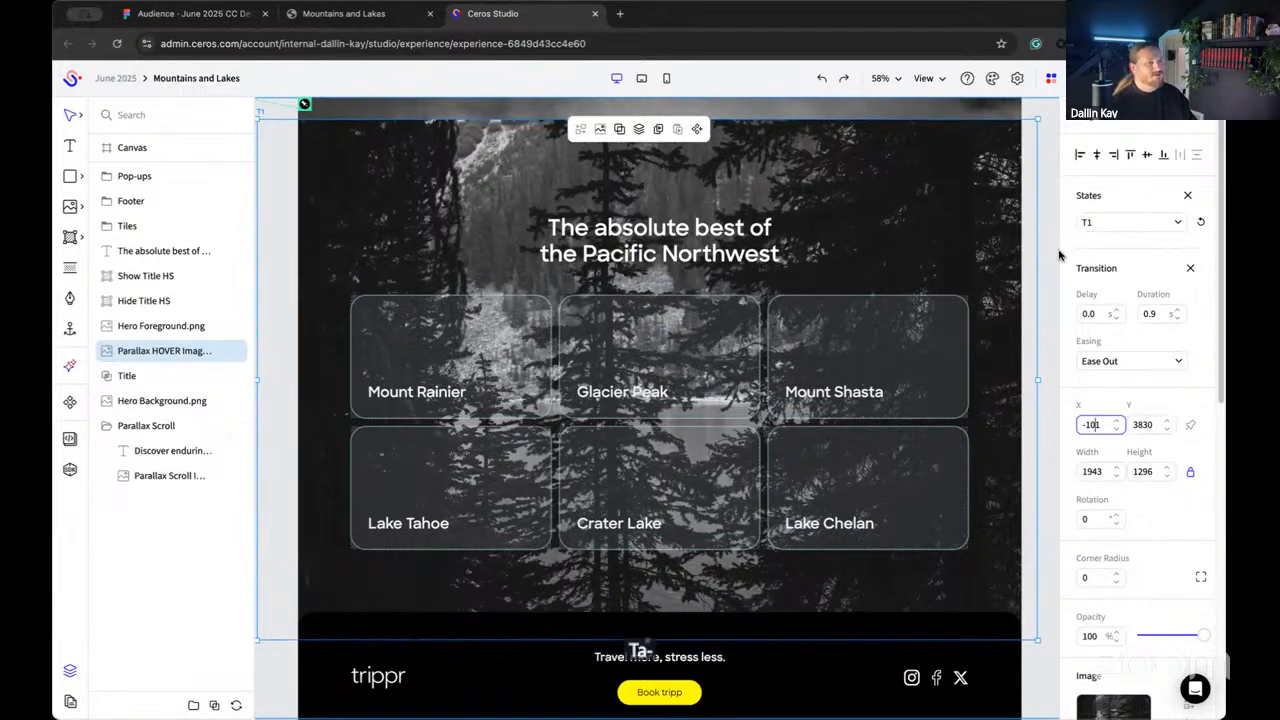
click(1107, 237)
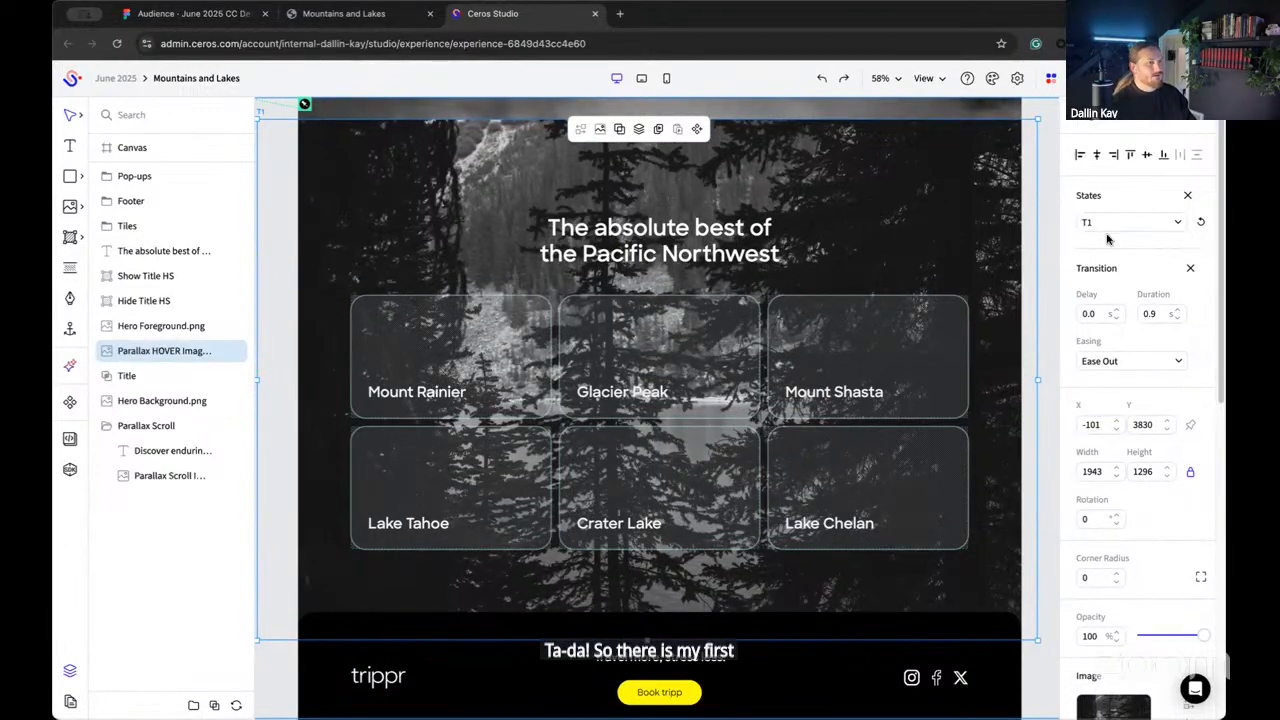
Step: Switch the Parallax HOVER image back to its Default state and compare its position with T1
click(1107, 229)
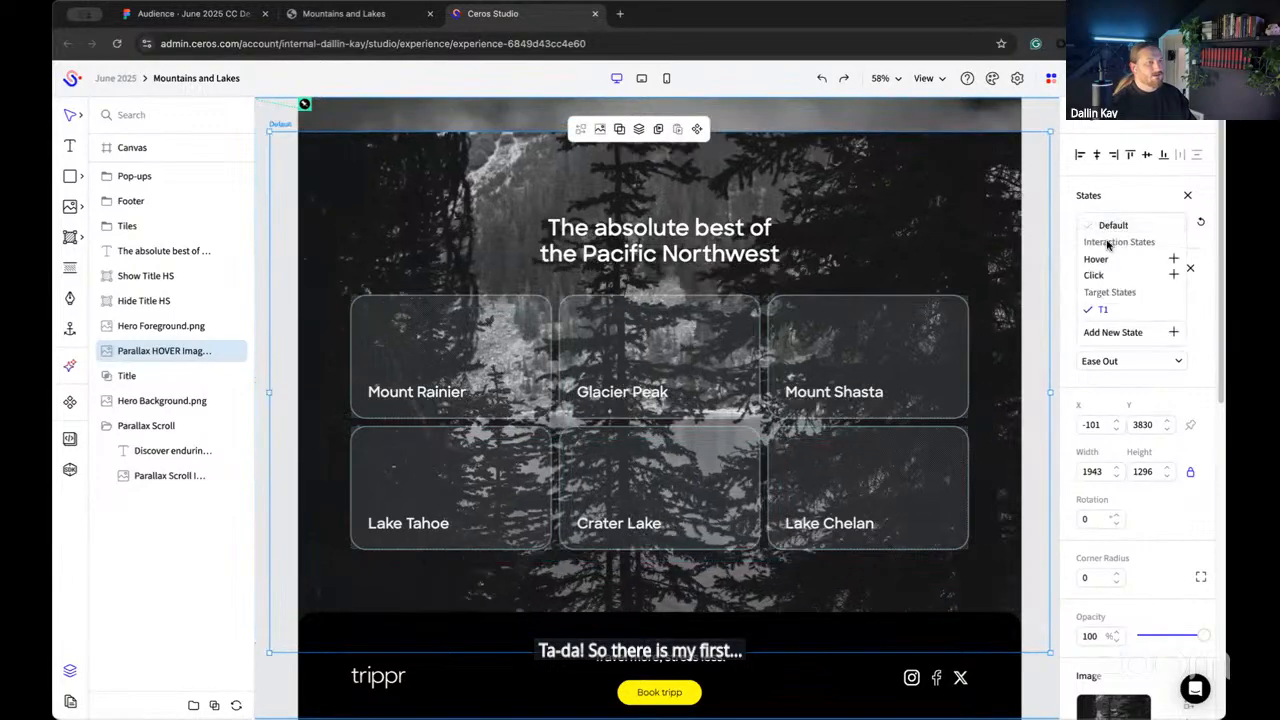
click(1109, 227)
click(1112, 225)
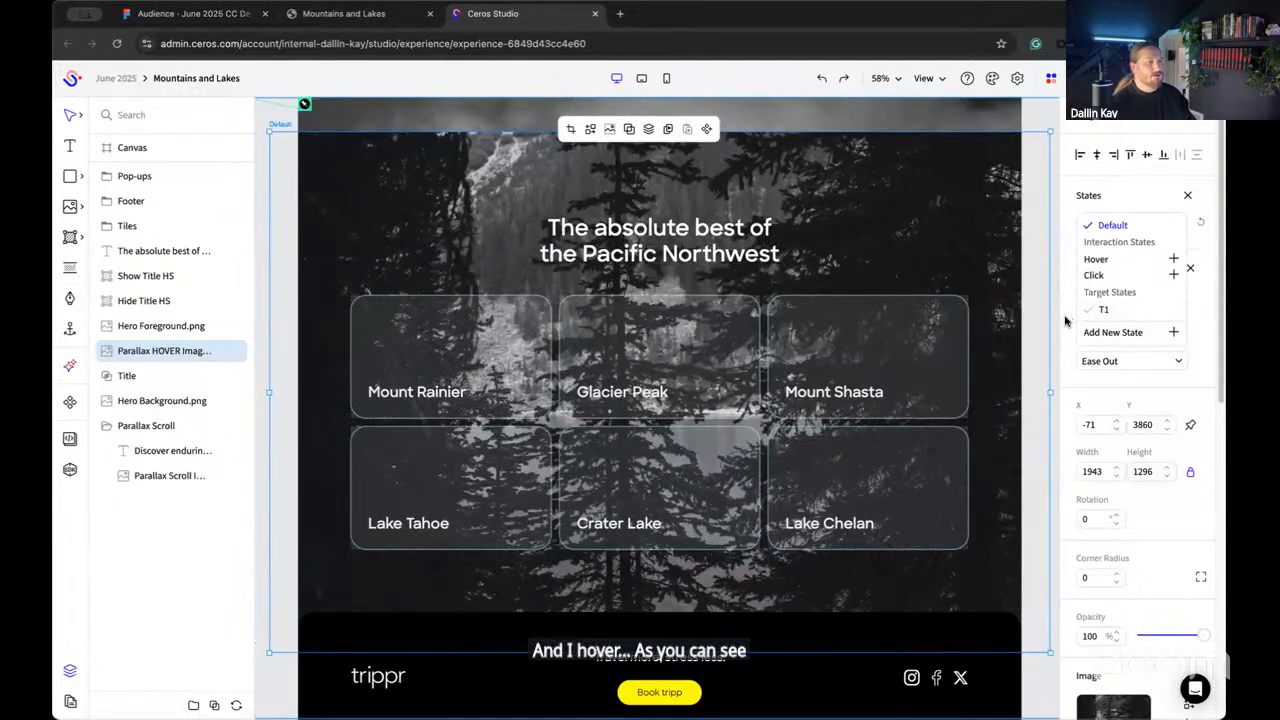
Step: Add a hover interaction to the Rainer HS hotspot that changes the Parallax HOVER image's target state to T1
click(468, 352)
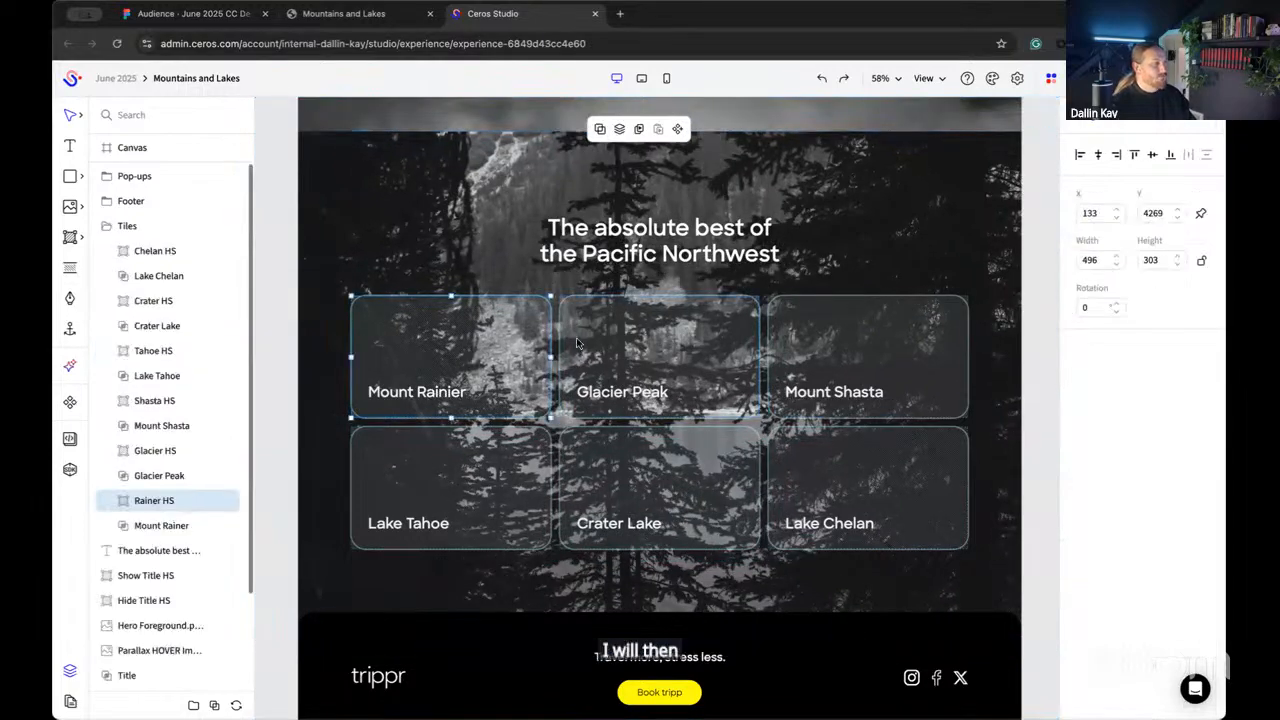
click(1140, 120)
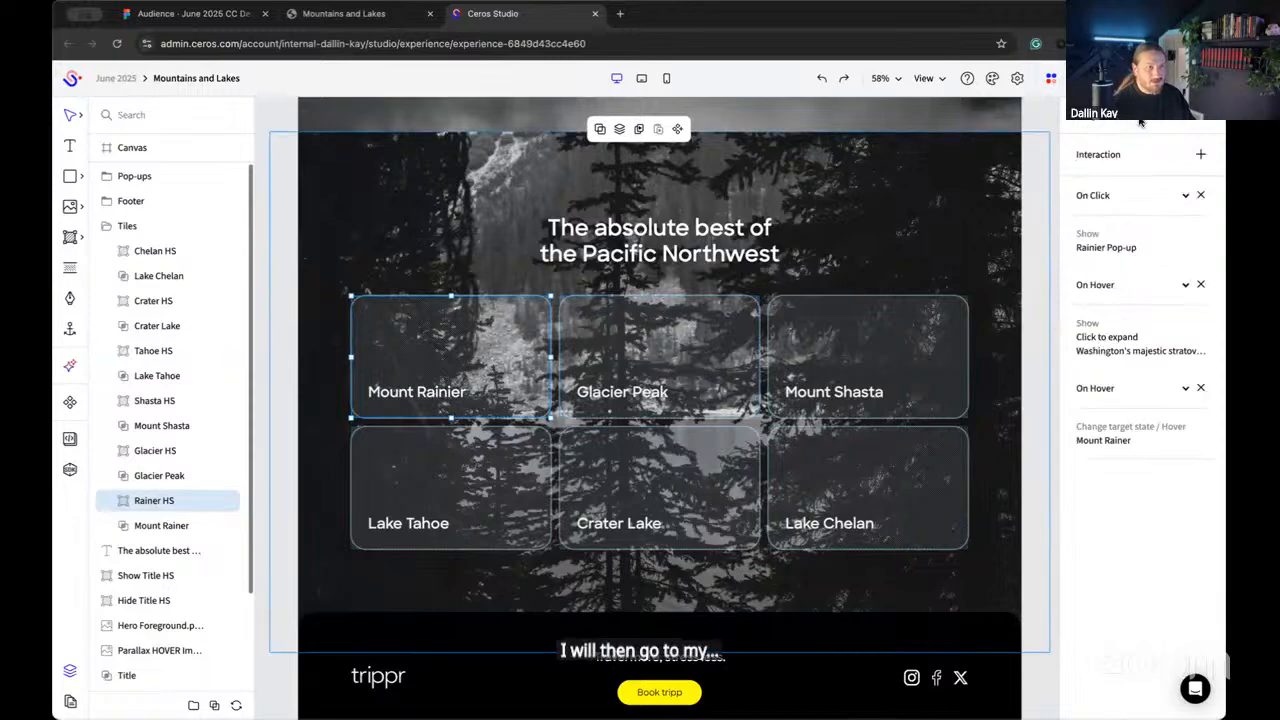
click(1202, 155)
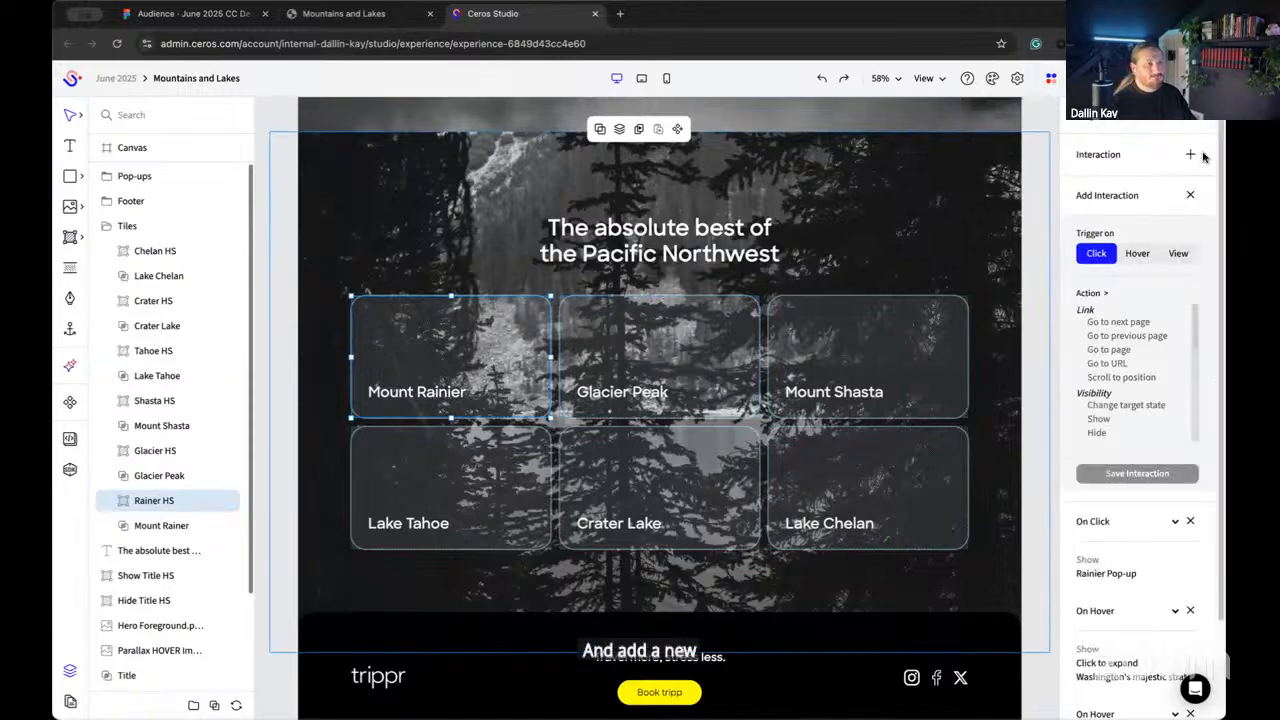
click(1138, 254)
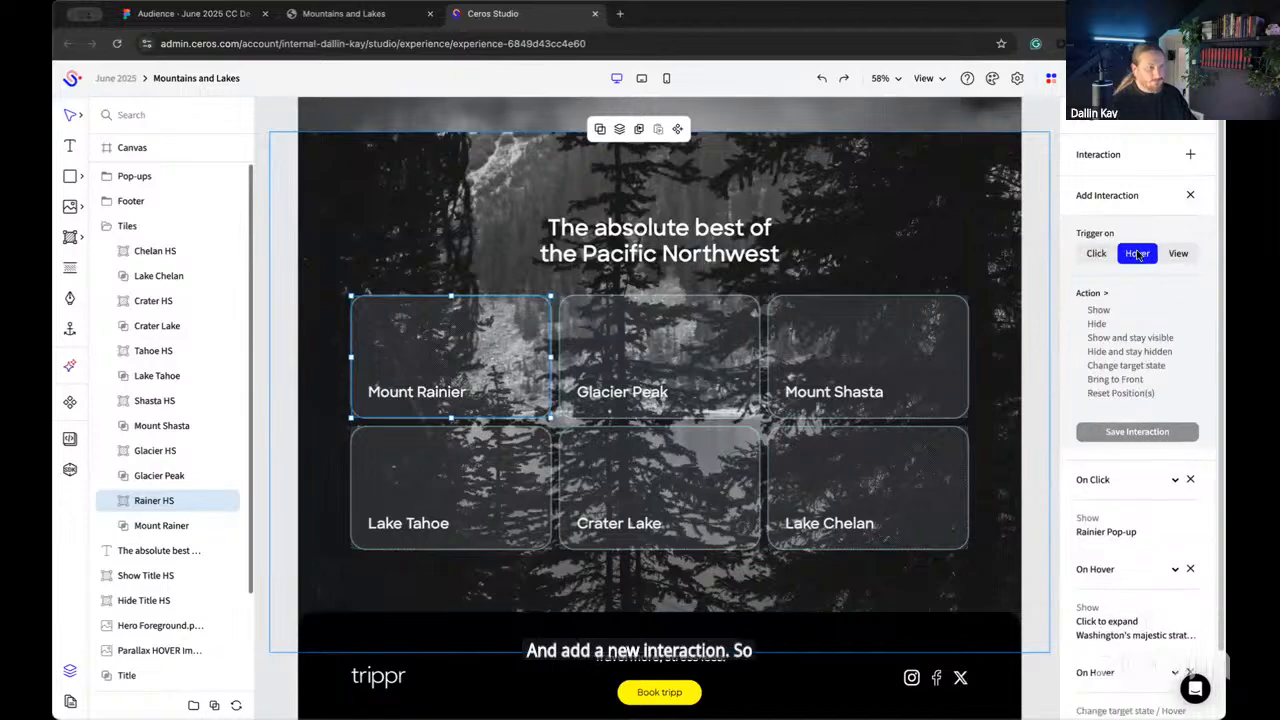
click(1127, 366)
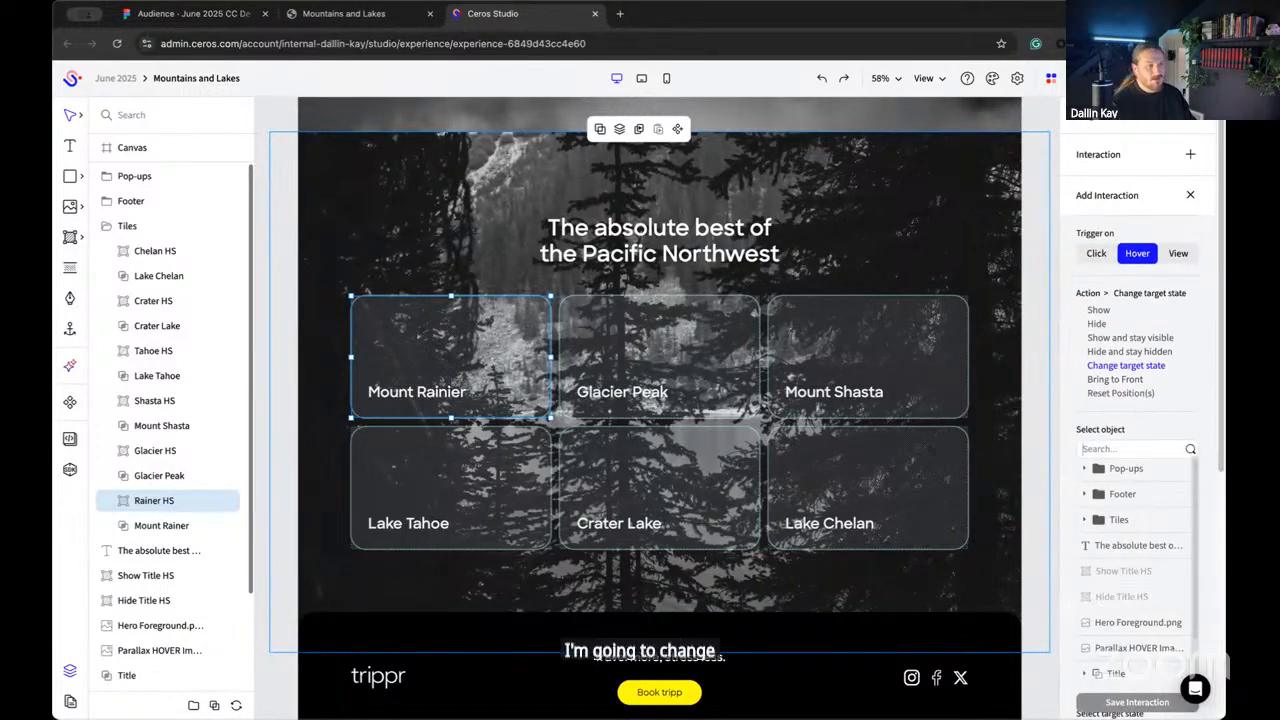
scroll(1150, 550, down, 2)
click(1150, 598)
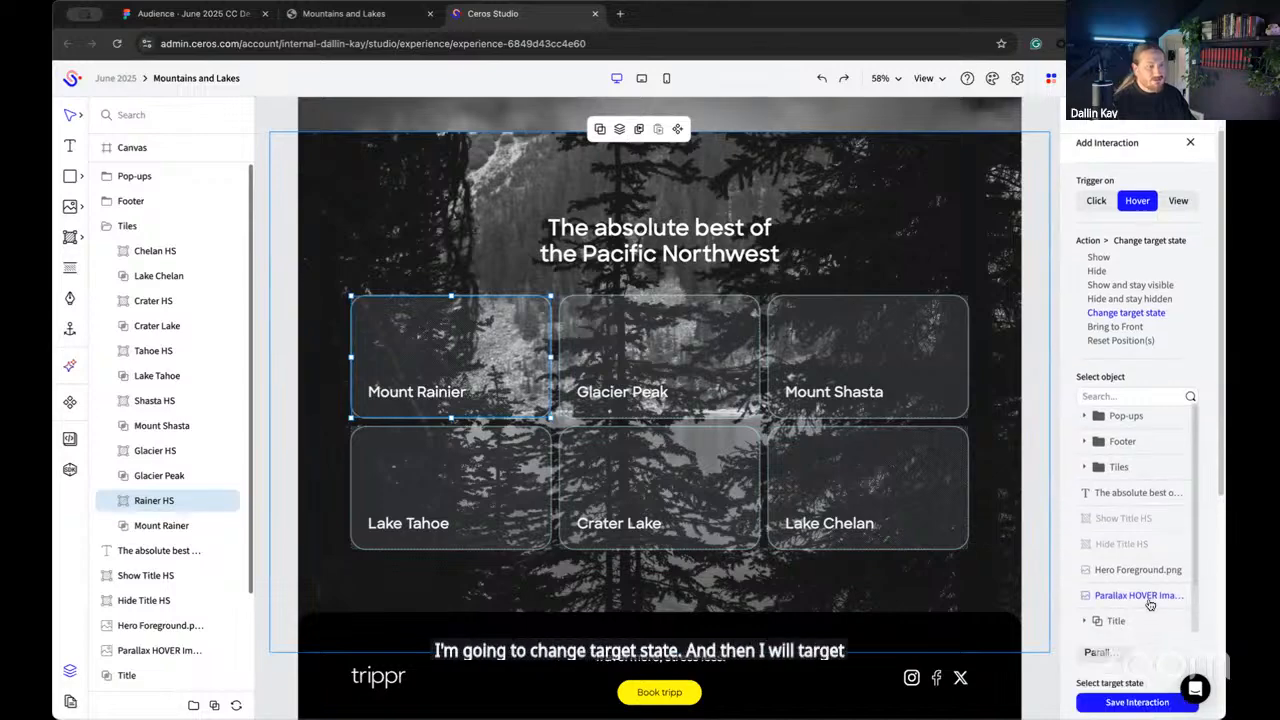
scroll(1185, 595, down, 2)
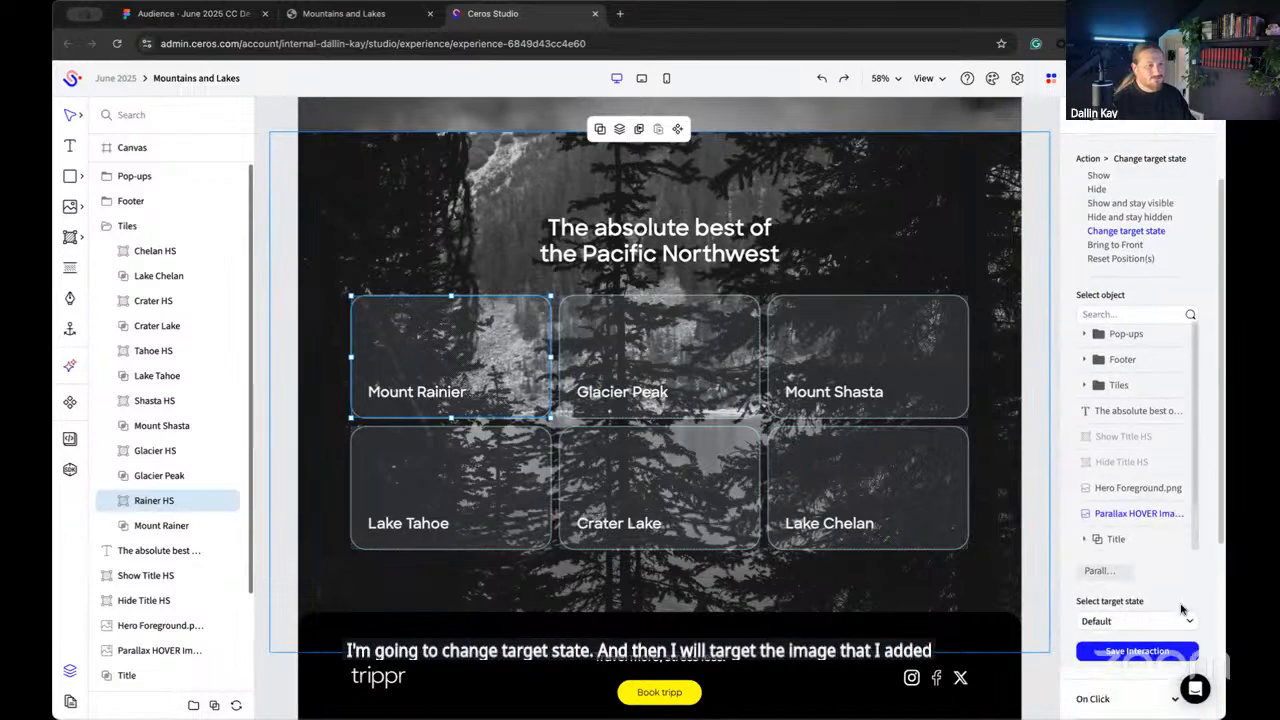
click(1131, 622)
click(1118, 708)
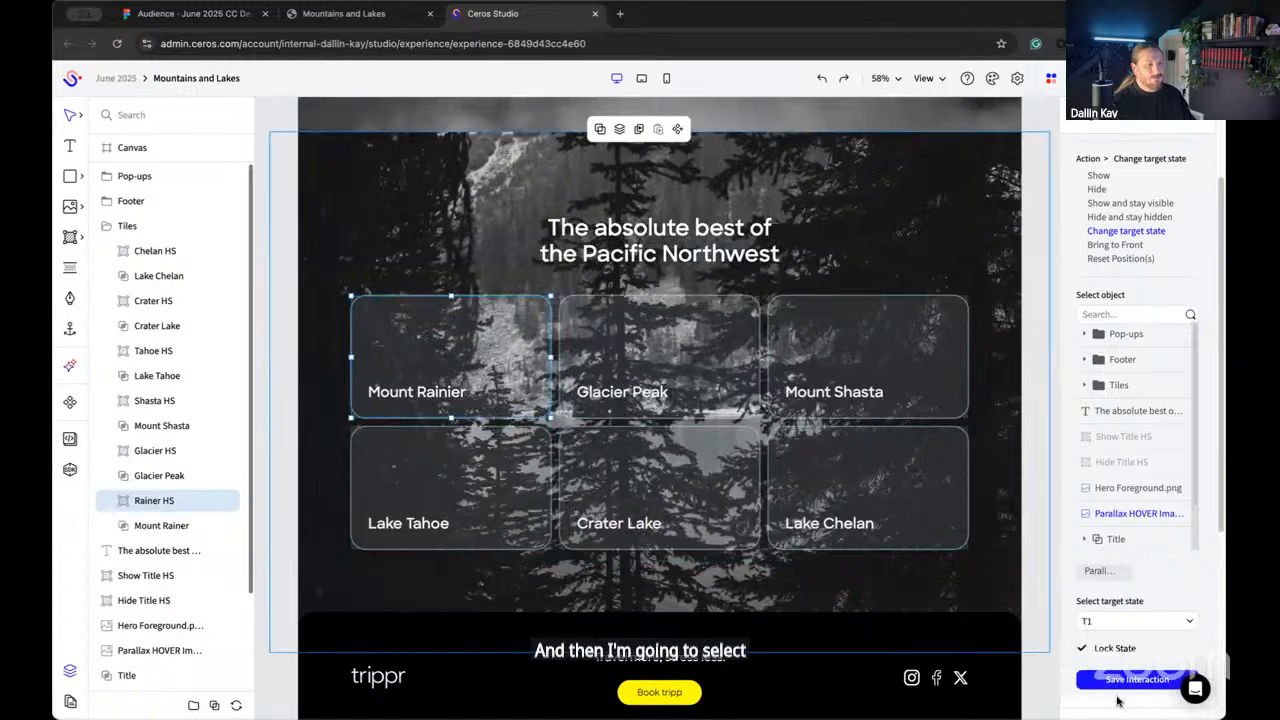
click(1105, 680)
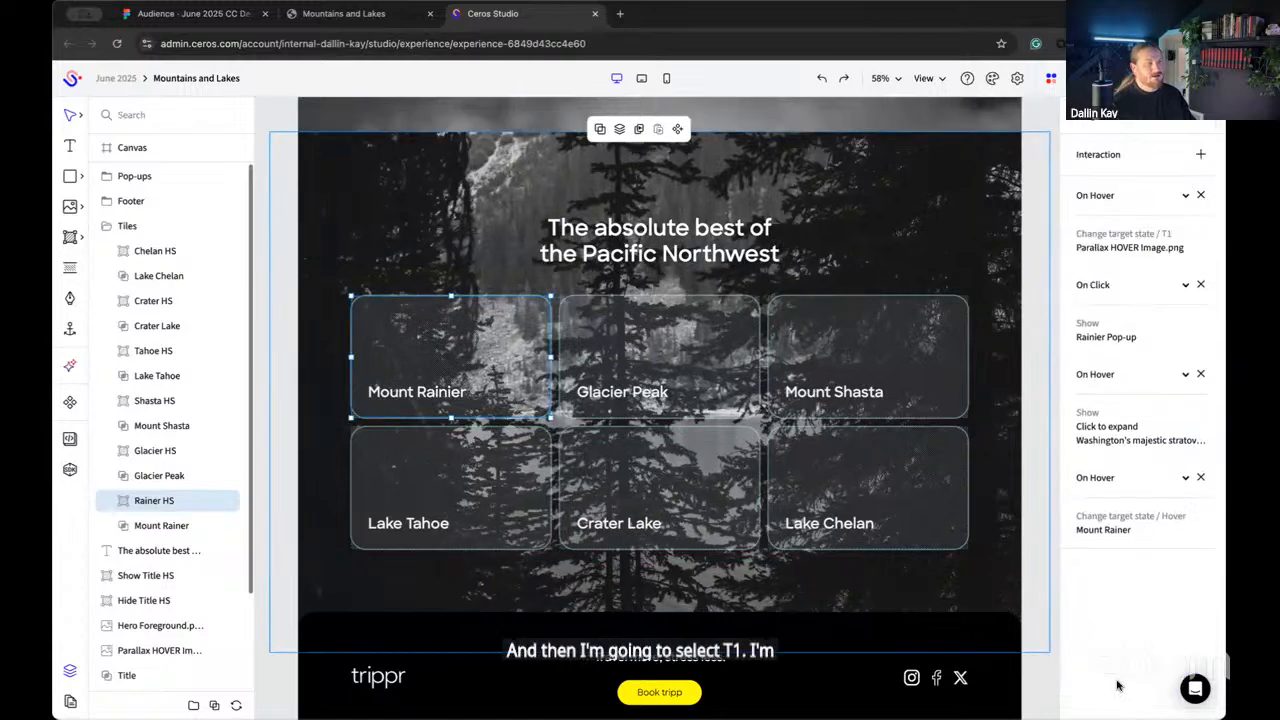
Step: Preview the experience and check how the background image responds to pointing at the Mount Rainier tile
click(1112, 79)
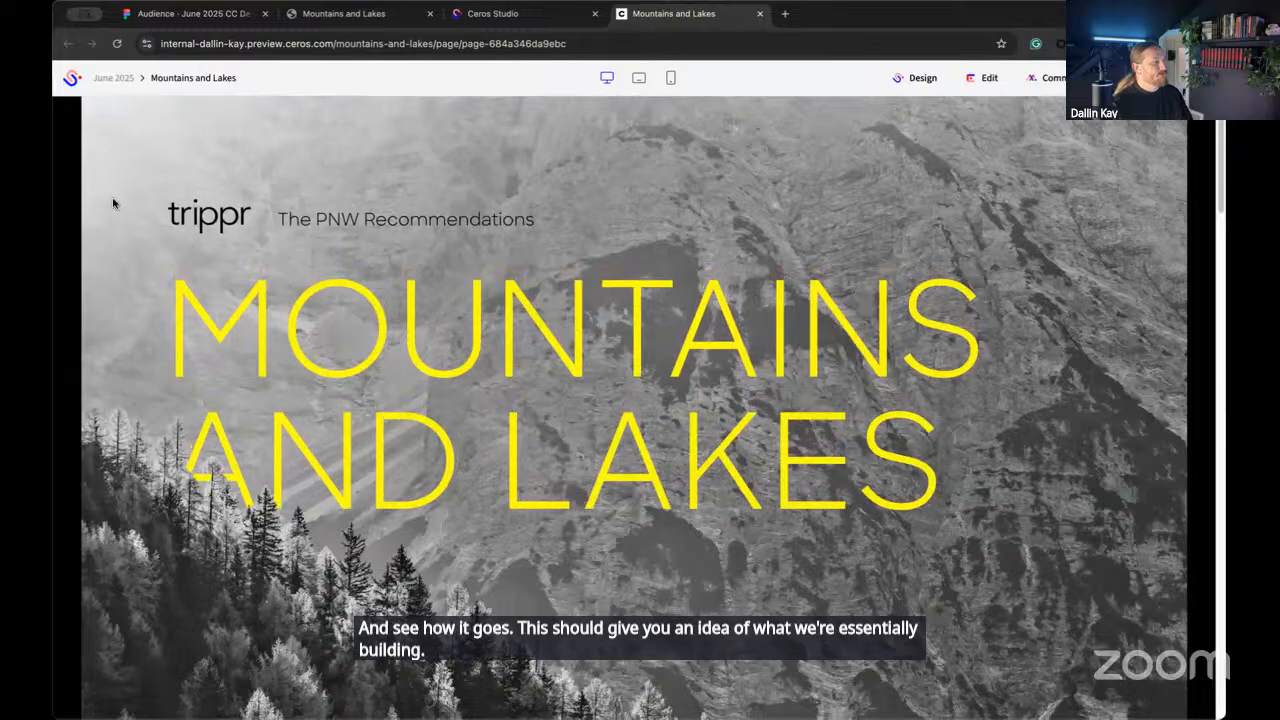
scroll(113, 250, down, 5)
scroll(104, 313, down, 5)
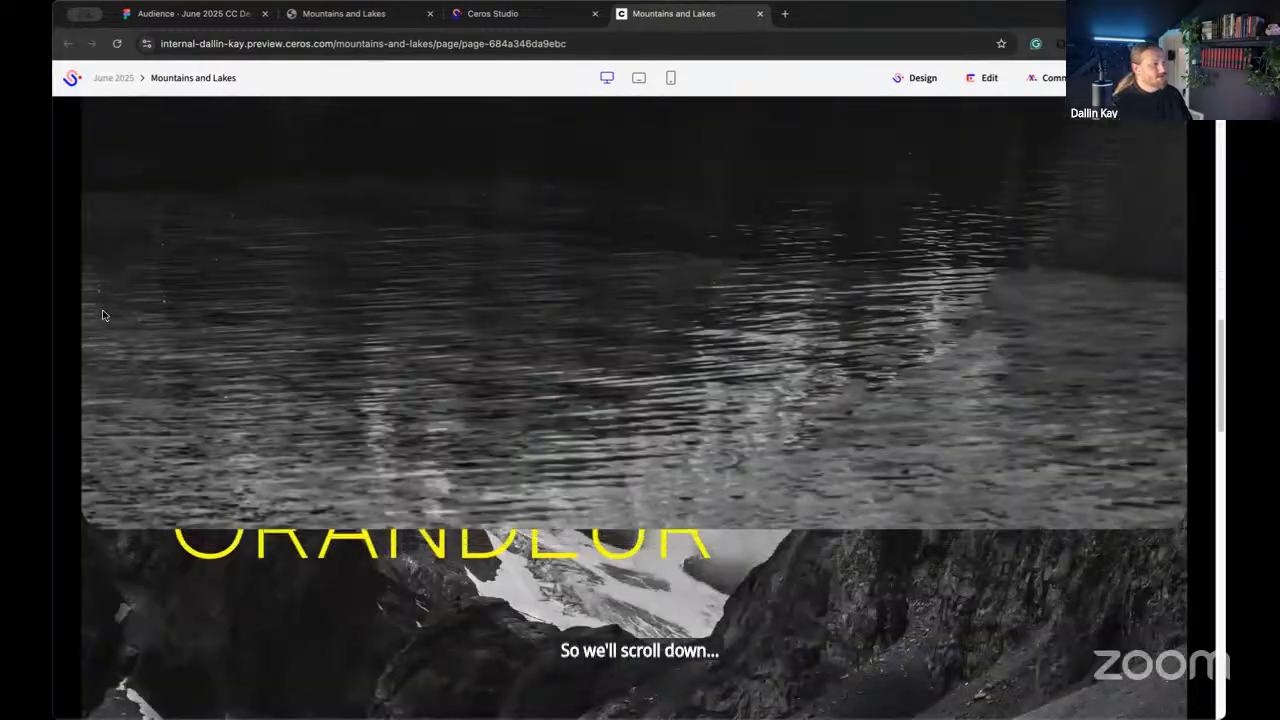
scroll(102, 315, down, 5)
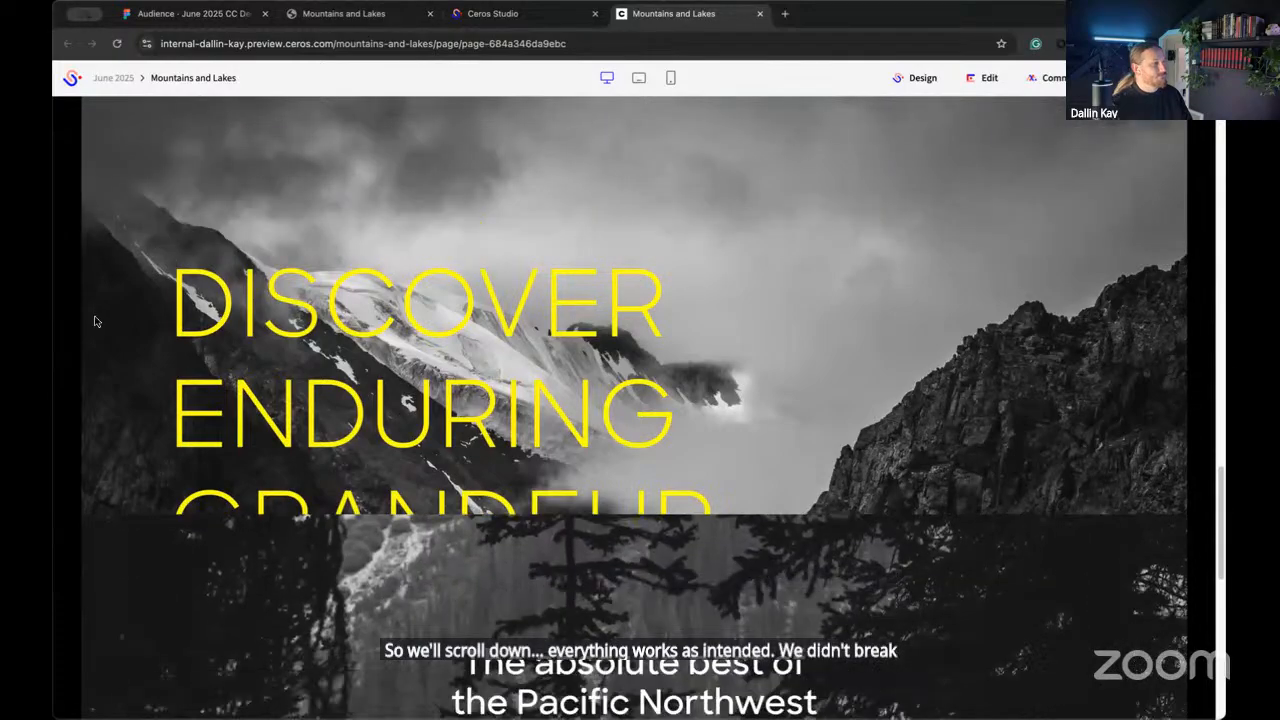
scroll(96, 321, down, 5)
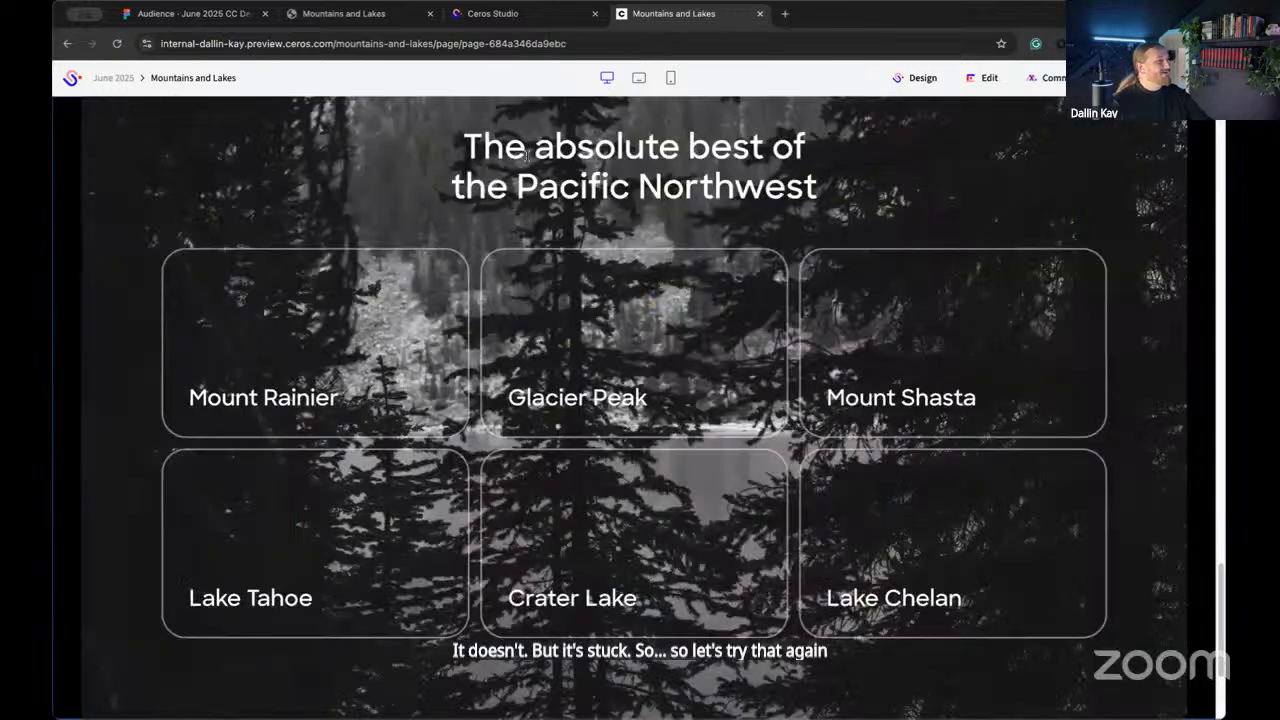
Step: Return to Ceros Studio and turn off Lock State in the Rainer HS hover interaction that targets T1
click(495, 14)
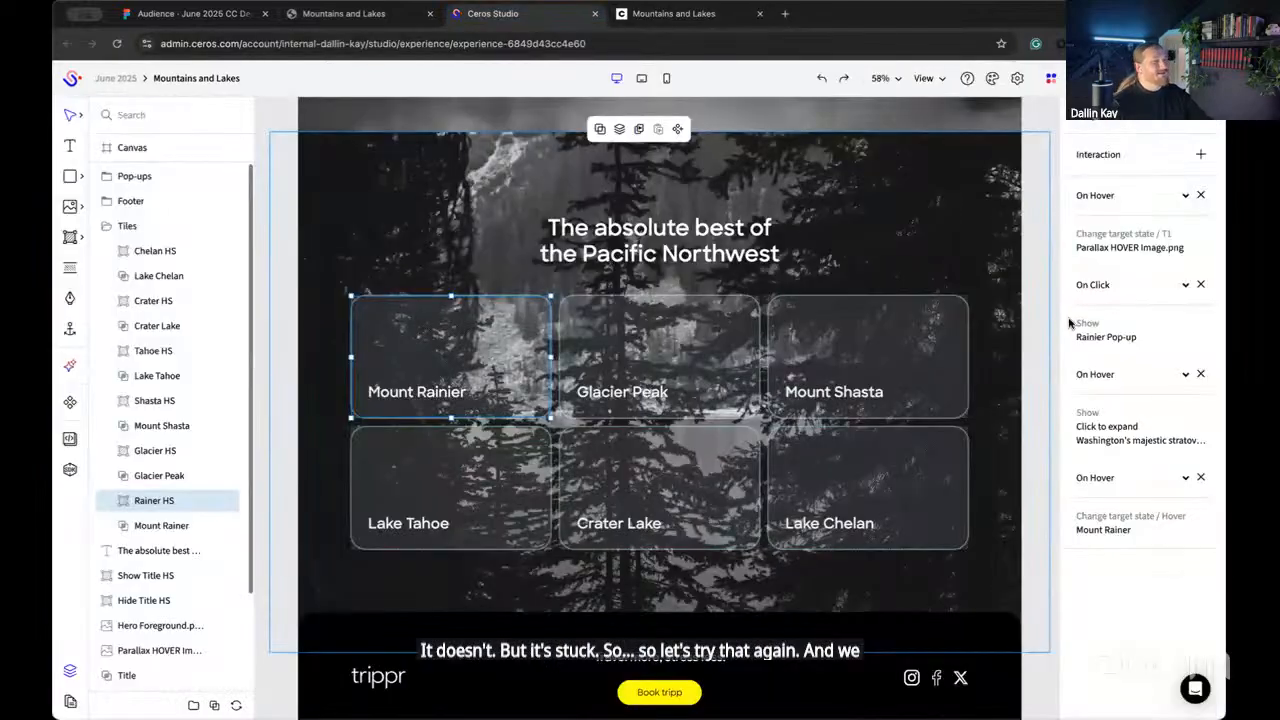
click(1186, 196)
scroll(1130, 500, down, 4)
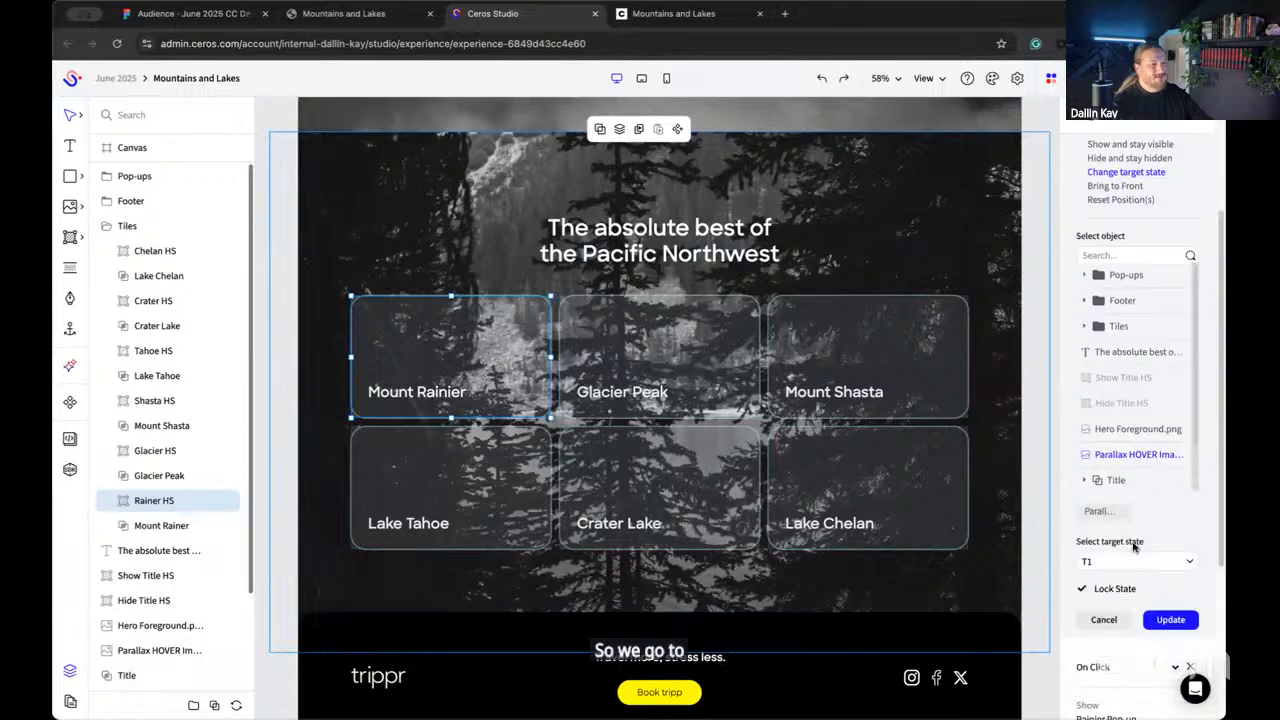
click(1083, 581)
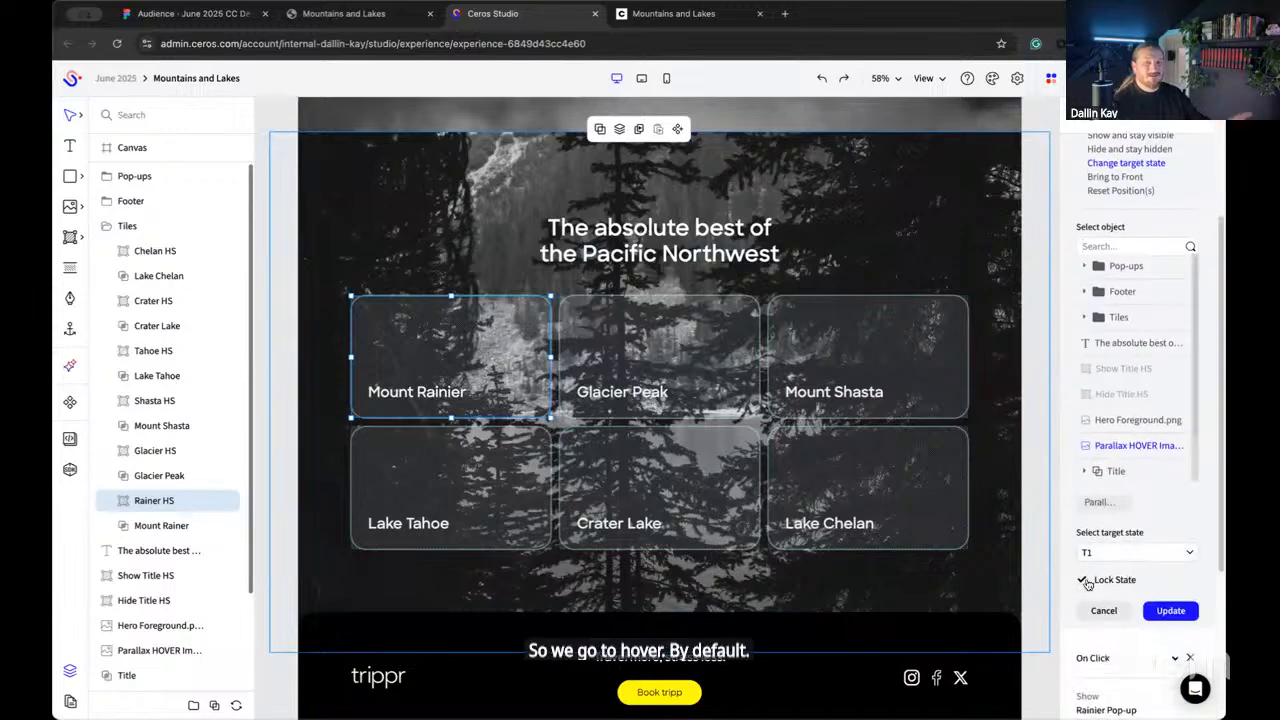
click(1087, 583)
click(1170, 611)
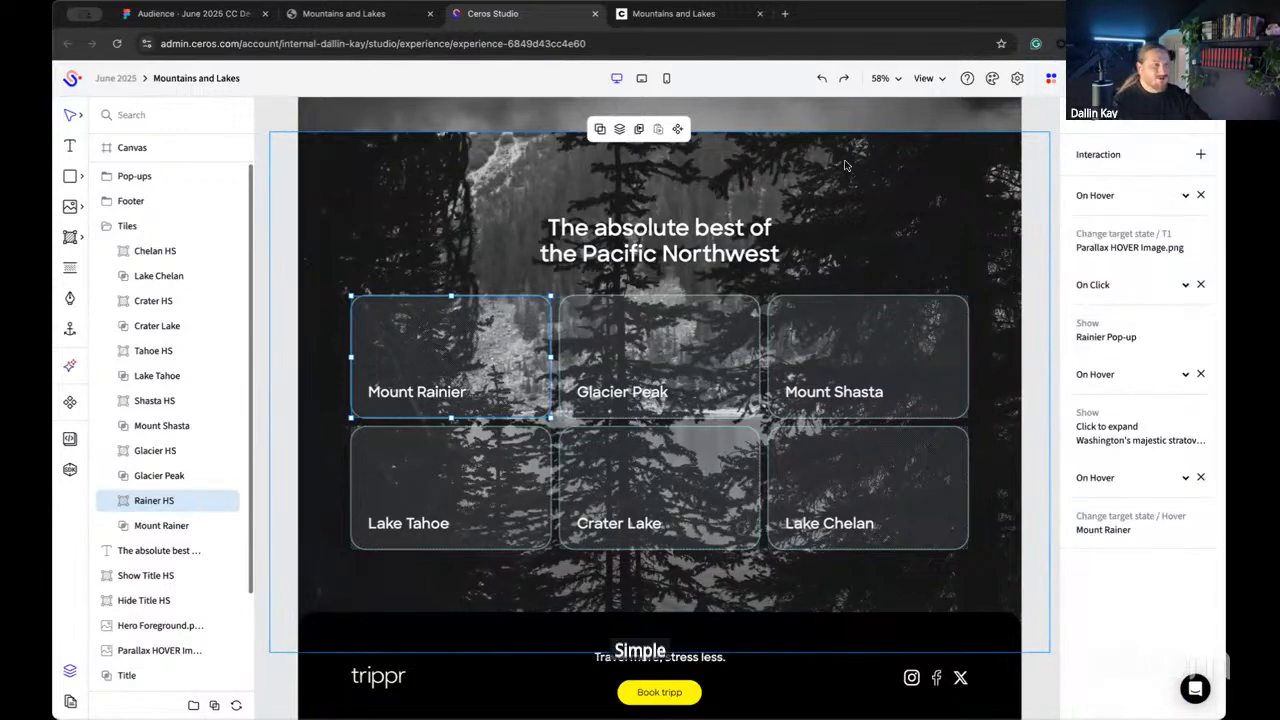
Step: Recheck the Mount Rainier tile's background shift in the preview, and return to Ceros Studio
click(673, 13)
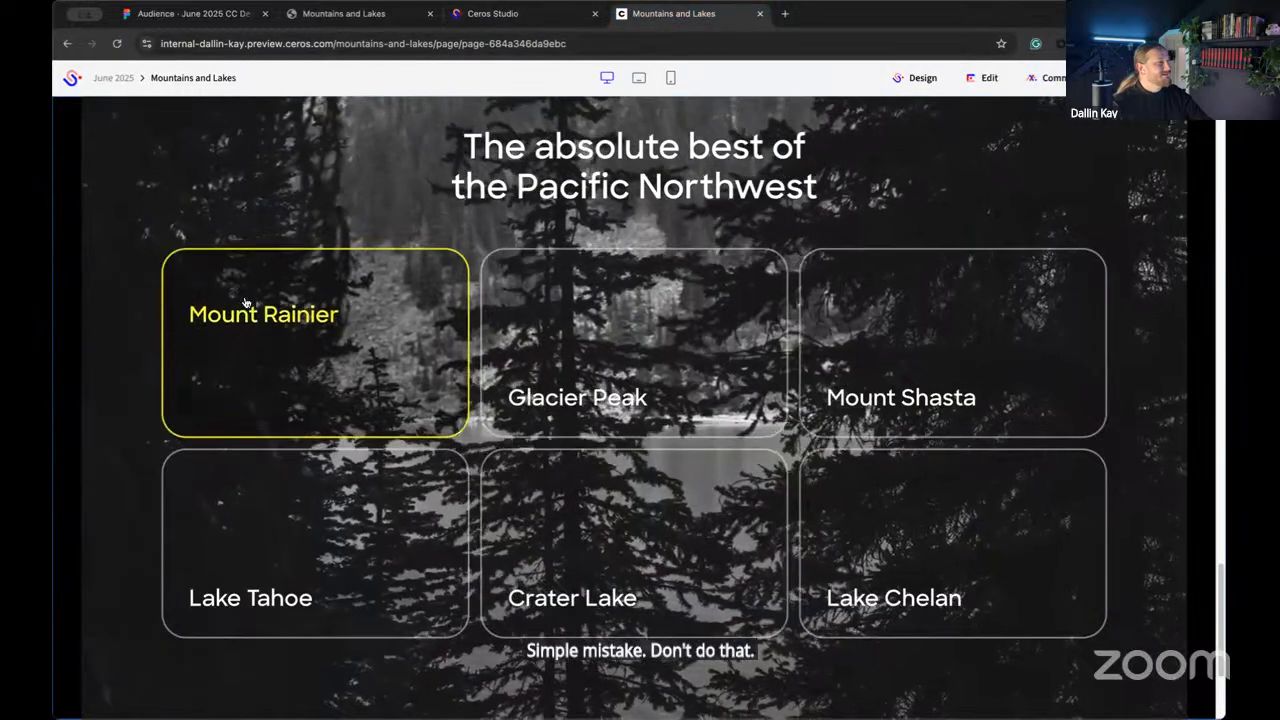
mouse_move(288, 323)
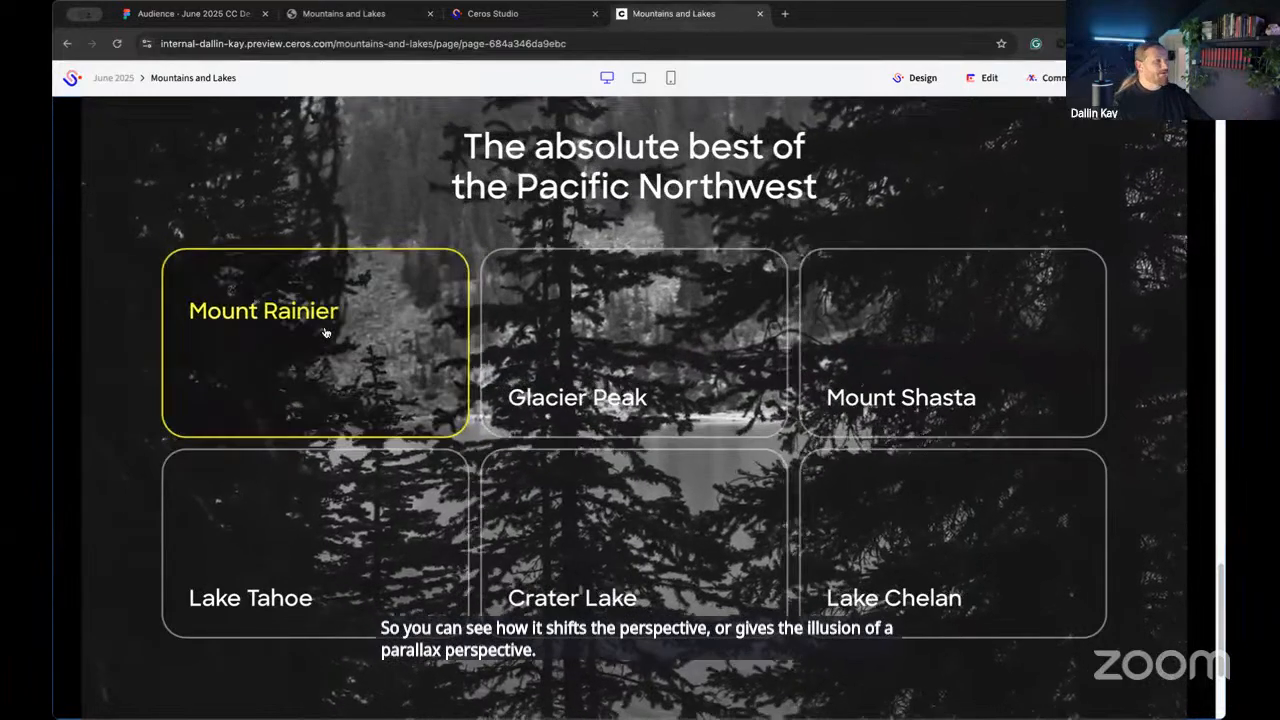
click(490, 15)
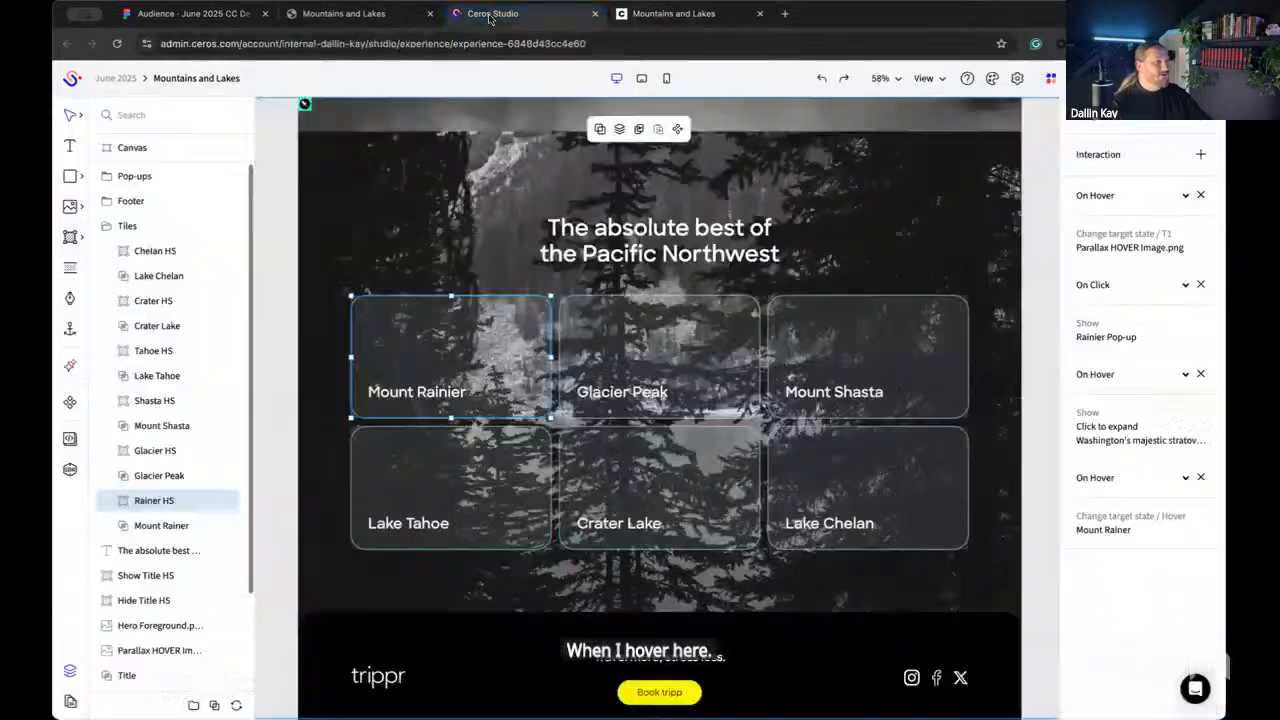
Step: Add a new target state named T2 to the Parallax HOVER image
click(582, 170)
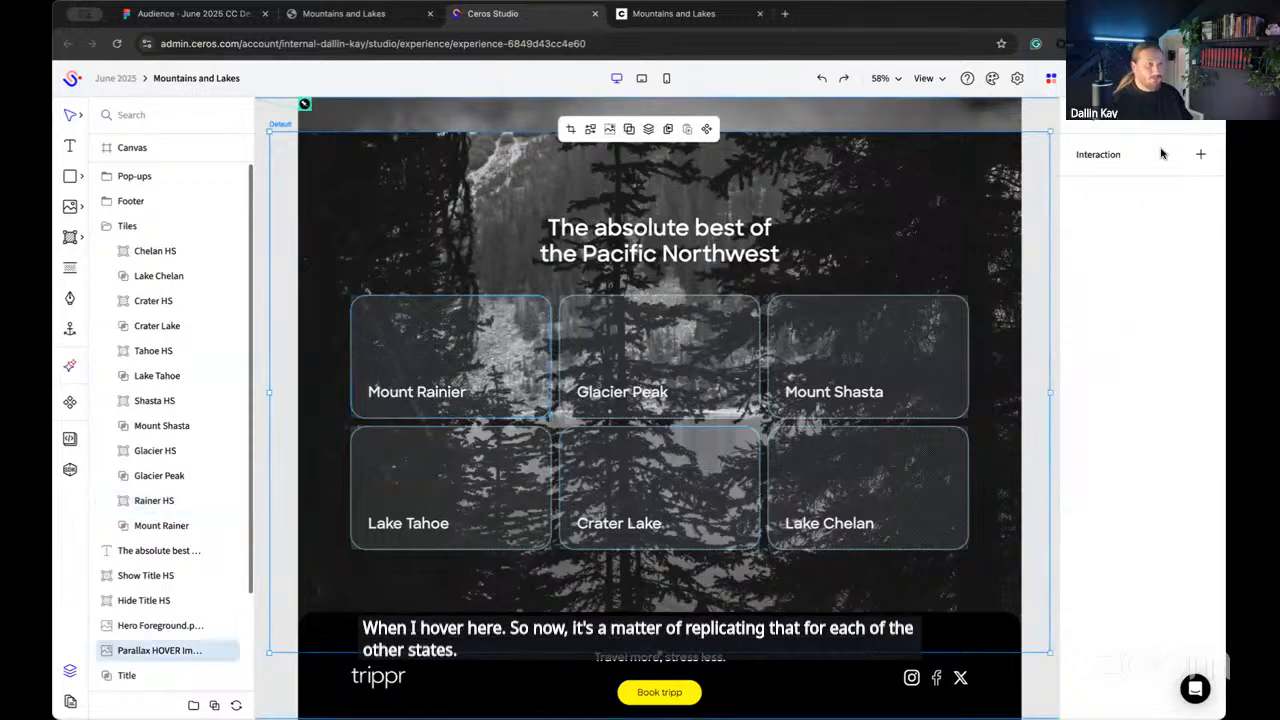
click(1097, 118)
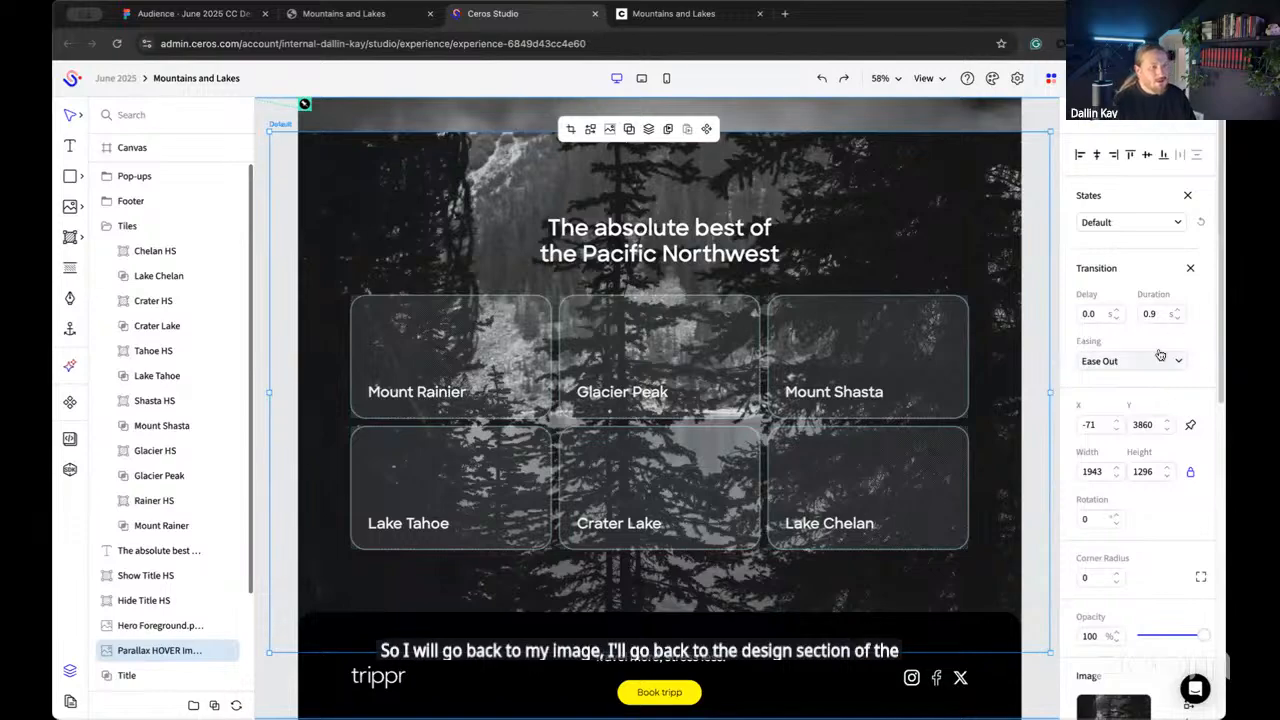
click(1166, 224)
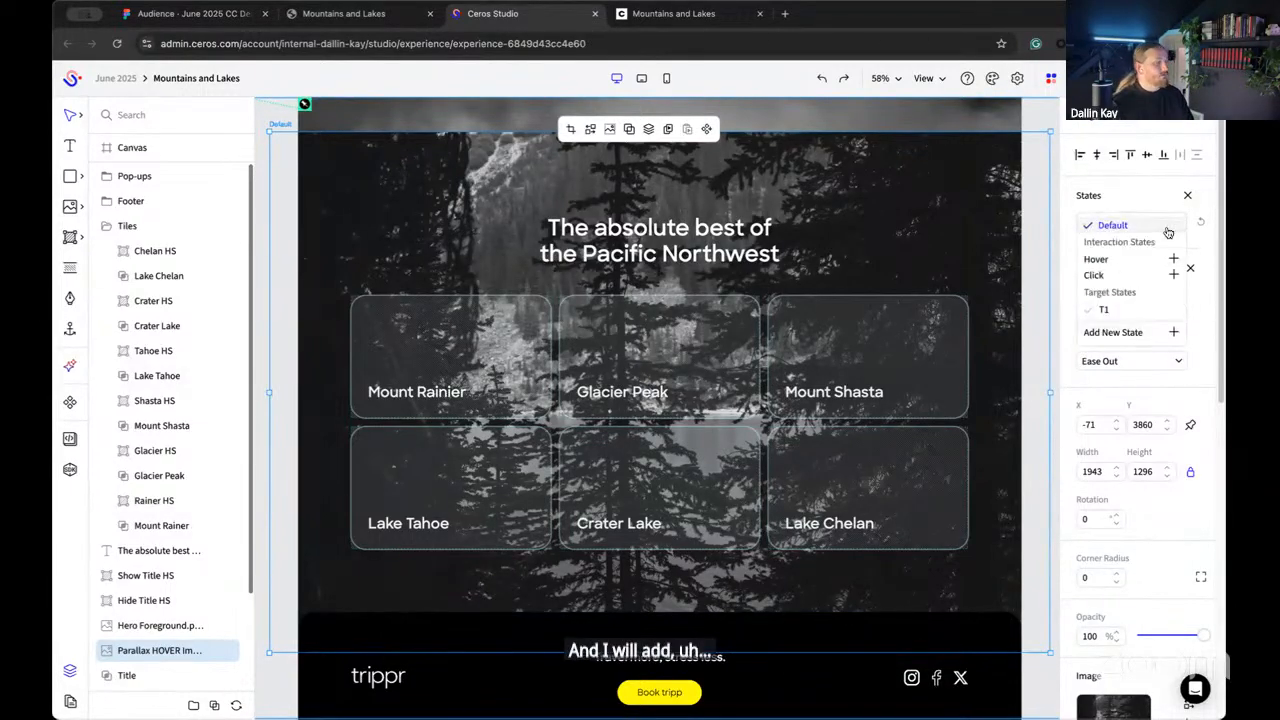
click(1173, 334)
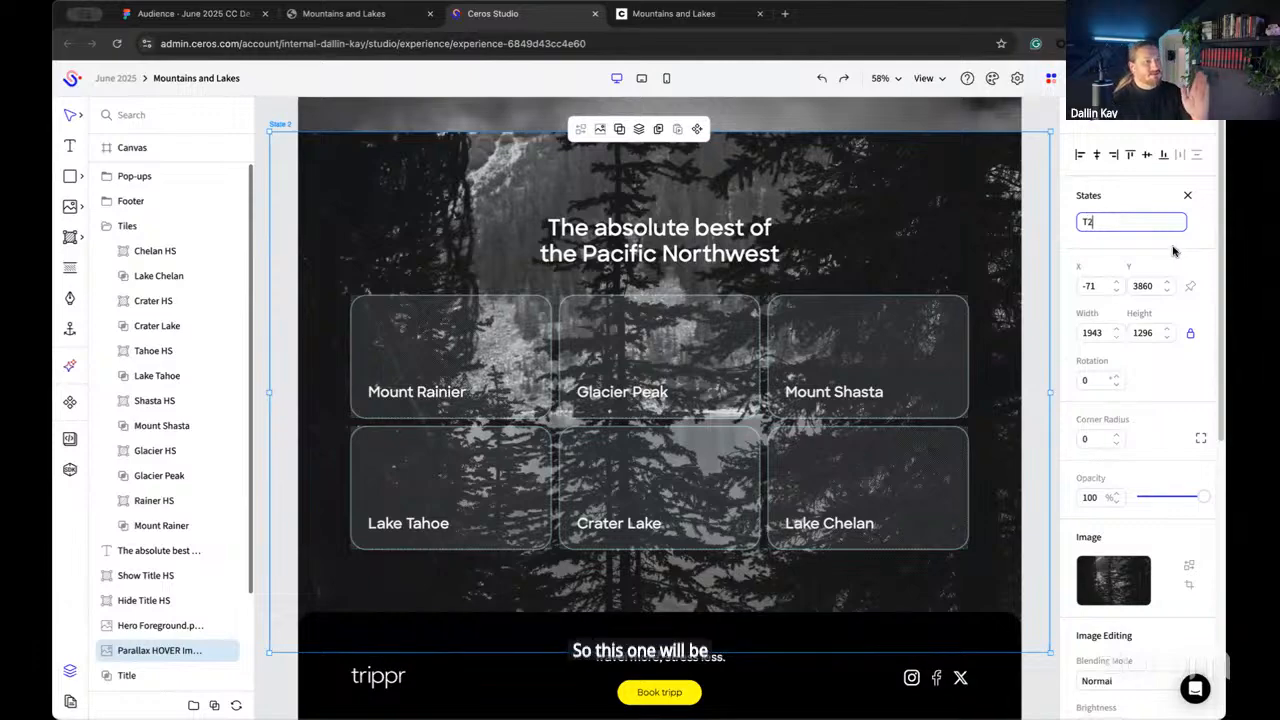
key(Return)
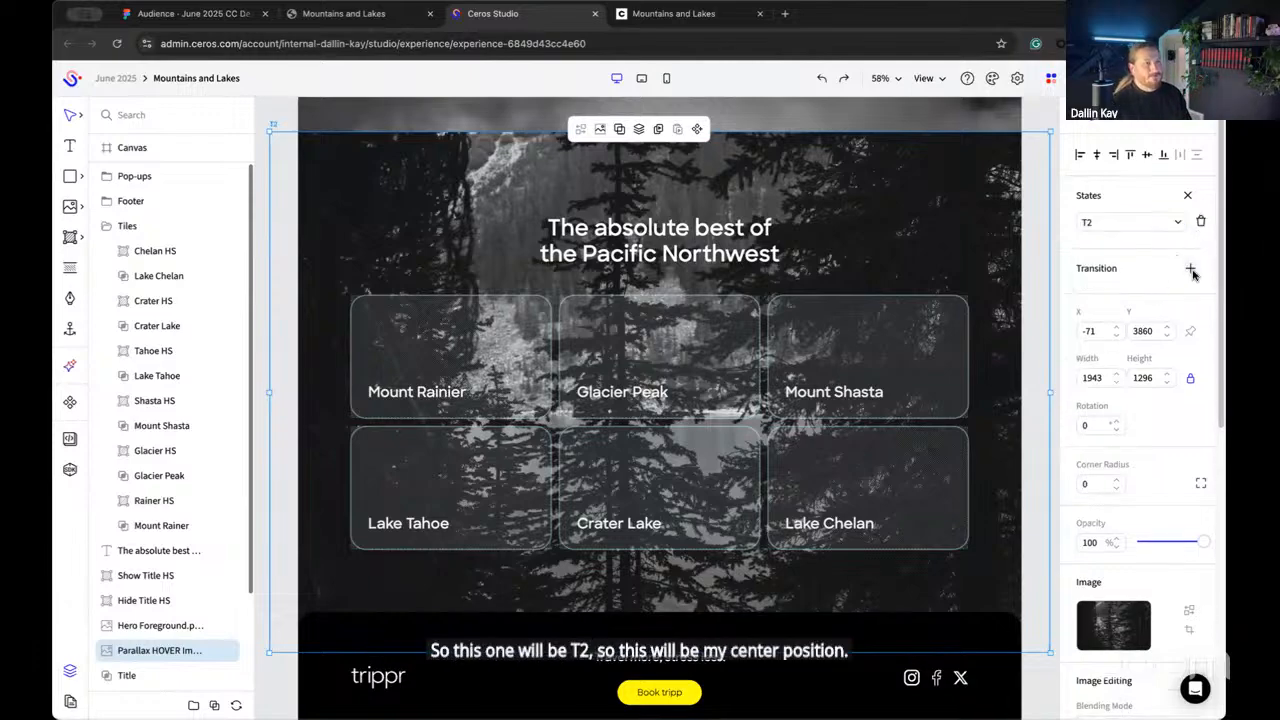
Step: Give the Parallax HOVER image's T2 state a transition with a 0.9 s duration and Ease Out easing
click(1180, 312)
click(1180, 312)
click(1180, 312)
click(1180, 312)
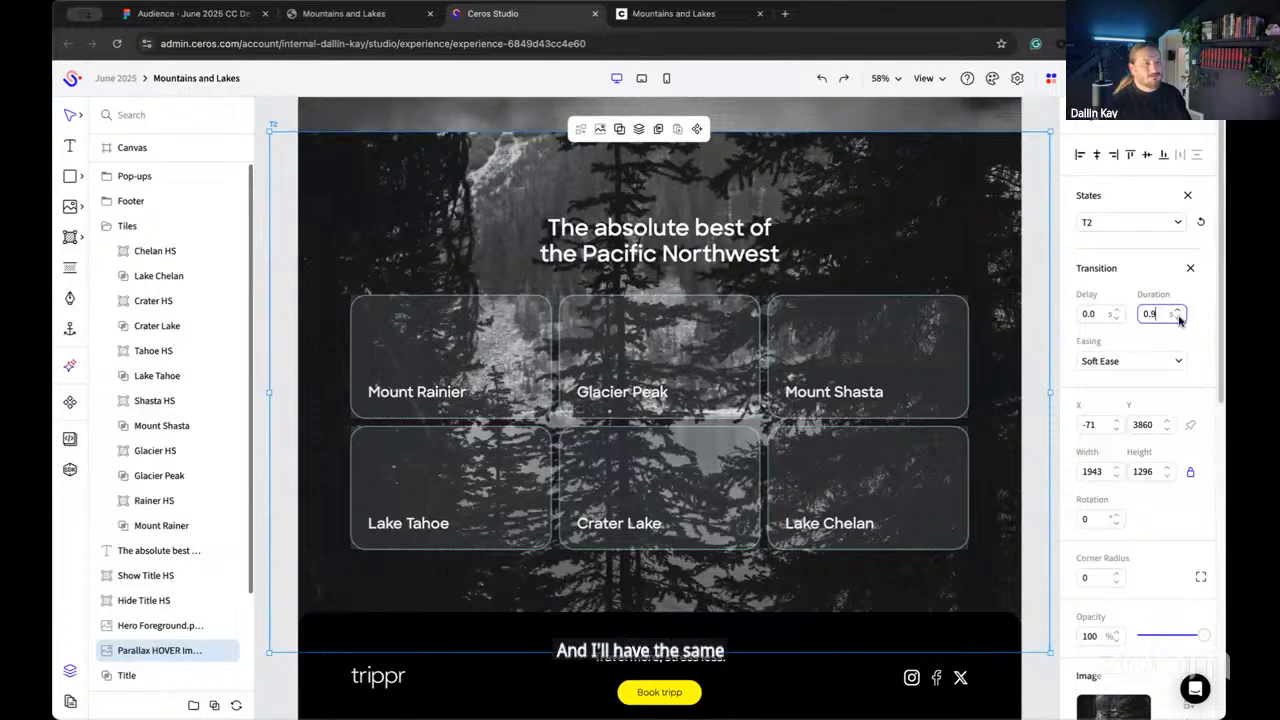
click(1167, 361)
click(1121, 440)
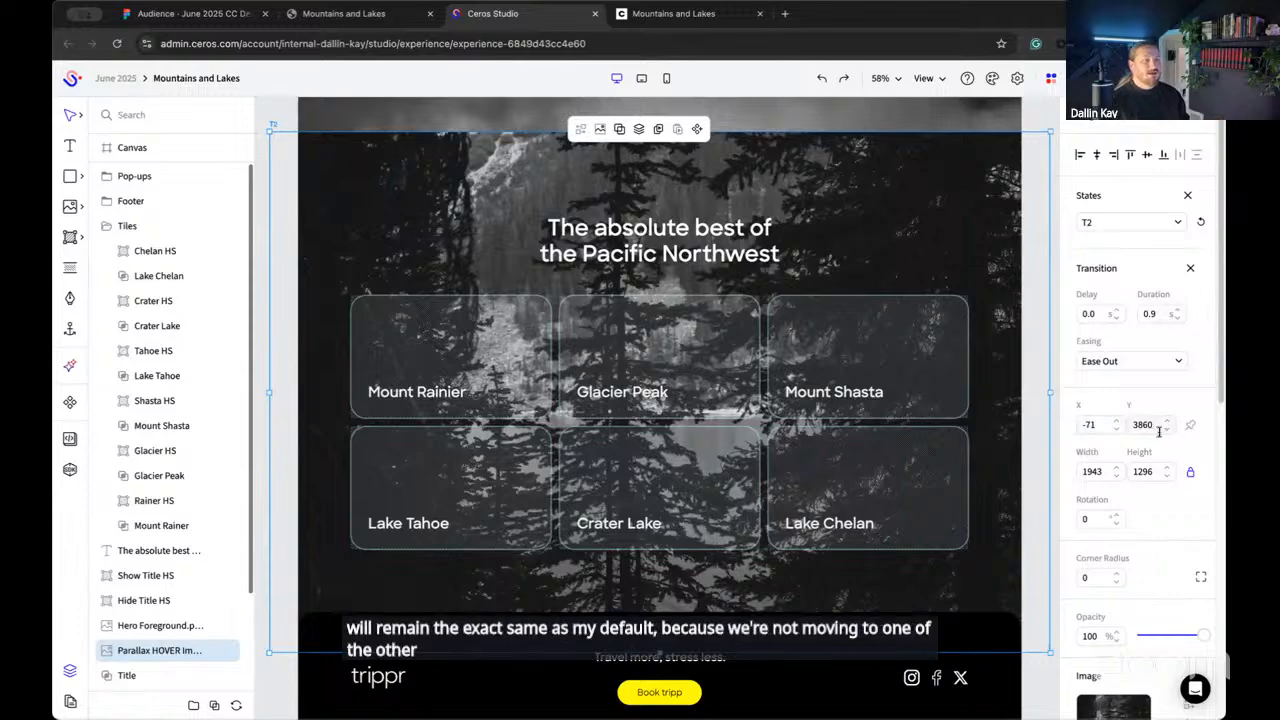
Step: Set the Parallax HOVER image's Y position to 3830 in state T2
key(BackSpace)
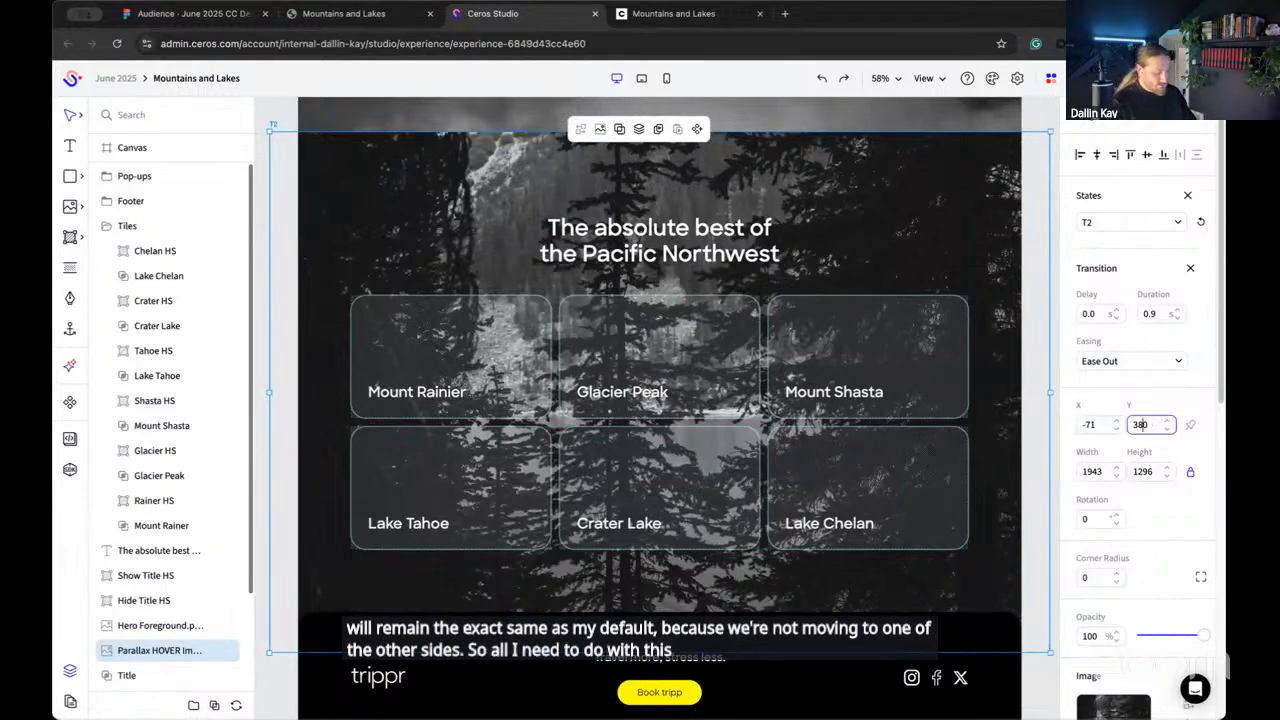
click(1094, 424)
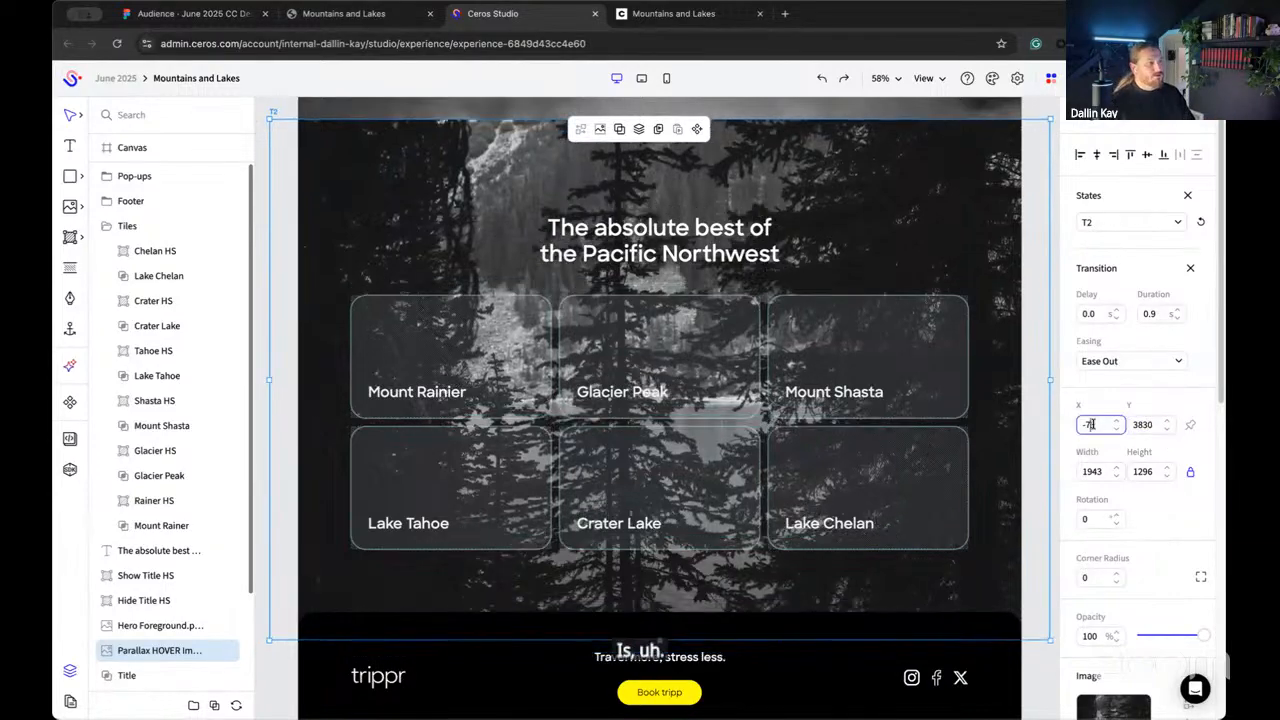
click(1078, 270)
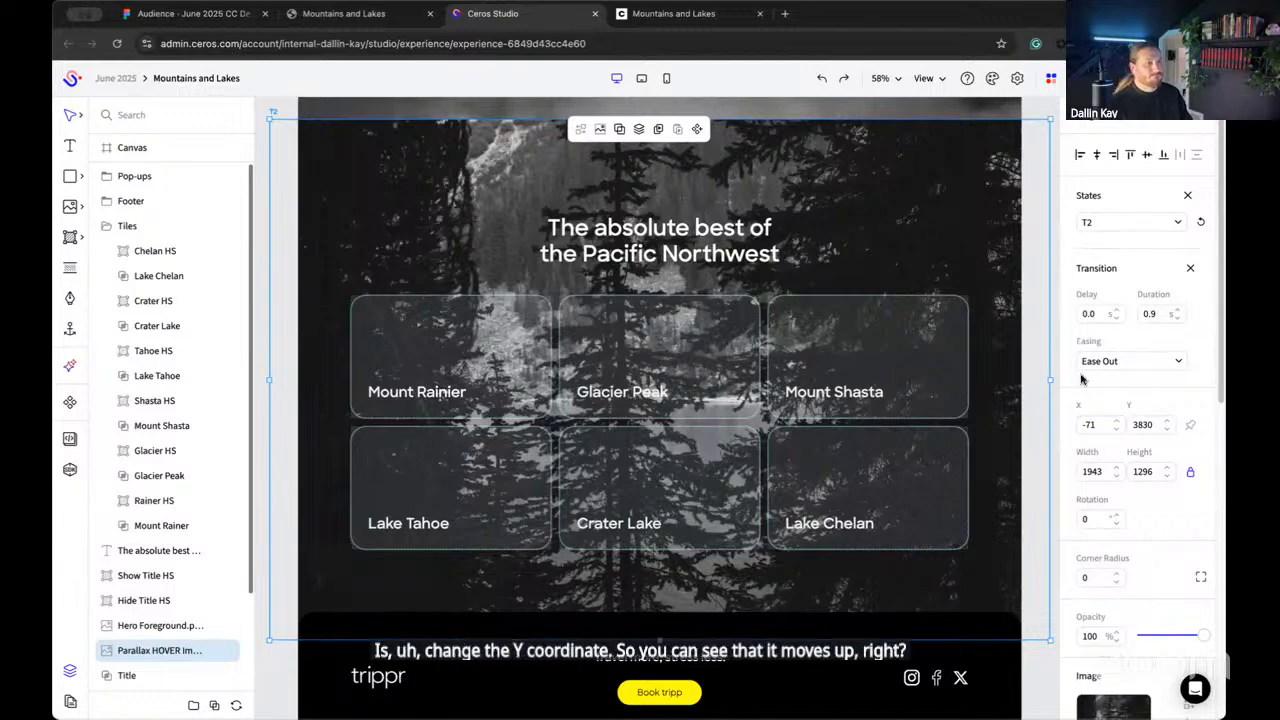
Step: Add a hover interaction to the Glacier HS hotspot that changes the Parallax HOVER image's target state to T2, with Lock State off
click(608, 365)
click(1143, 135)
click(1190, 154)
click(1139, 253)
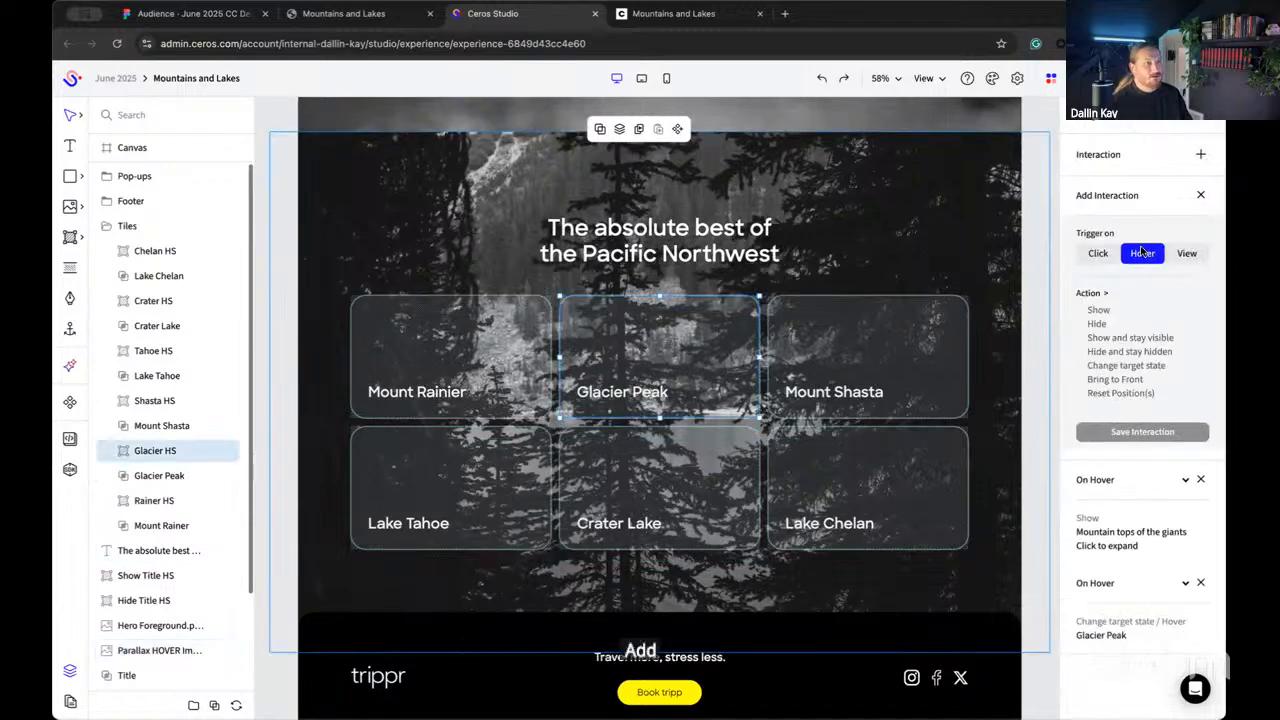
click(1126, 366)
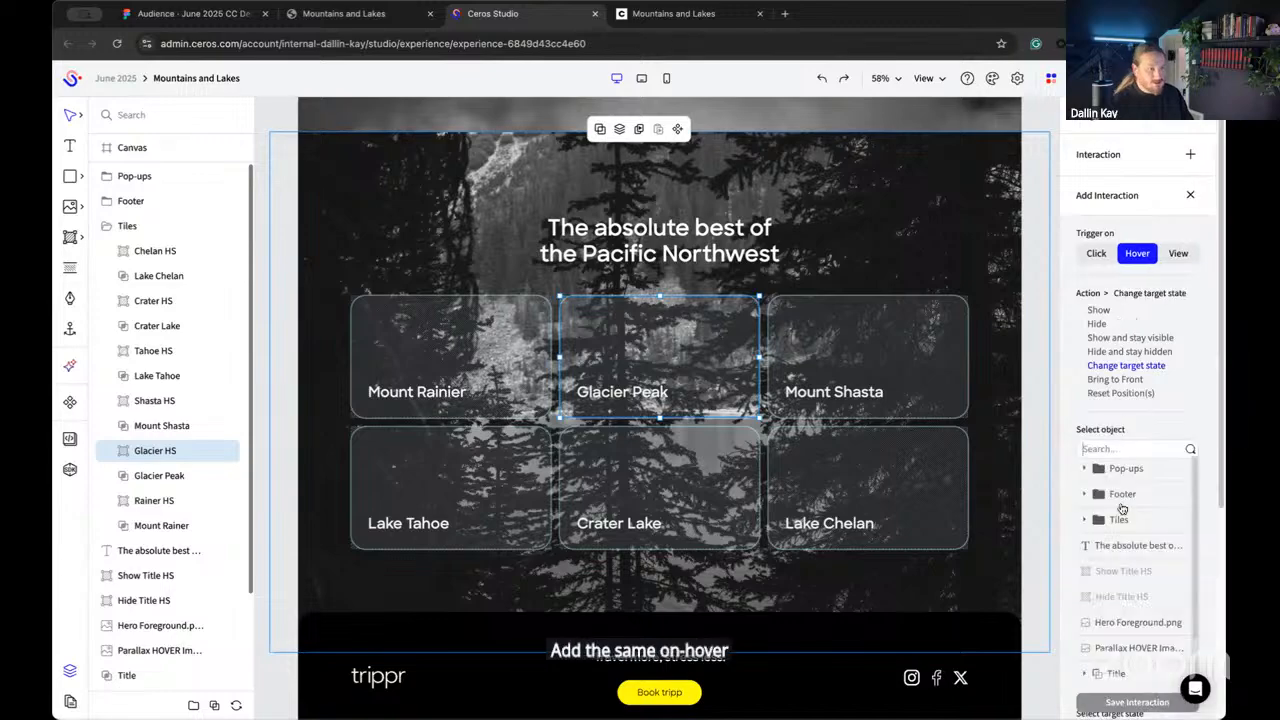
scroll(1084, 553, down, 1)
click(1115, 618)
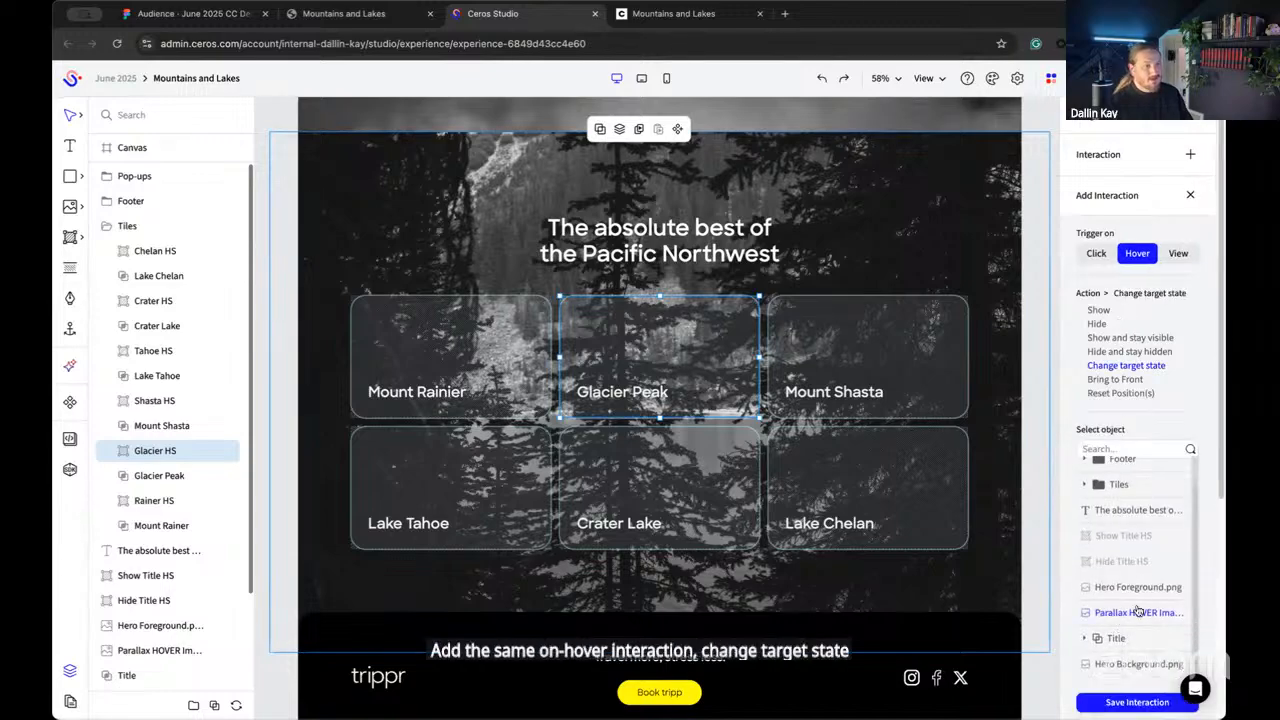
scroll(1206, 587, down, 2)
click(1140, 560)
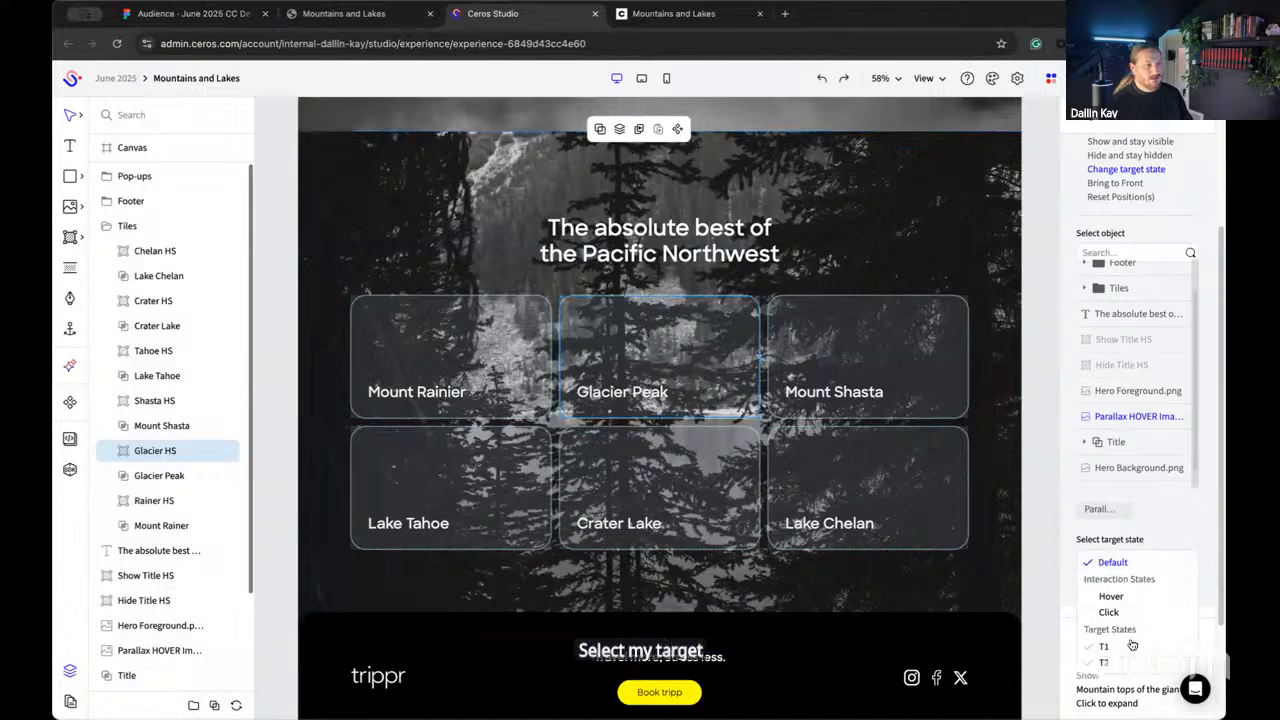
click(1128, 666)
click(1082, 587)
click(1121, 619)
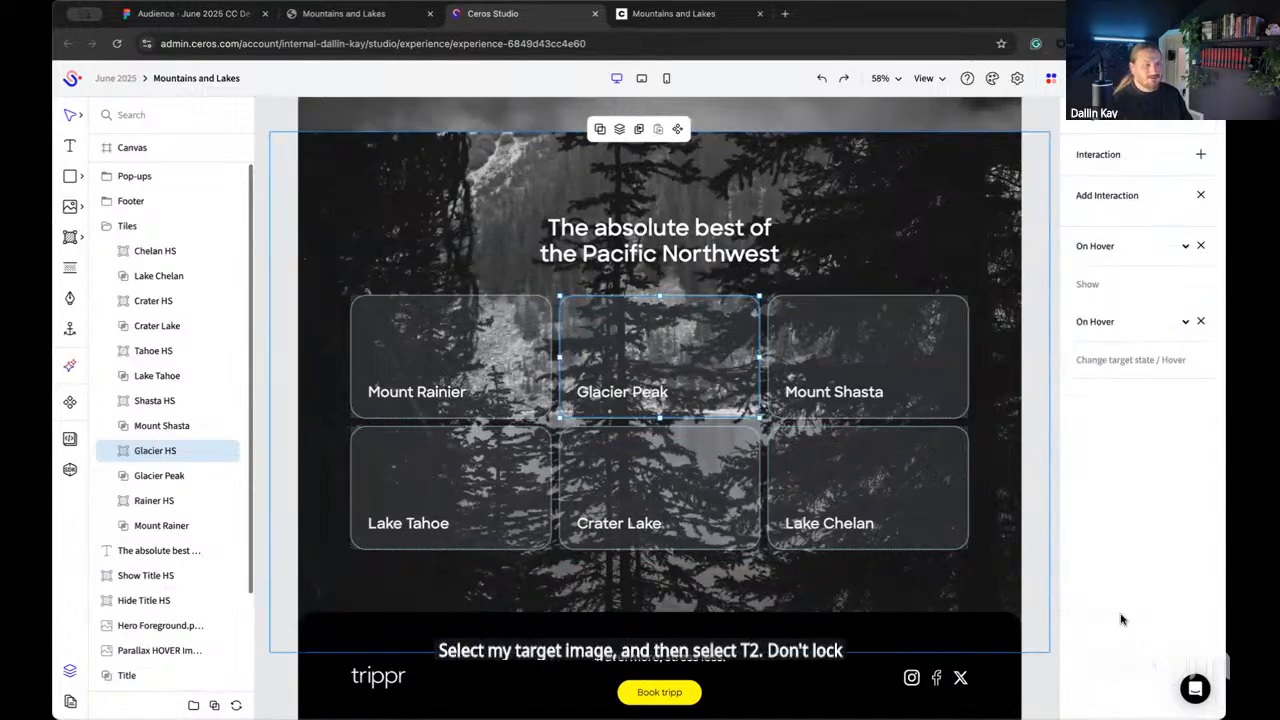
Step: Add a new target state named T3 to the Parallax HOVER image
click(842, 207)
click(1096, 120)
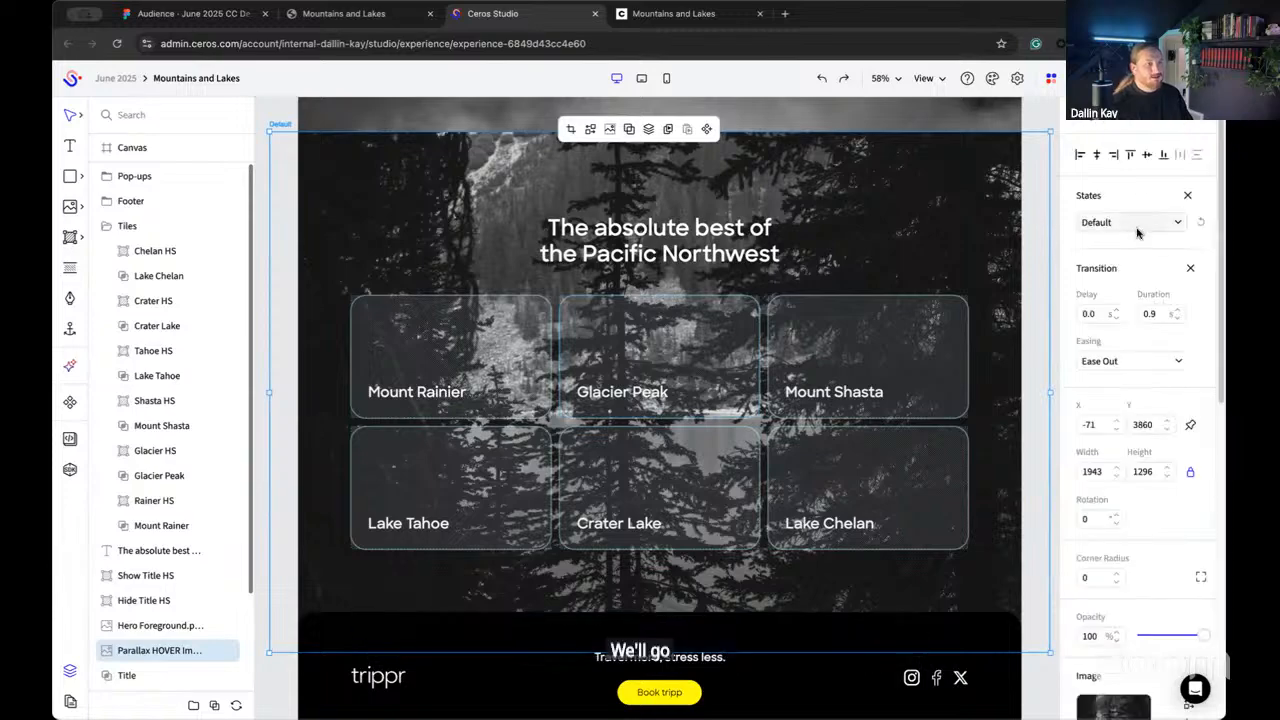
click(1157, 225)
click(1156, 341)
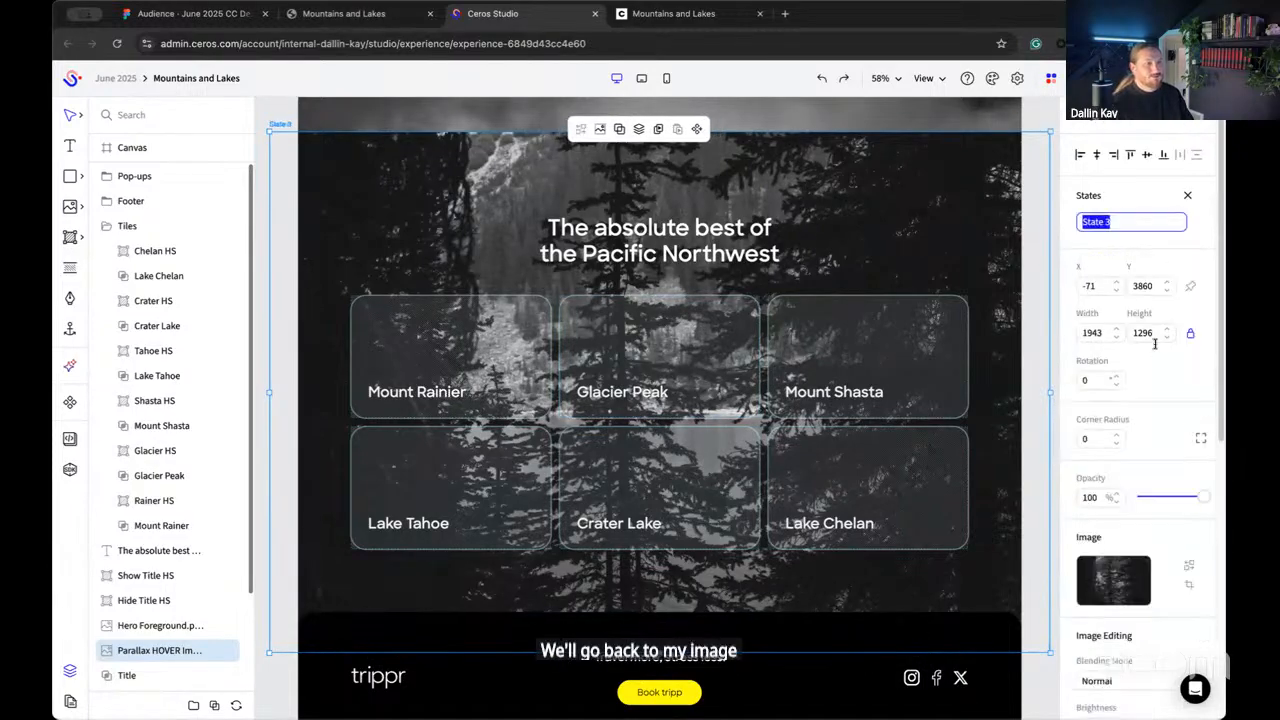
text(T3)
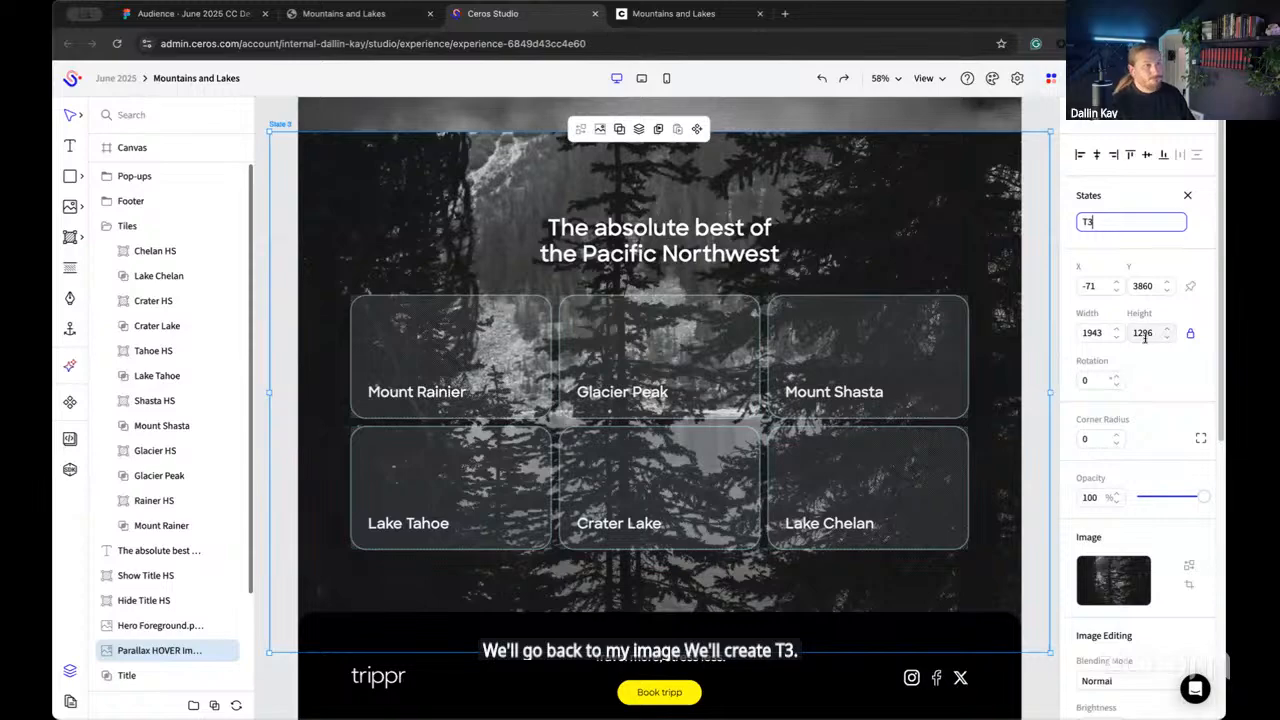
key(Return)
Step: Give the Parallax HOVER image's T3 state a transition with a 0.9 s duration and Ease Out easing
click(1191, 270)
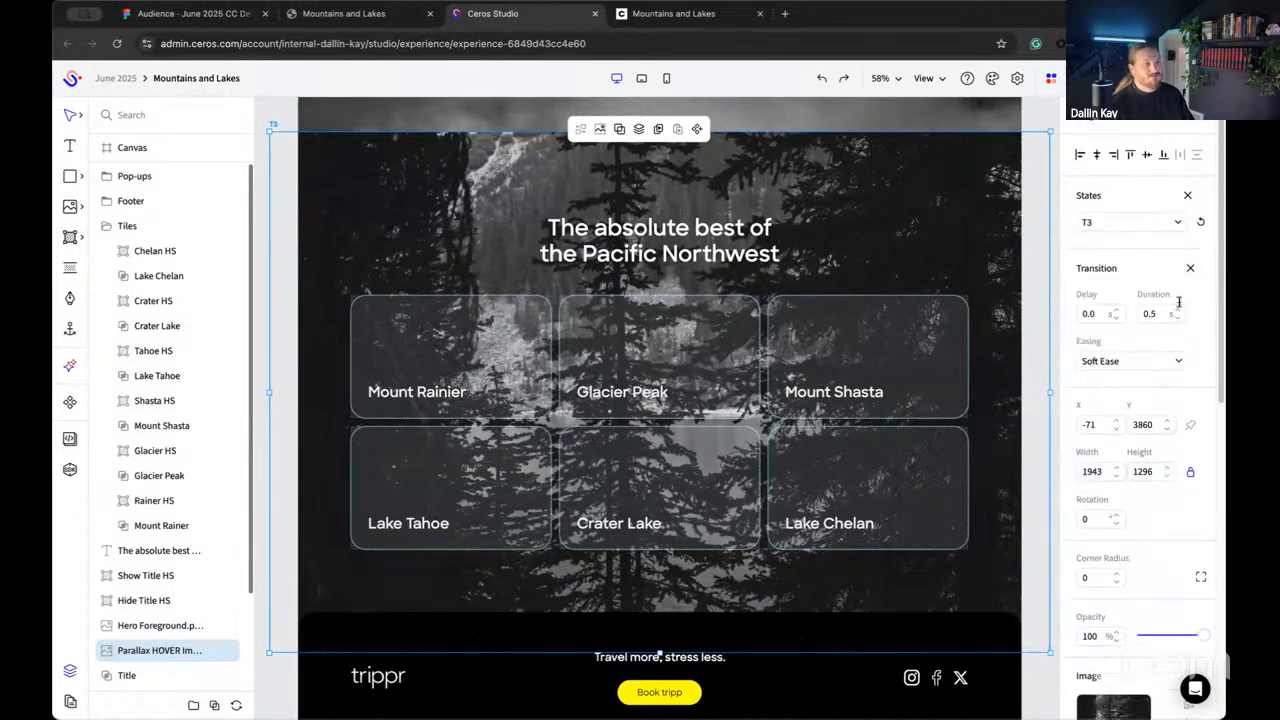
key(BackSpace)
text(9)
click(1140, 361)
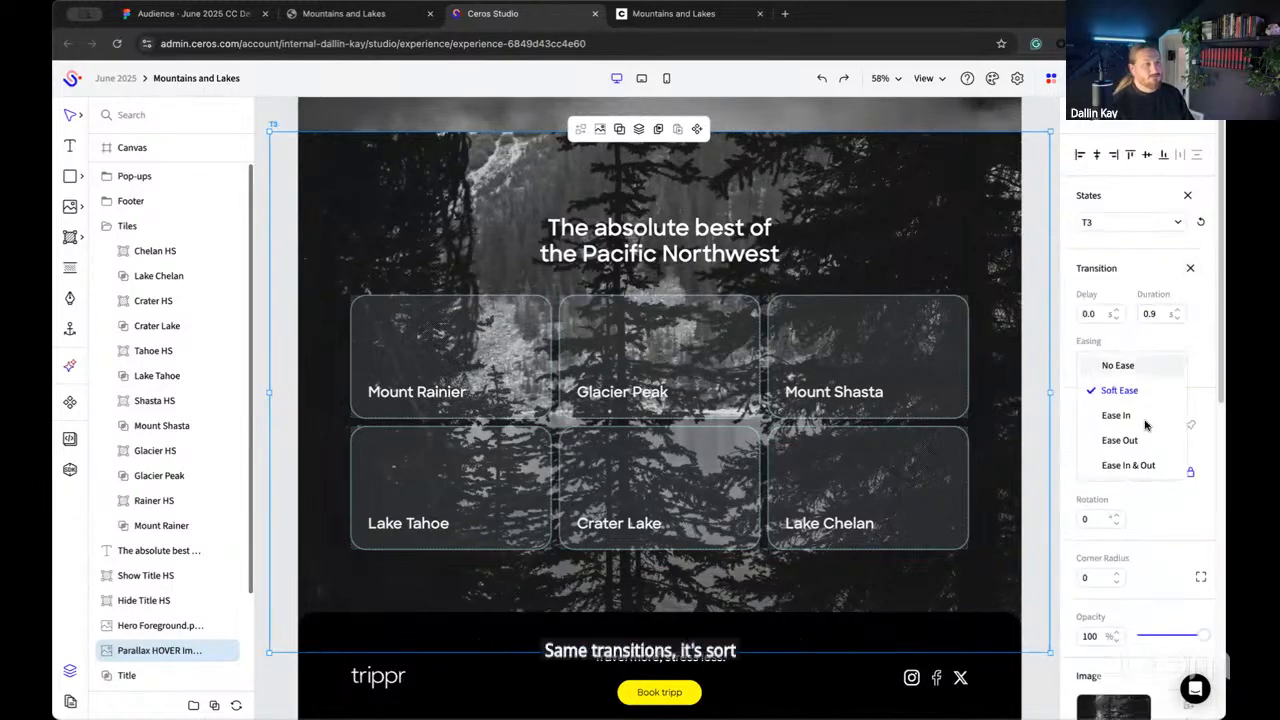
click(1141, 441)
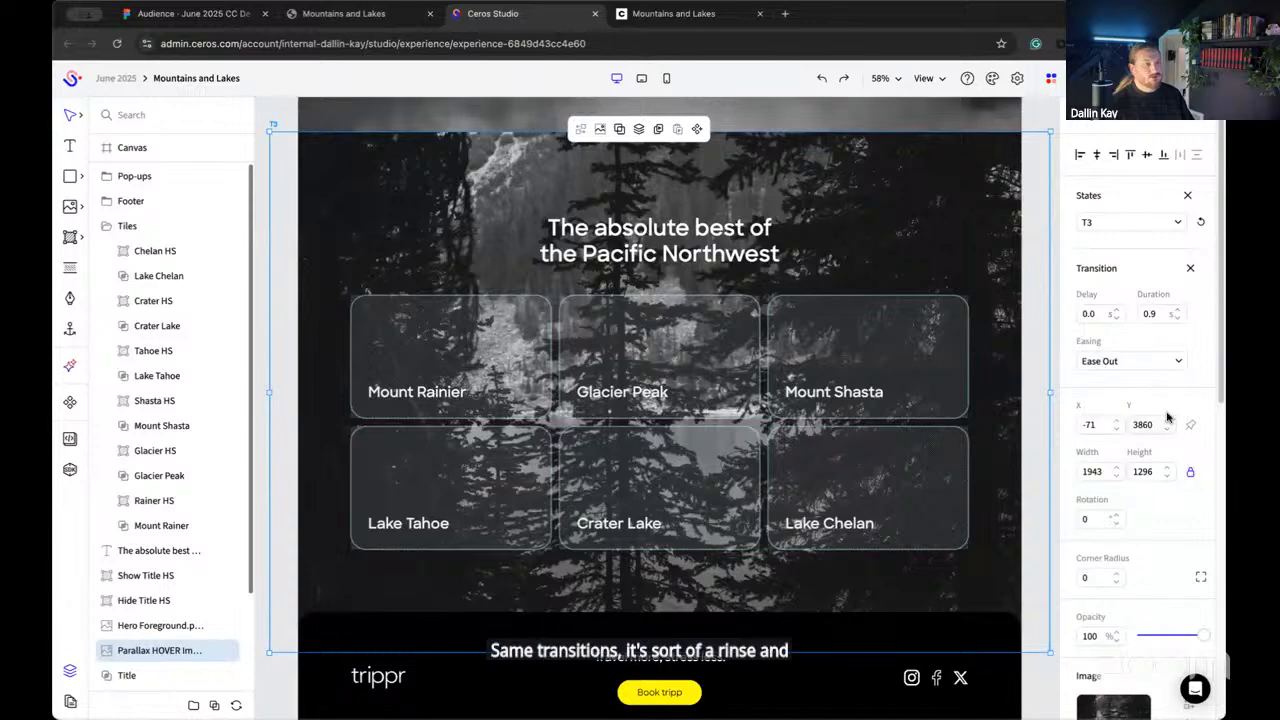
Step: Position the Parallax HOVER image at X -41 and Y 3830 in state T3
click(1090, 425)
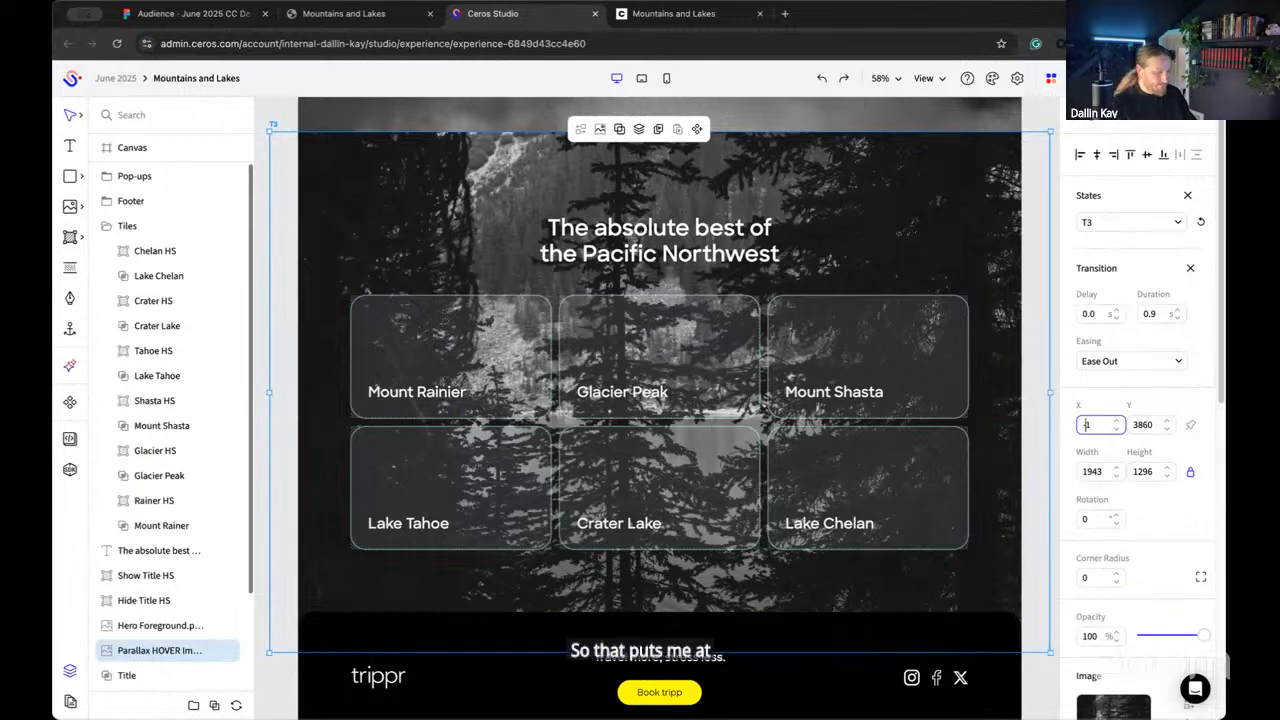
text(-4)
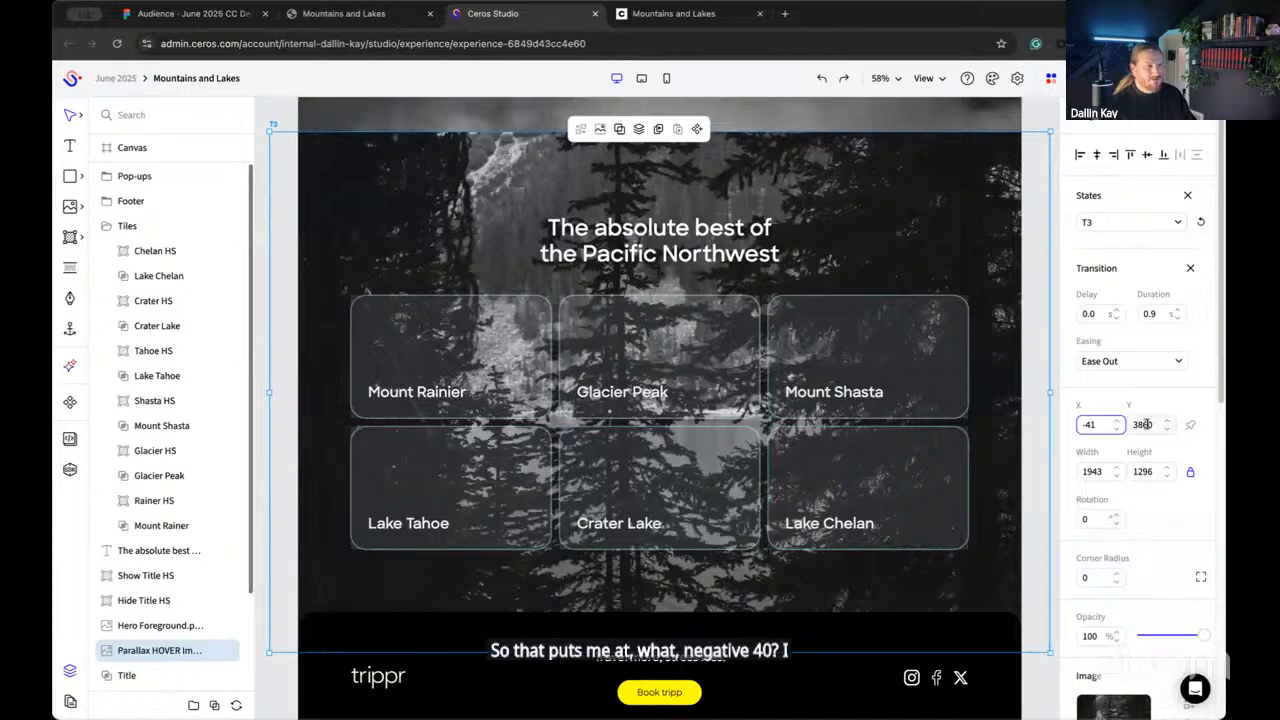
click(1146, 424)
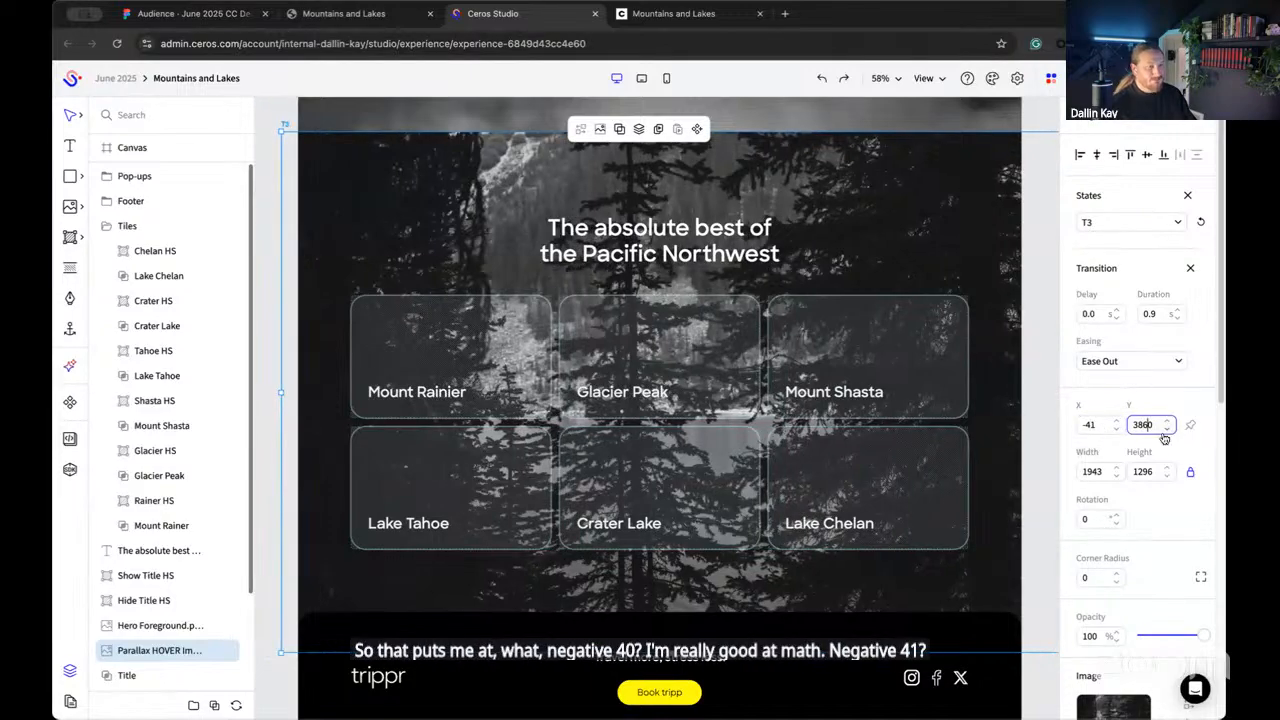
click(1097, 423)
click(1054, 381)
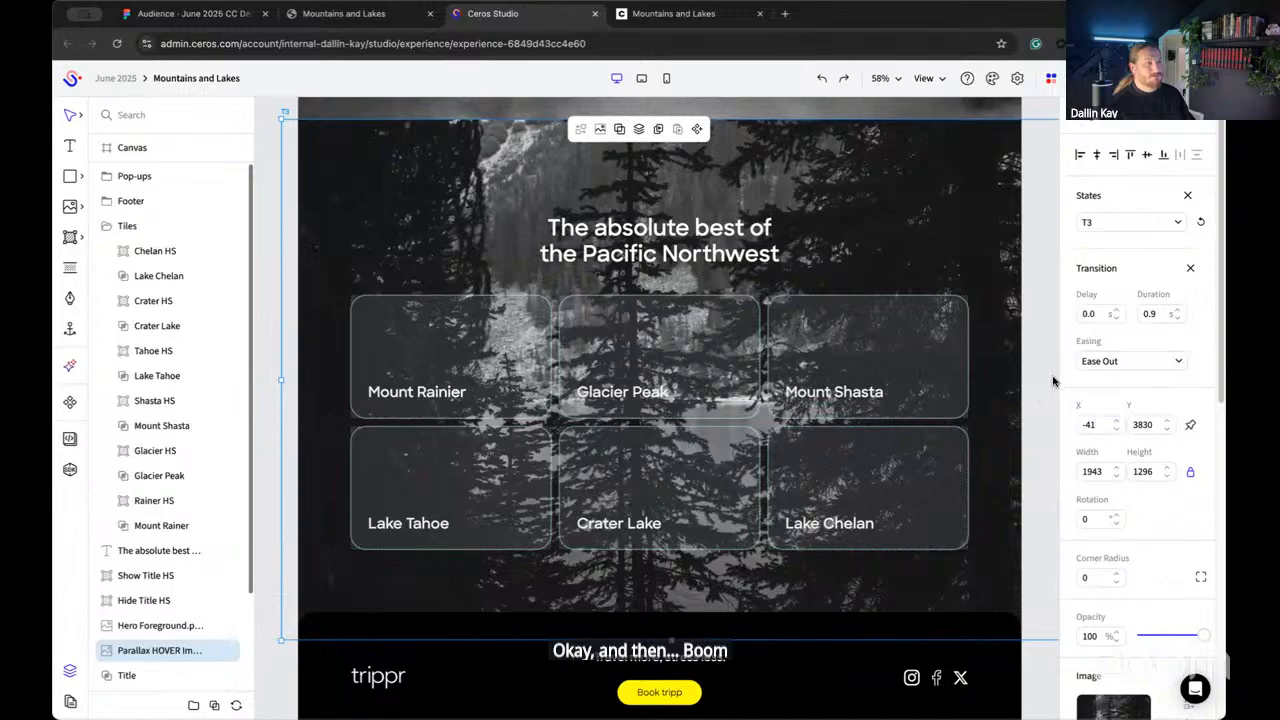
Step: Add a hover interaction to the Shasta HS hotspot that changes the Parallax HOVER image's target state to T3
click(926, 386)
click(1180, 124)
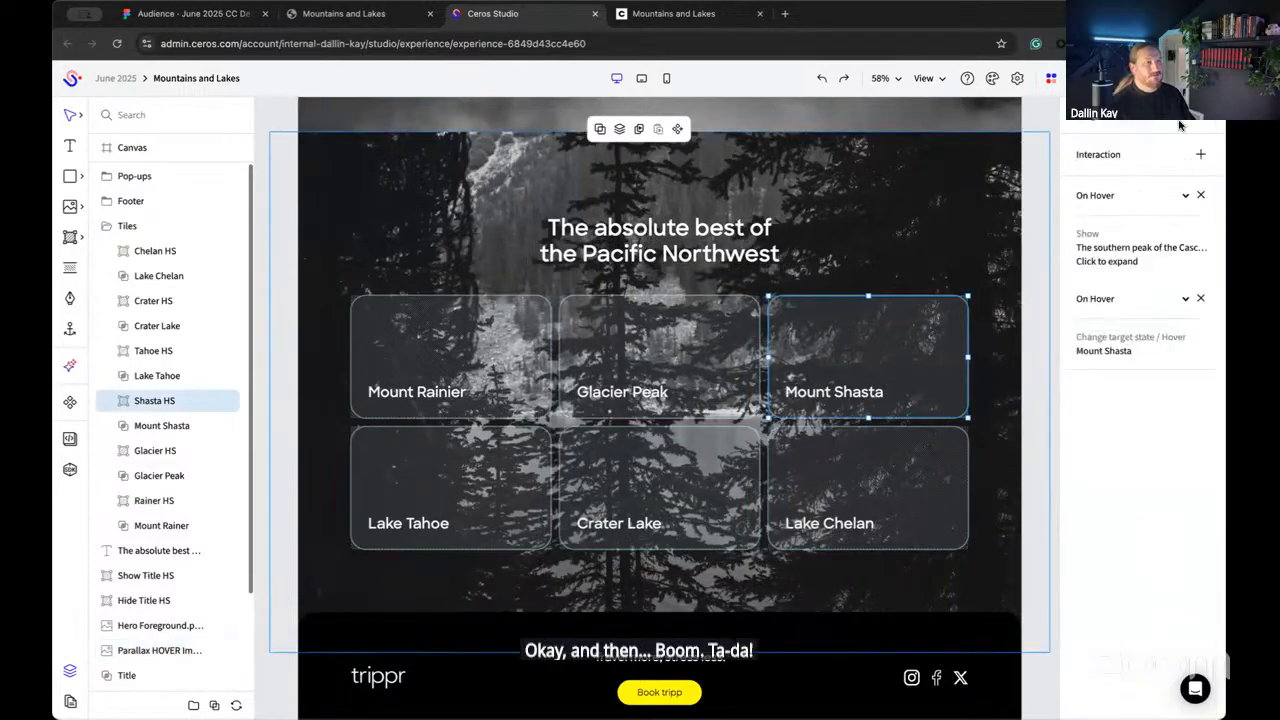
click(1201, 156)
click(1141, 255)
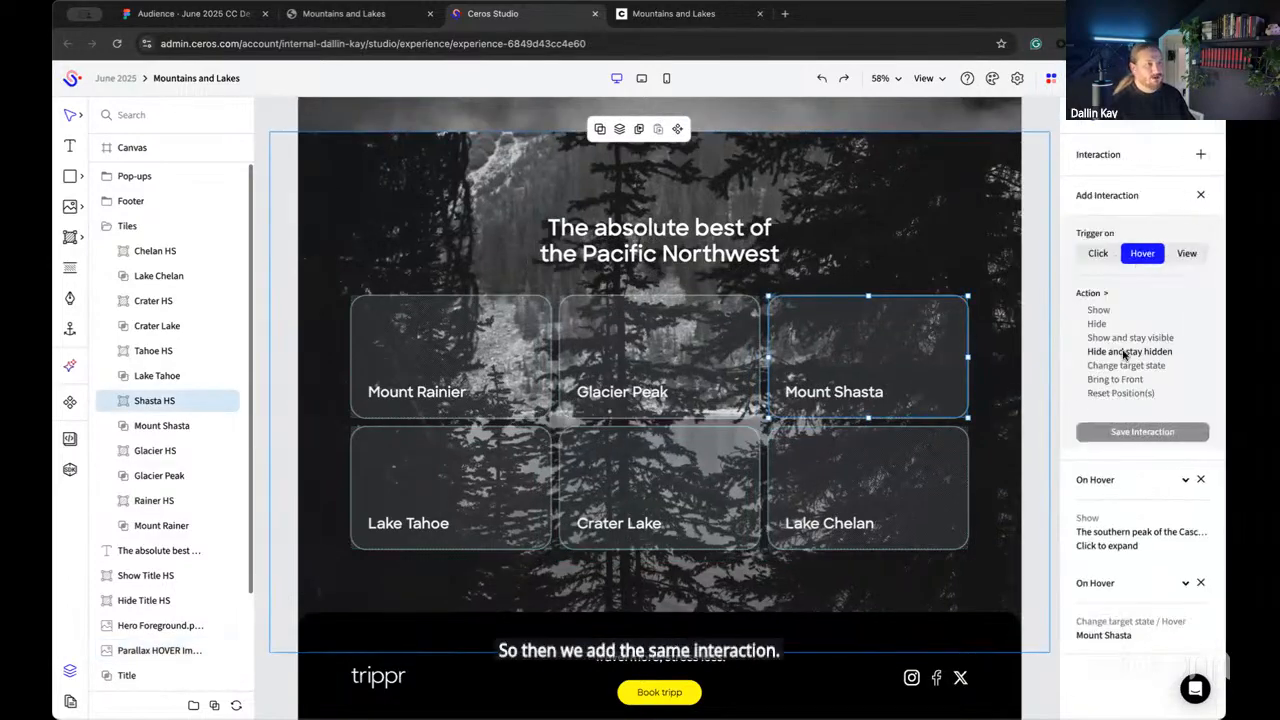
click(1126, 366)
scroll(1121, 549, down, 2)
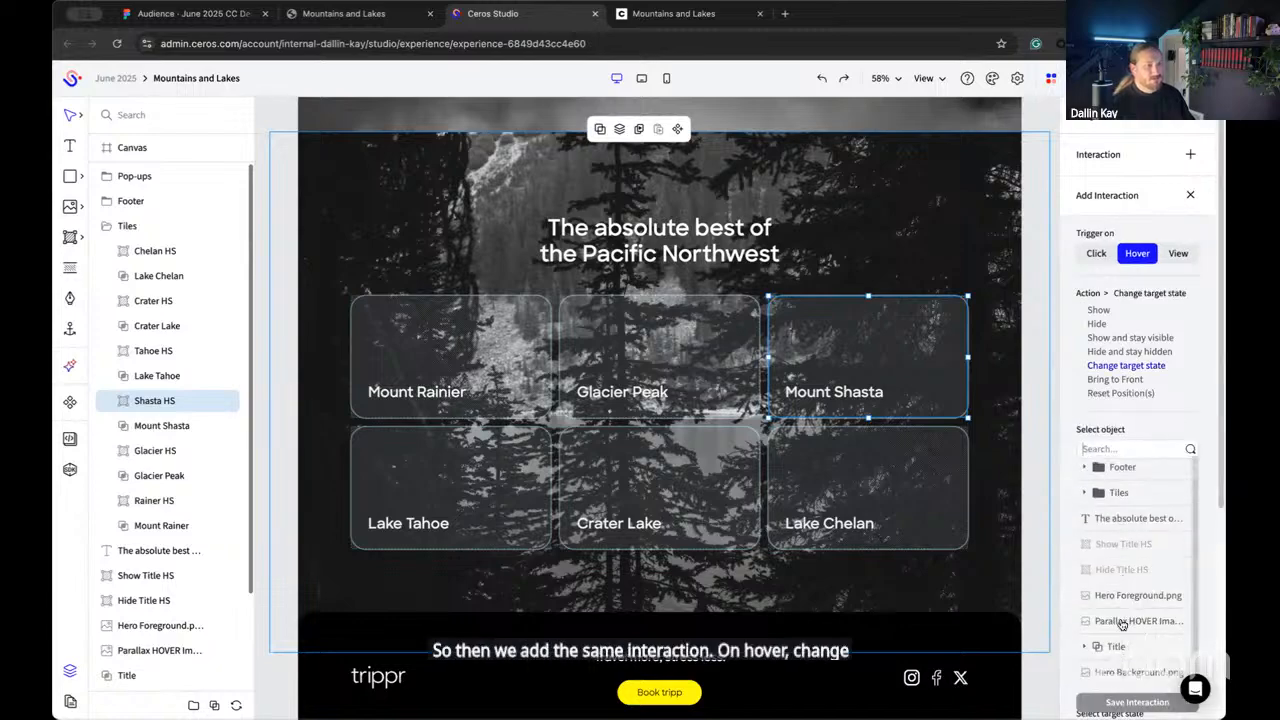
click(1138, 605)
scroll(1213, 567, down, 1)
scroll(1213, 567, down, 3)
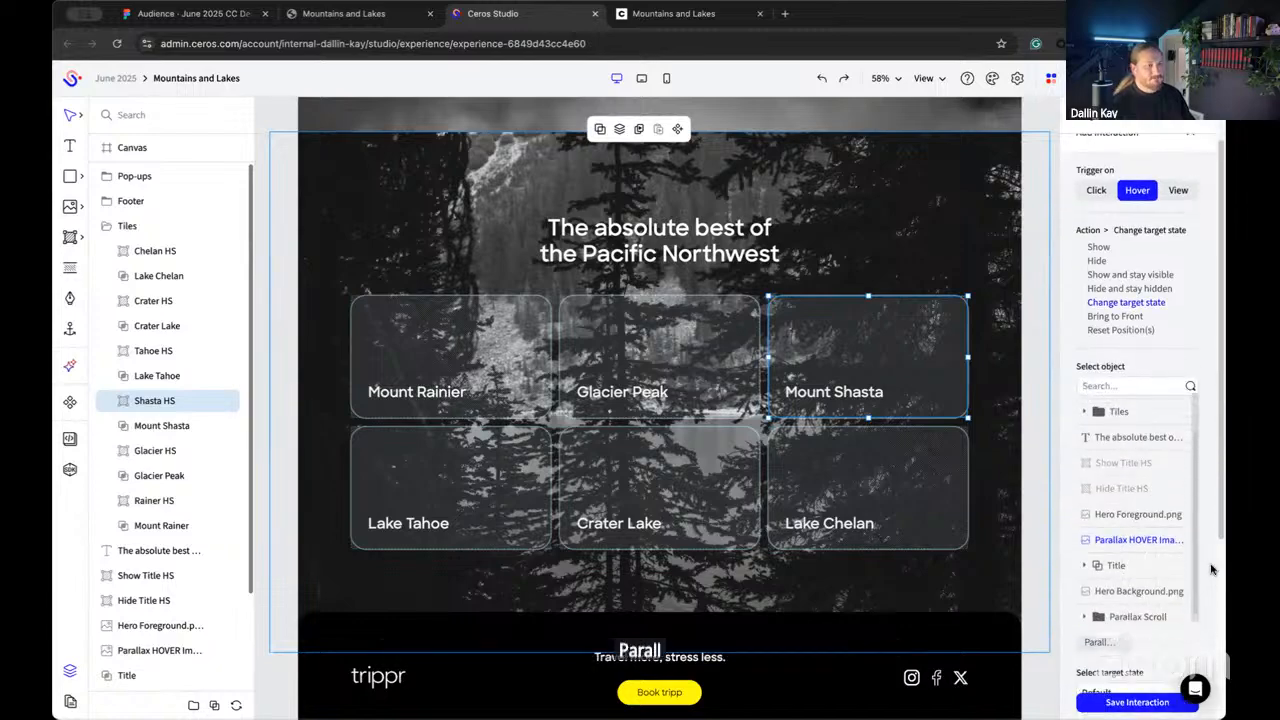
click(1125, 584)
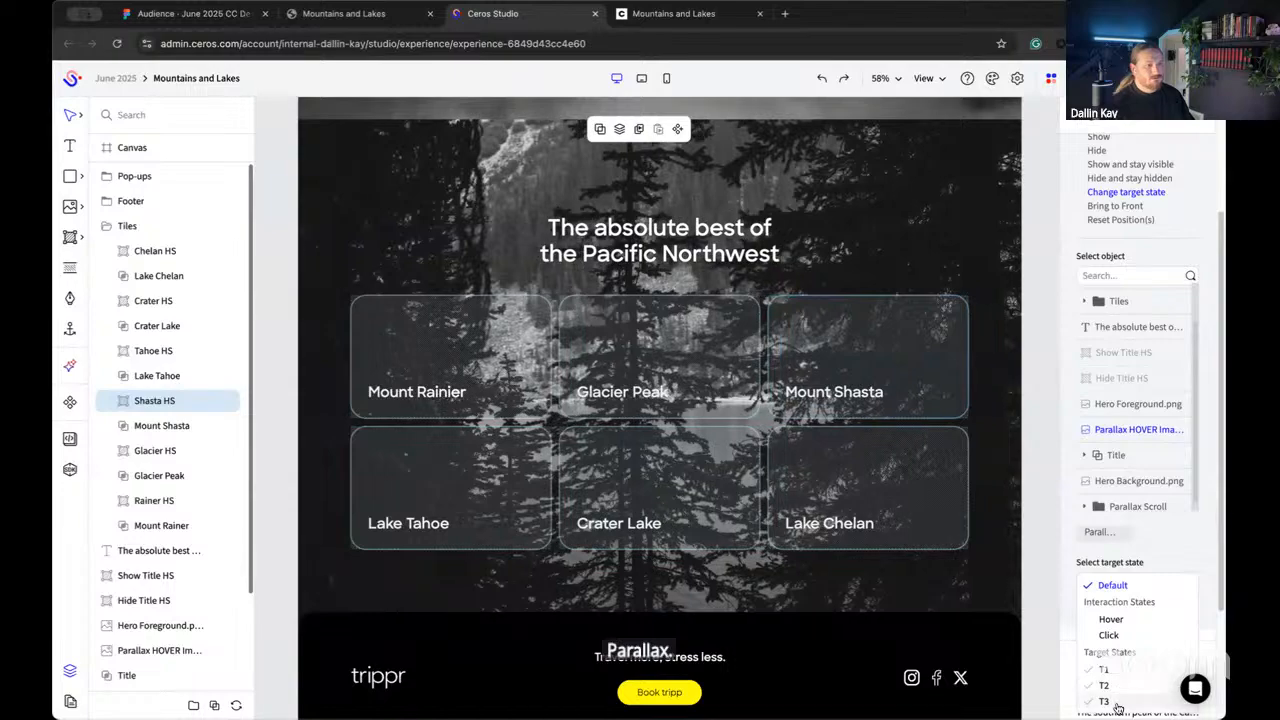
click(1119, 702)
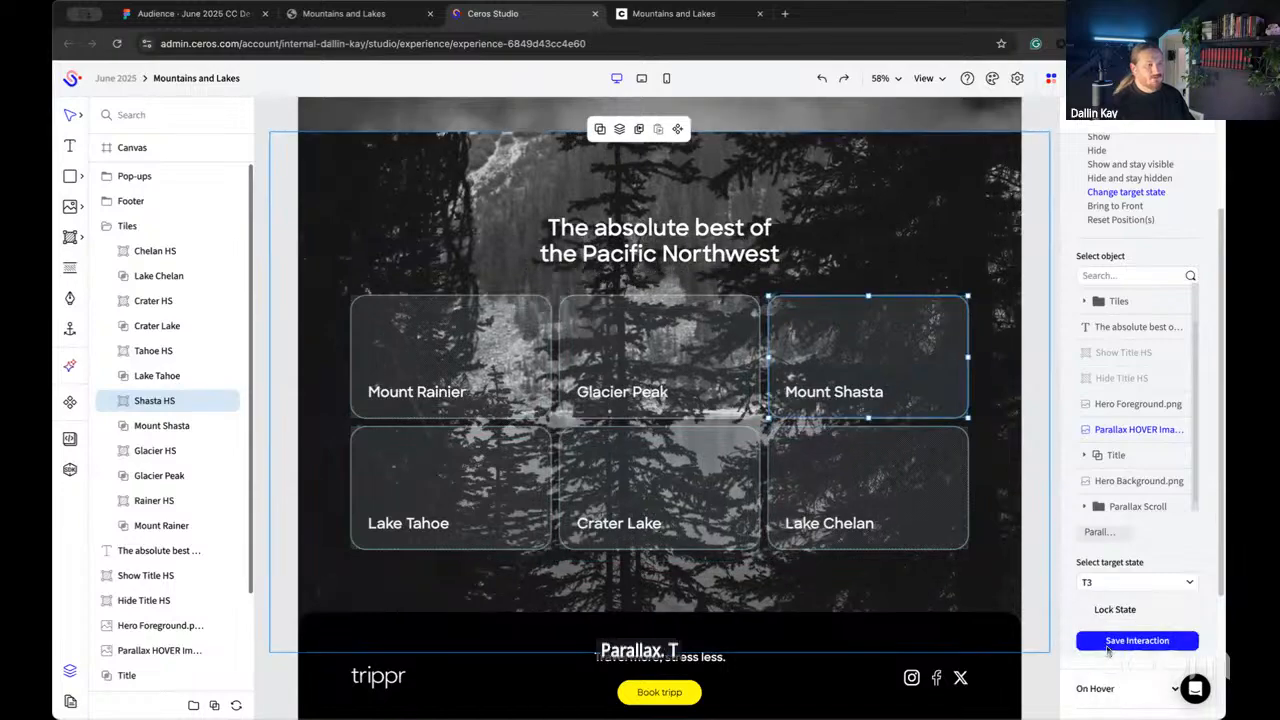
click(1108, 645)
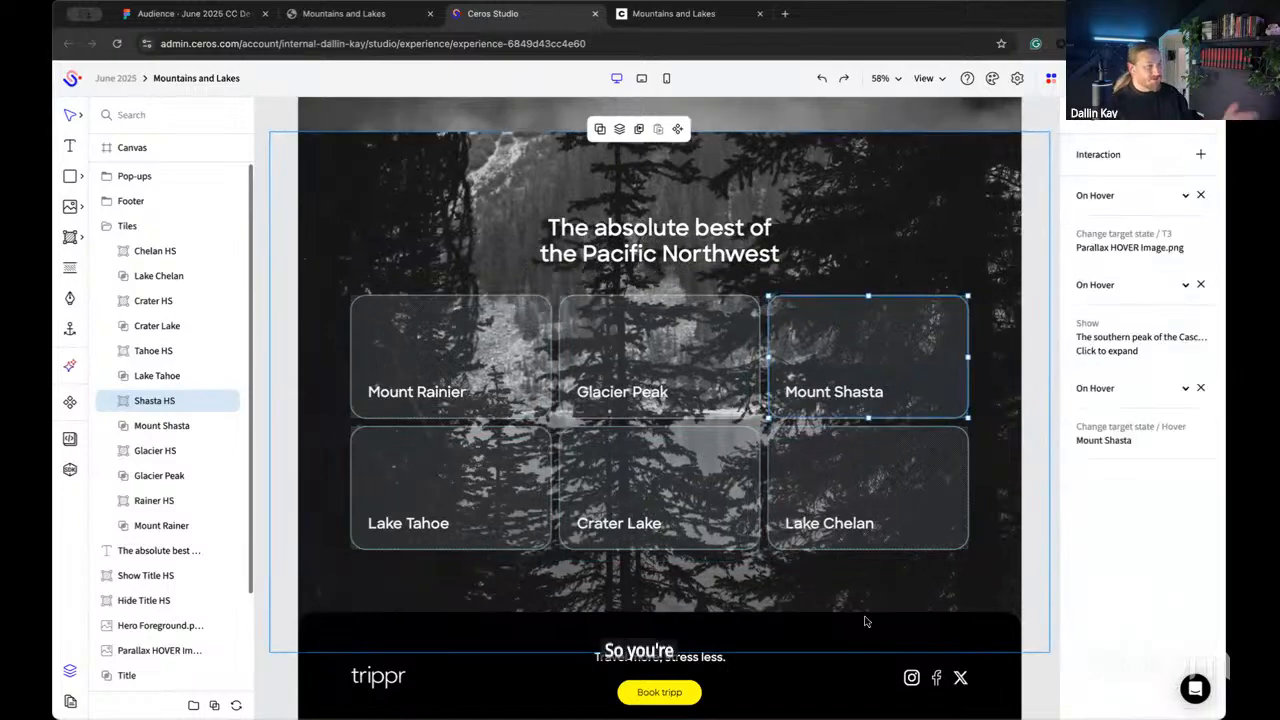
Step: Add a new target state named B1 to the Parallax HOVER image
click(1049, 689)
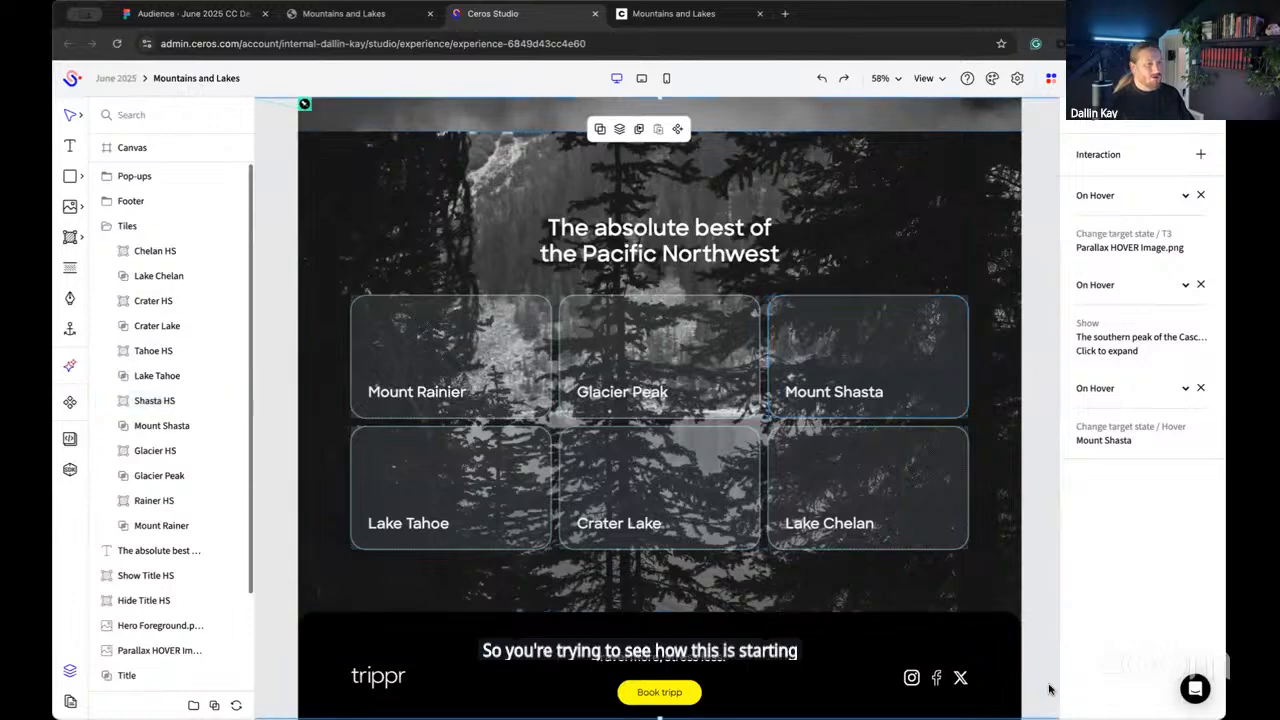
click(352, 580)
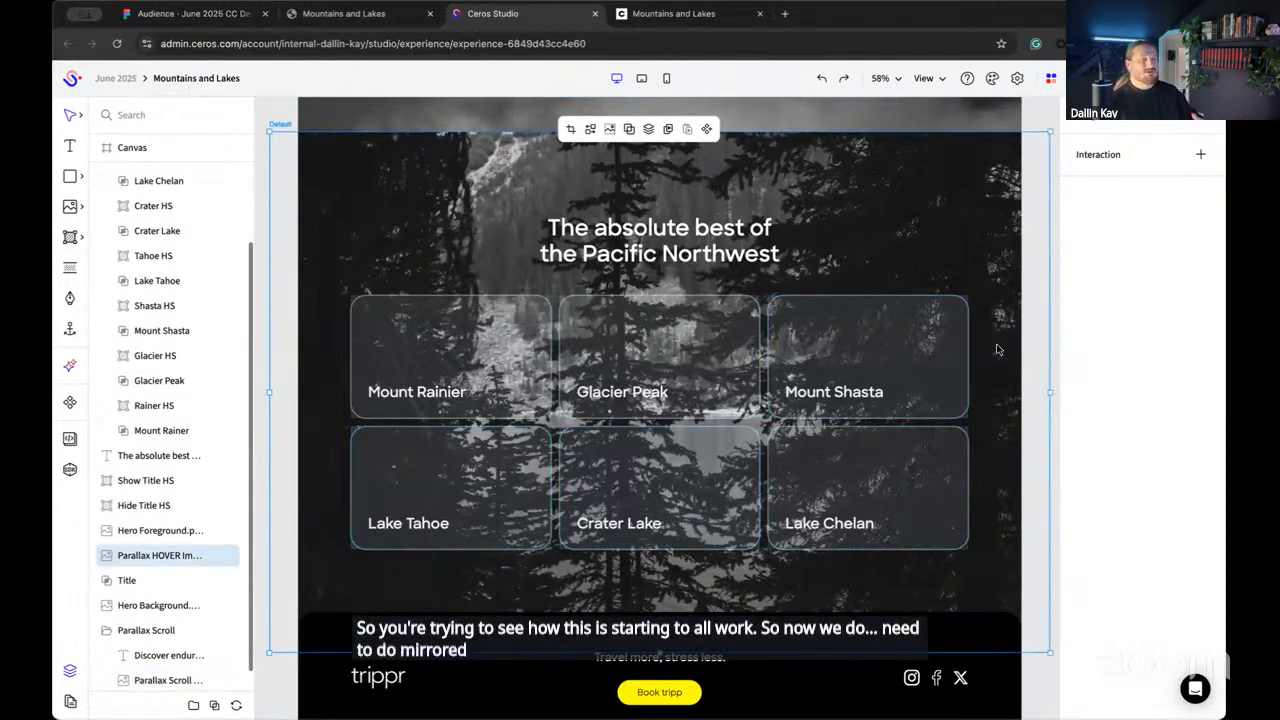
click(1099, 121)
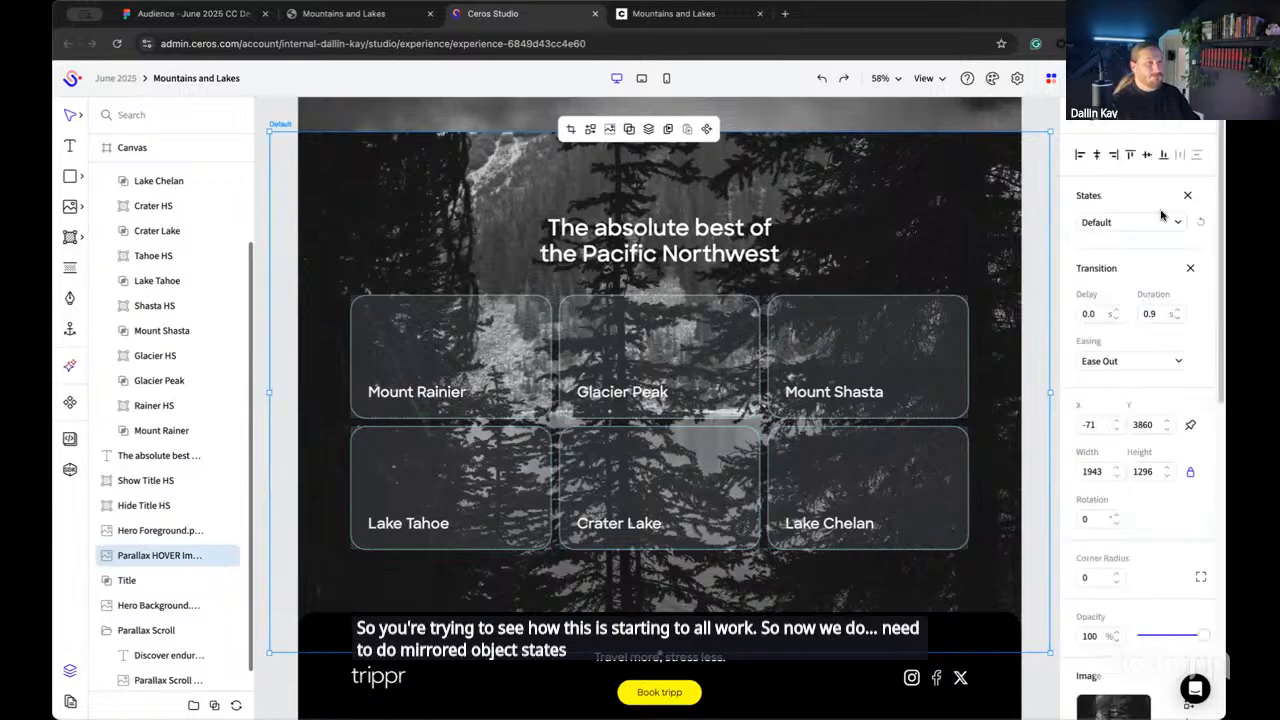
click(1168, 224)
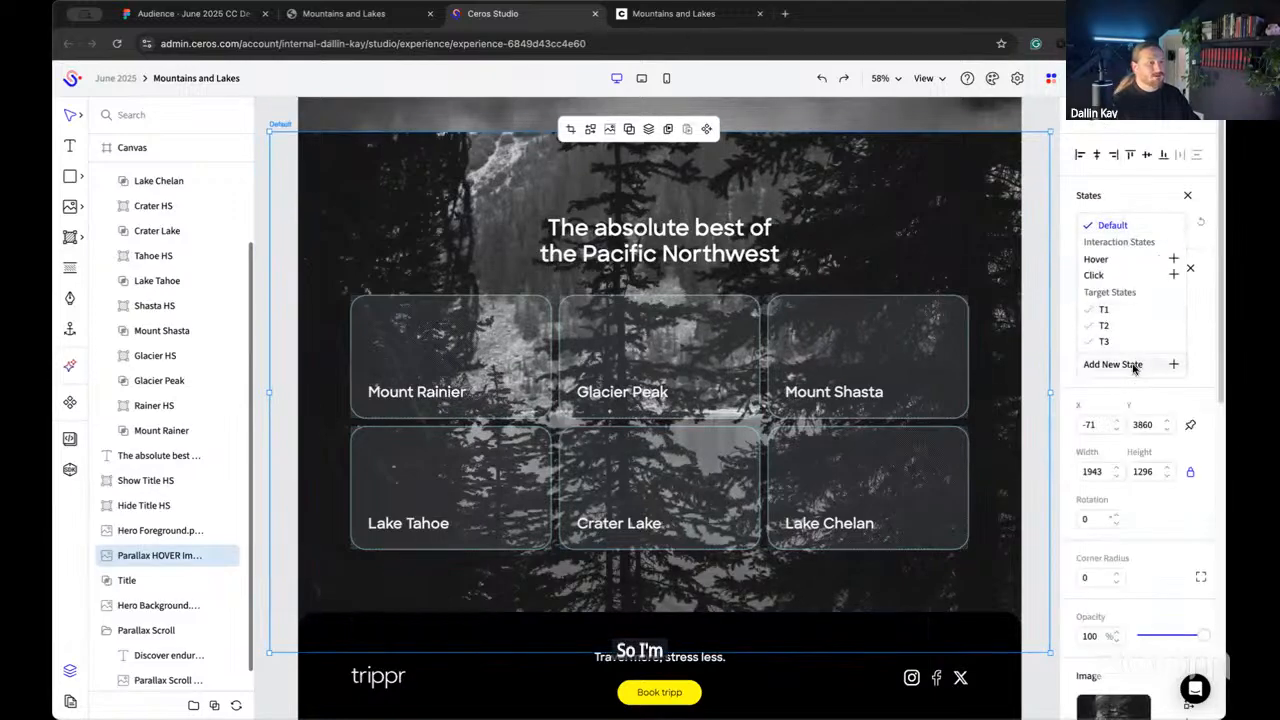
click(1134, 365)
text(B1)
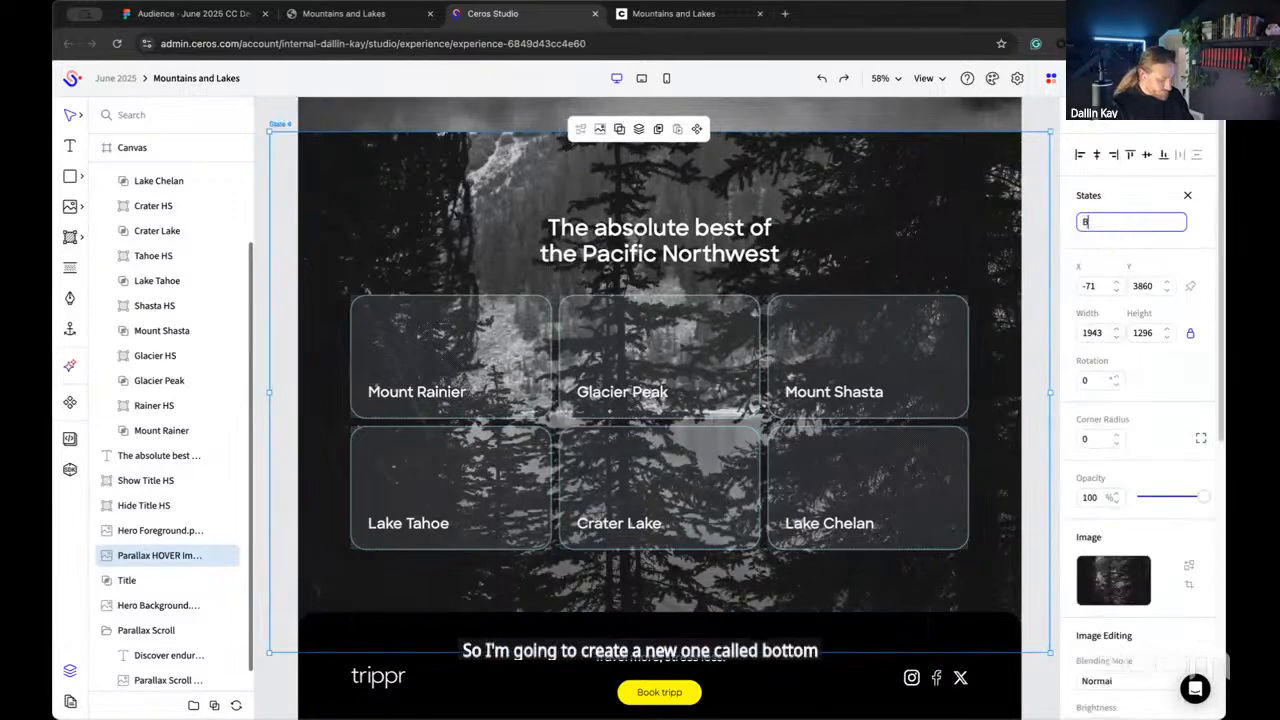
key(Return)
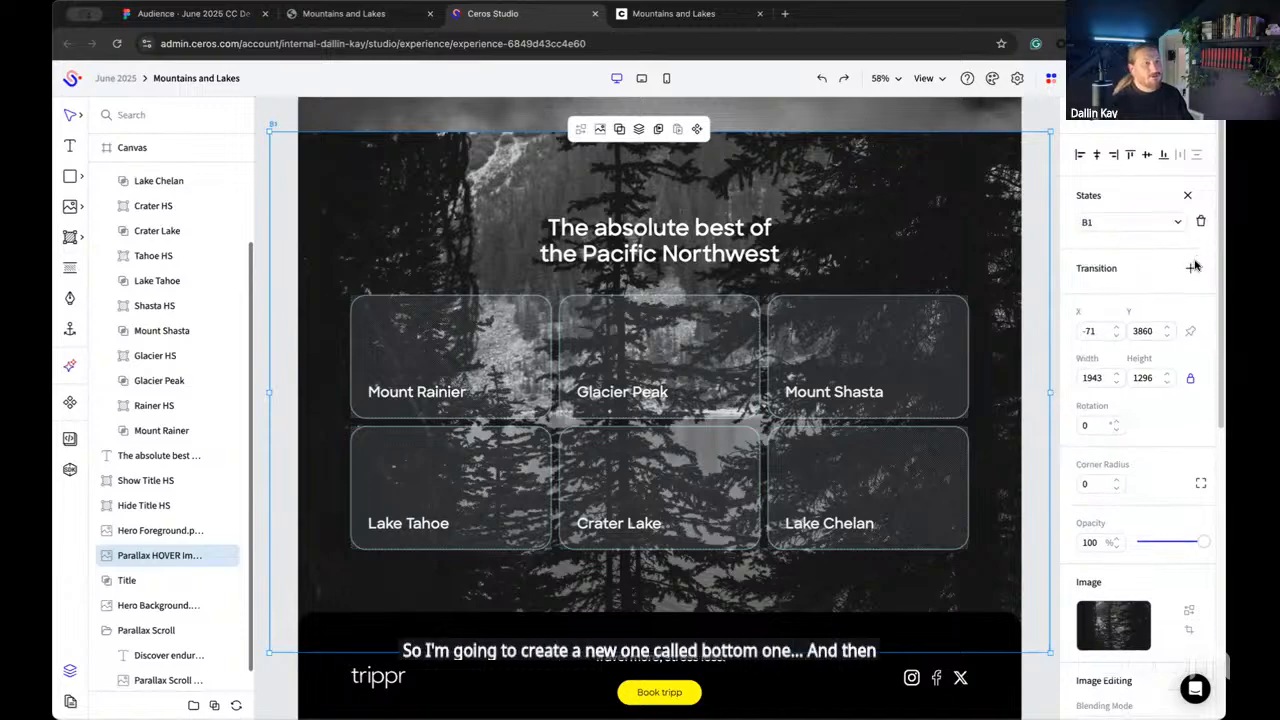
Step: Give the Parallax HOVER image's B1 state a transition with a 0.9 s duration and Ease Out easing
click(1190, 268)
click(1179, 313)
click(1179, 310)
click(1160, 361)
click(1152, 434)
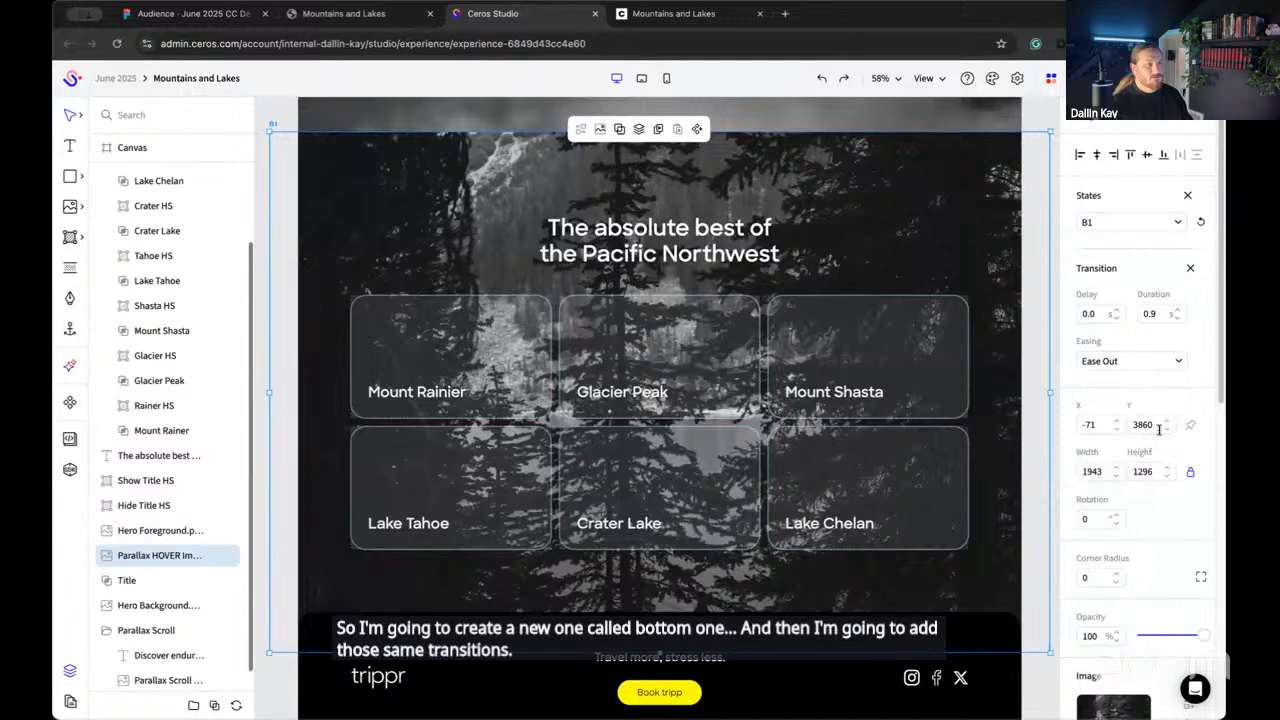
Step: Position the Parallax HOVER image at X -101 and Y 3890 in state B1
click(1091, 424)
key(BackSpace)
text(101)
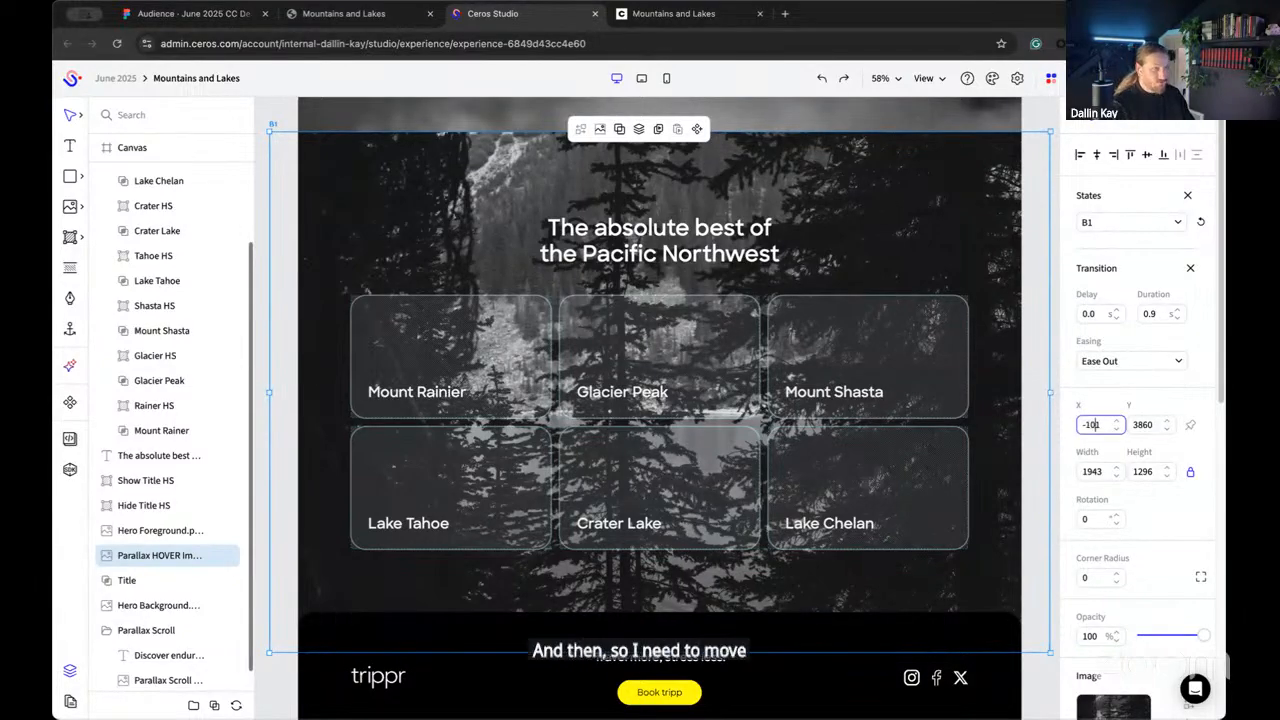
click(1148, 425)
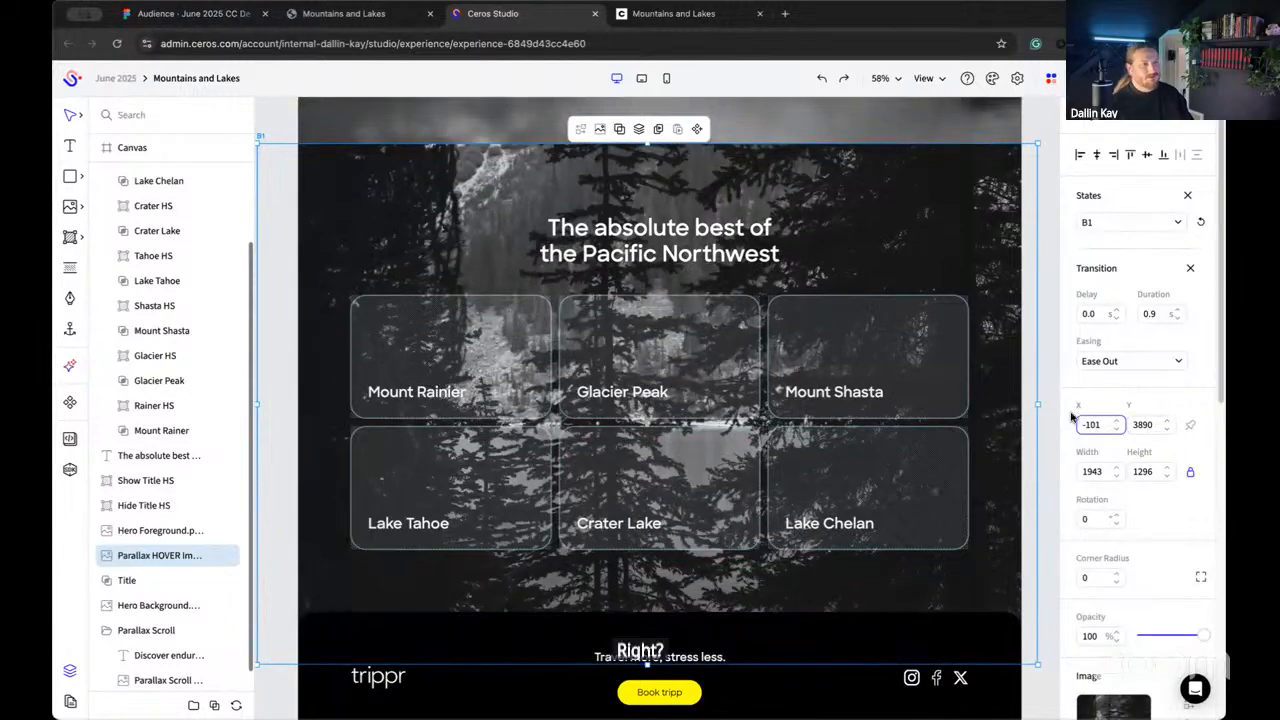
click(1062, 405)
key(super+z)
key(super+z)
key(super+z)
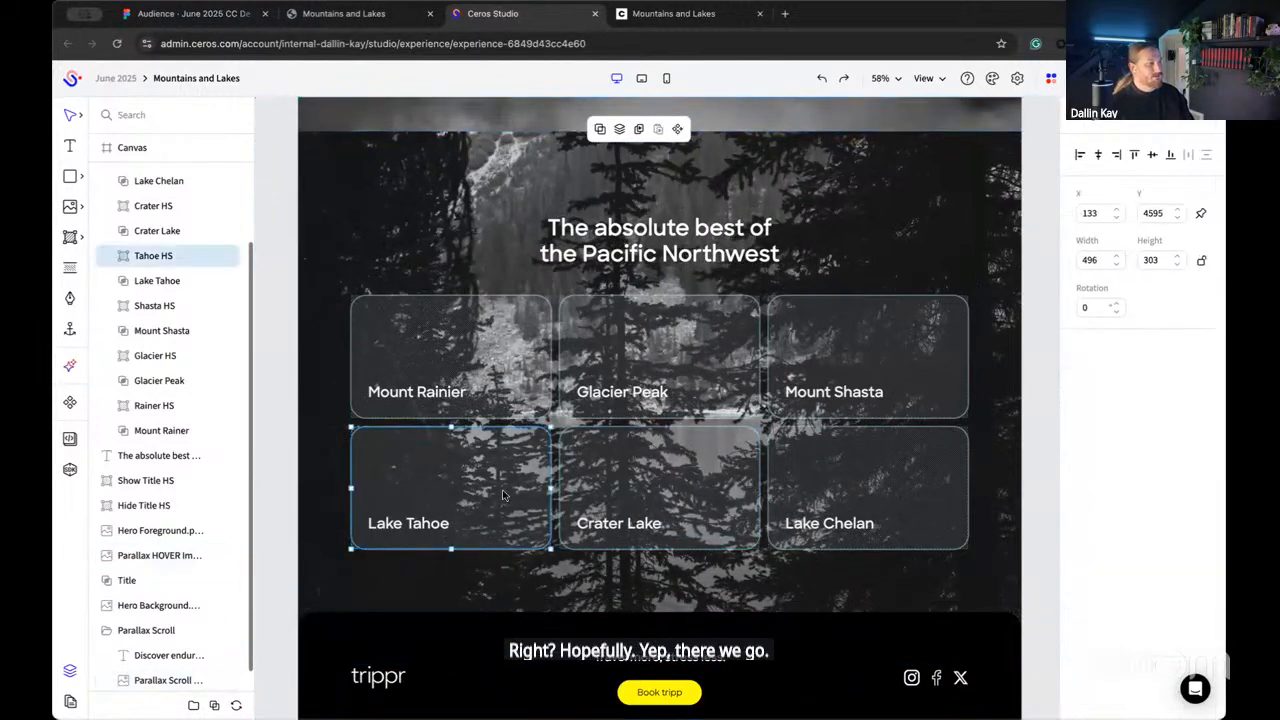
Step: Add a hover interaction to the Tahoe HS hotspot that changes the Parallax HOVER image's target state to B1, without locking the state
click(1153, 120)
click(1201, 155)
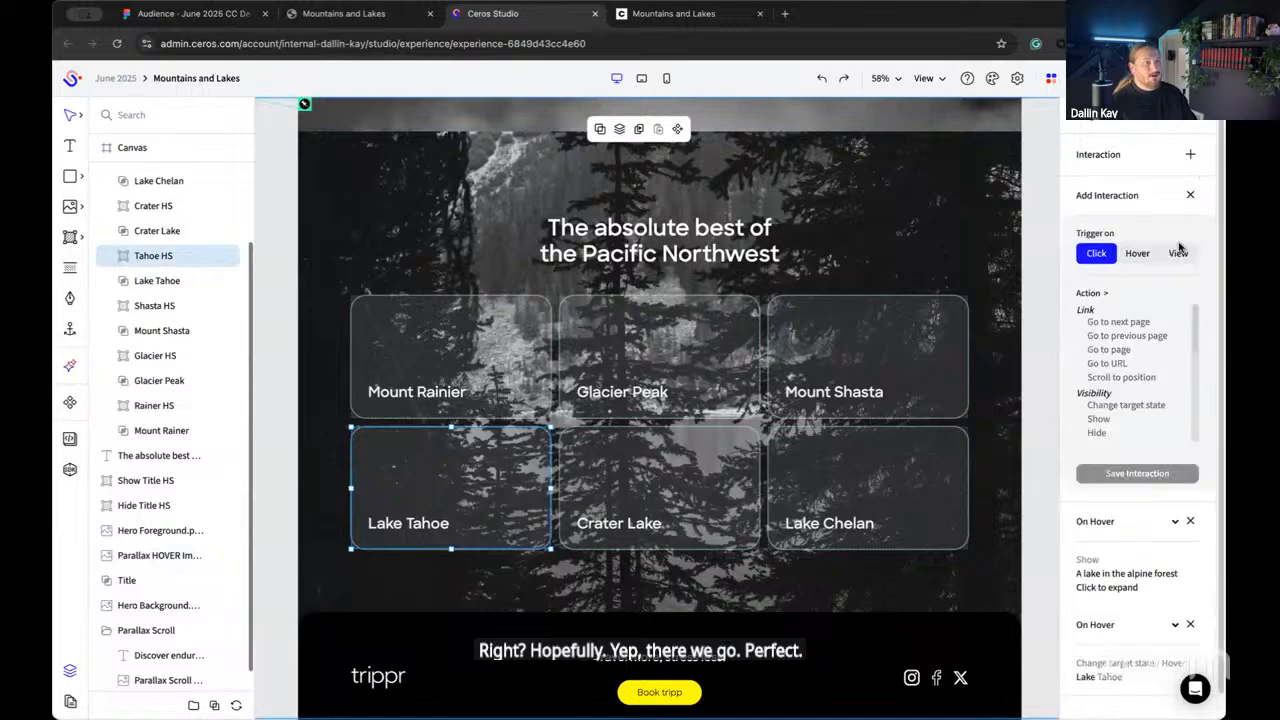
click(1134, 254)
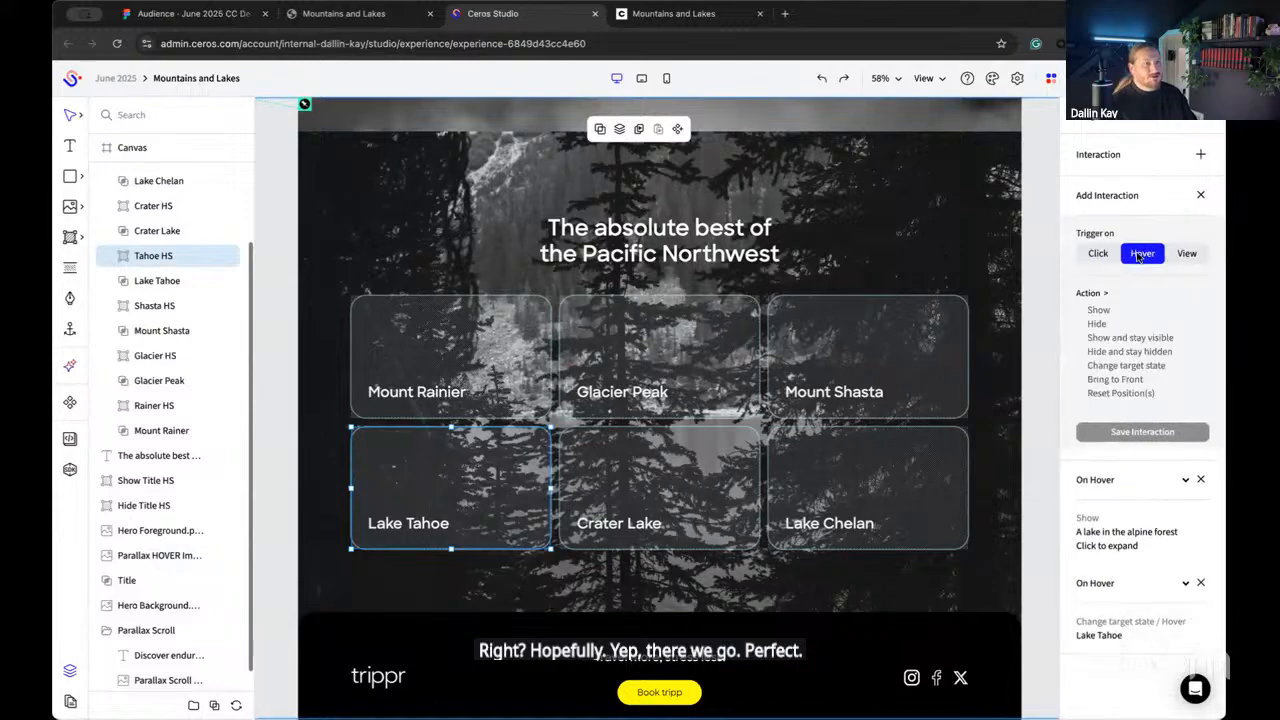
click(1126, 366)
scroll(1129, 600, down, 1)
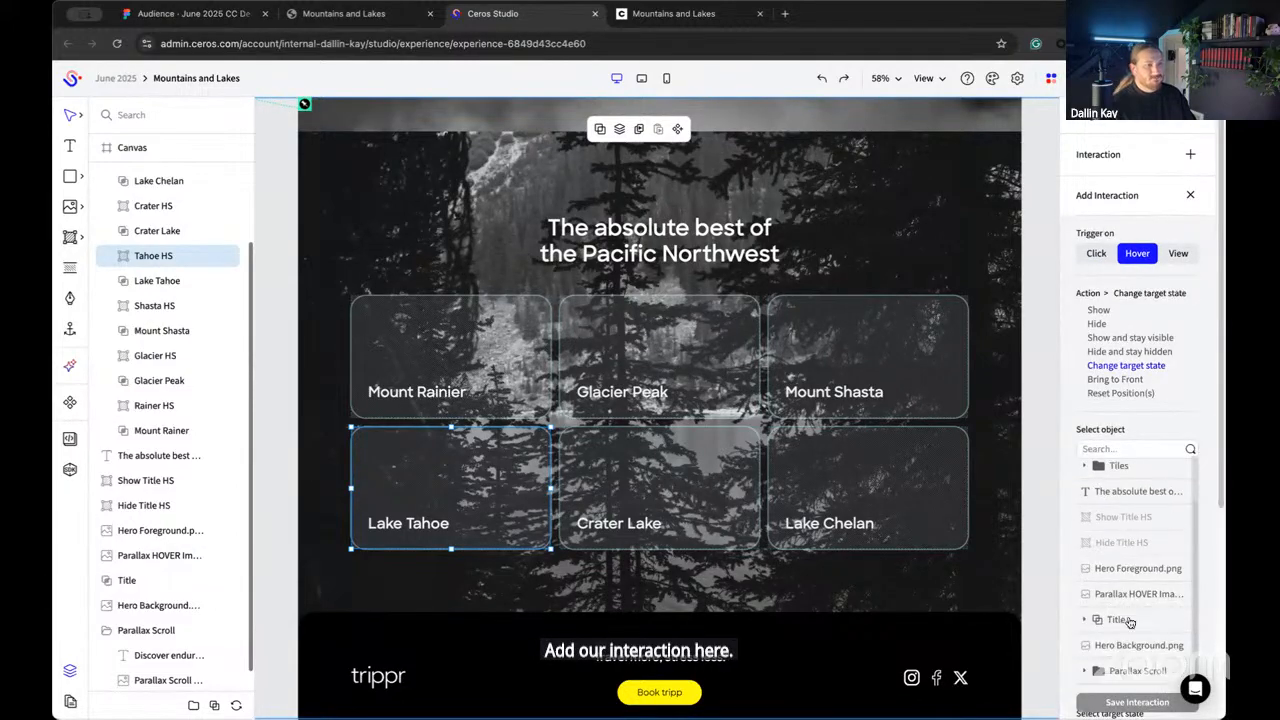
click(1129, 594)
scroll(1129, 604, down, 3)
click(1124, 630)
scroll(1124, 630, down, 3)
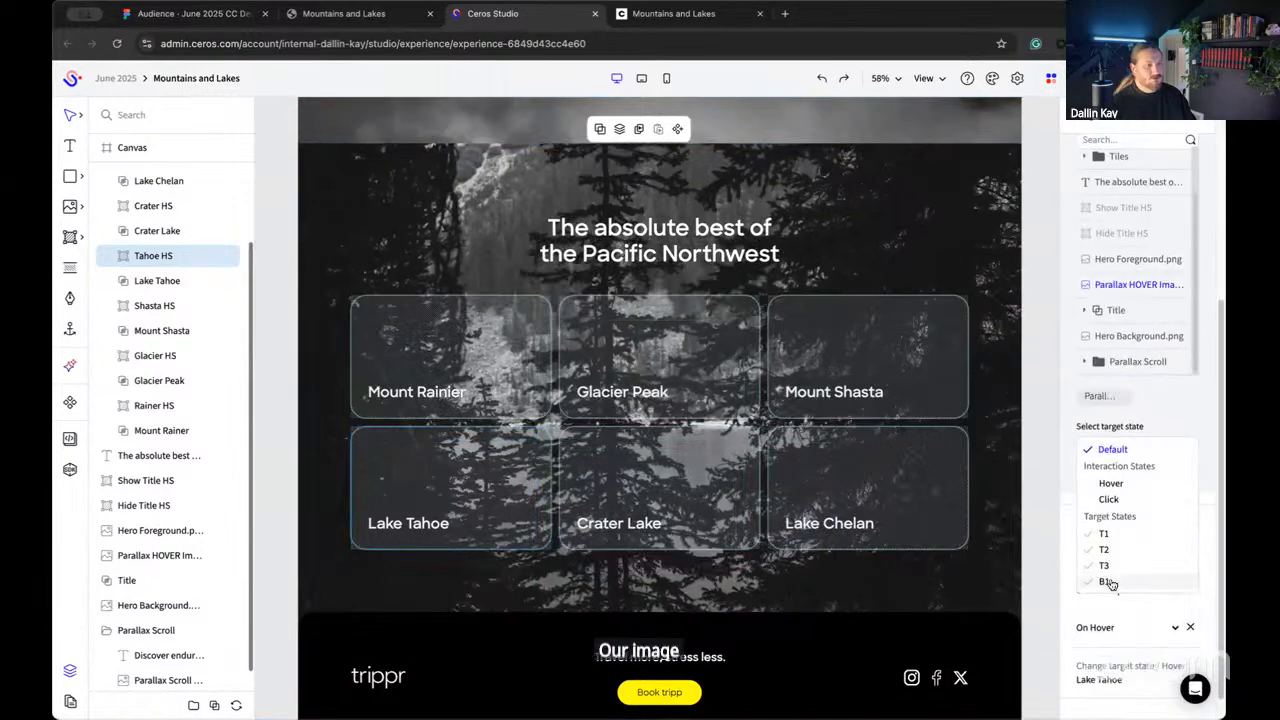
click(1110, 582)
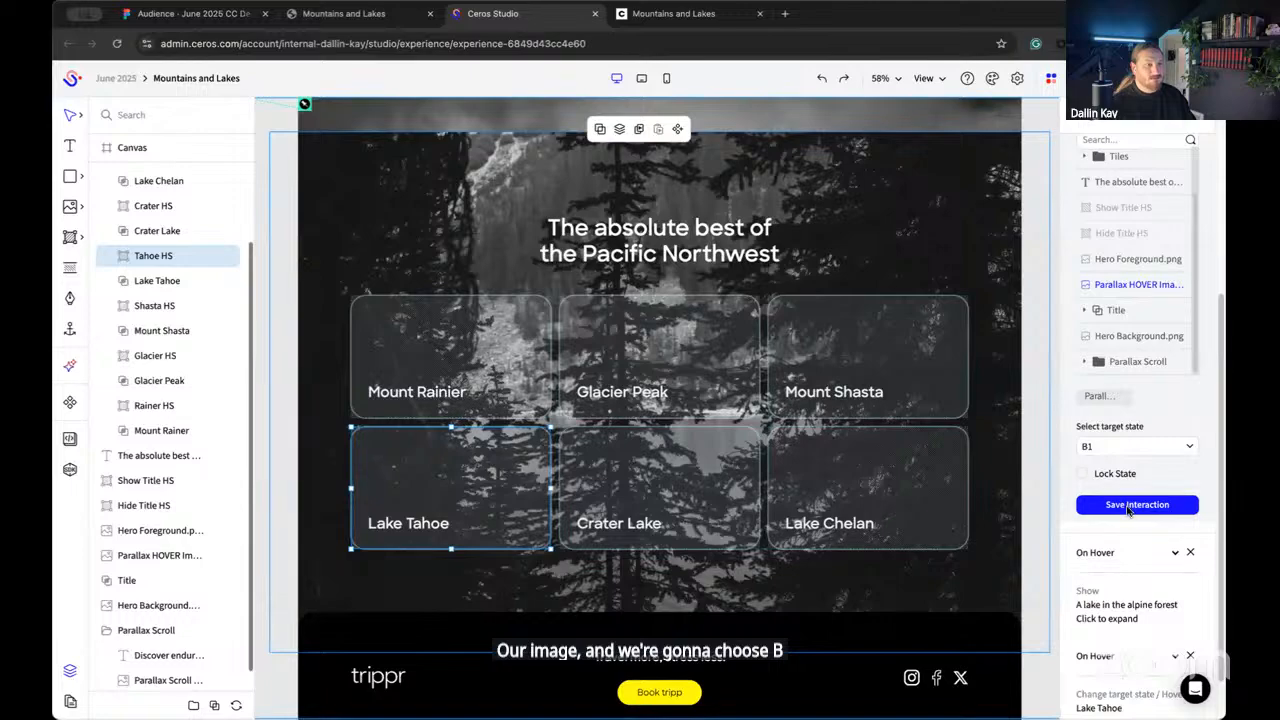
click(1115, 504)
Step: Add a new target state named B2 to the Parallax HOVER image
click(973, 221)
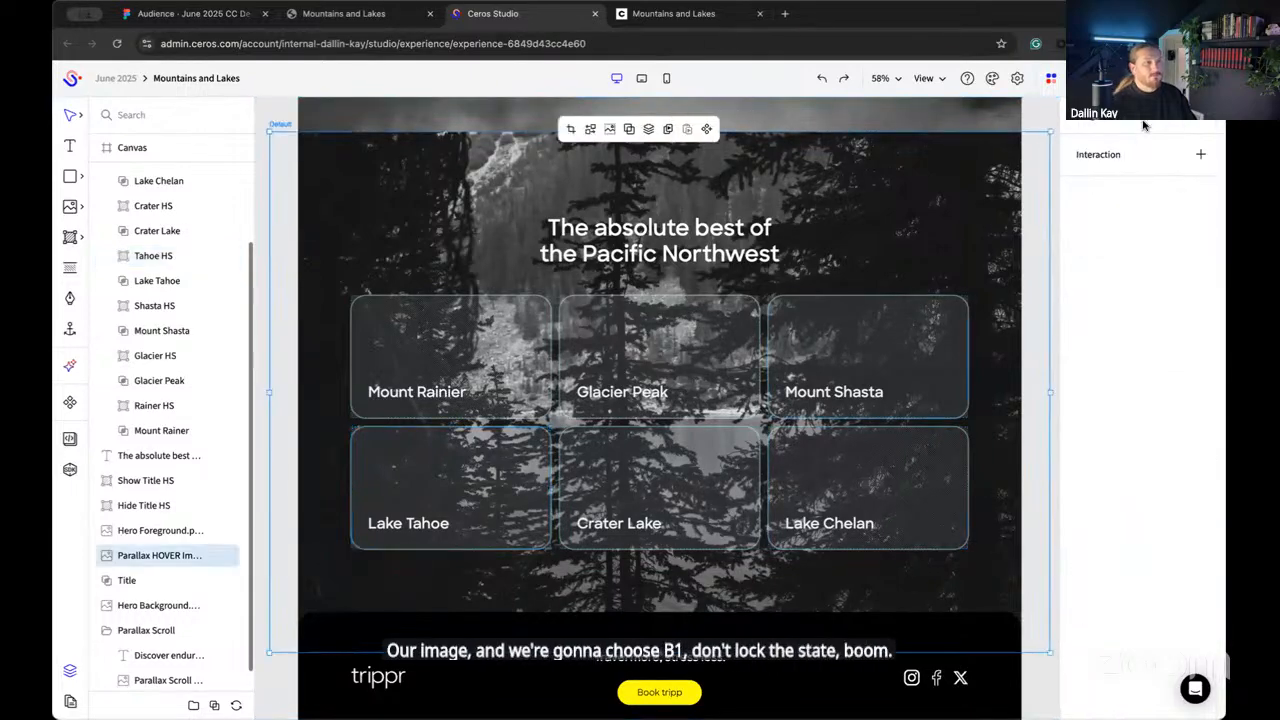
click(1150, 226)
click(1147, 386)
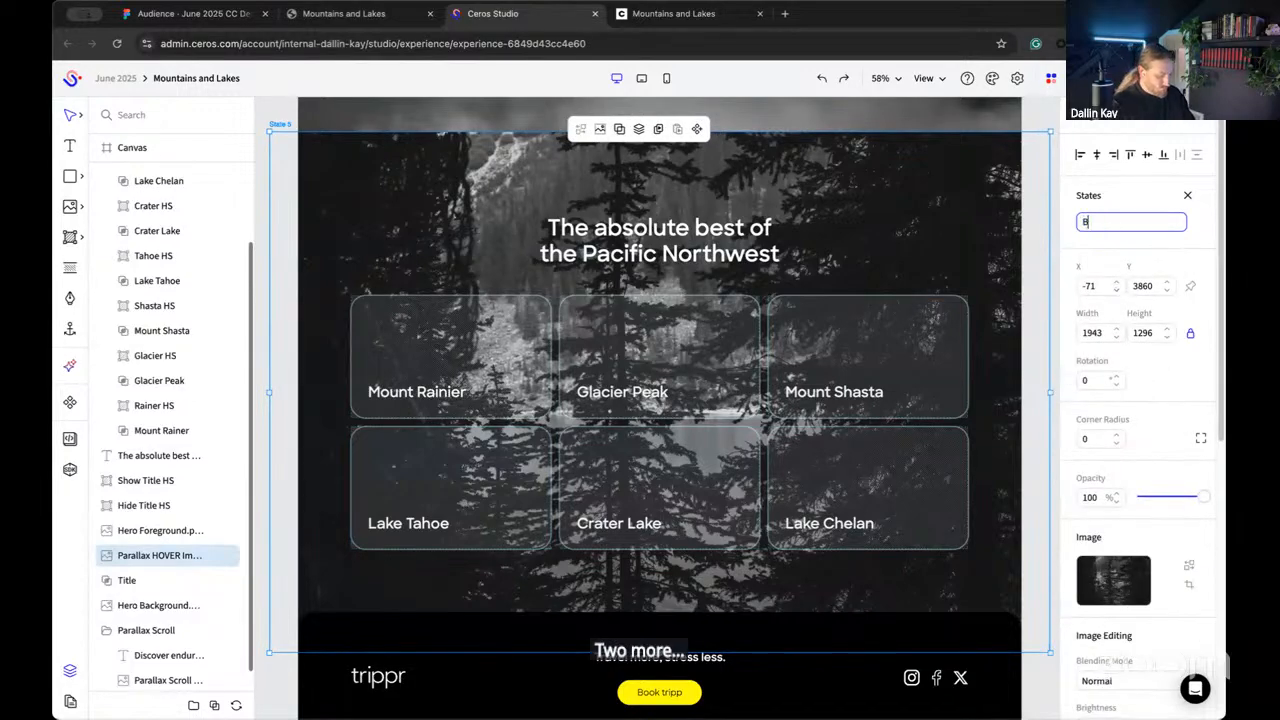
text(B2)
key(Return)
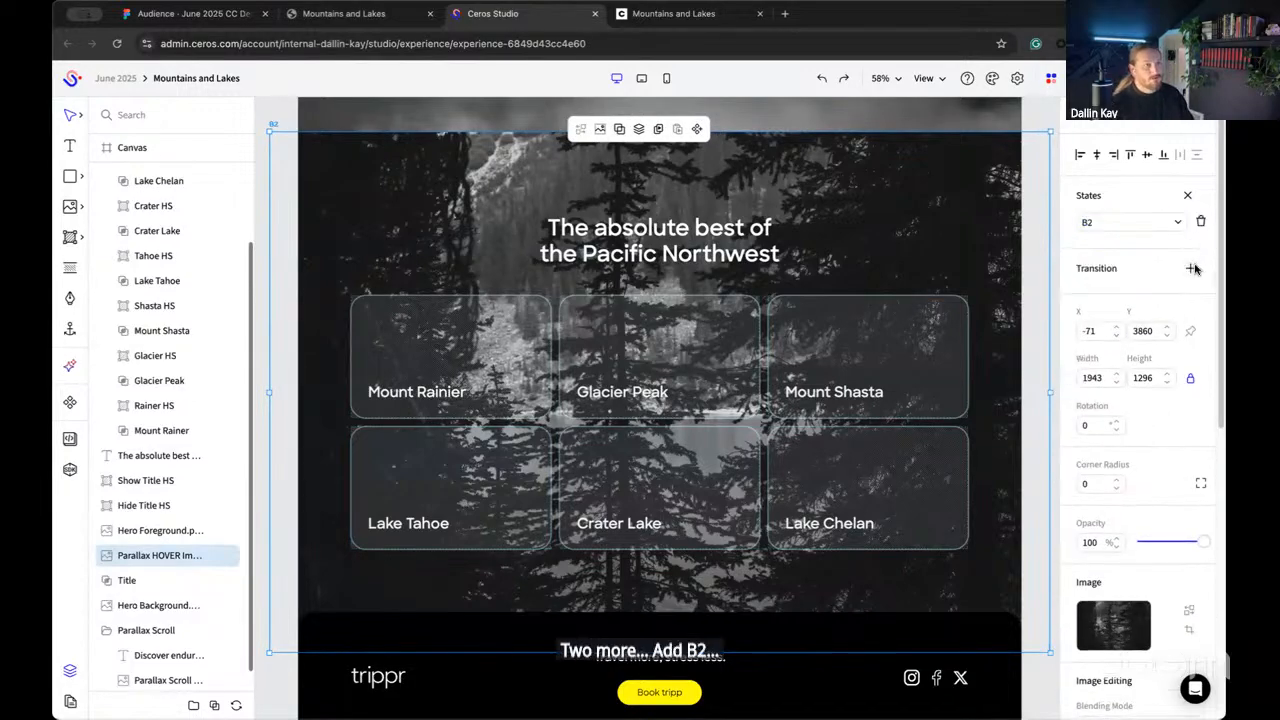
Step: Give the Parallax HOVER image's B2 state a transition with a 0.9 s duration and Ease Out easing
click(1192, 268)
click(1179, 311)
click(1179, 311)
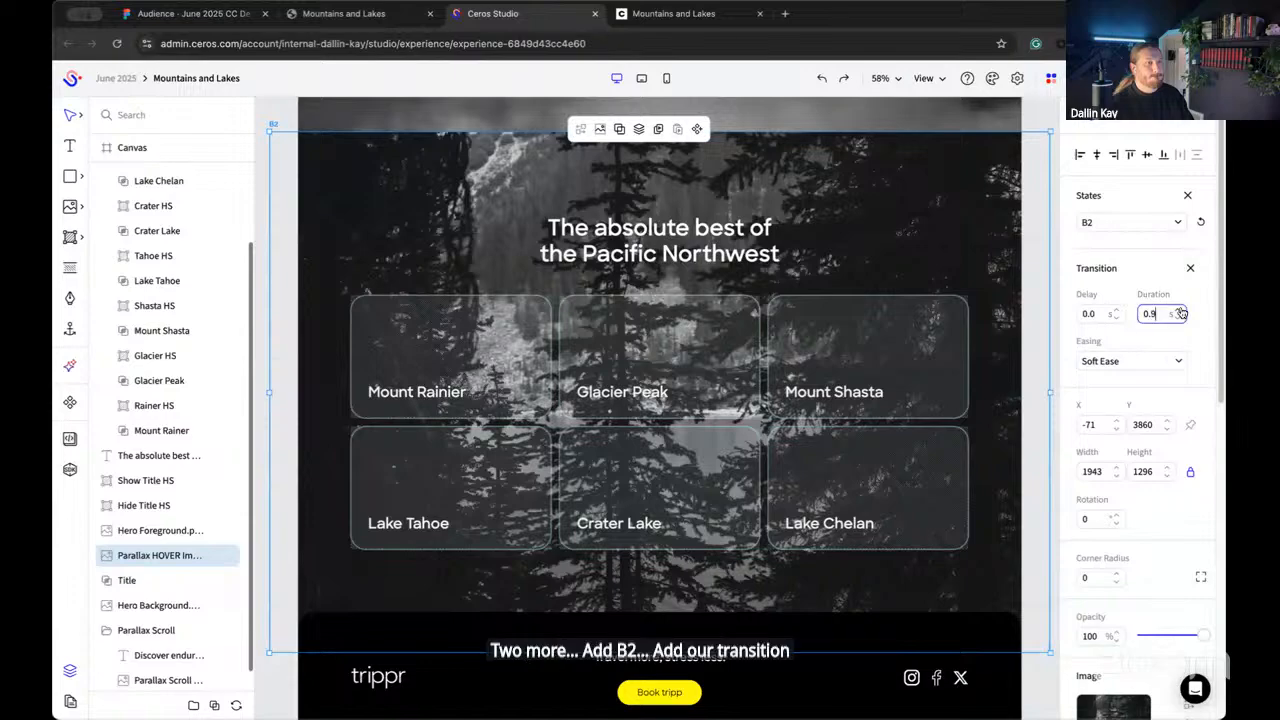
click(1170, 366)
click(1136, 440)
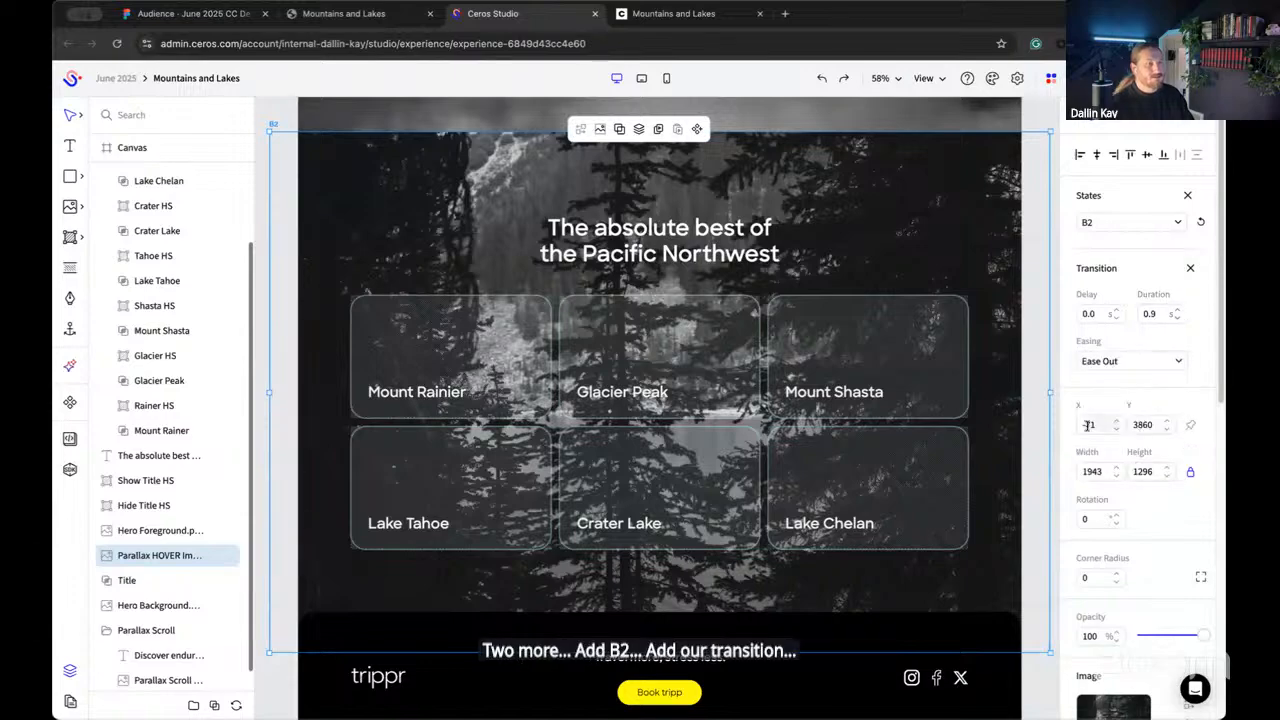
Step: Set the Parallax HOVER image's Y position to 3890 in state B2
click(1148, 424)
key(BackSpace)
text(0)
key(shift+Tab)
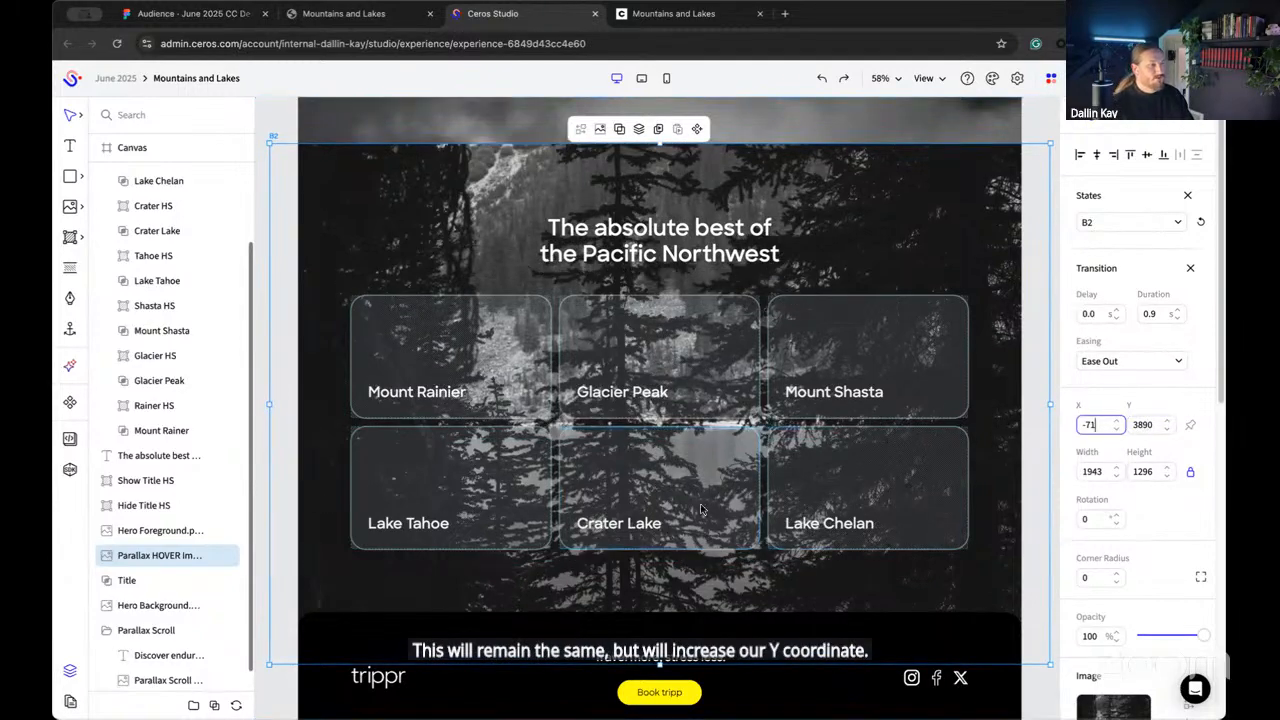
Step: Add a hover interaction to the Crater HS hotspot that changes the Parallax HOVER image's target state to B2, without locking the state
click(700, 510)
click(1145, 122)
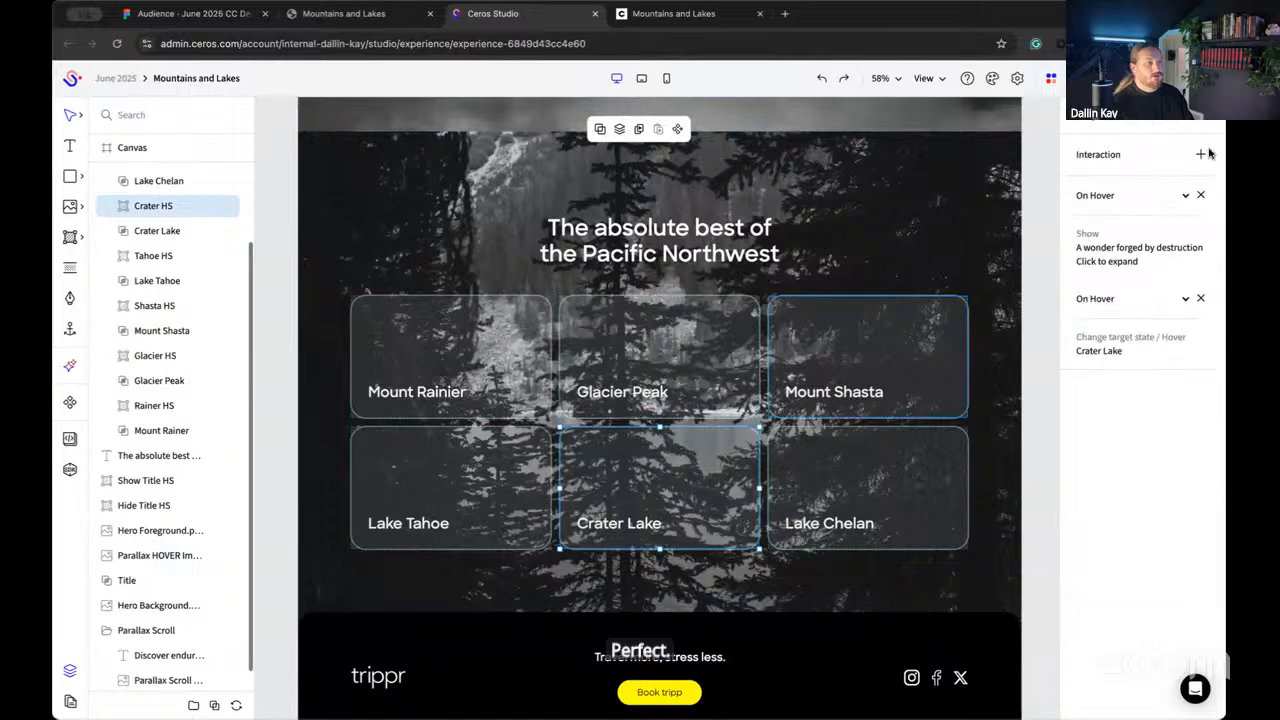
click(1203, 154)
click(1142, 253)
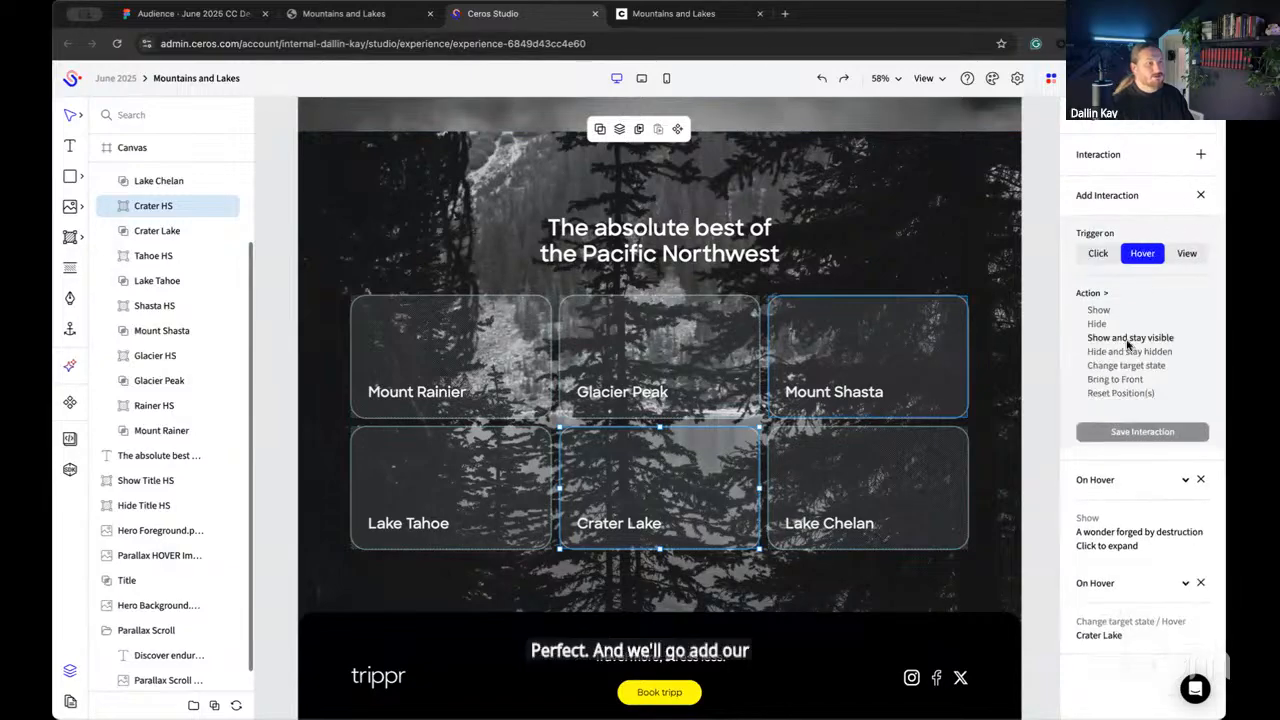
click(1124, 366)
click(1128, 645)
scroll(1185, 632, down, 3)
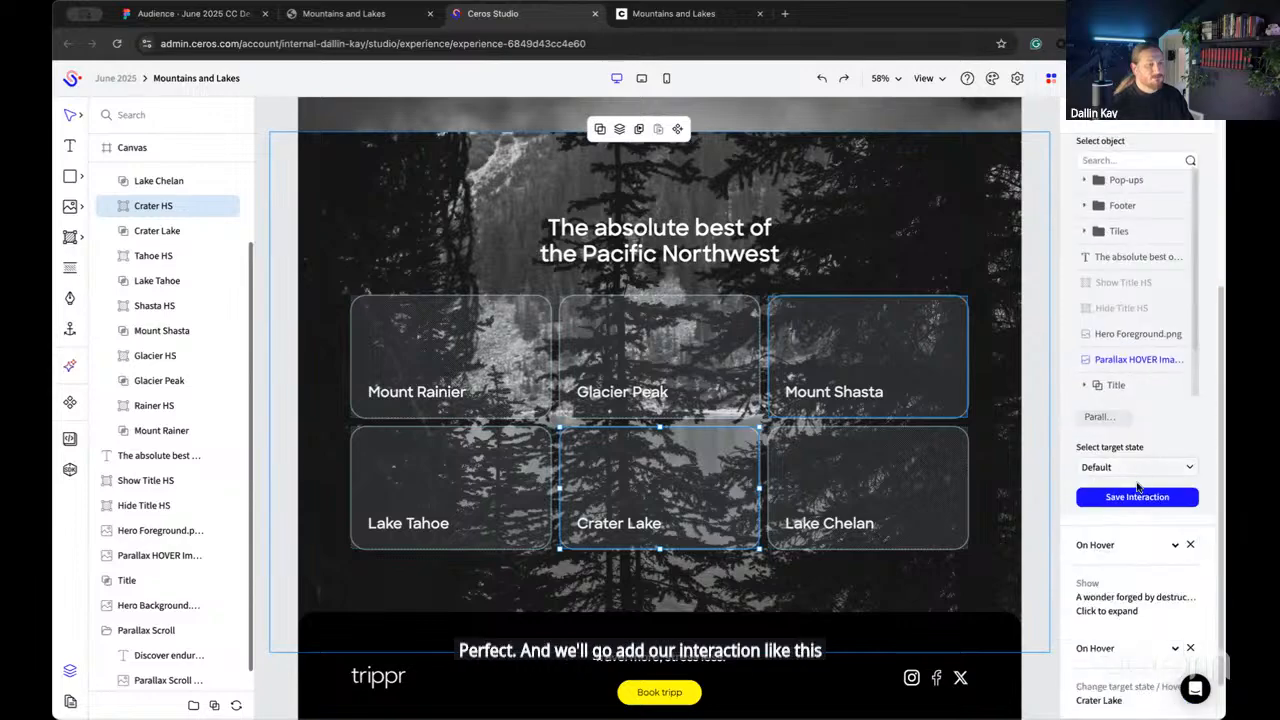
click(1135, 468)
click(1130, 600)
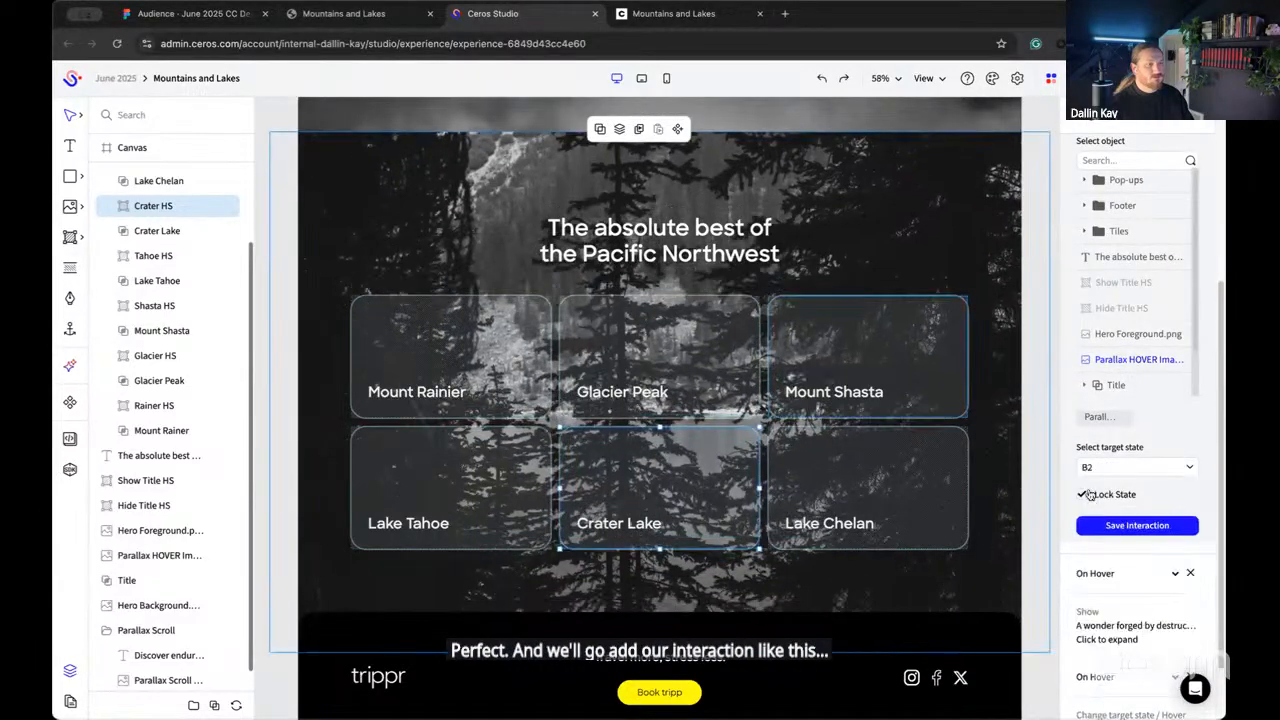
click(1131, 525)
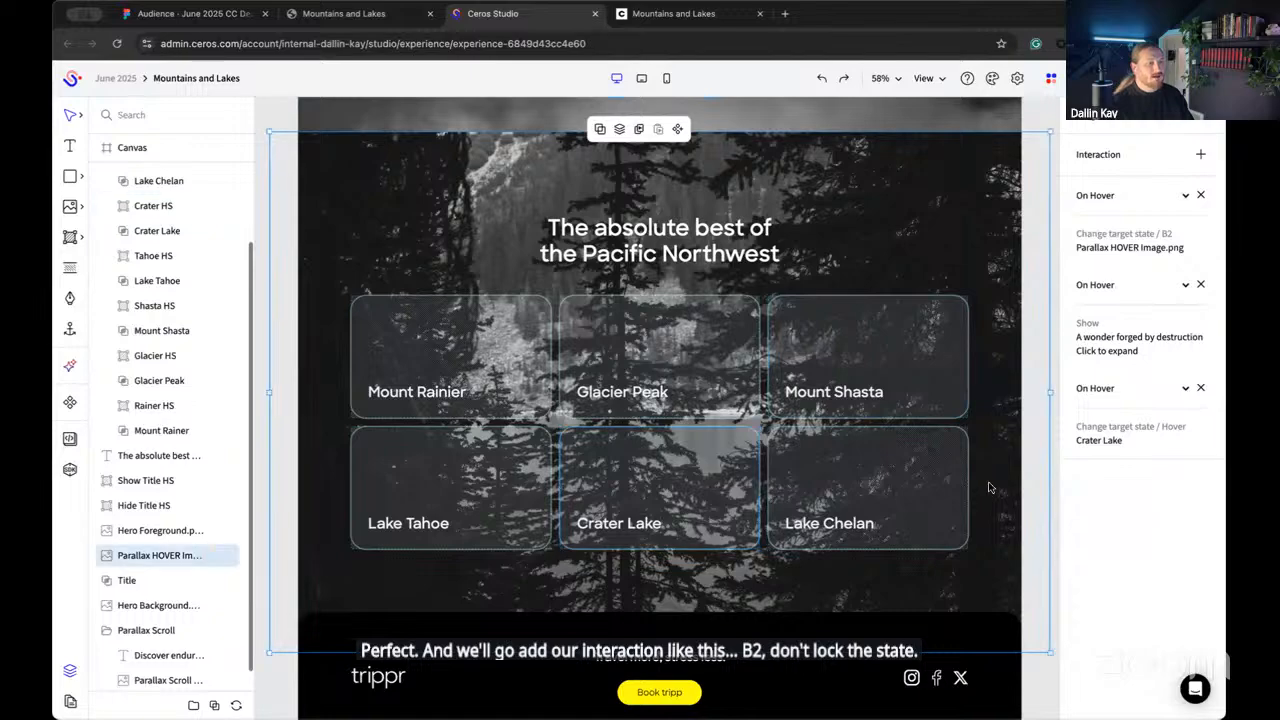
Step: Add a new target state named B3 to the Parallax HOVER image
click(1083, 121)
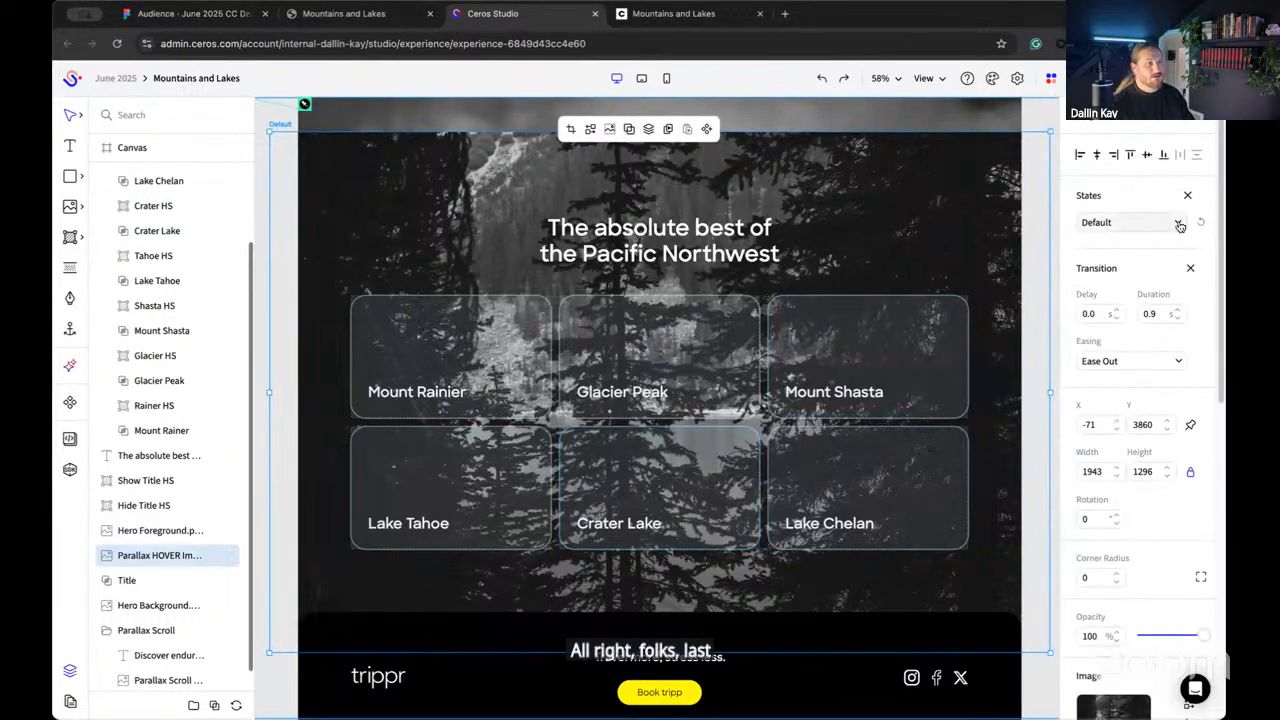
click(1179, 225)
click(1143, 395)
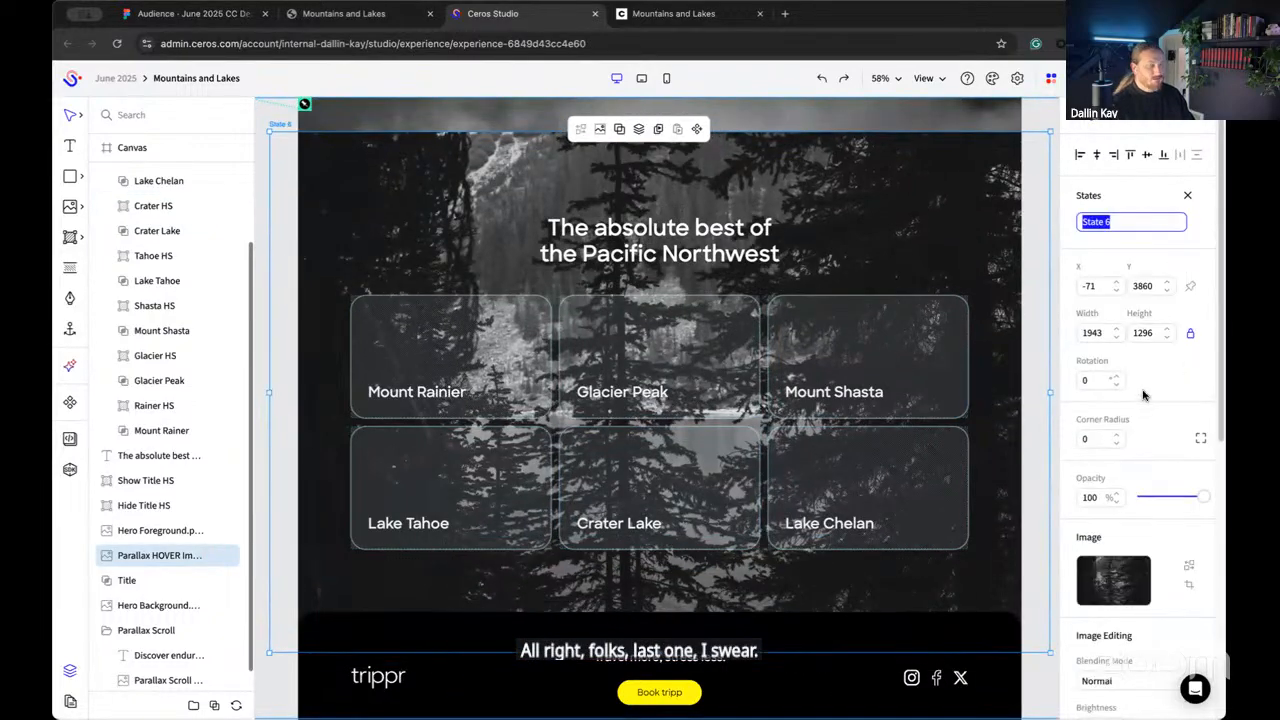
text(B3)
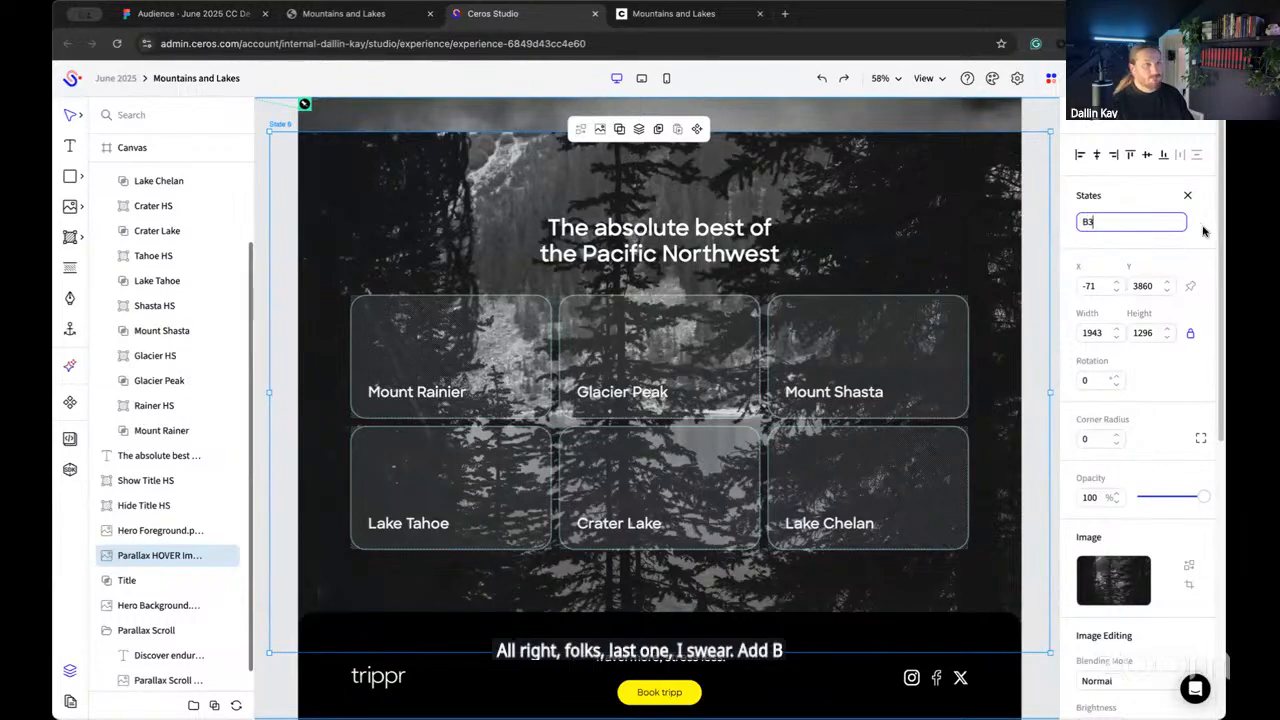
key(Return)
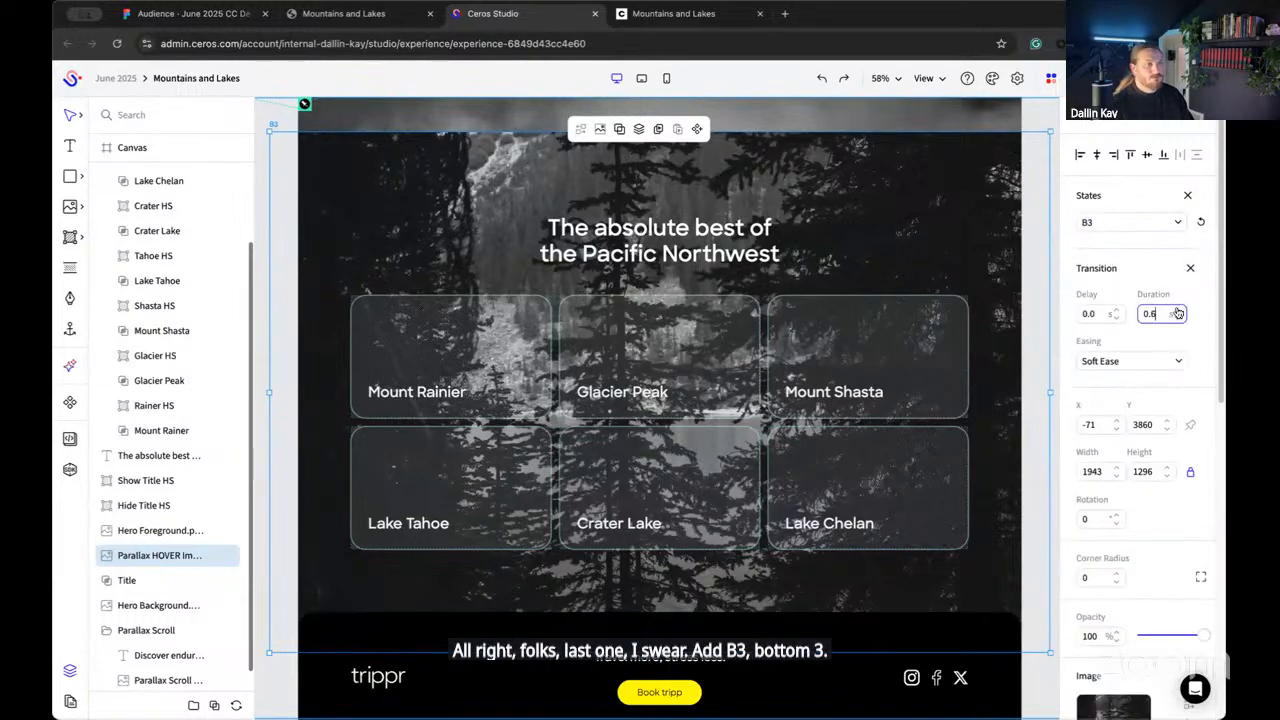
Step: Set the B3 state's transition on the Parallax HOVER image to a 0.9 s duration and Ease Out easing
click(1177, 310)
click(1130, 361)
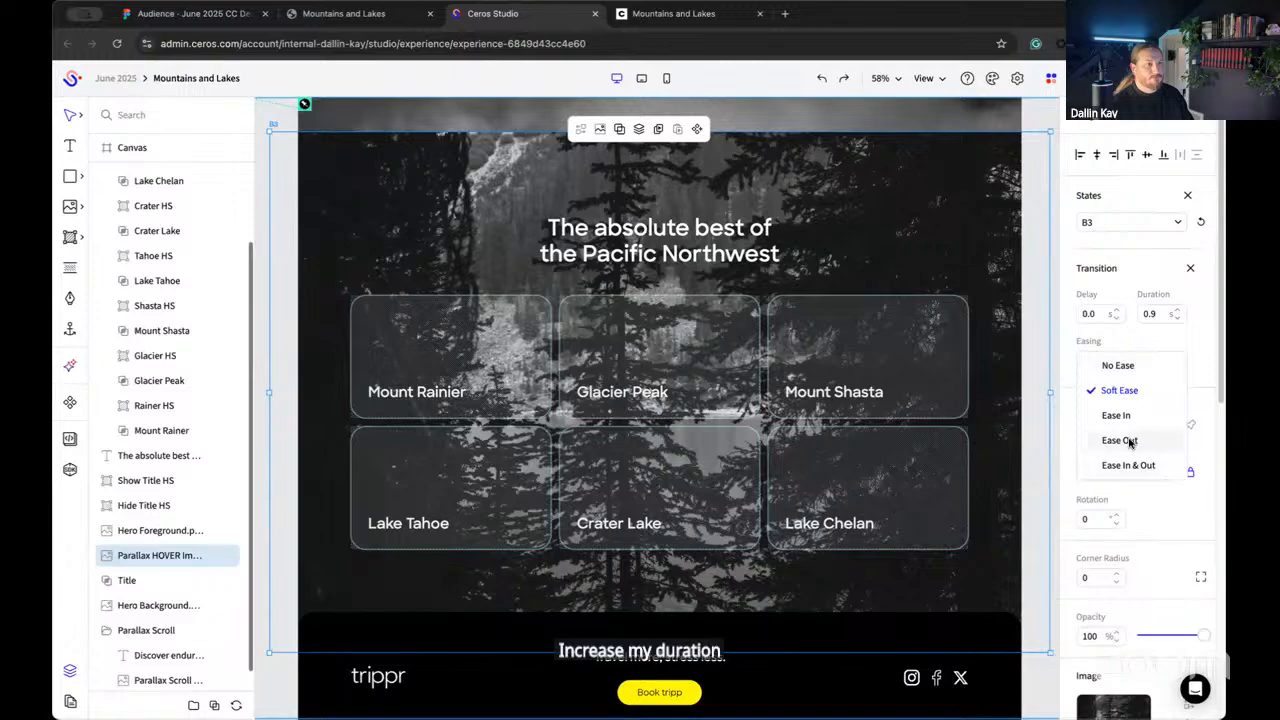
click(1130, 438)
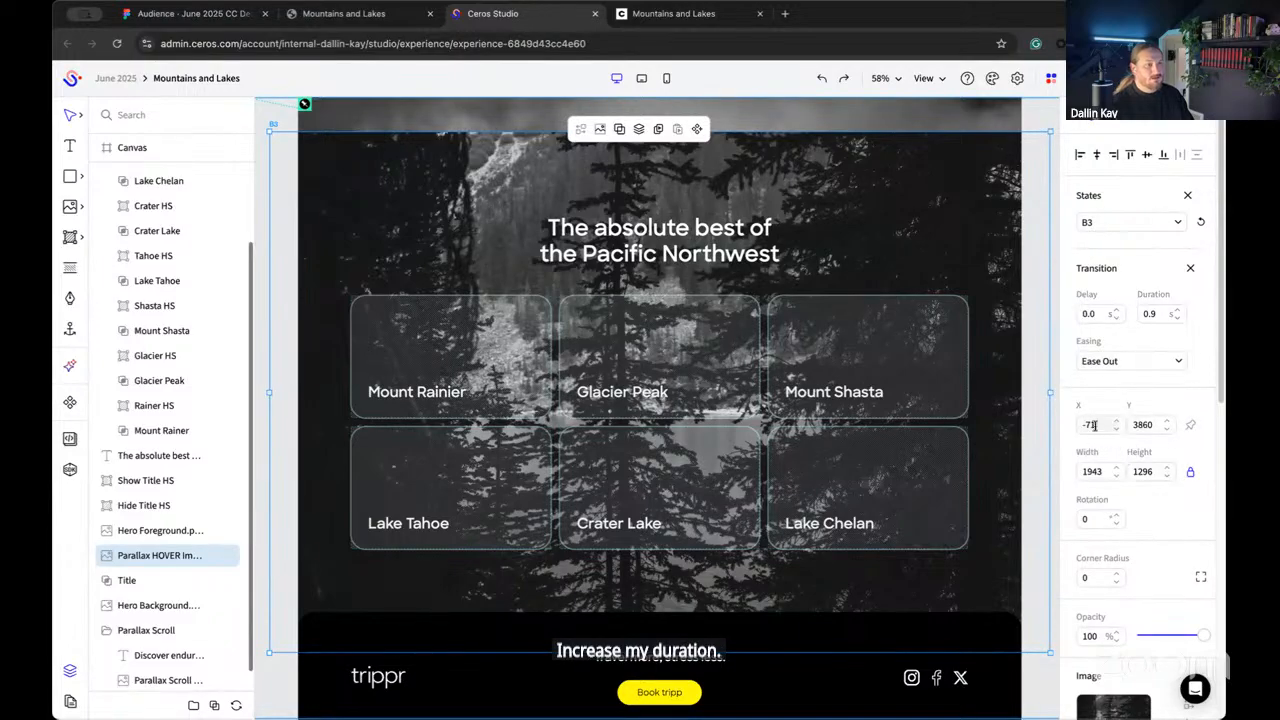
Step: Position the Parallax HOVER image at X -41 and Y 3890 in state B3
key(BackSpace)
text(4)
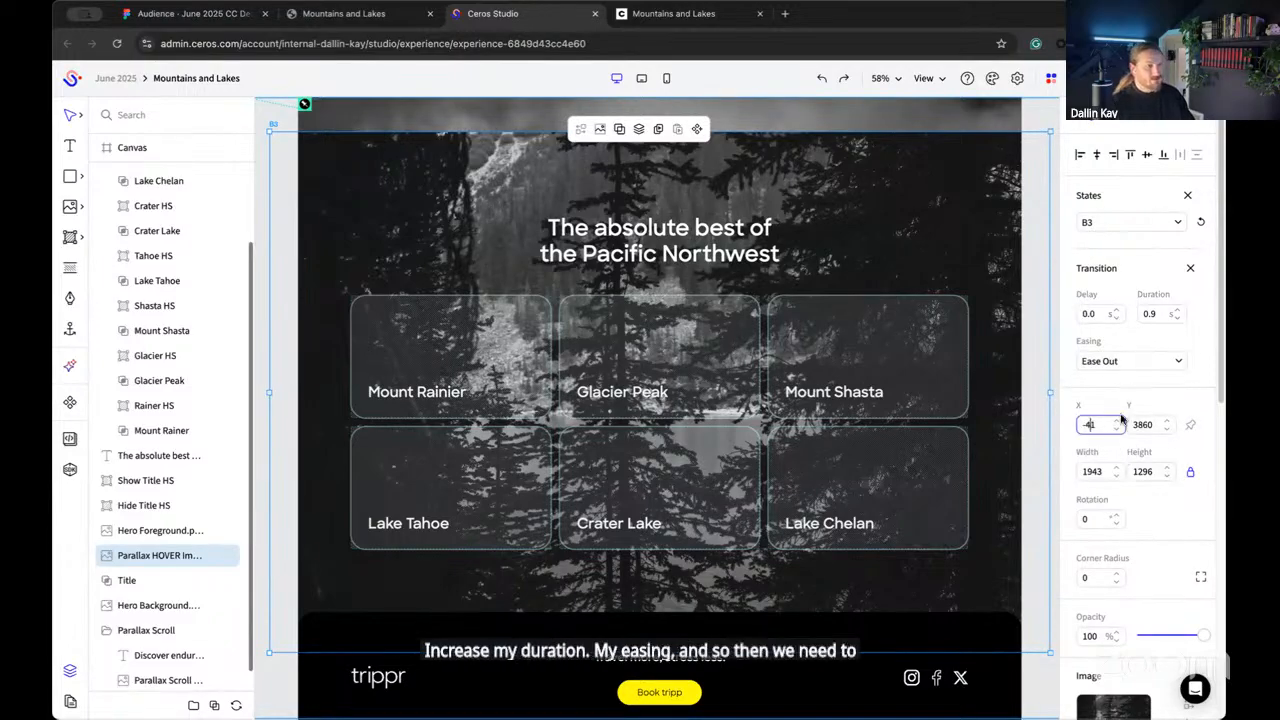
click(1145, 428)
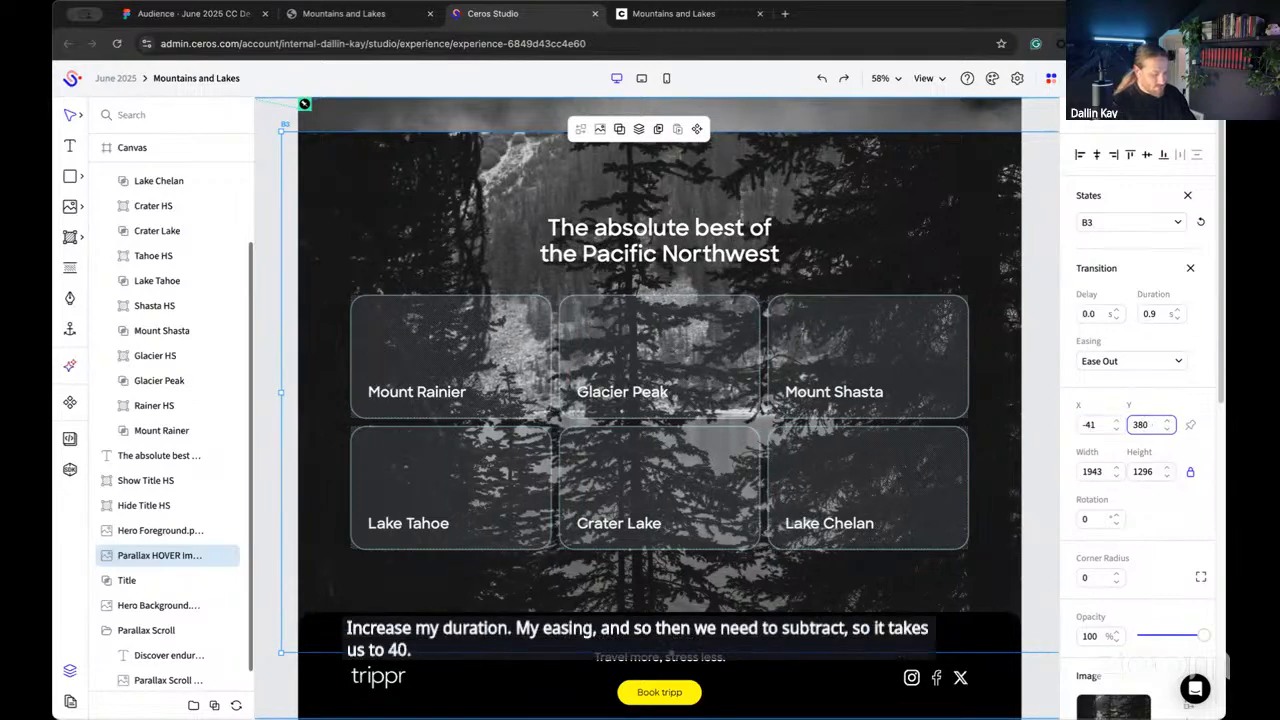
text(9)
click(1100, 426)
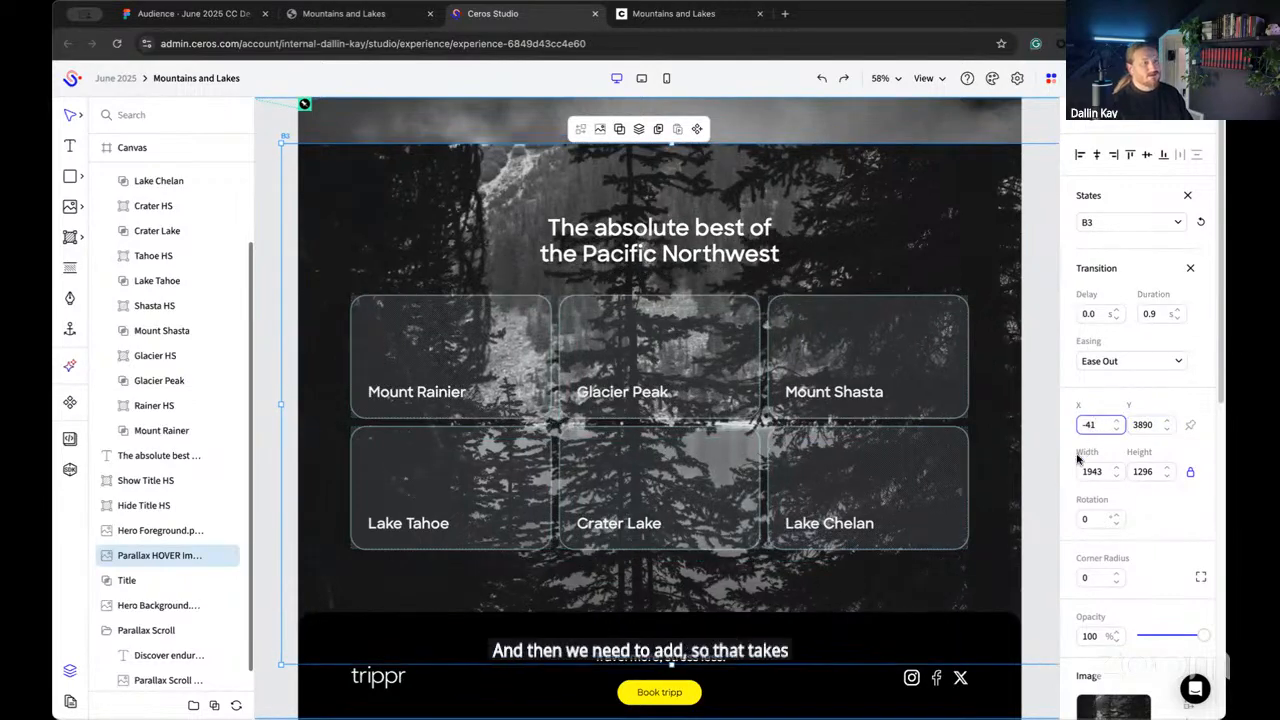
Step: Add a hover interaction to the Chelan HS hotspot that changes the Parallax HOVER image's target state to B3
click(977, 301)
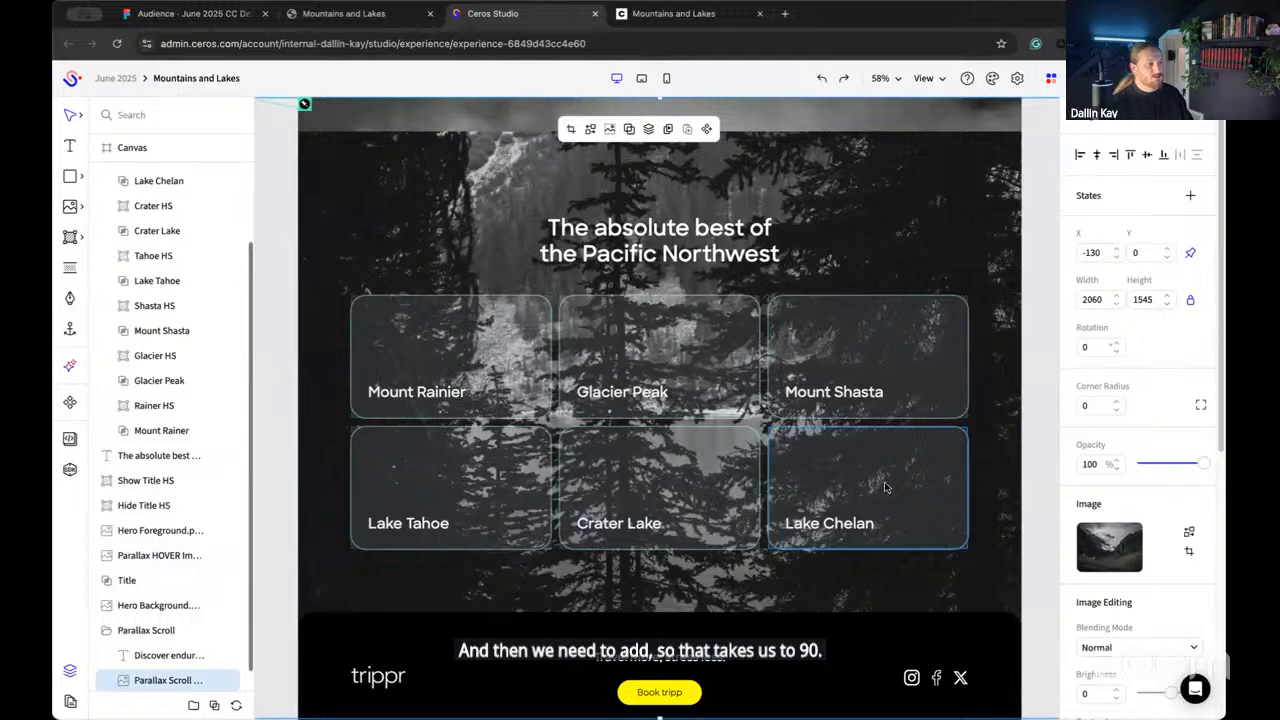
click(871, 519)
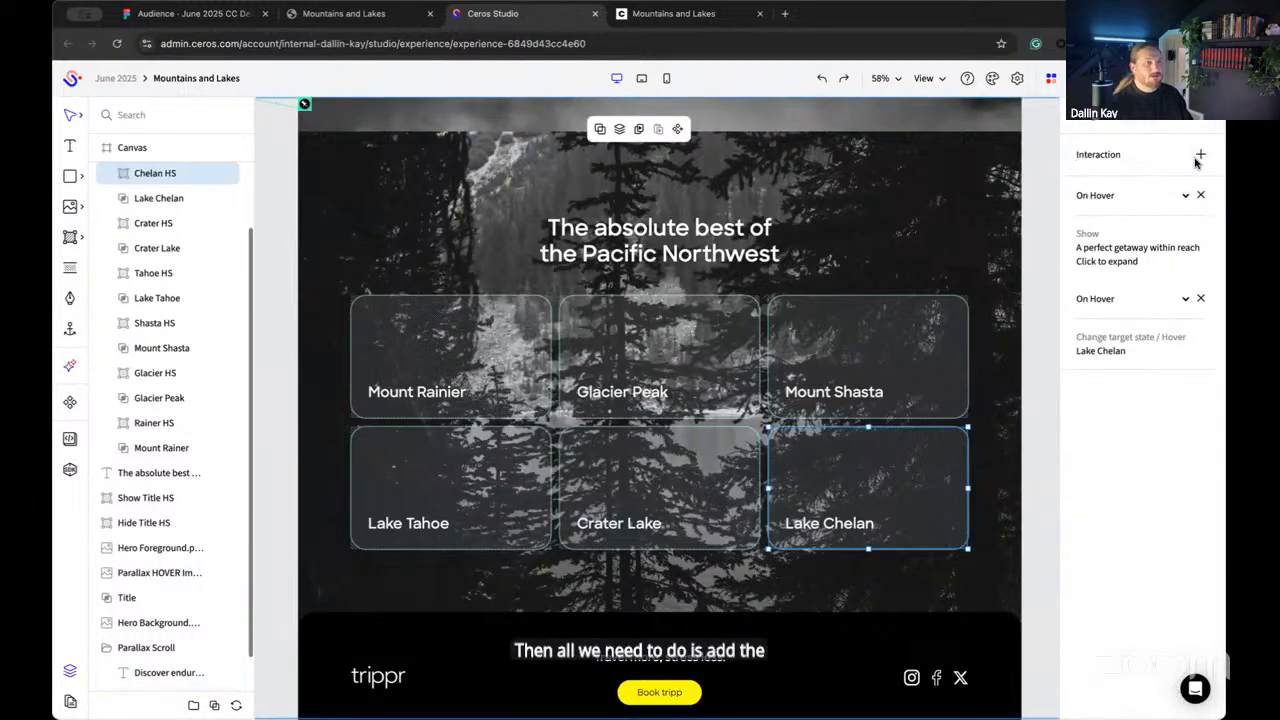
click(1190, 154)
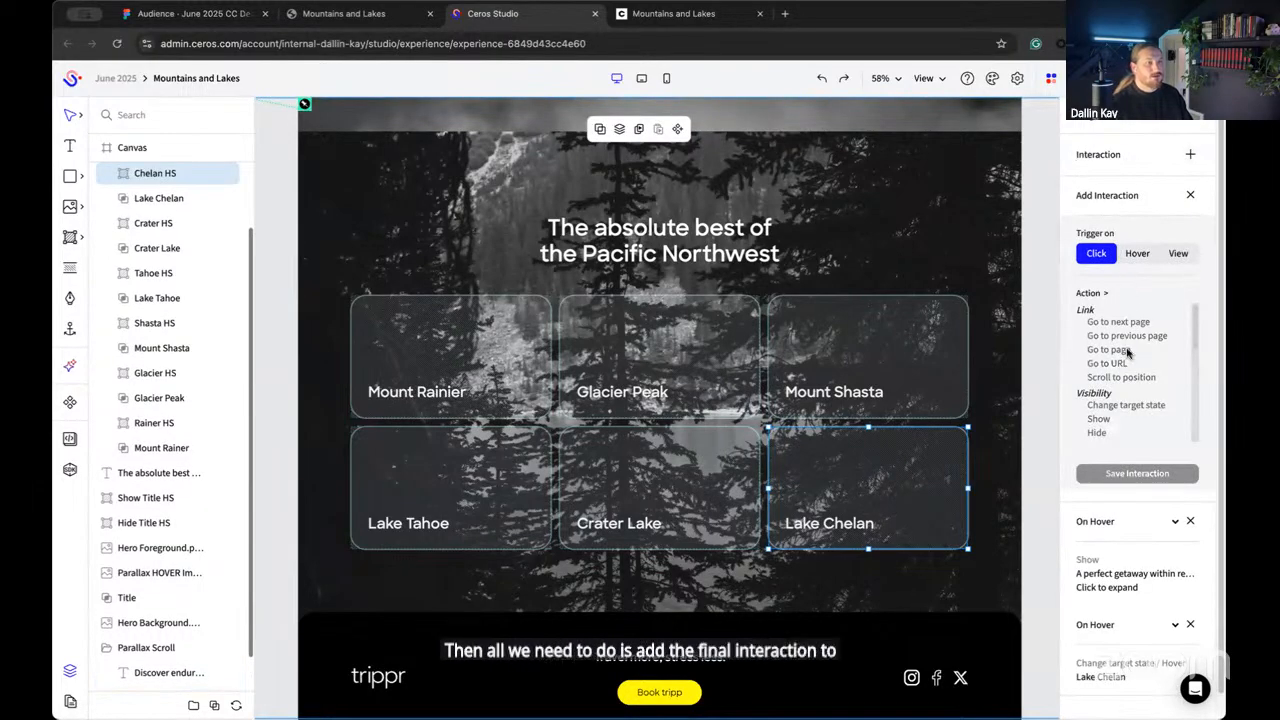
click(1137, 255)
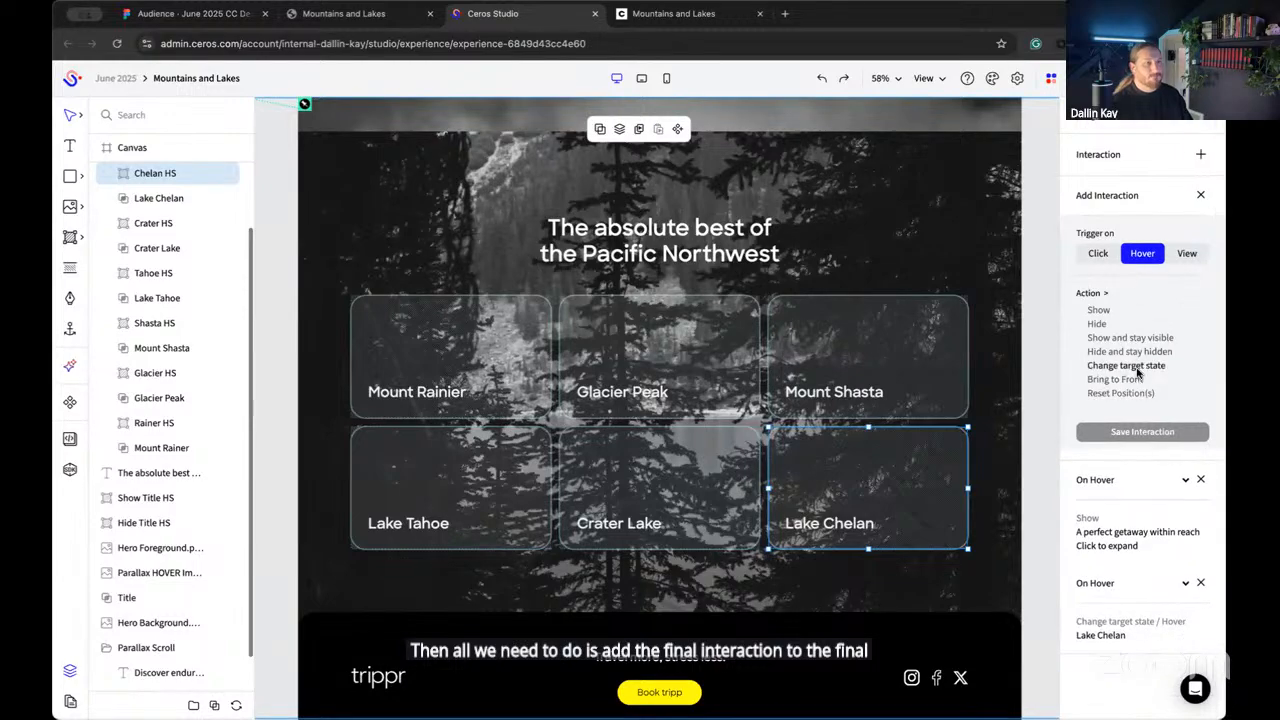
click(1132, 366)
scroll(1116, 606, down, 1)
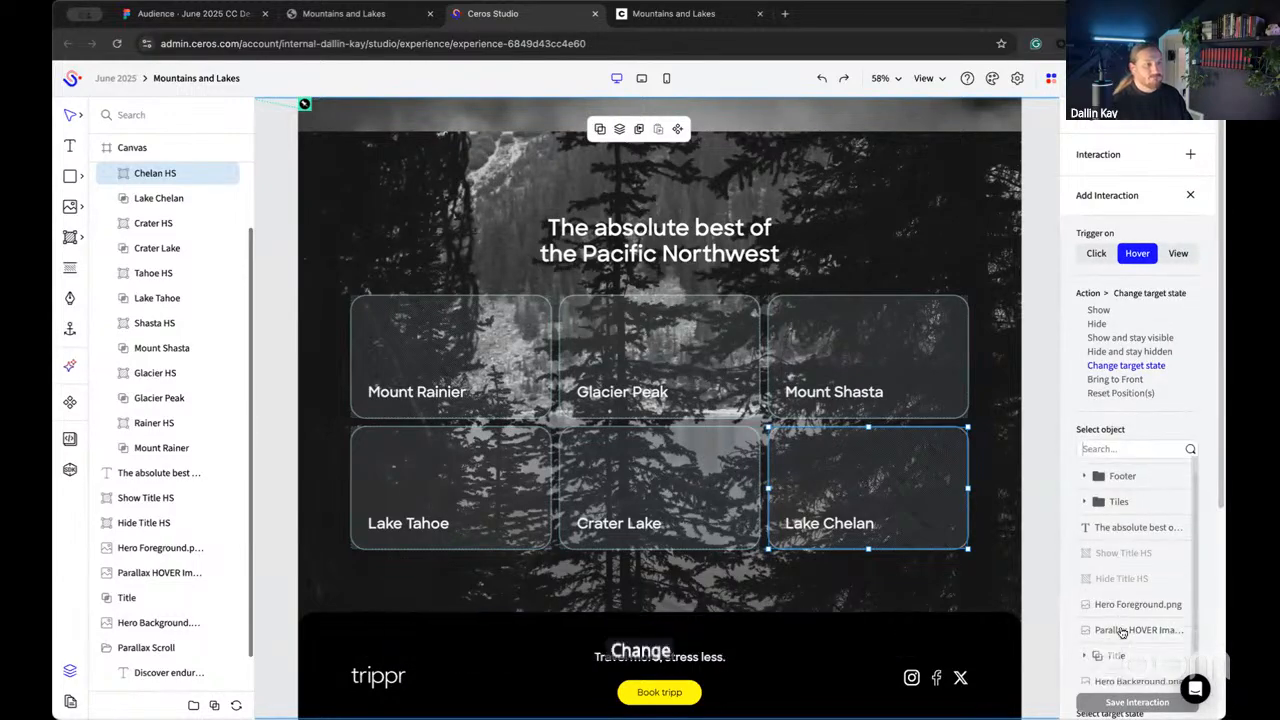
click(1119, 627)
scroll(1202, 608, down, 1)
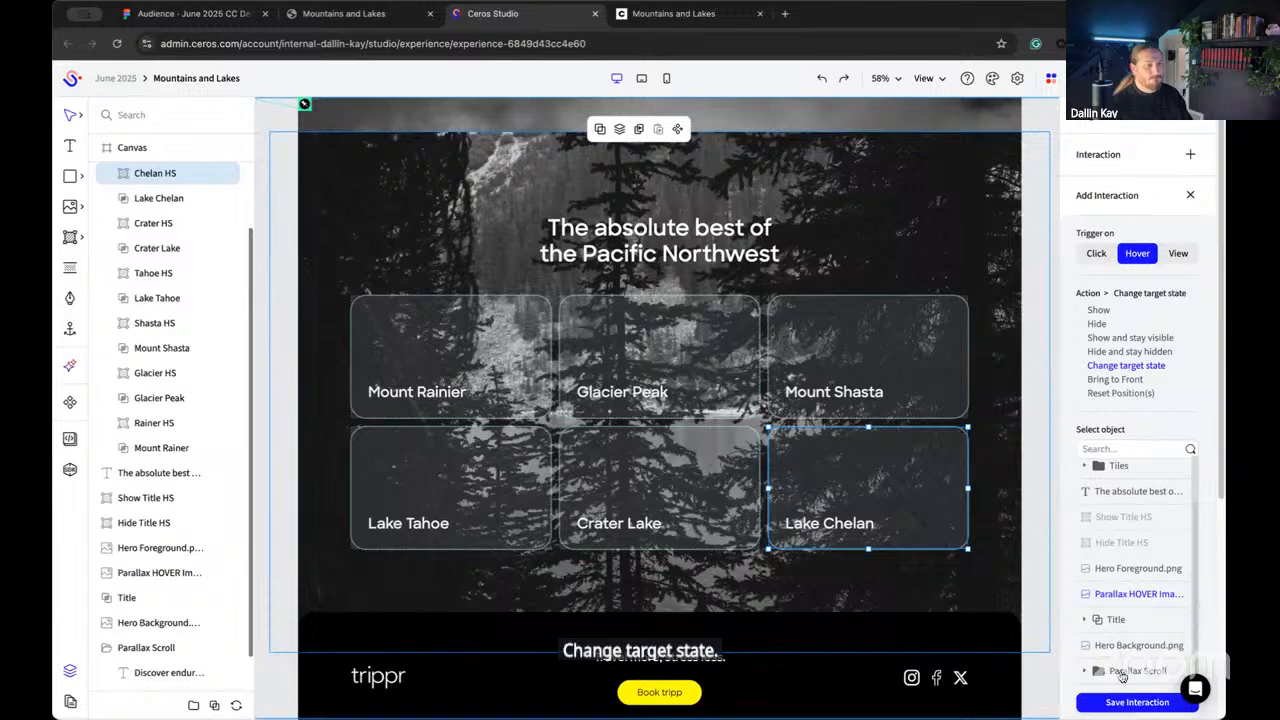
scroll(1208, 630, down, 3)
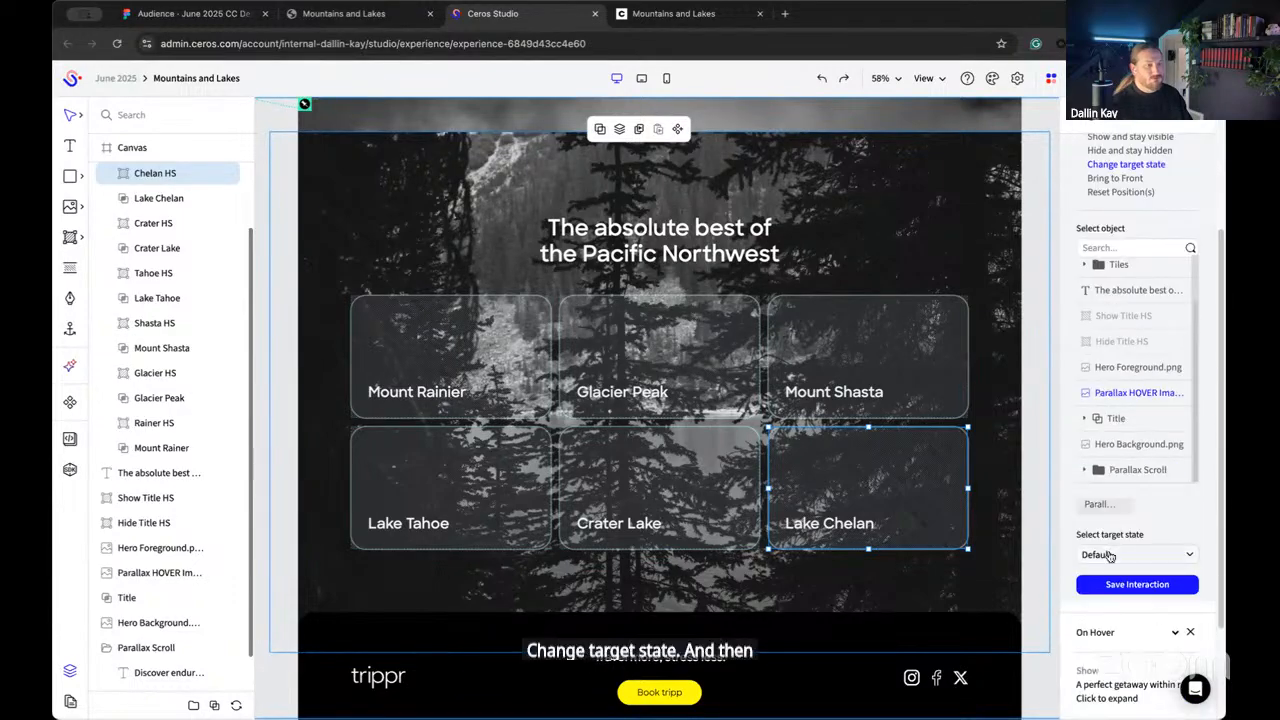
click(1110, 557)
scroll(1112, 667, down, 3)
click(1113, 590)
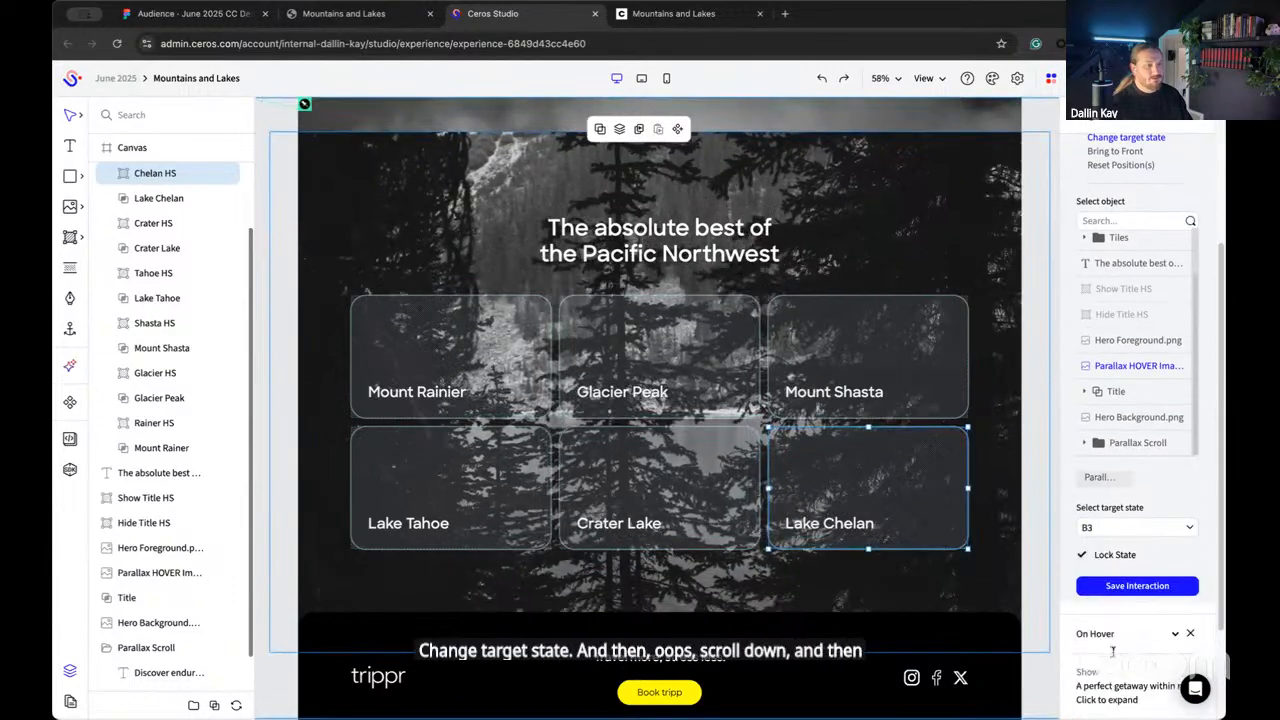
click(1113, 588)
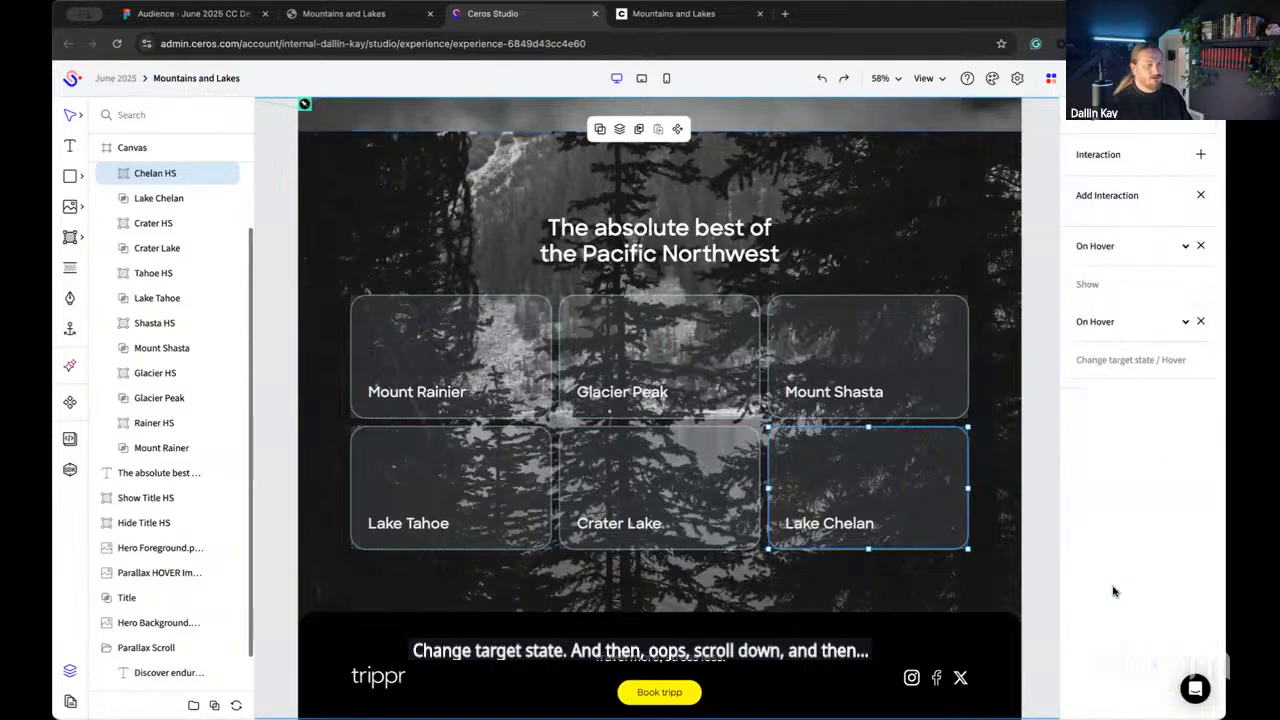
Step: Review the interactions on the Lake Tahoe, Mount Rainier, Glacier Peak, Mount Shasta and Crater Lake hotspots for the correct target states
click(656, 453)
click(467, 443)
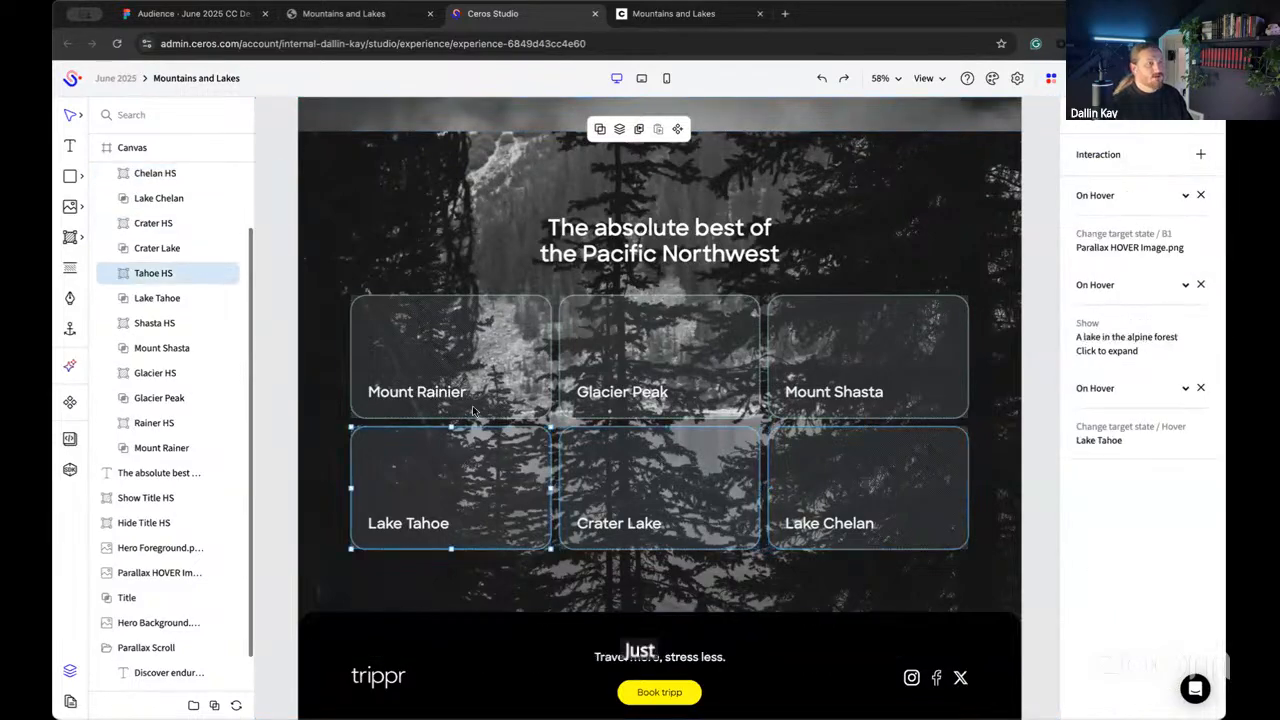
click(505, 400)
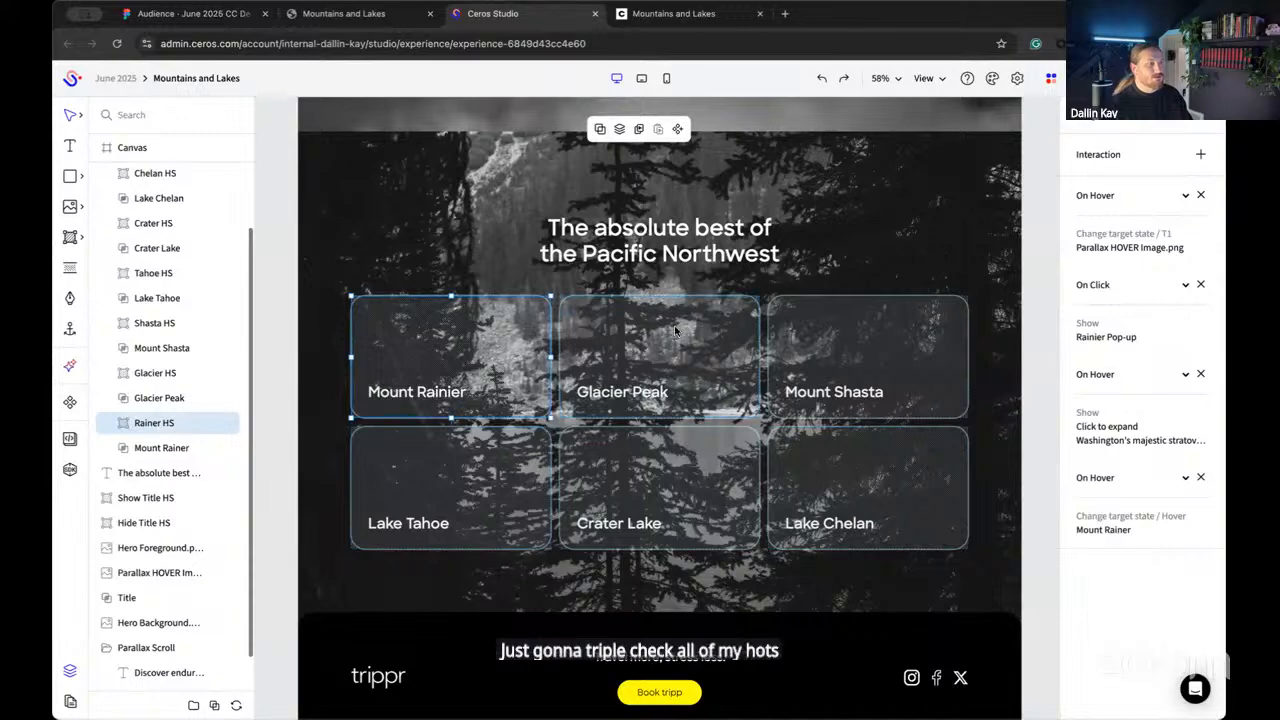
click(700, 345)
click(838, 325)
click(688, 458)
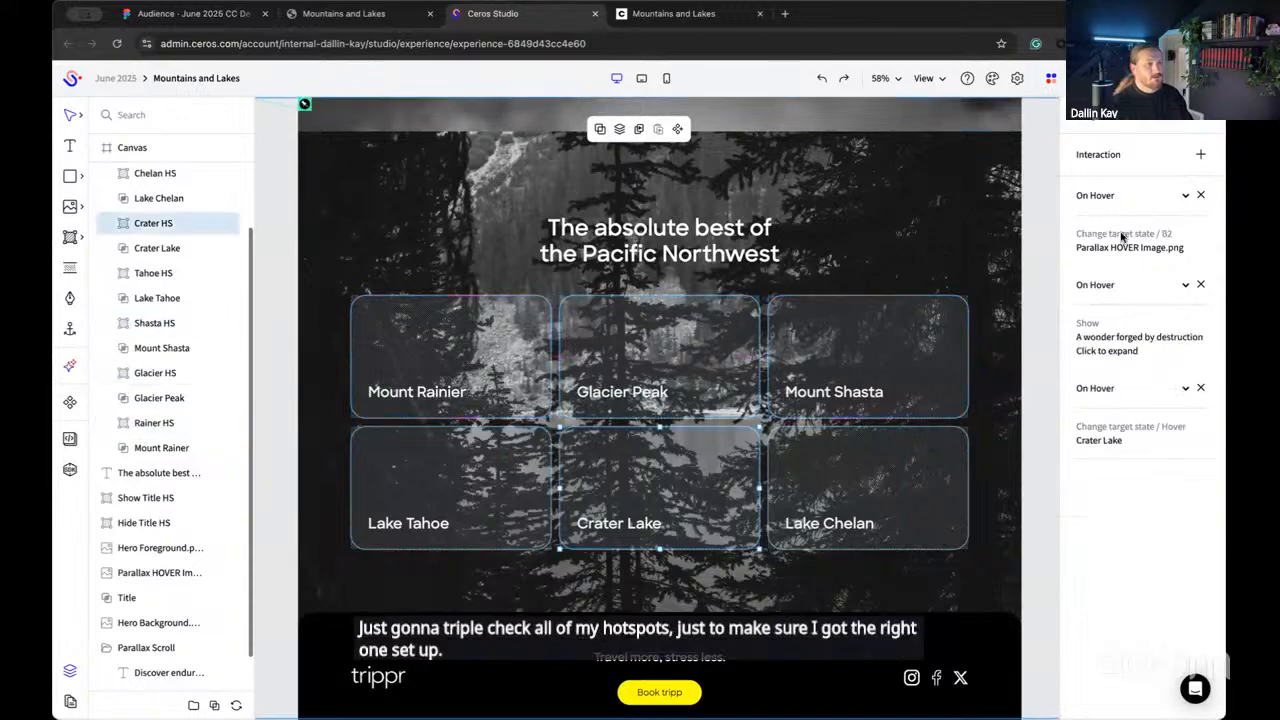
Step: Check the Lock State setting of the Parallax HOVER image interactions on the Crater HS and Tahoe HS hotspots
click(1186, 197)
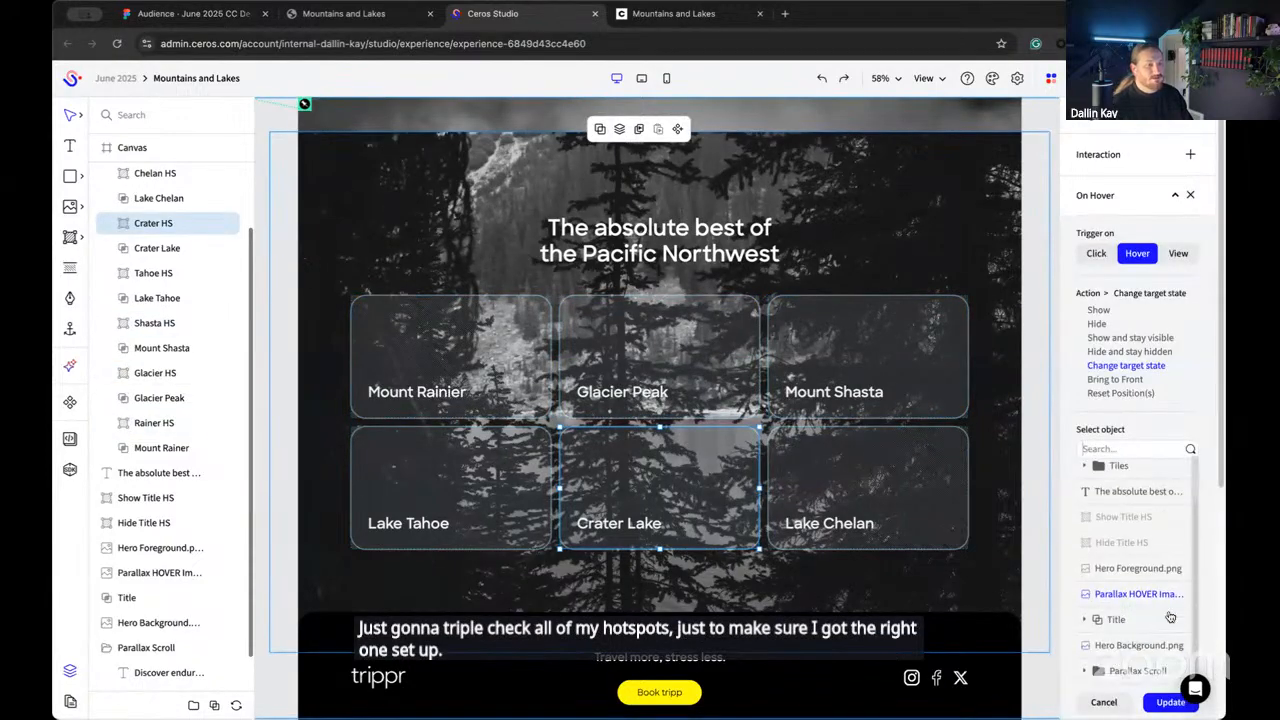
scroll(1170, 617, down, 5)
click(393, 478)
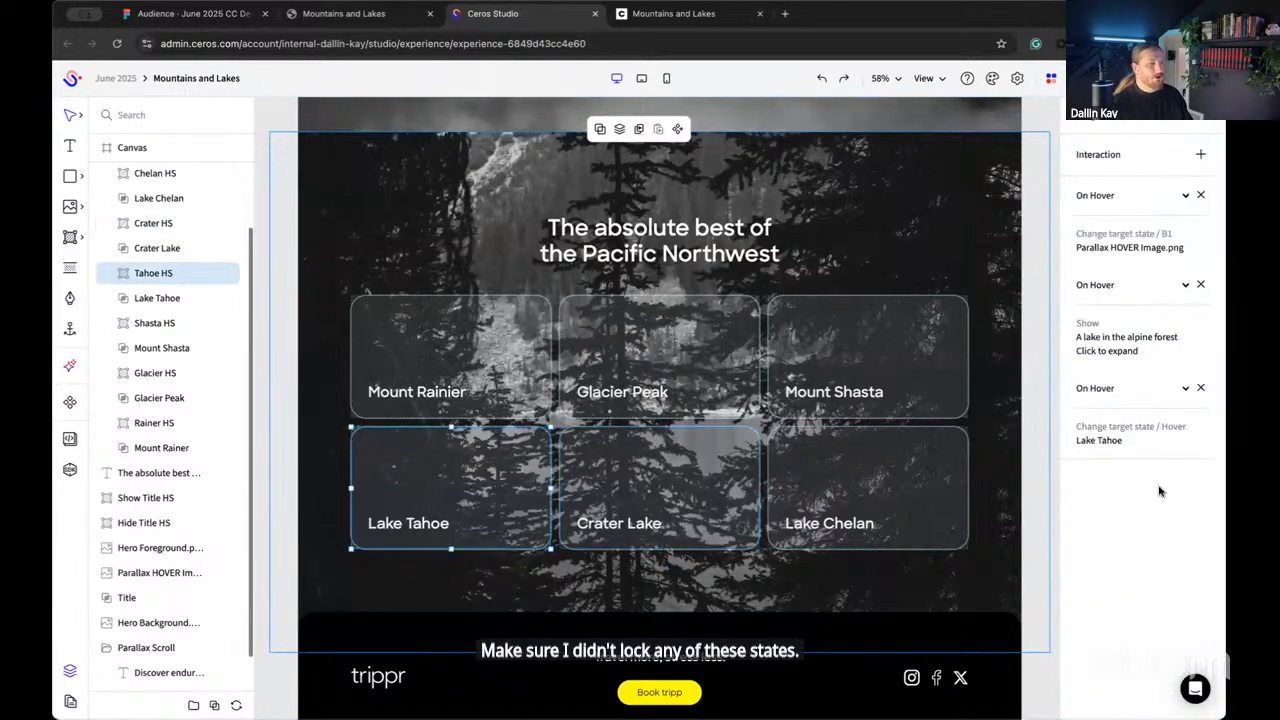
click(1186, 196)
scroll(1200, 480, down, 5)
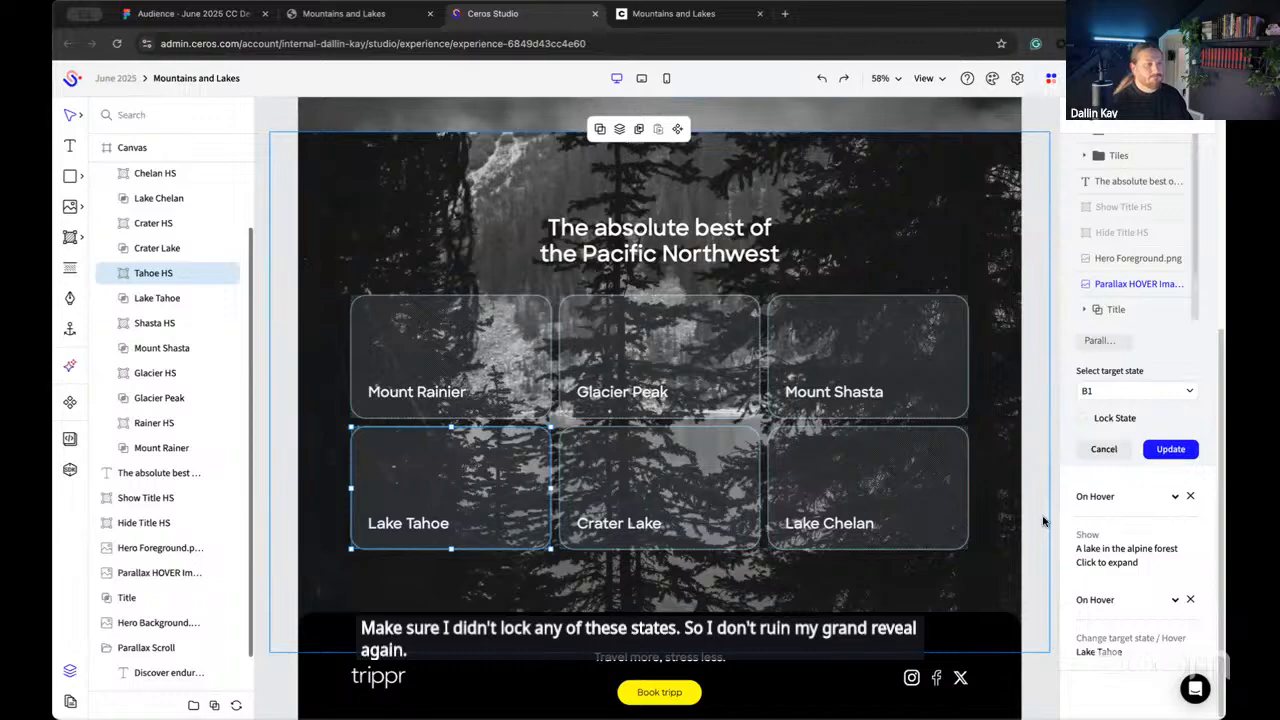
Step: Deselect the Tahoe HS hotspot, then switch to the viewable Mountains and Lakes page and check the hero's scroll effect
click(1032, 119)
click(700, 13)
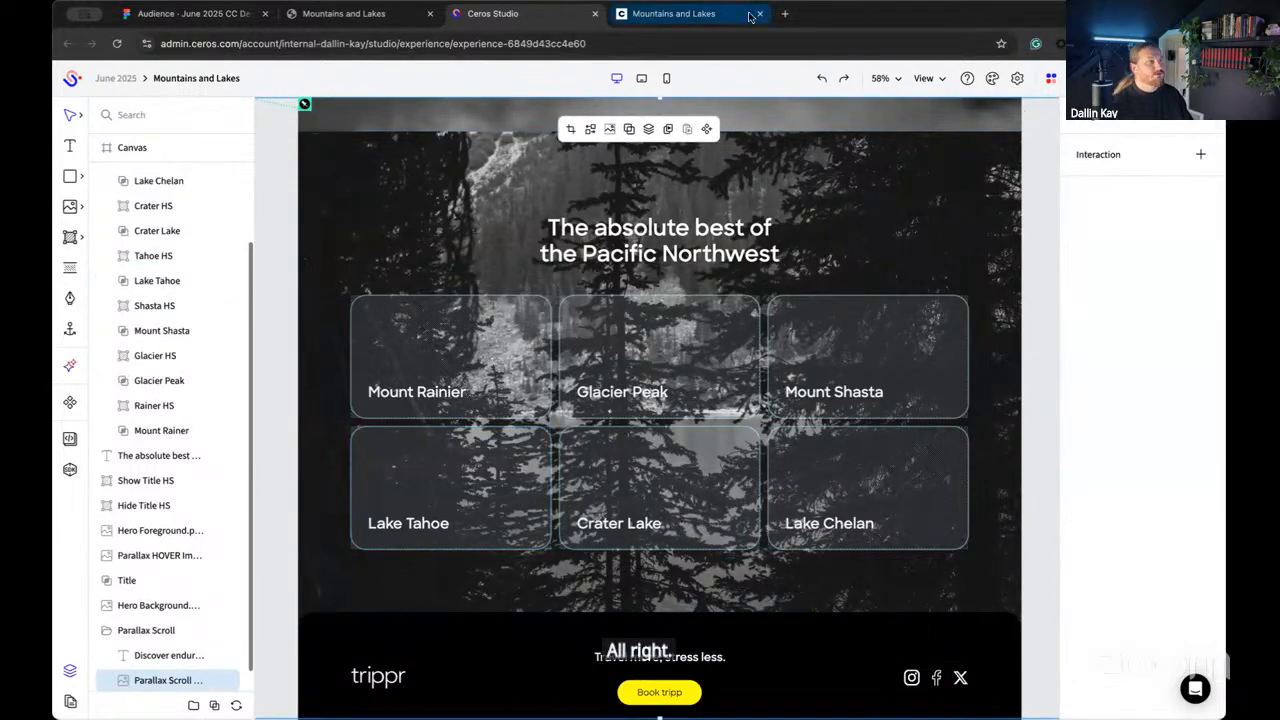
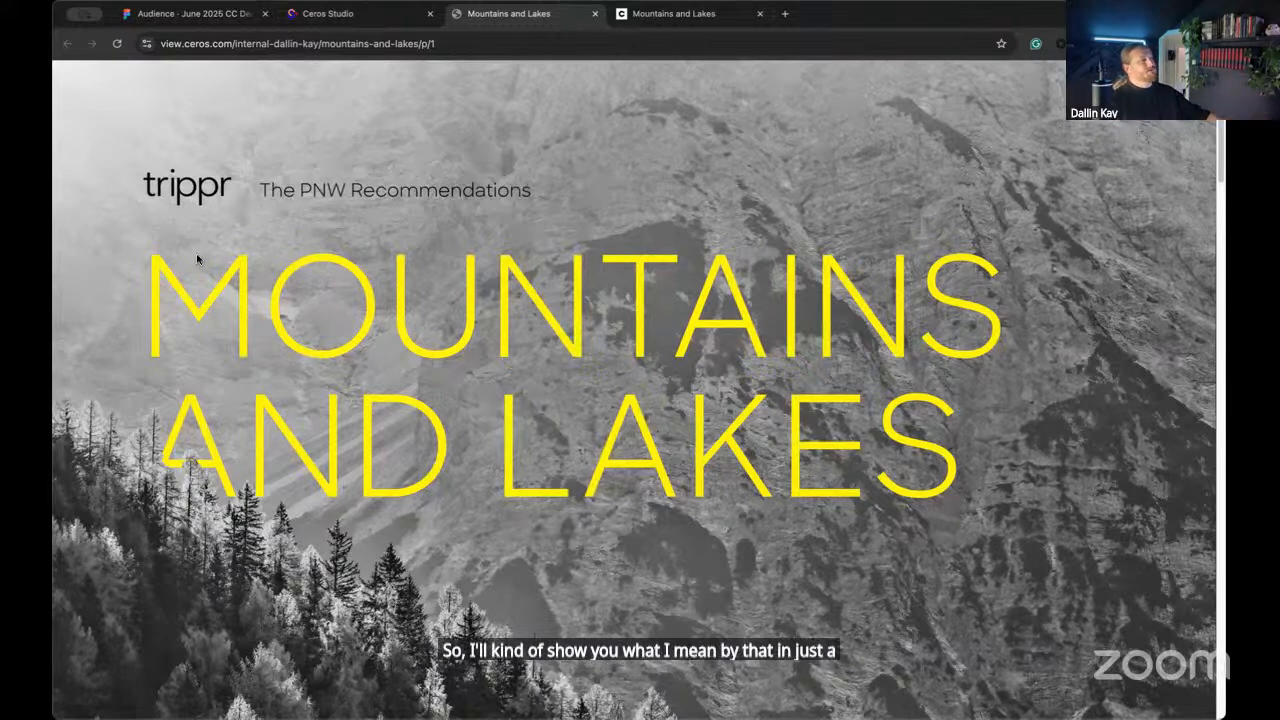
scroll(114, 203, down, 5)
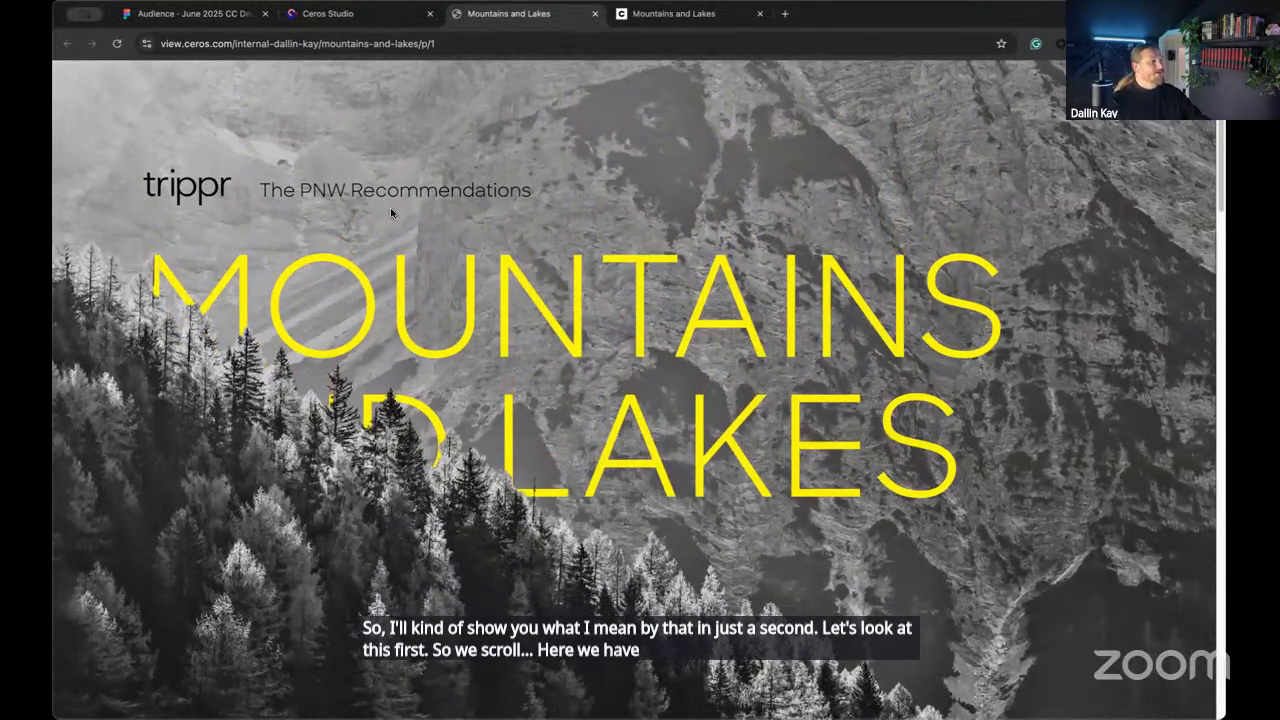
Step: Return to Ceros Studio, close the Embed dialog and collapse the Tiles folder in the layer list
click(330, 13)
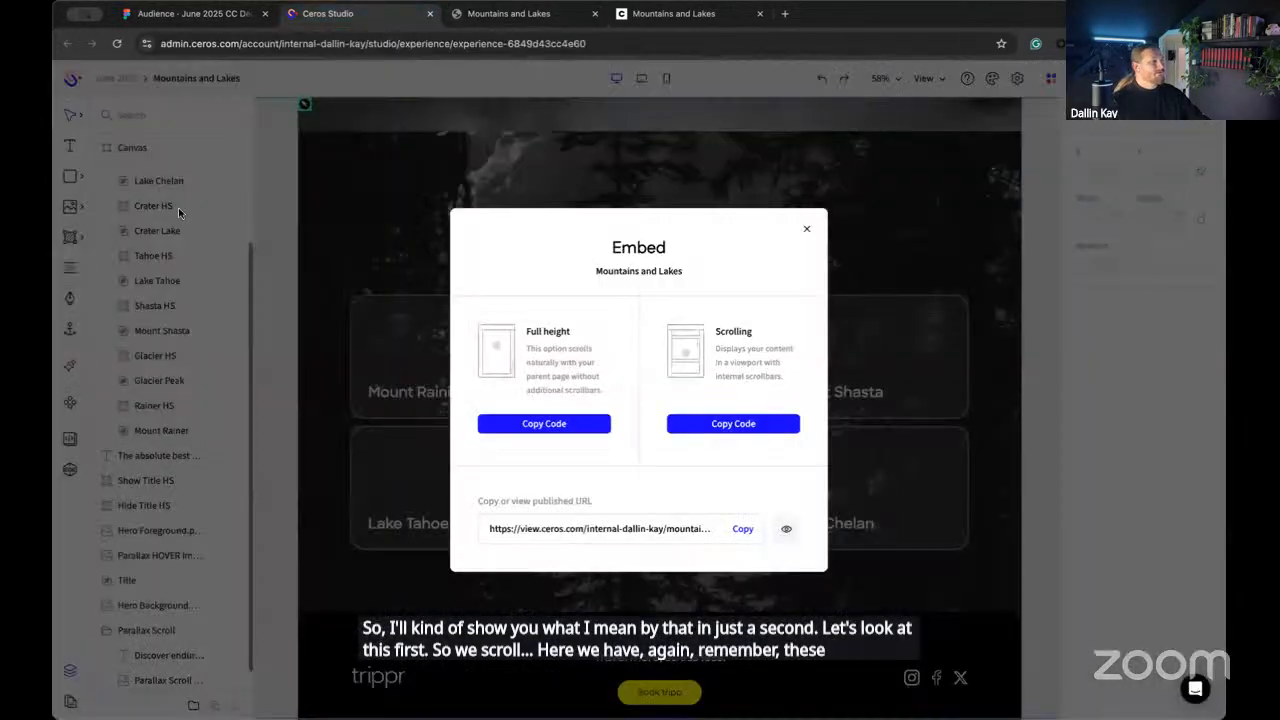
click(806, 229)
scroll(130, 300, up, 2)
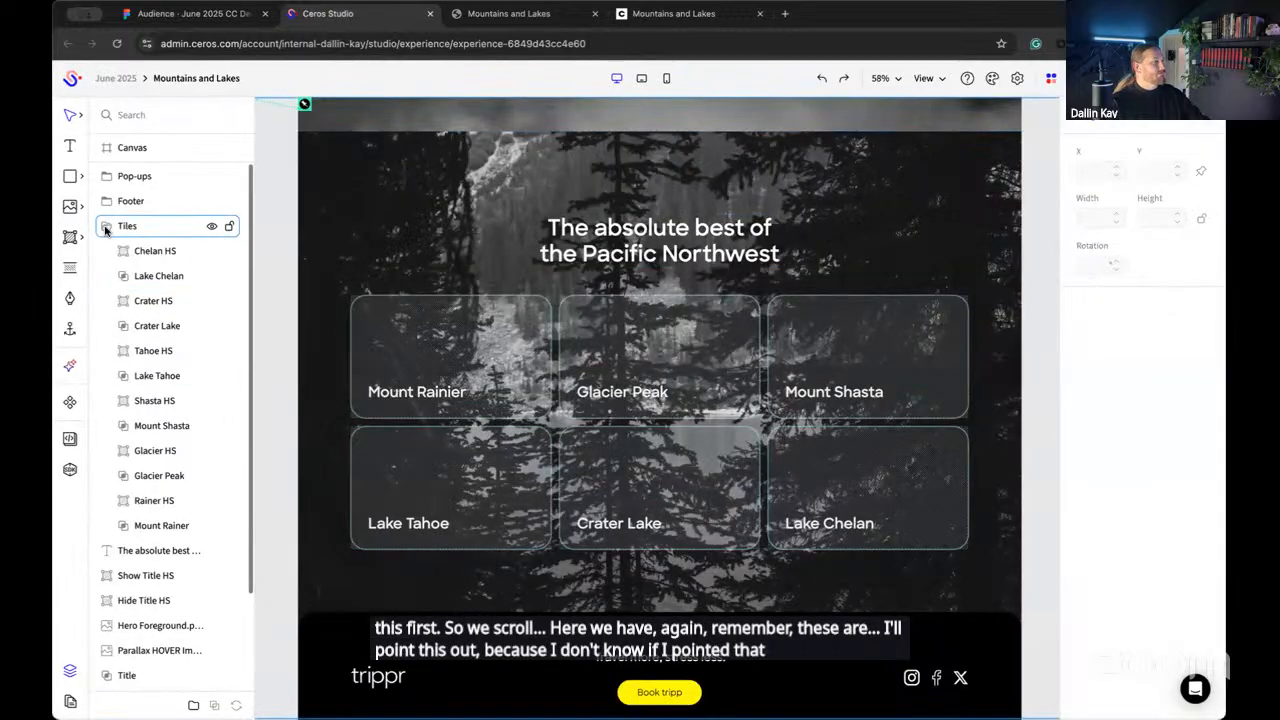
click(105, 228)
Step: Compare the Hero Foreground.png and Hero Background.png layers in the hero section, hiding the background briefly and showing it again
scroll(536, 235, up, 10)
scroll(536, 235, up, 10)
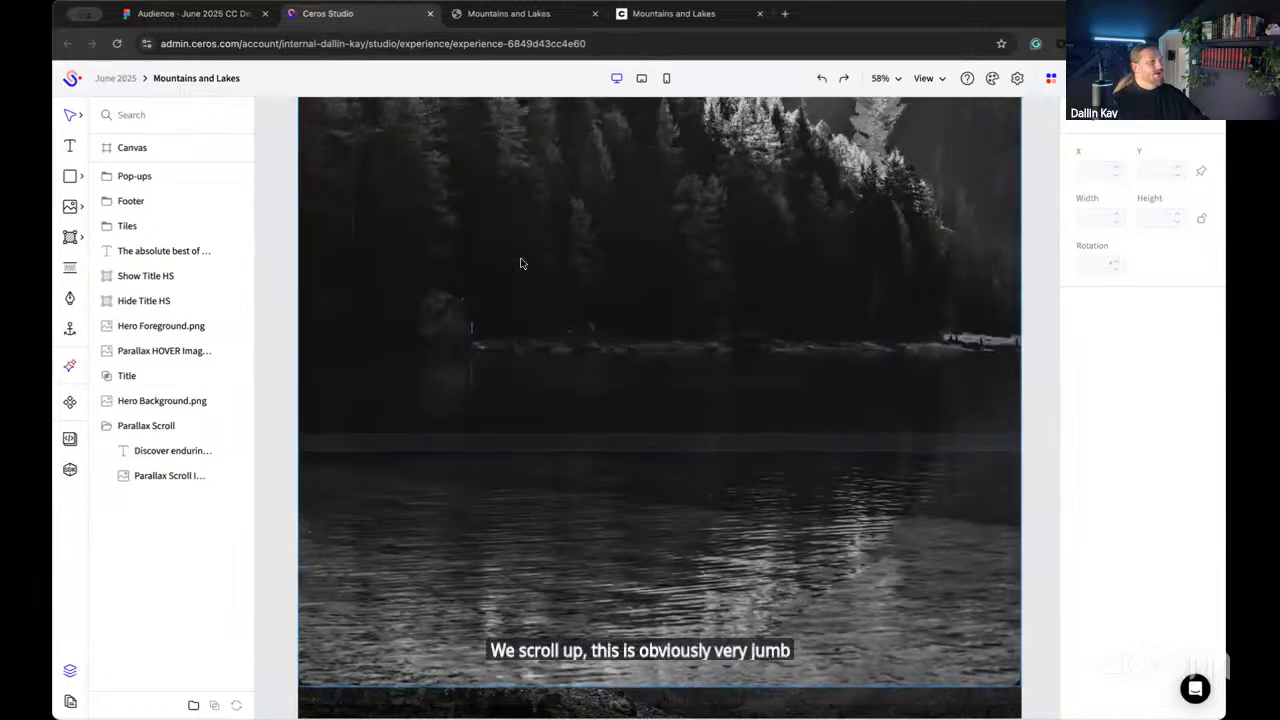
scroll(520, 263, up, 5)
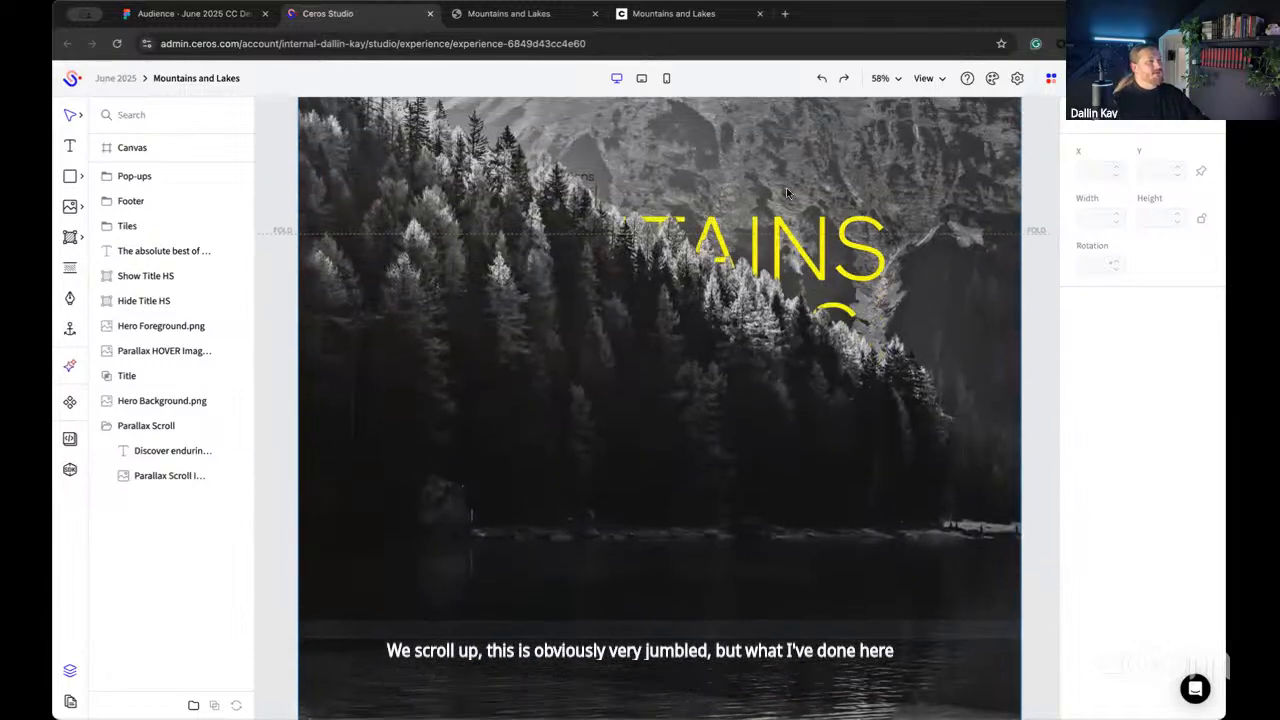
scroll(760, 195, up, 3)
scroll(653, 280, down, 2)
scroll(608, 281, up, 2)
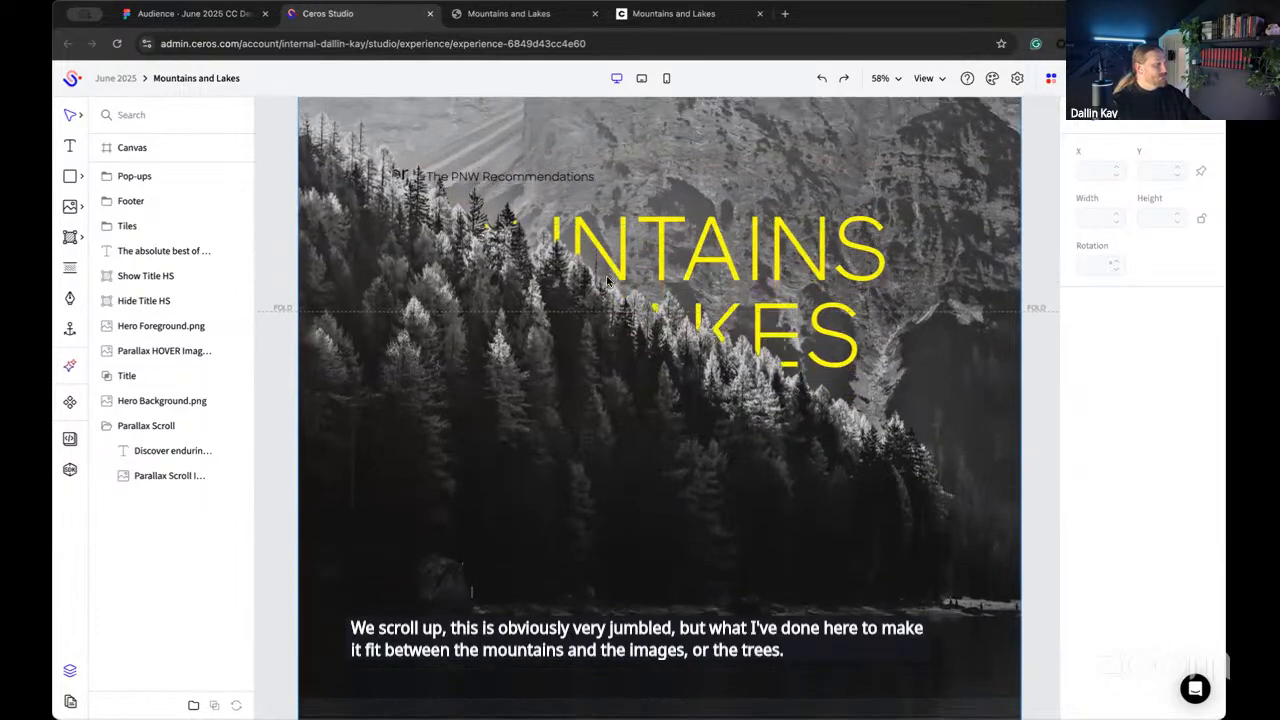
scroll(607, 282, up, 2)
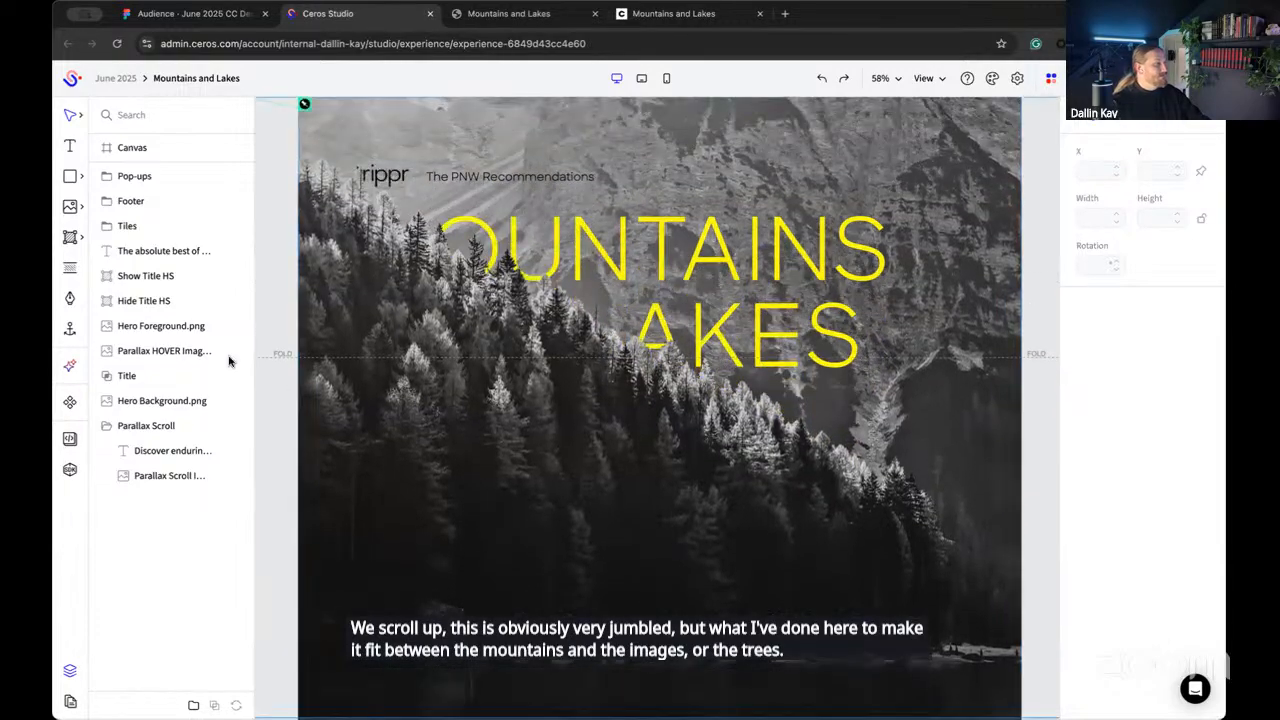
click(137, 329)
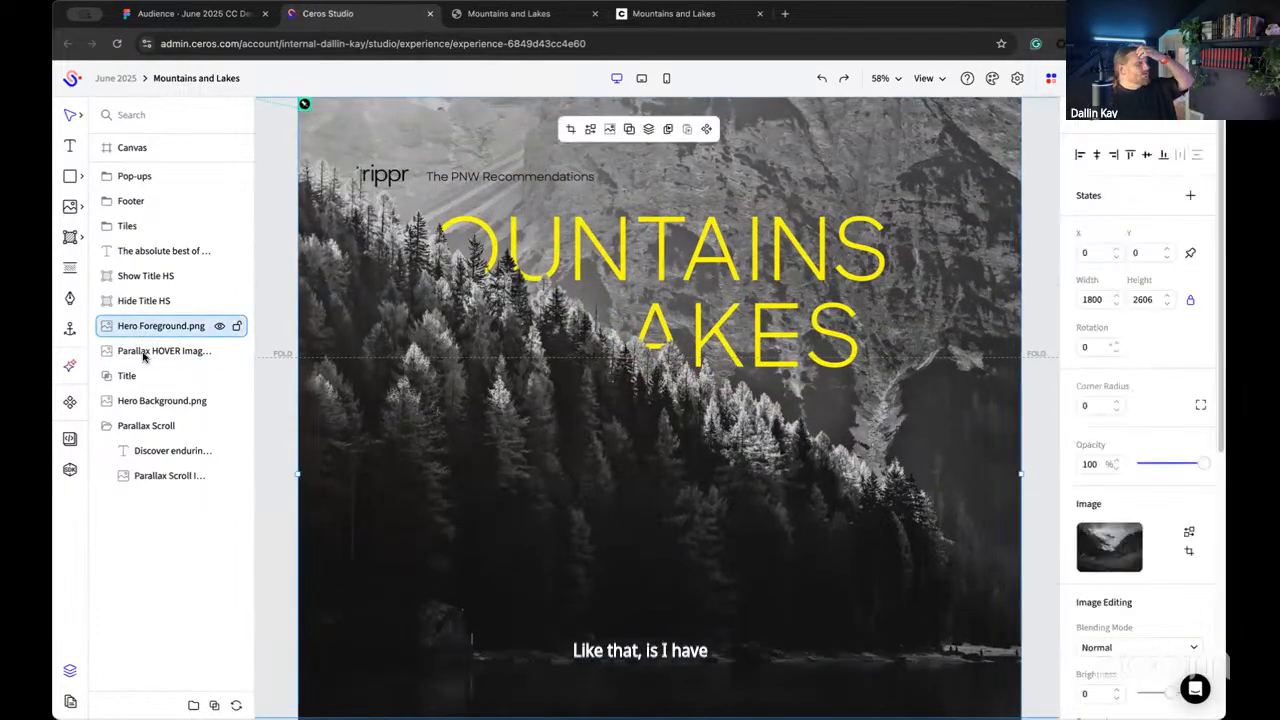
click(155, 408)
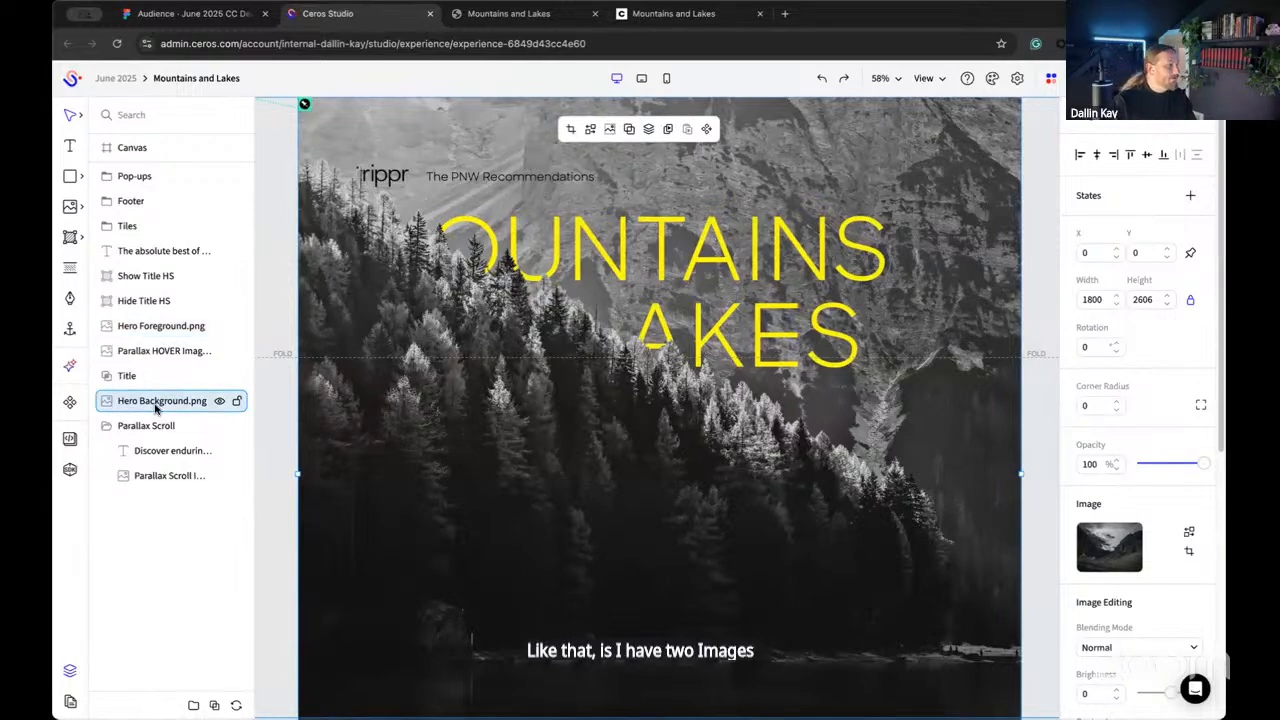
click(219, 401)
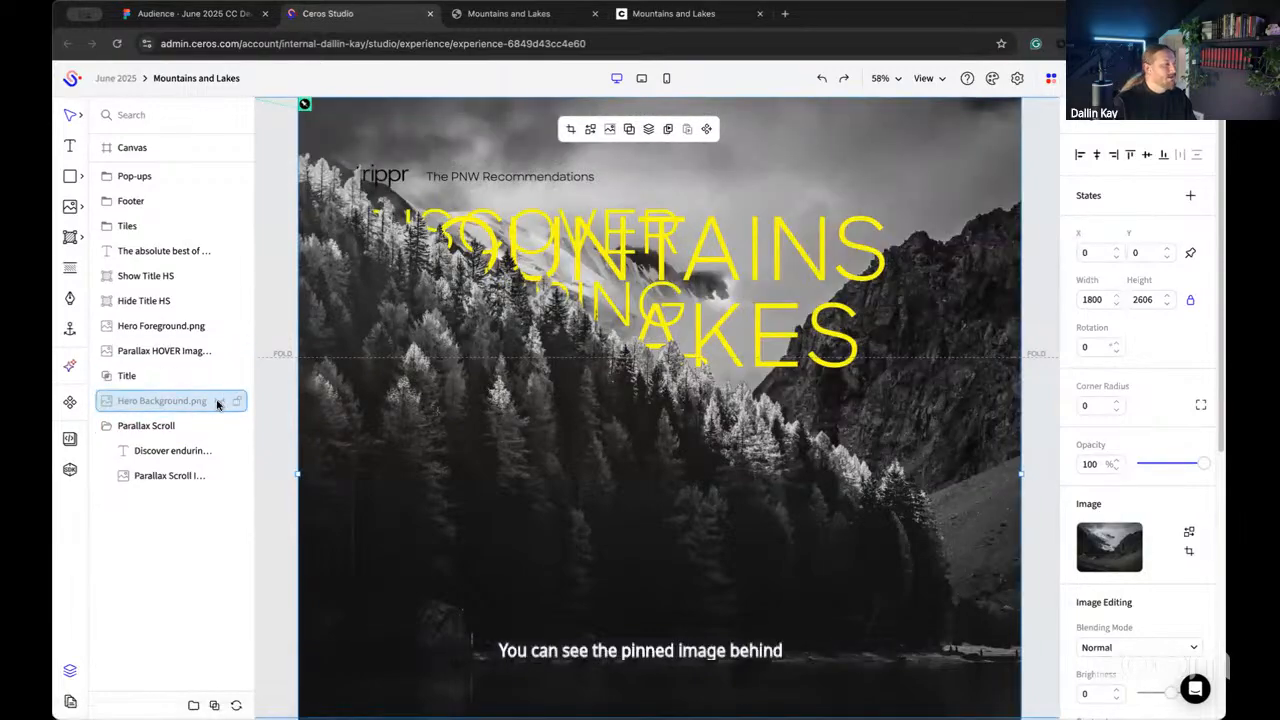
click(219, 401)
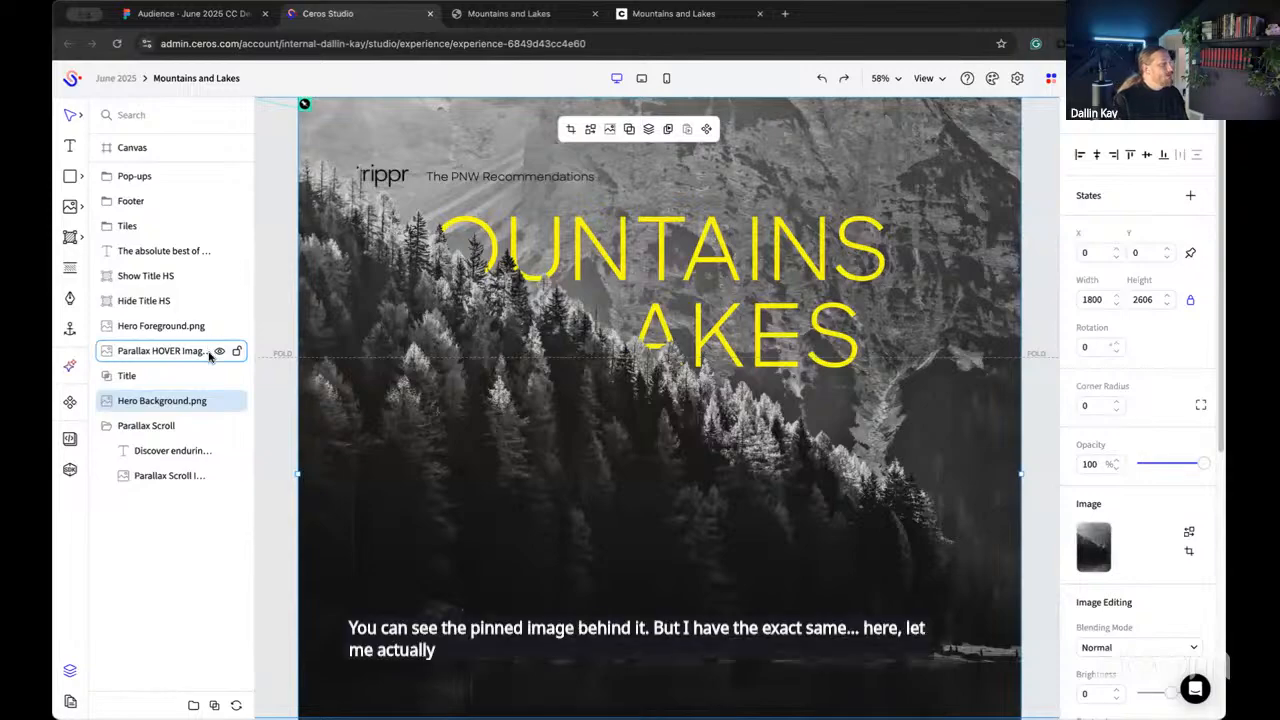
Step: Hide the Parallax Scroll folder and the Hero Background.png layer to isolate the foreground trees
click(220, 426)
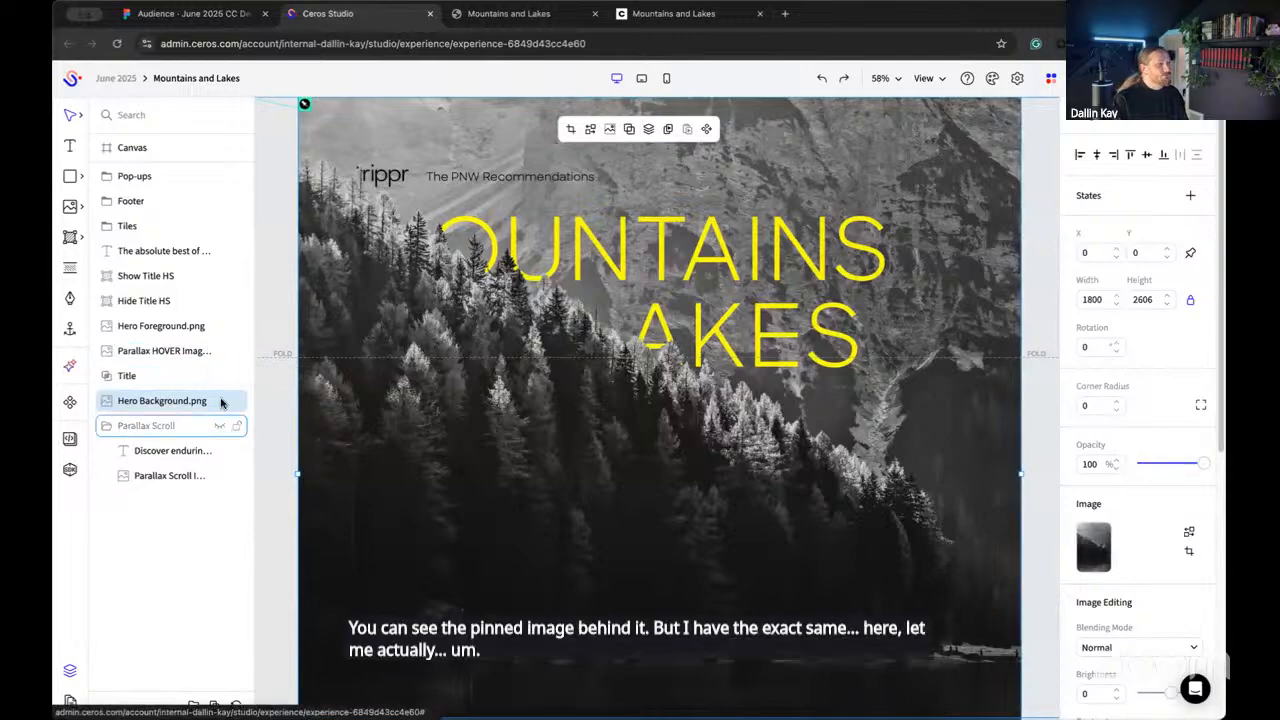
click(219, 402)
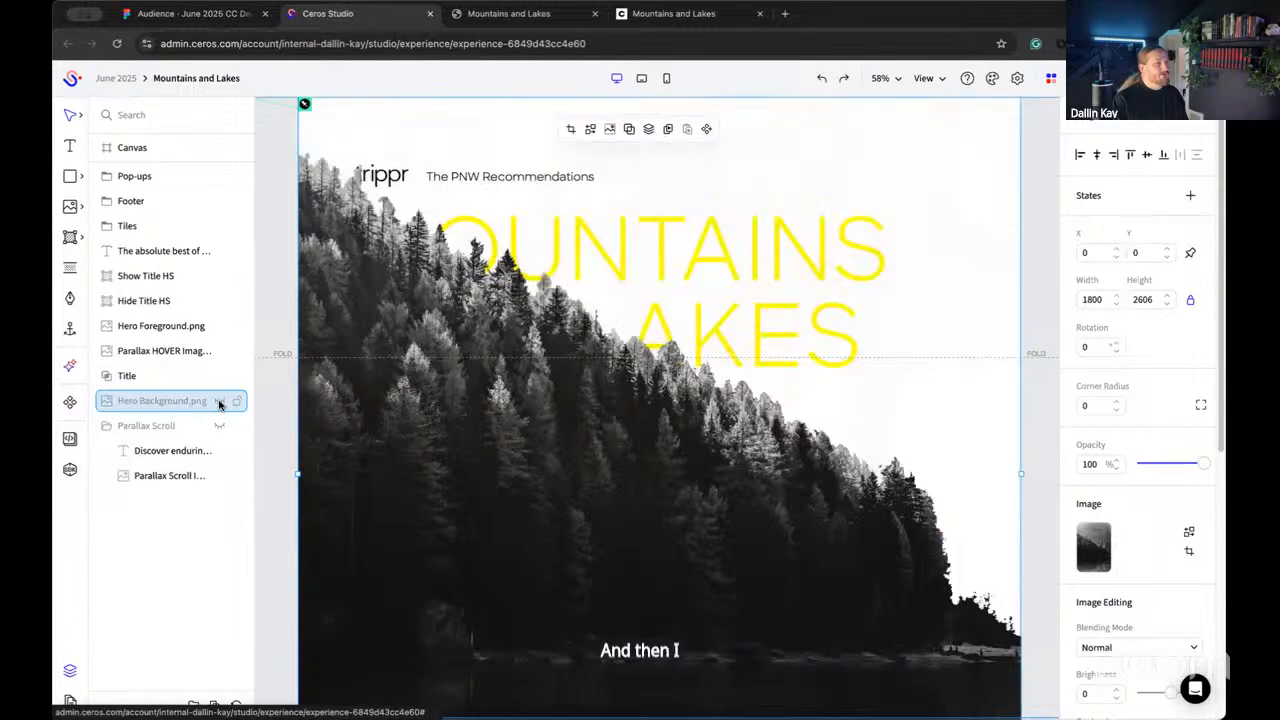
click(219, 402)
click(219, 402)
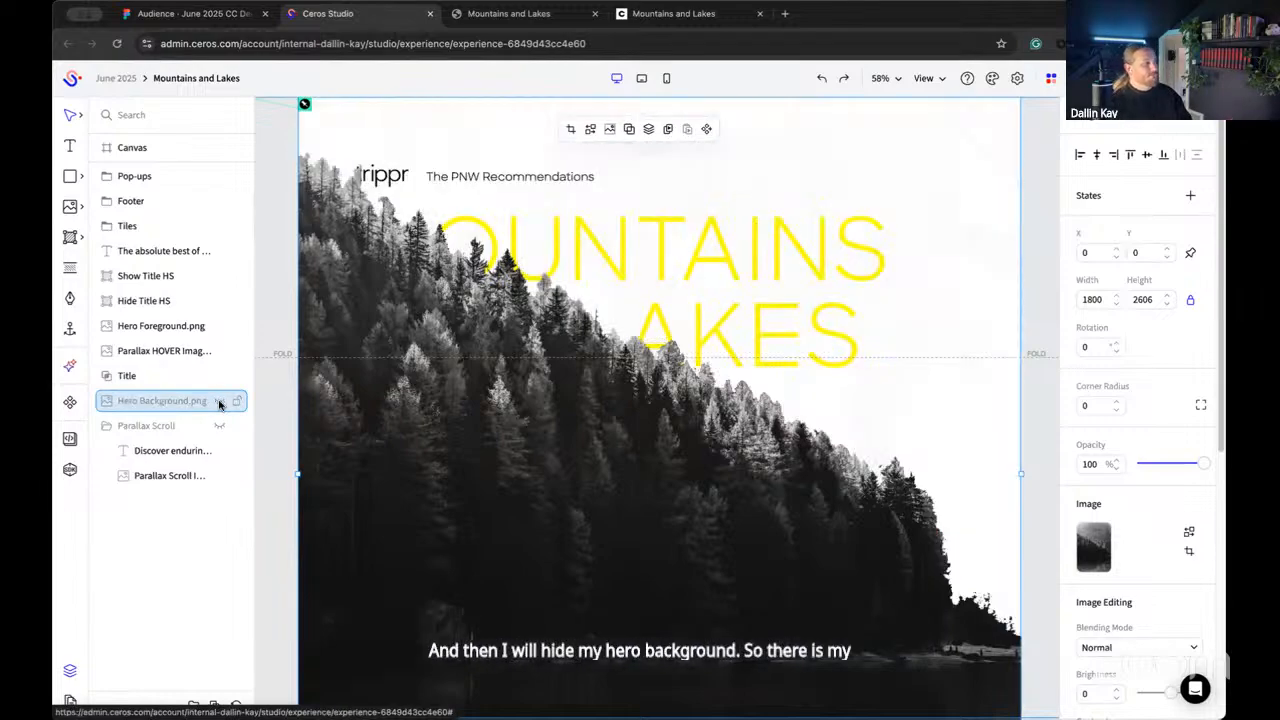
Step: Toggle Hero Foreground.png's visibility with Hero Background.png hidden and then shown, to examine how the title is layered between them
click(218, 326)
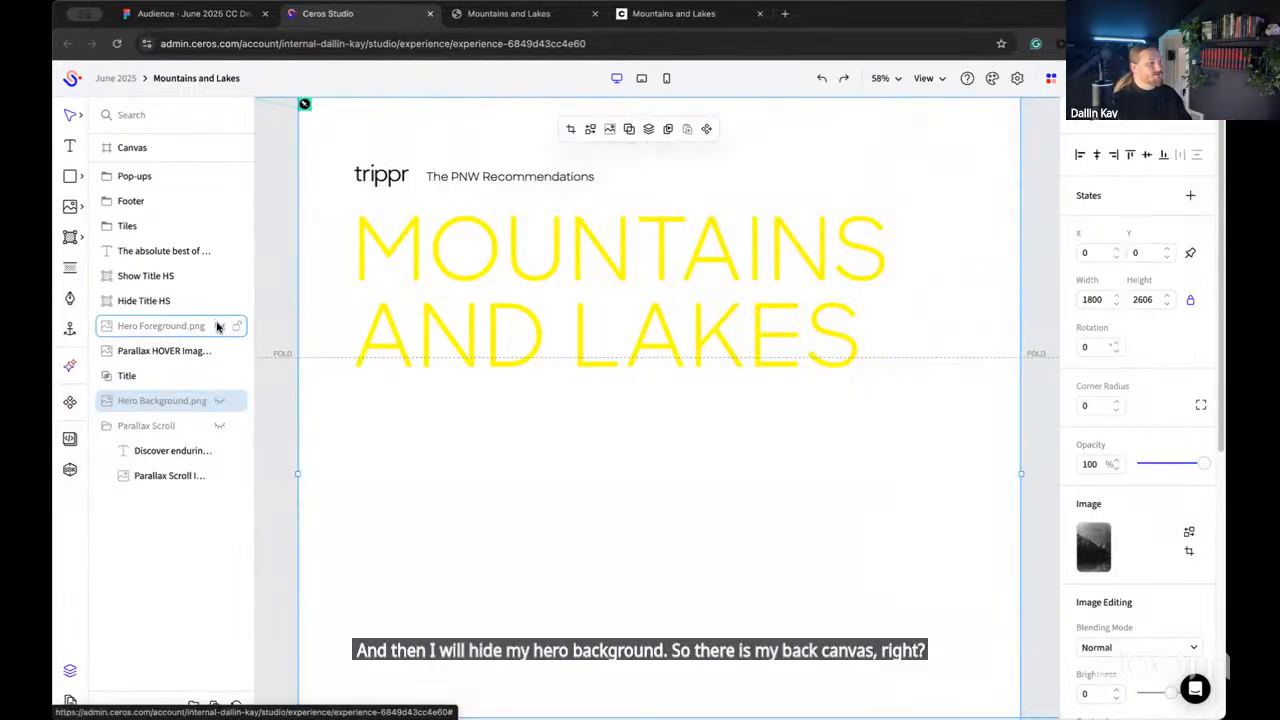
click(218, 326)
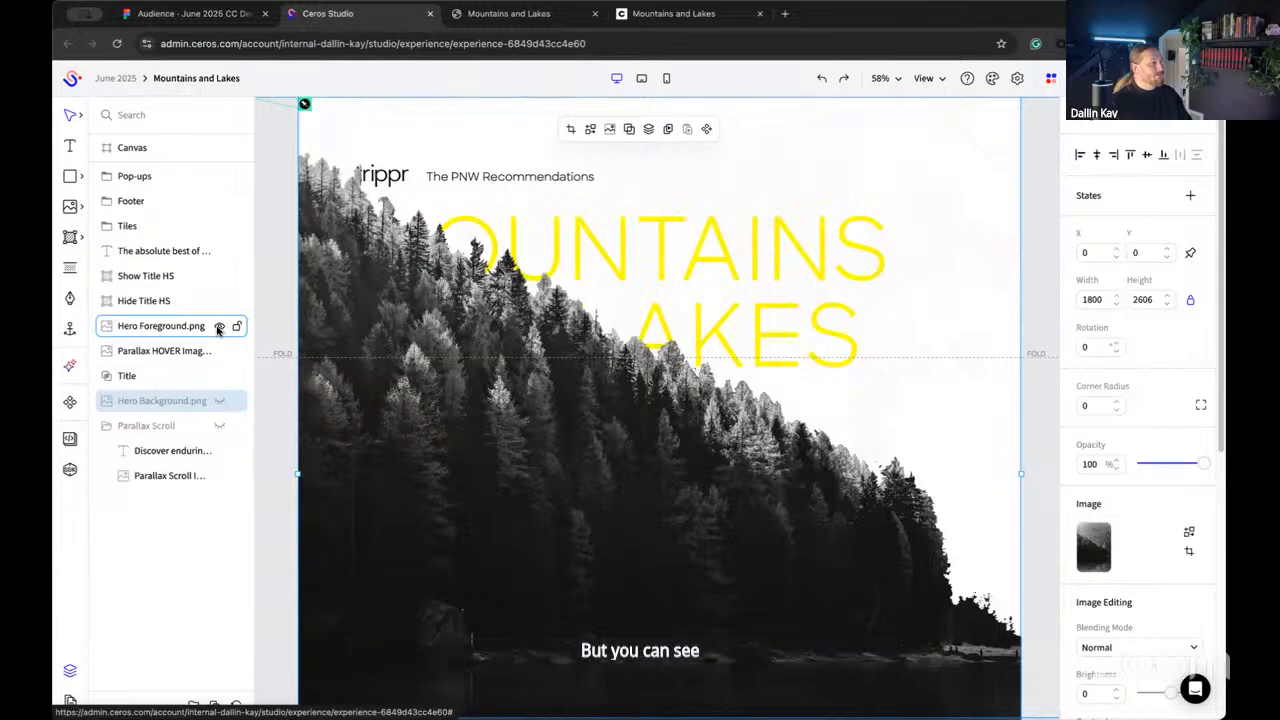
click(219, 402)
click(220, 327)
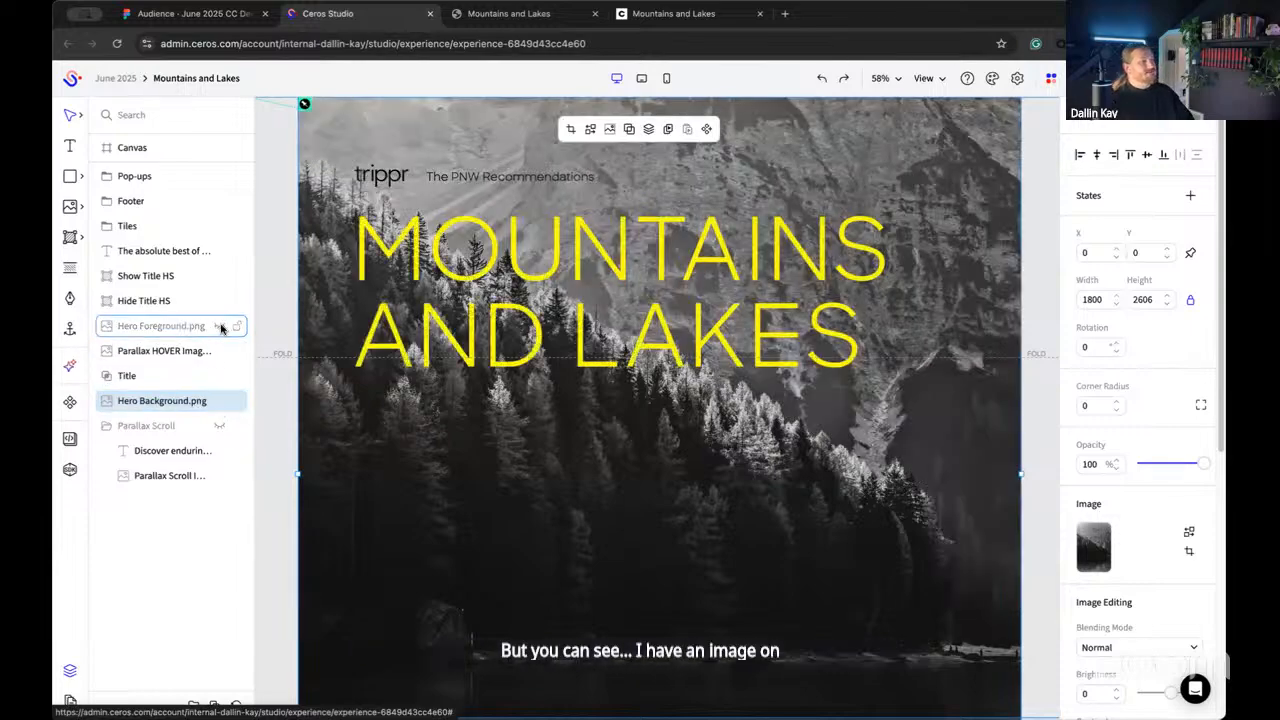
click(220, 327)
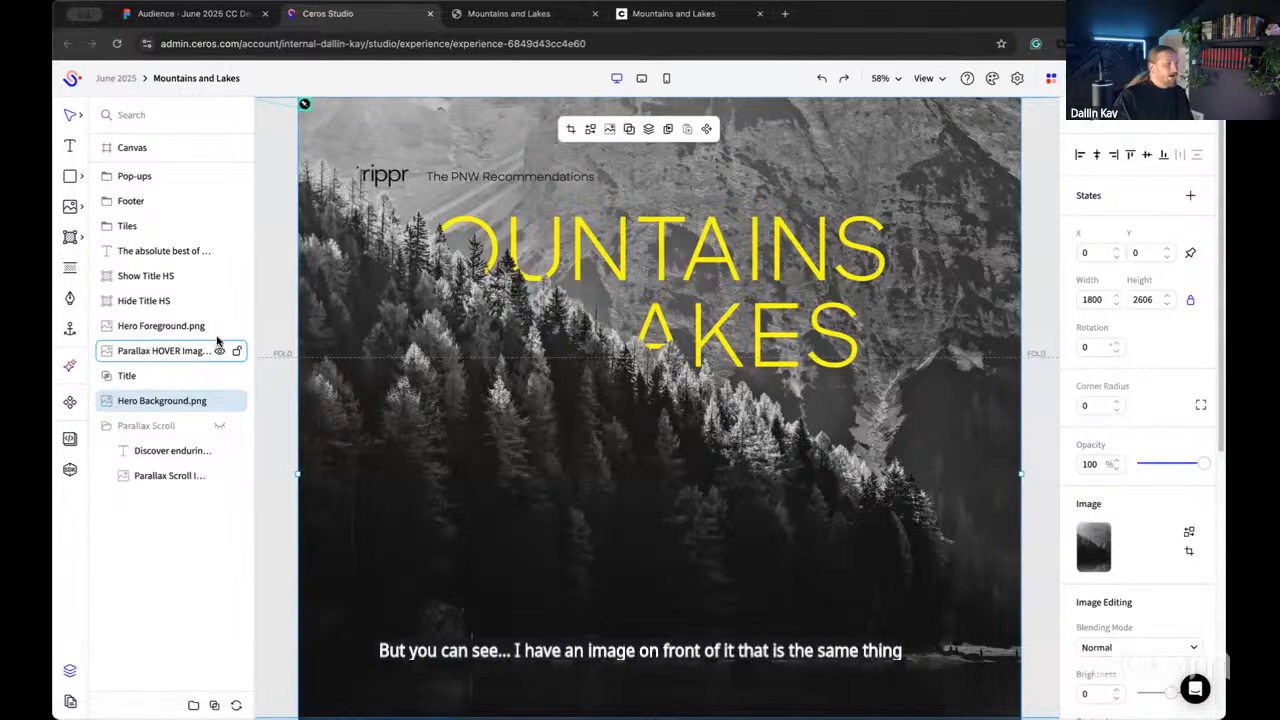
Step: Hide Hero Foreground.png to inspect the background image alone, toggle Hero Background.png off and on, and restore the foreground
click(220, 327)
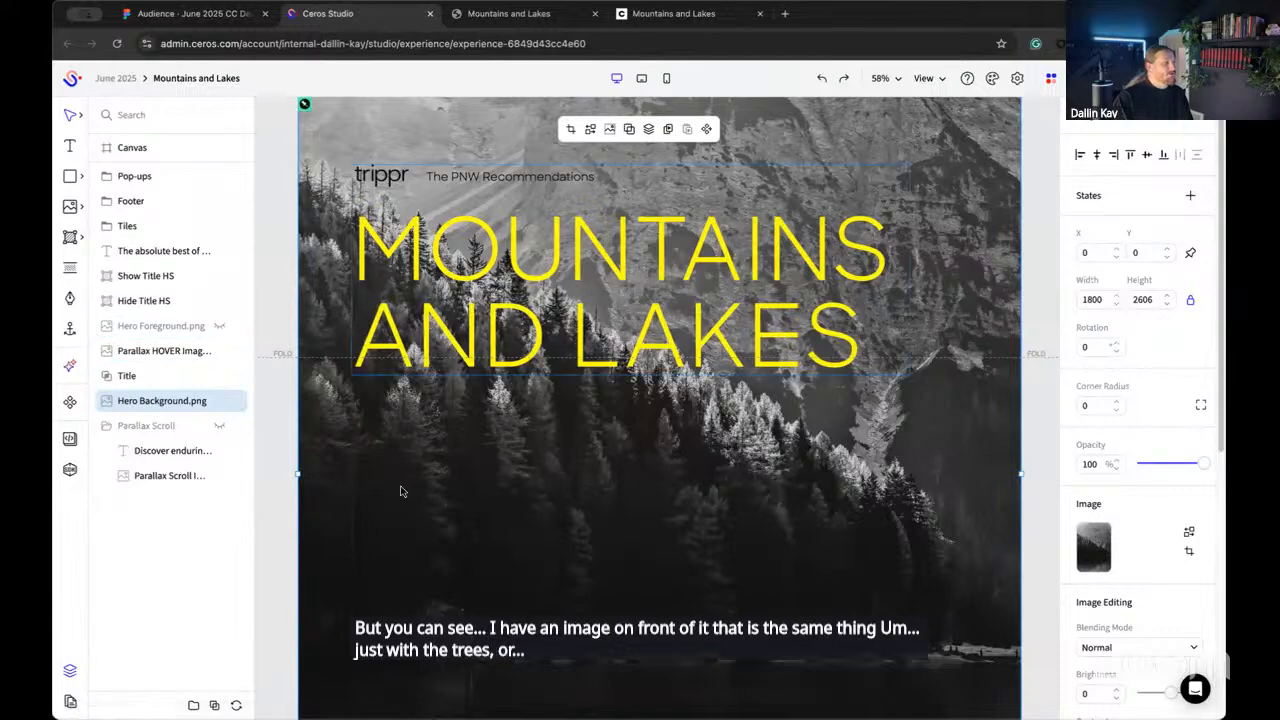
click(220, 401)
click(220, 401)
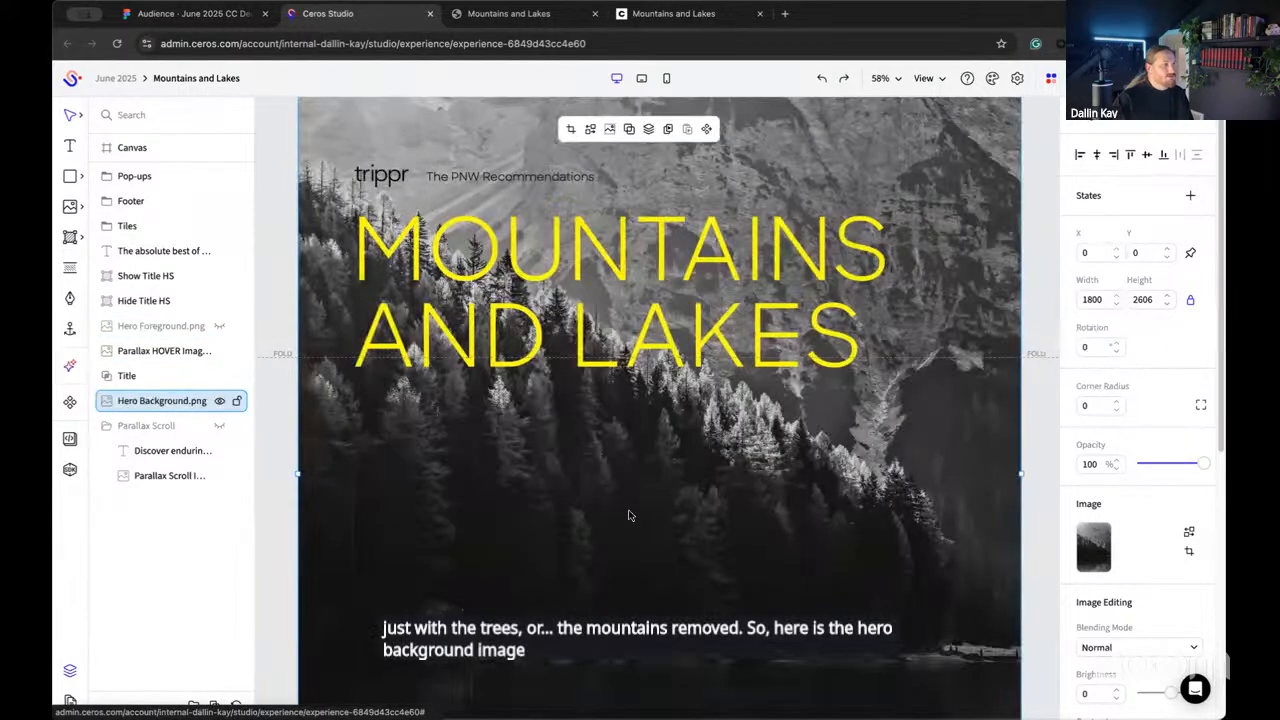
click(220, 326)
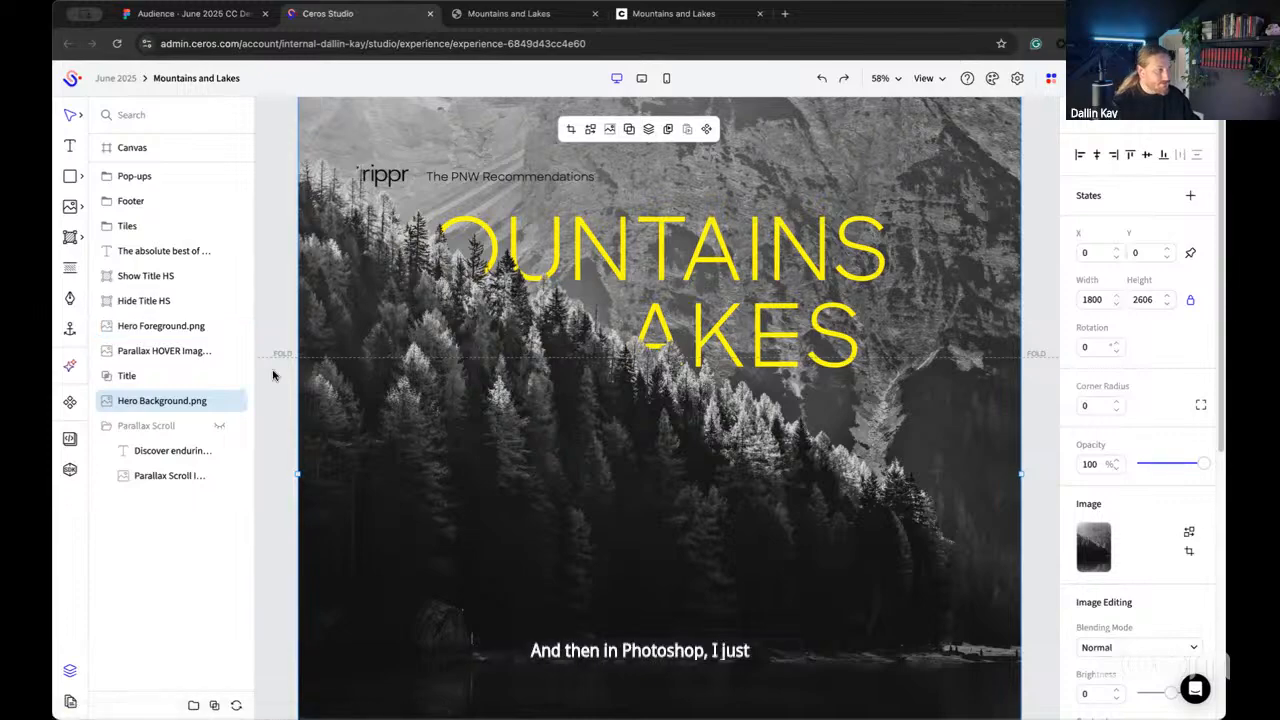
Step: Toggle Hero Background.png's visibility twice beneath the foreground trees to compare the cutout with the combined image, leaving it shown
click(219, 400)
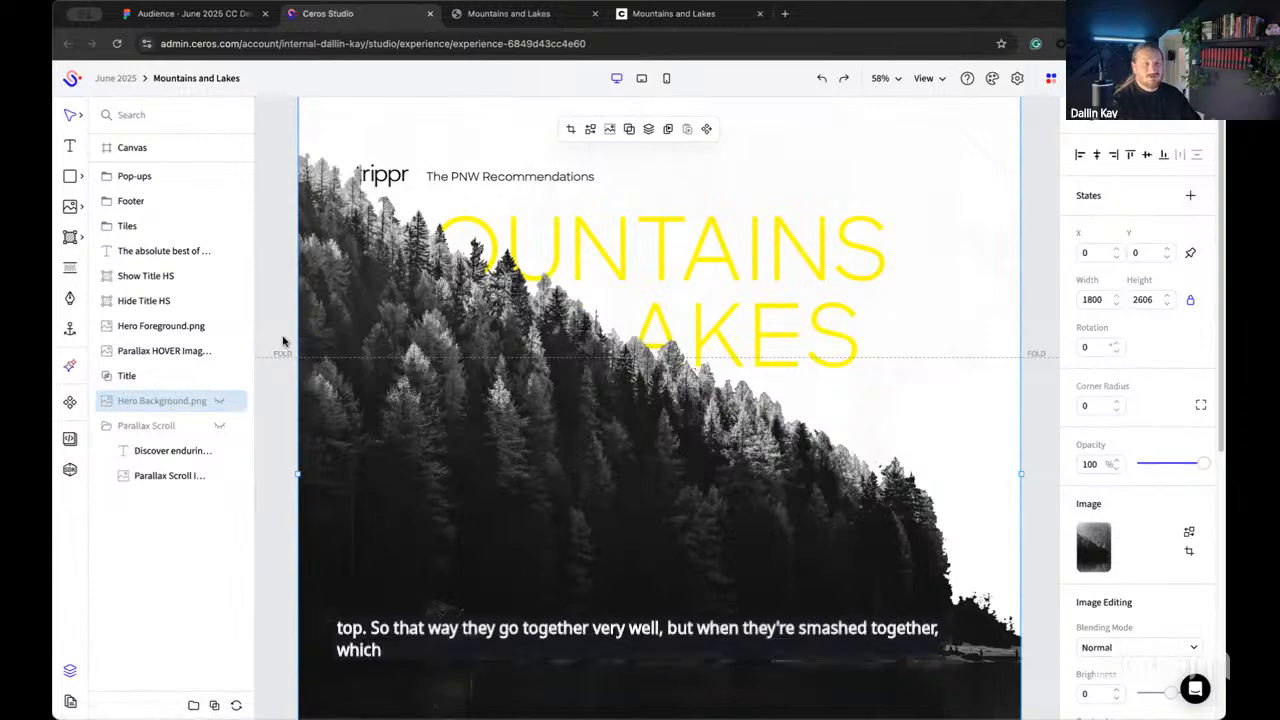
click(219, 400)
click(219, 400)
click(219, 400)
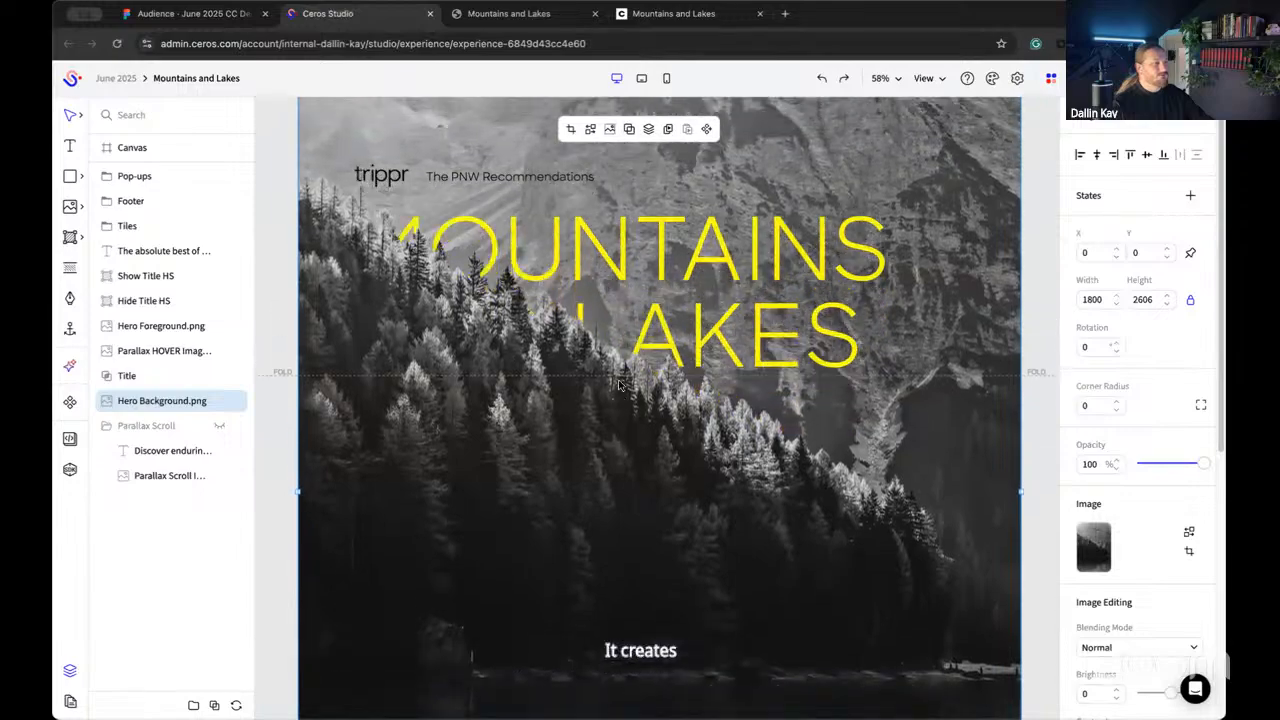
Step: Examine on the canvas how the hero foreground and background images move past the pinned Mountains and Lakes title
scroll(619, 385, down, 3)
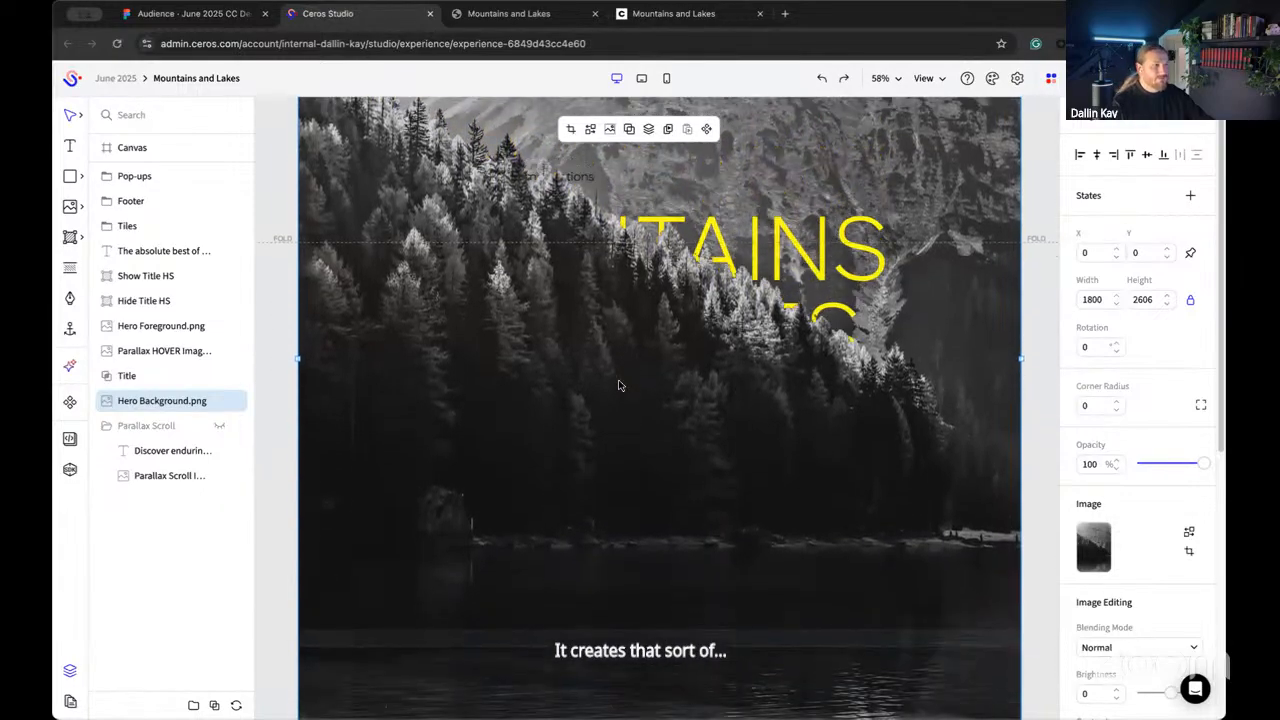
scroll(618, 385, up, 2)
scroll(617, 385, down, 2)
scroll(616, 385, up, 5)
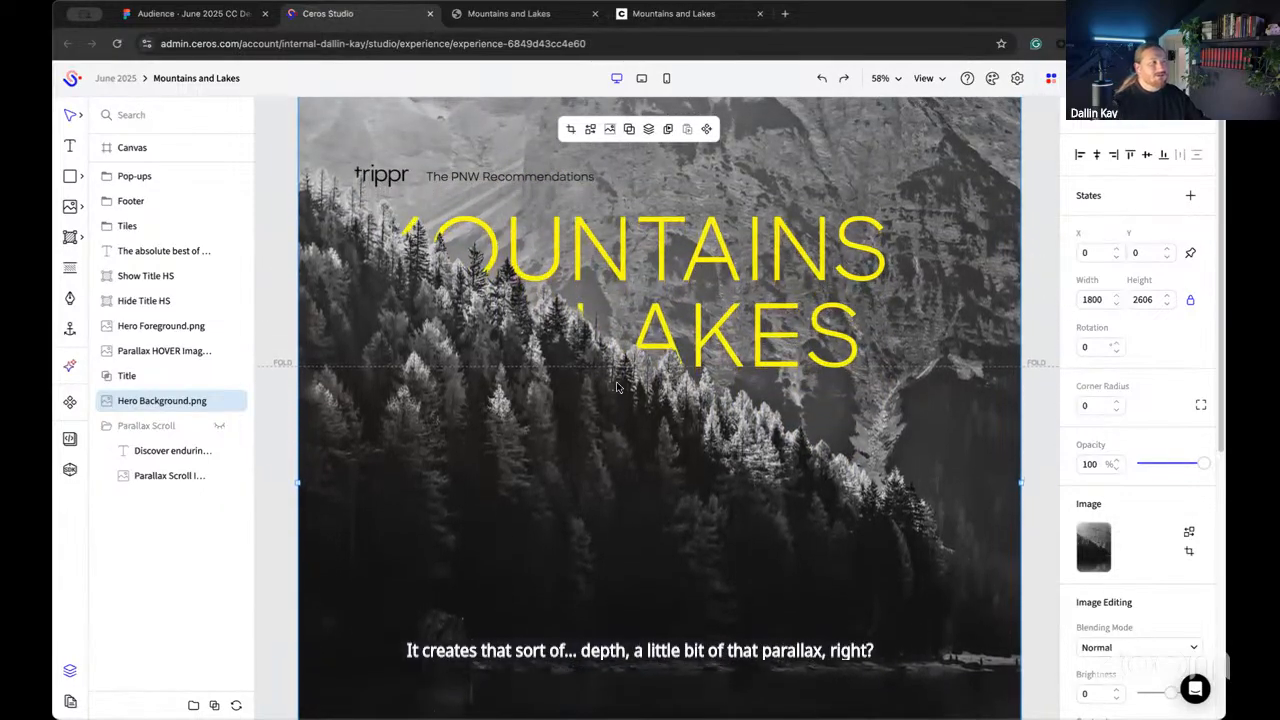
scroll(614, 385, up, 3)
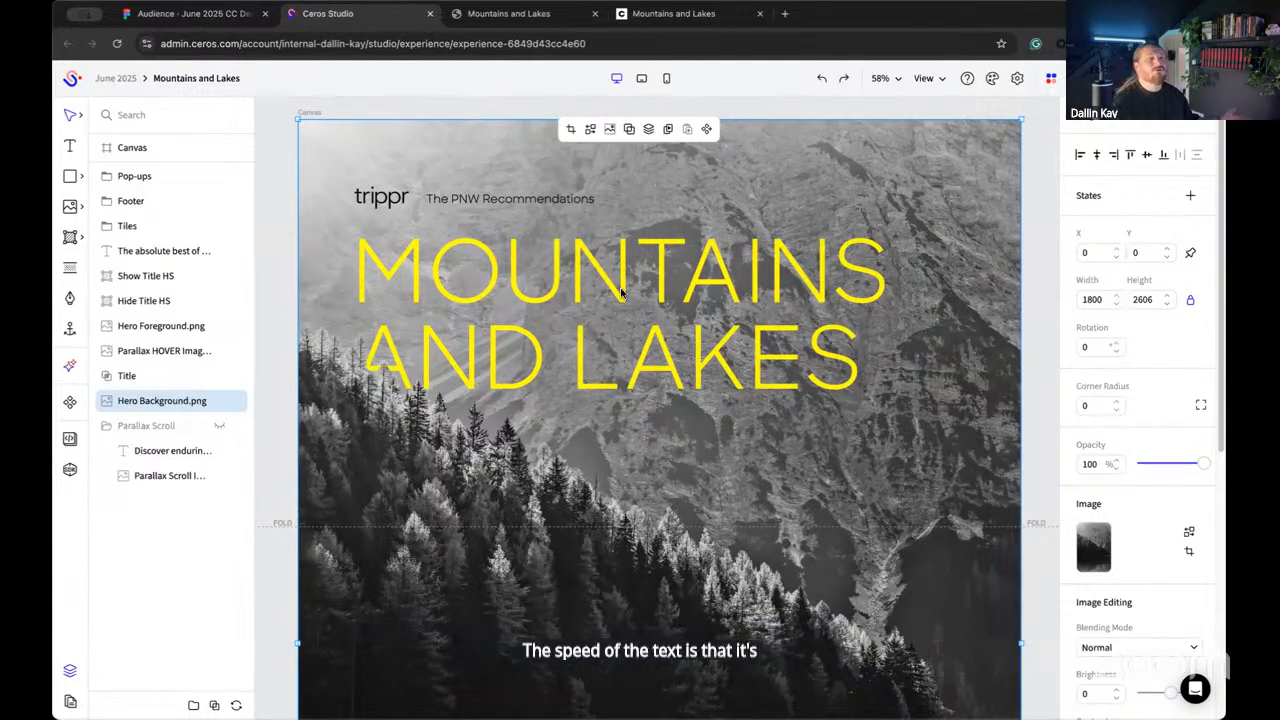
scroll(604, 381, down, 5)
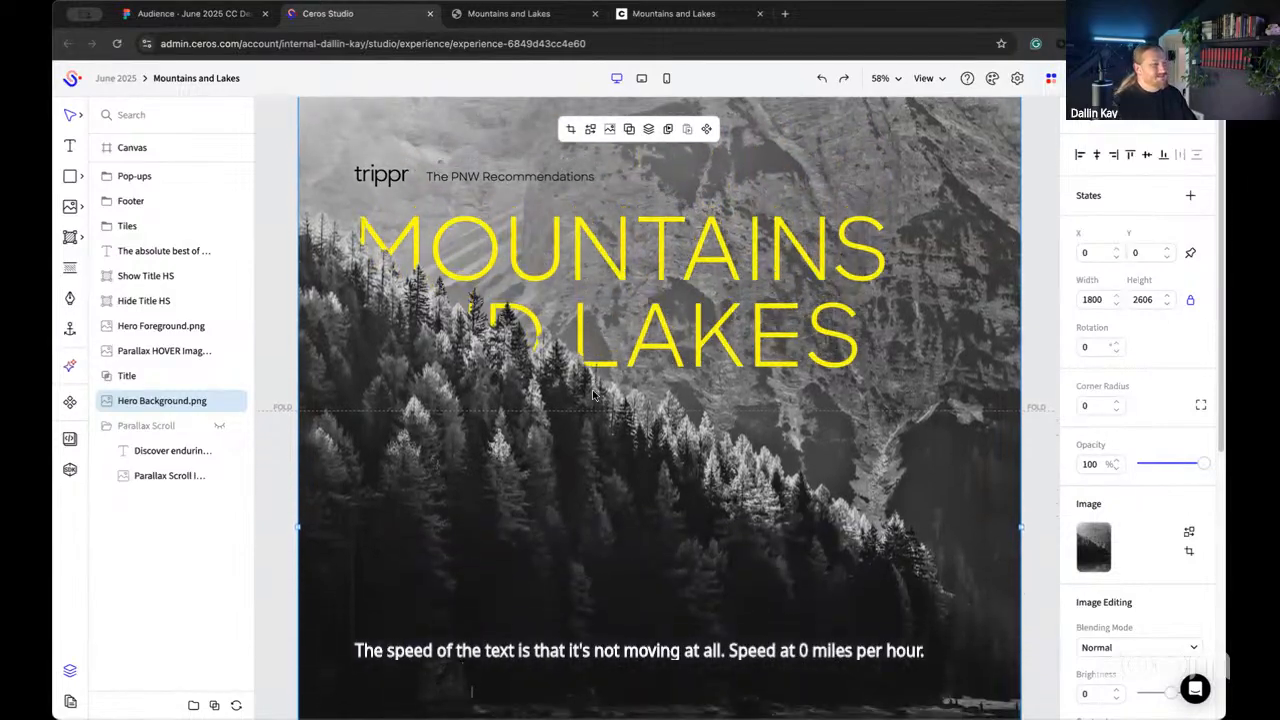
scroll(593, 395, down, 3)
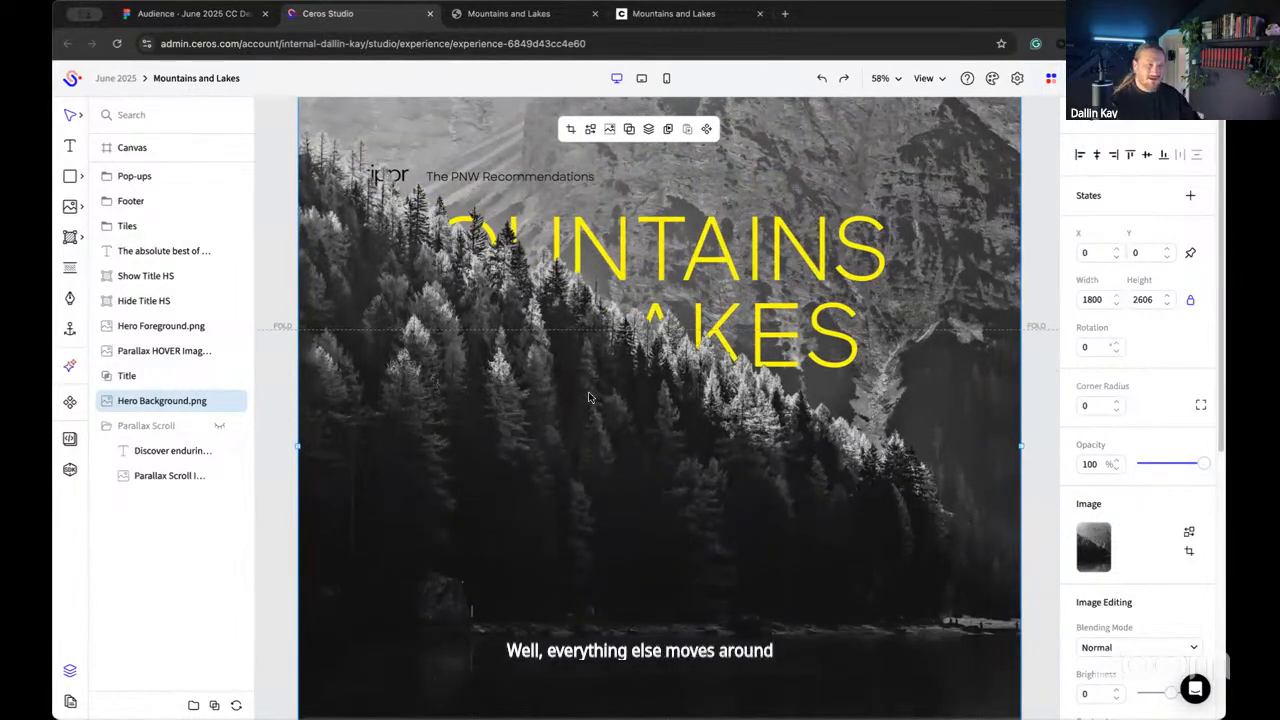
scroll(589, 397, up, 4)
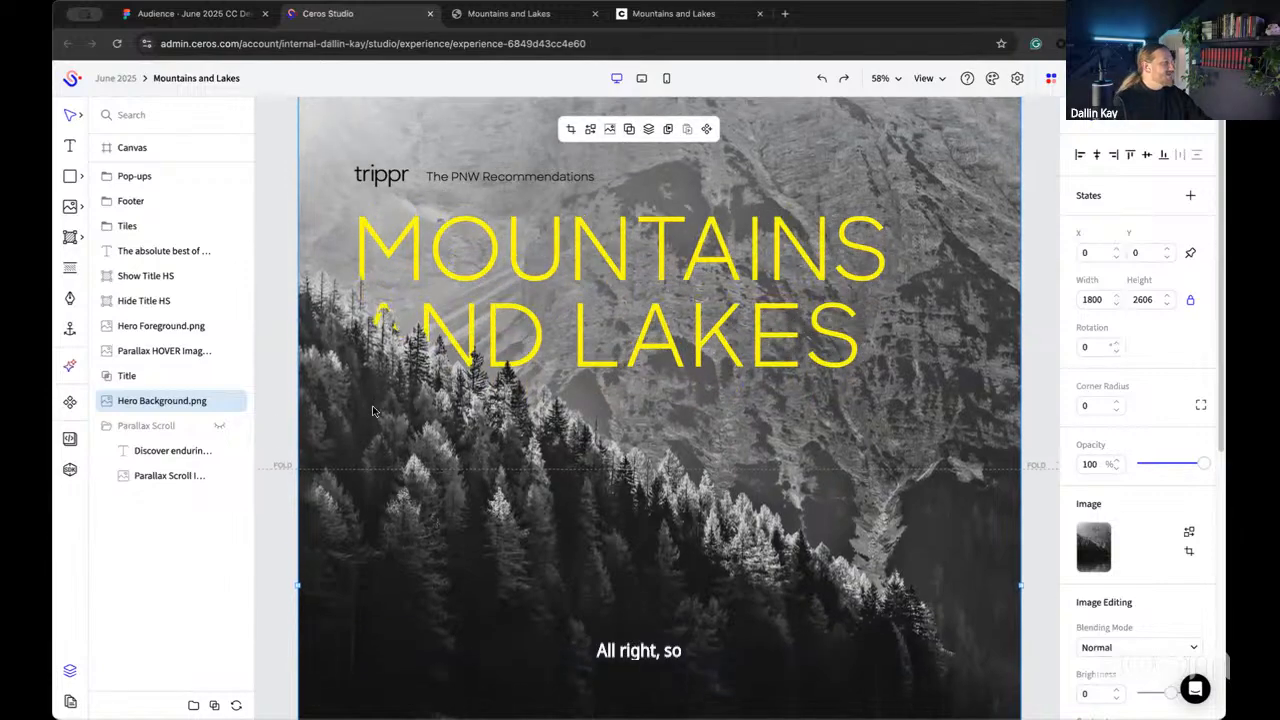
scroll(655, 366, down, 2)
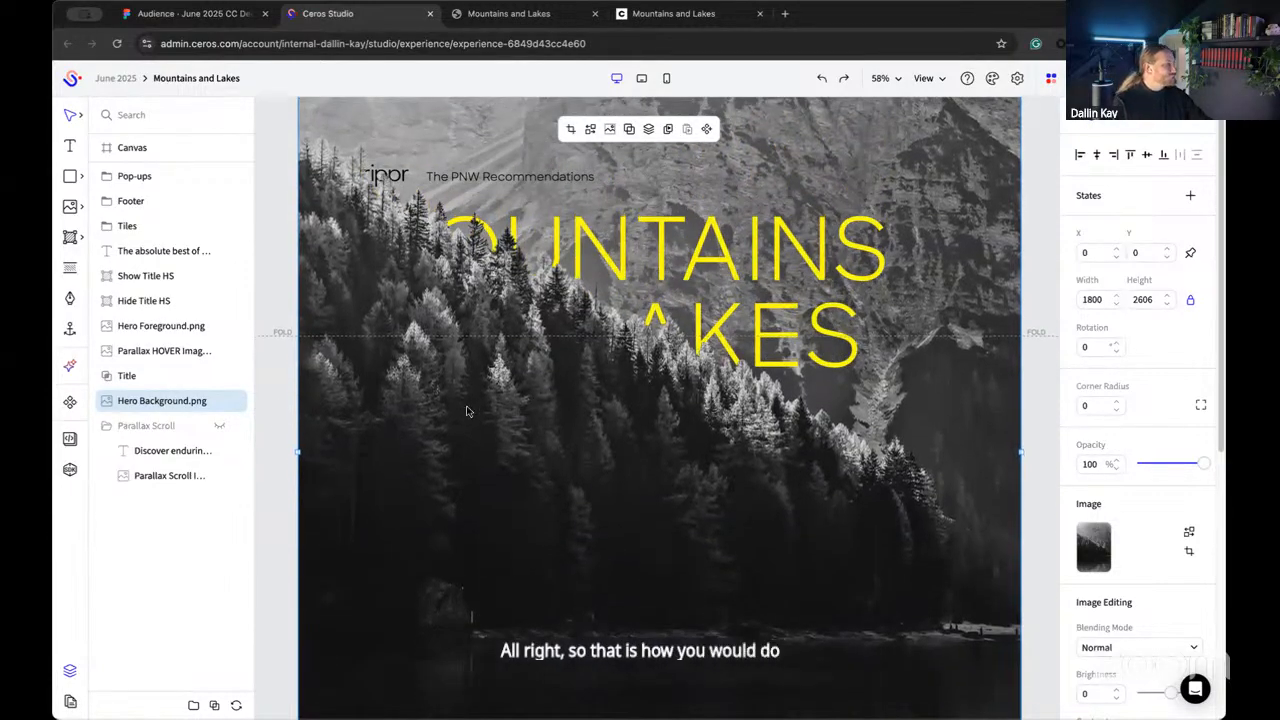
Step: Switch to the published Mountains and Lakes page and review its scroll effects from the hero down to the Pacific Northwest tiles
click(490, 19)
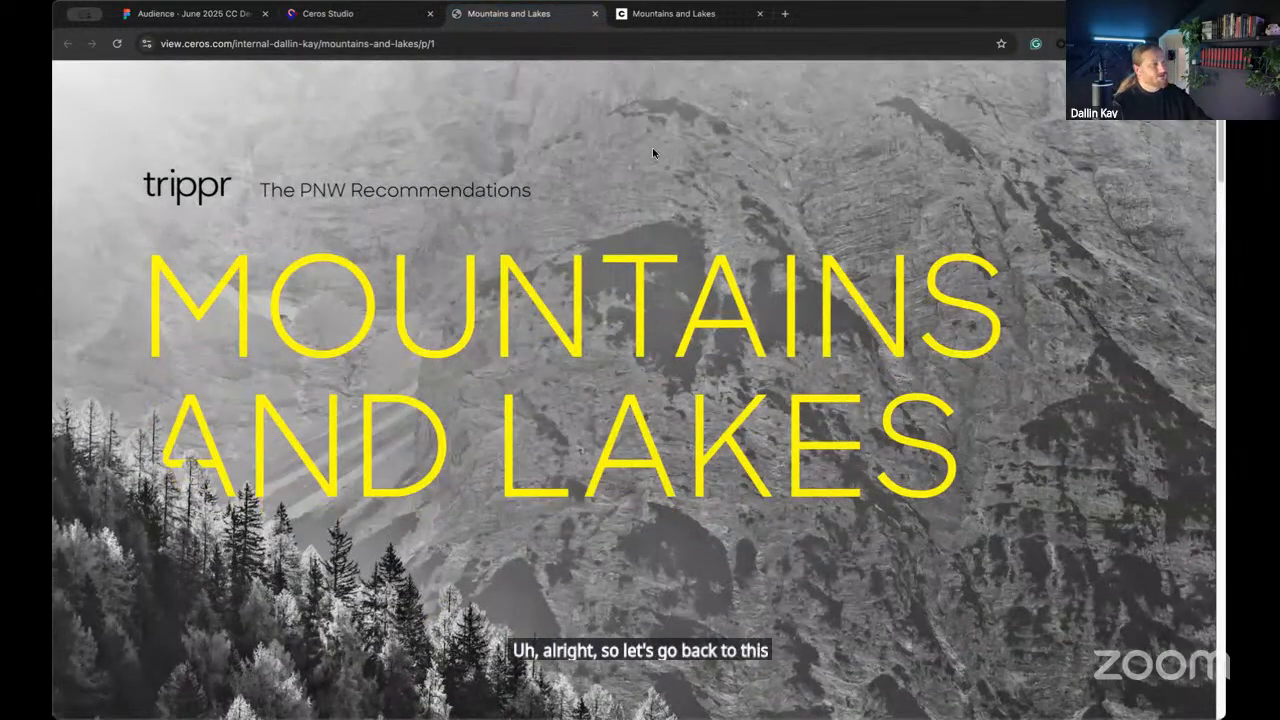
scroll(551, 168, down, 3)
scroll(550, 170, down, 4)
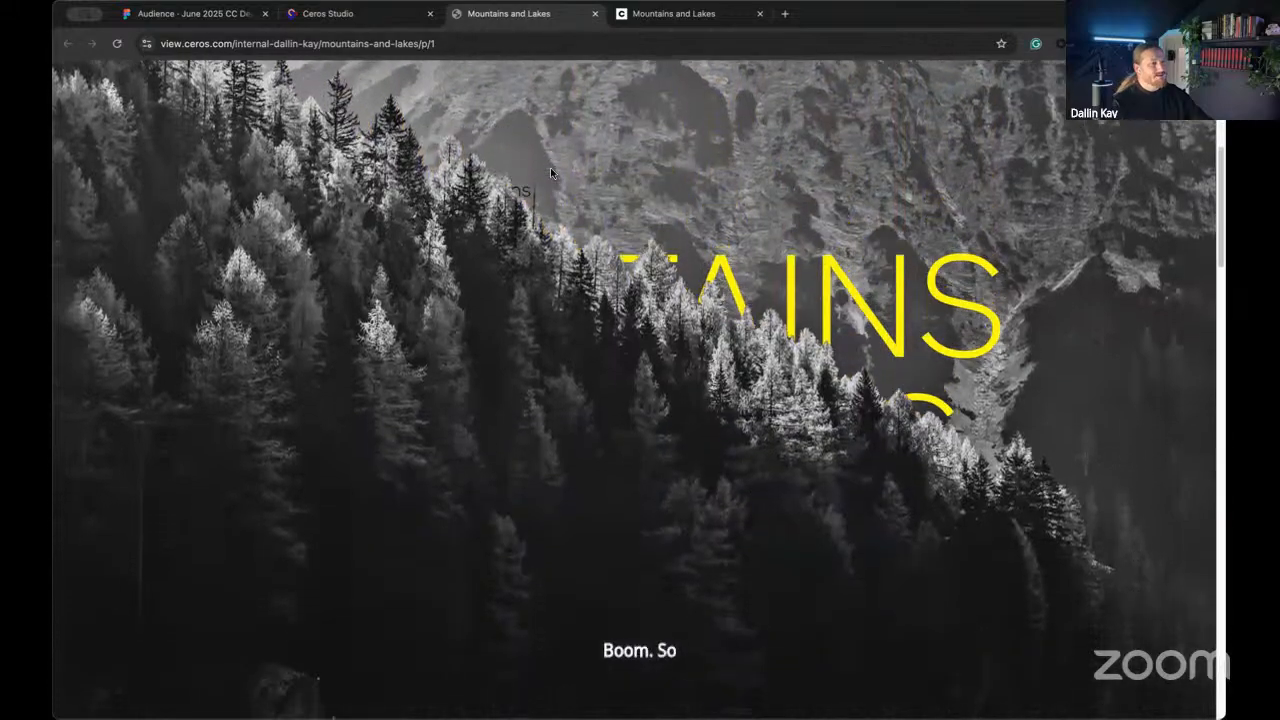
scroll(550, 173, down, 6)
scroll(550, 175, down, 5)
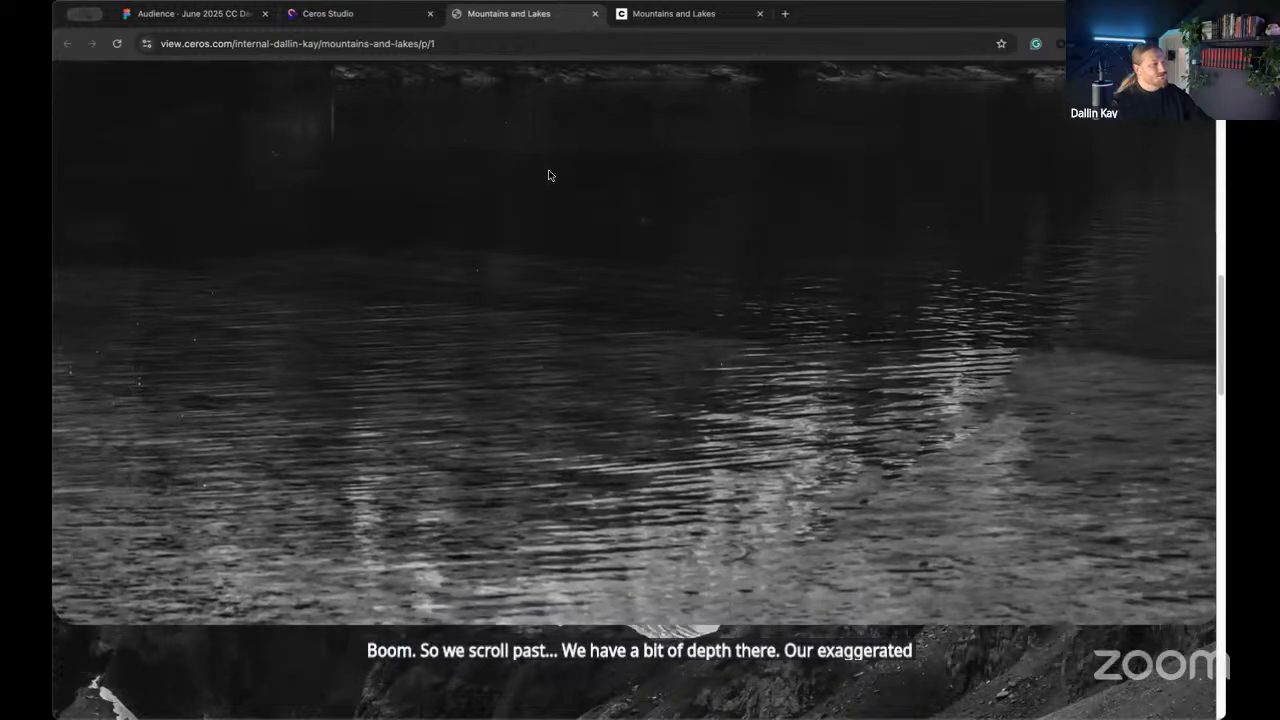
scroll(548, 175, down, 5)
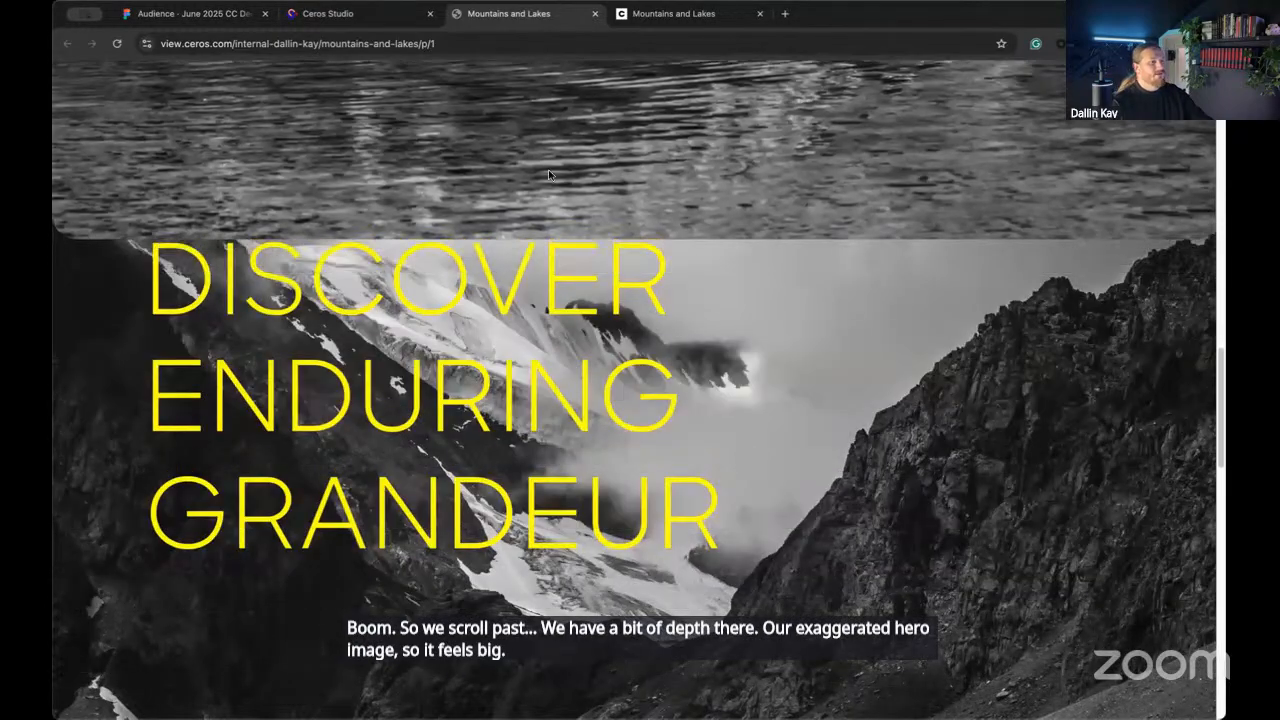
scroll(548, 175, down, 5)
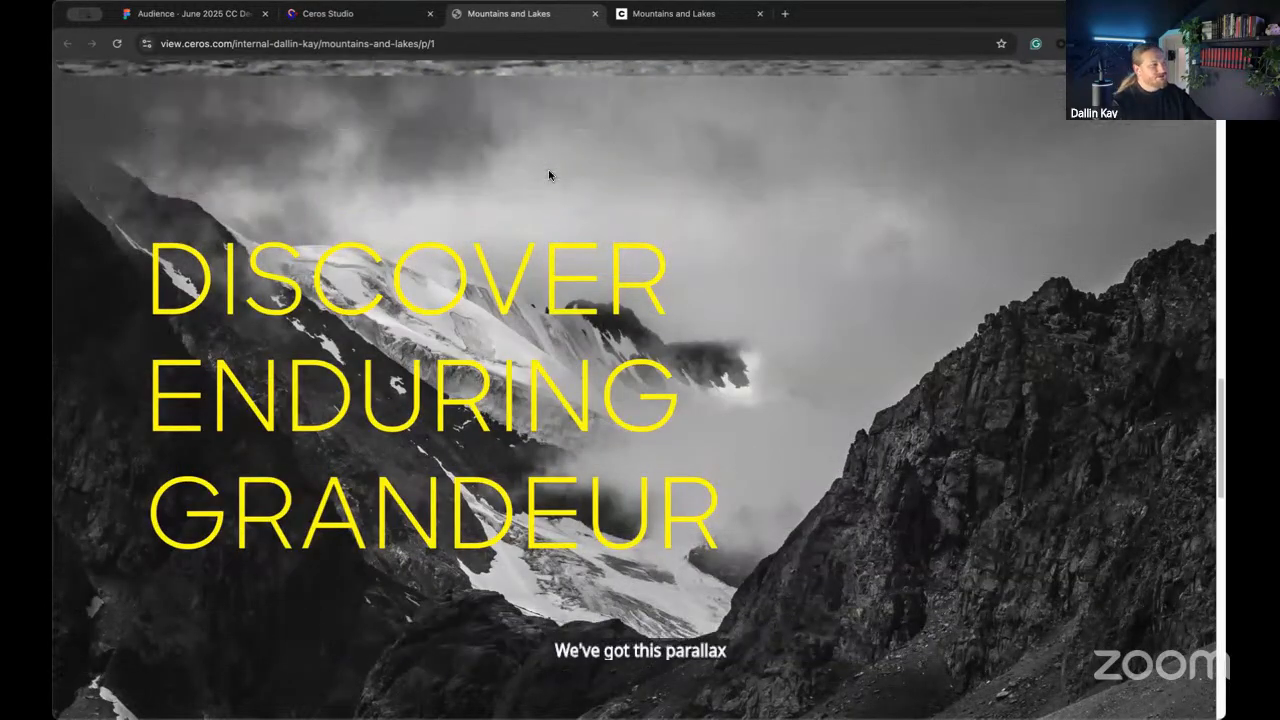
scroll(166, 166, down, 5)
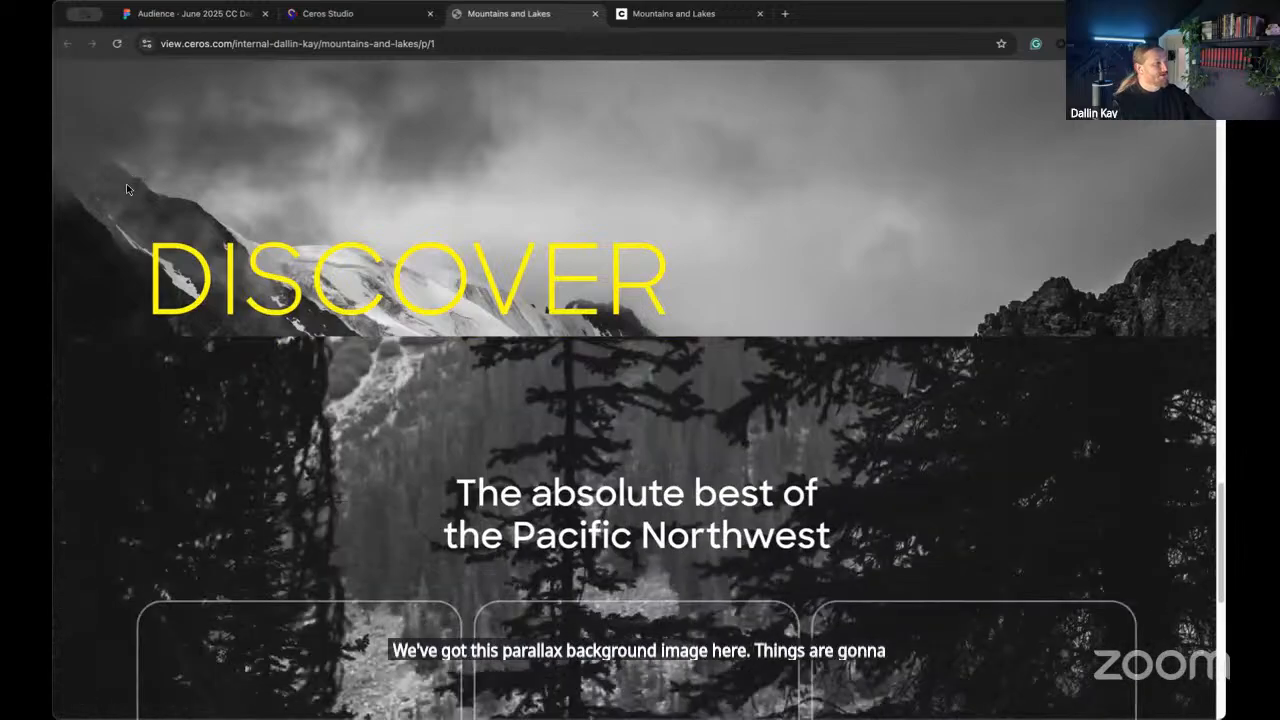
scroll(126, 189, down, 5)
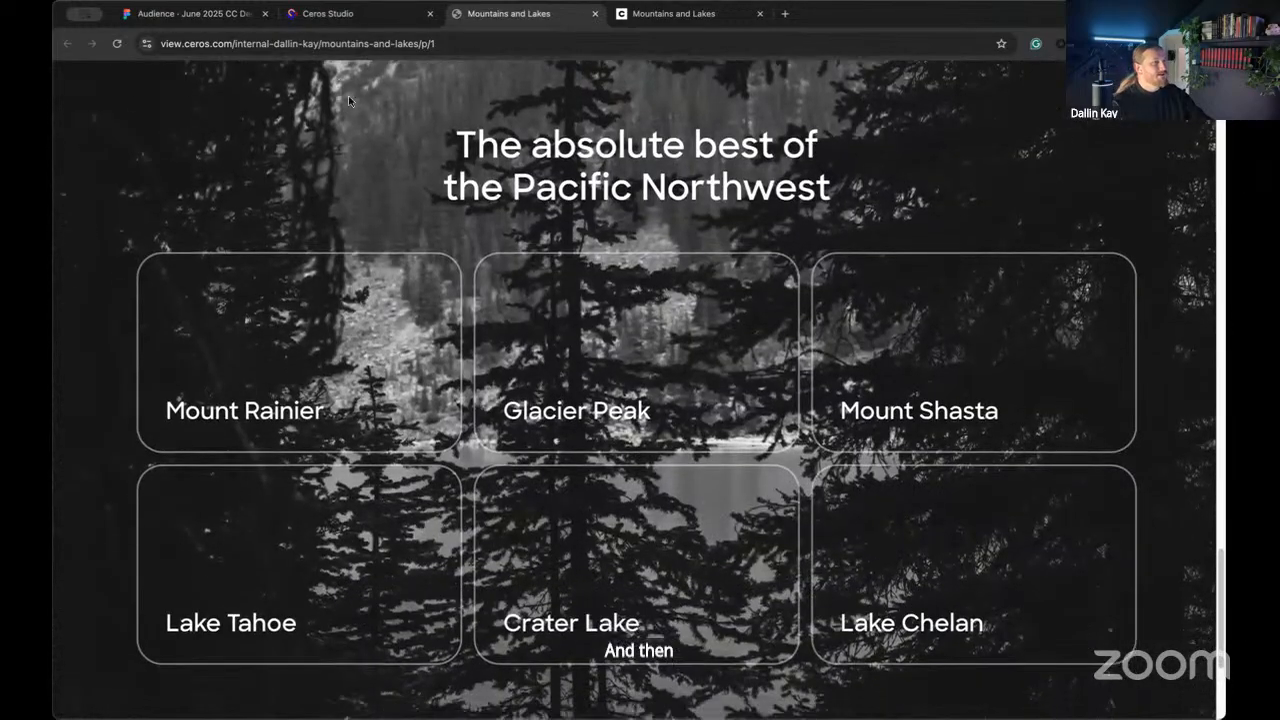
scroll(465, 87, down, 1)
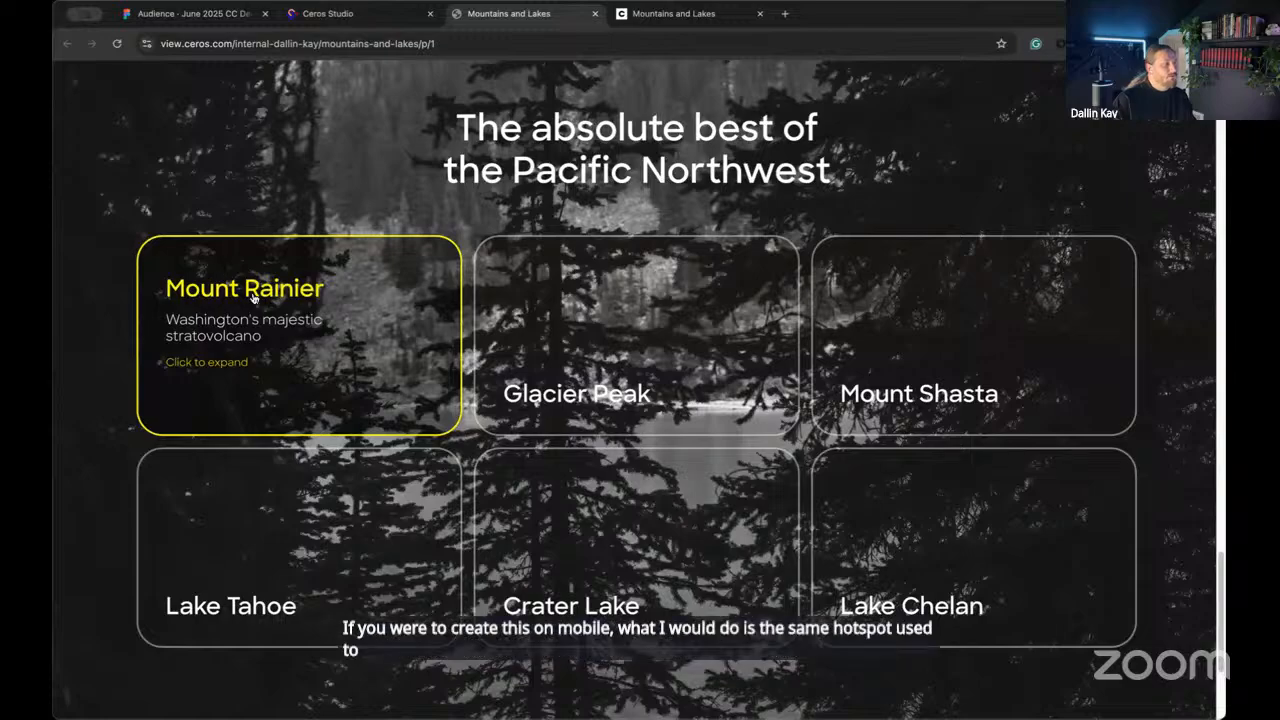
Step: Open and close the Mount Rainier tile's expanded pop-up three times to examine its transition on the published page
click(216, 380)
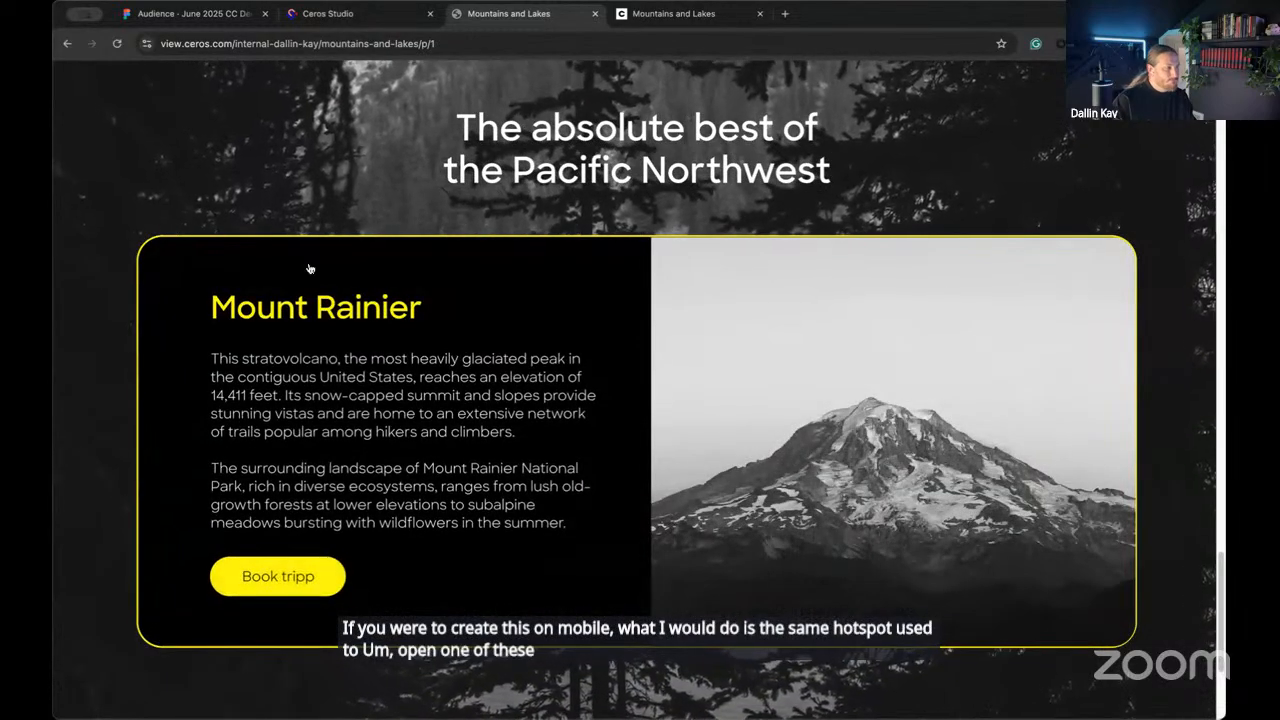
click(335, 198)
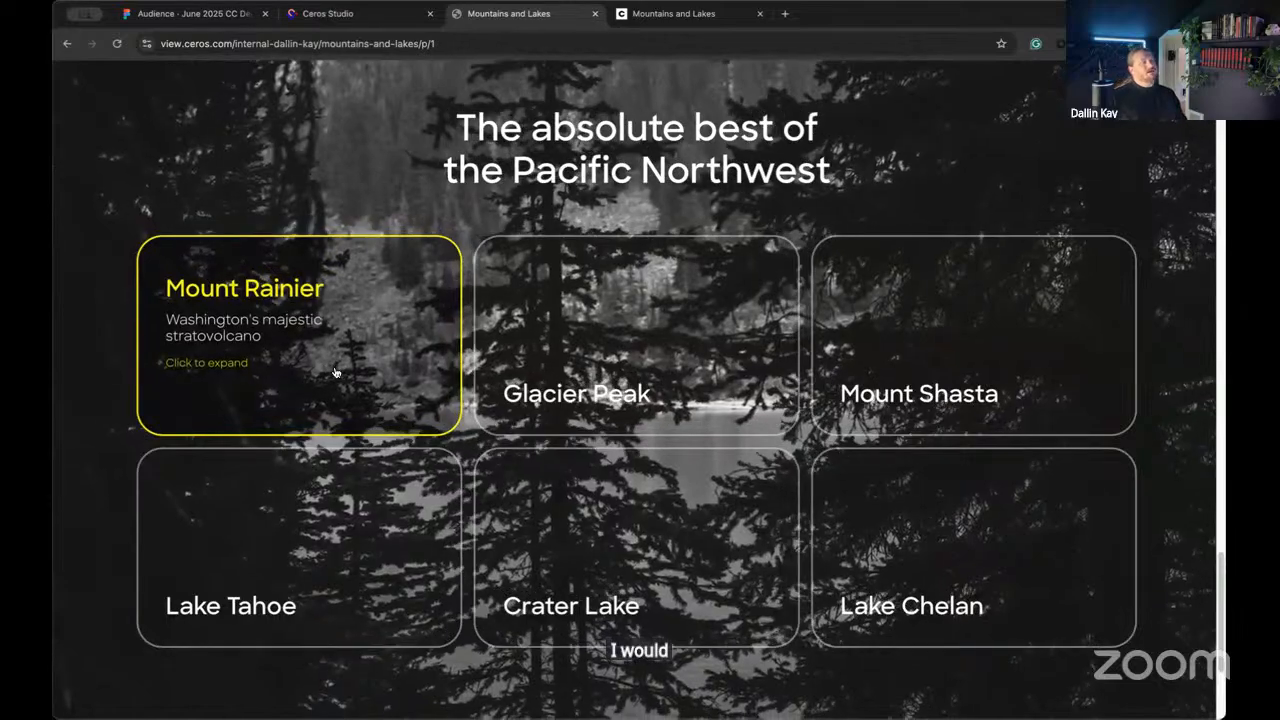
click(261, 329)
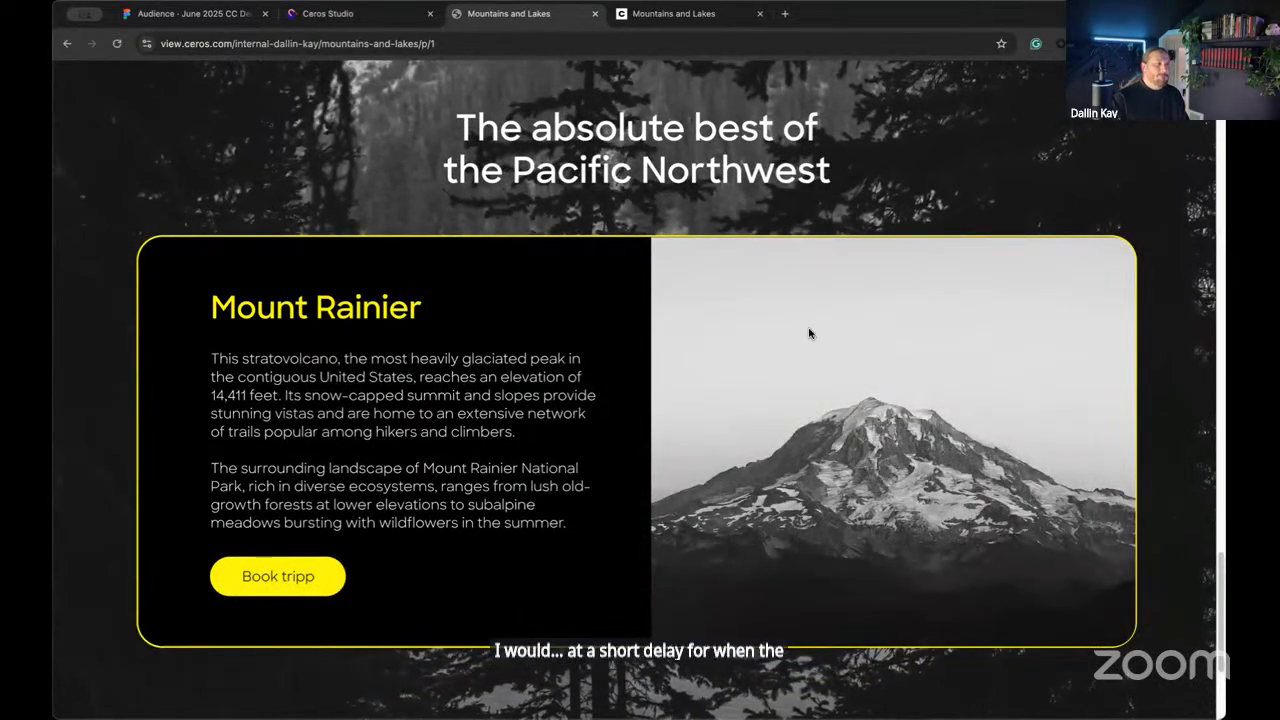
click(329, 218)
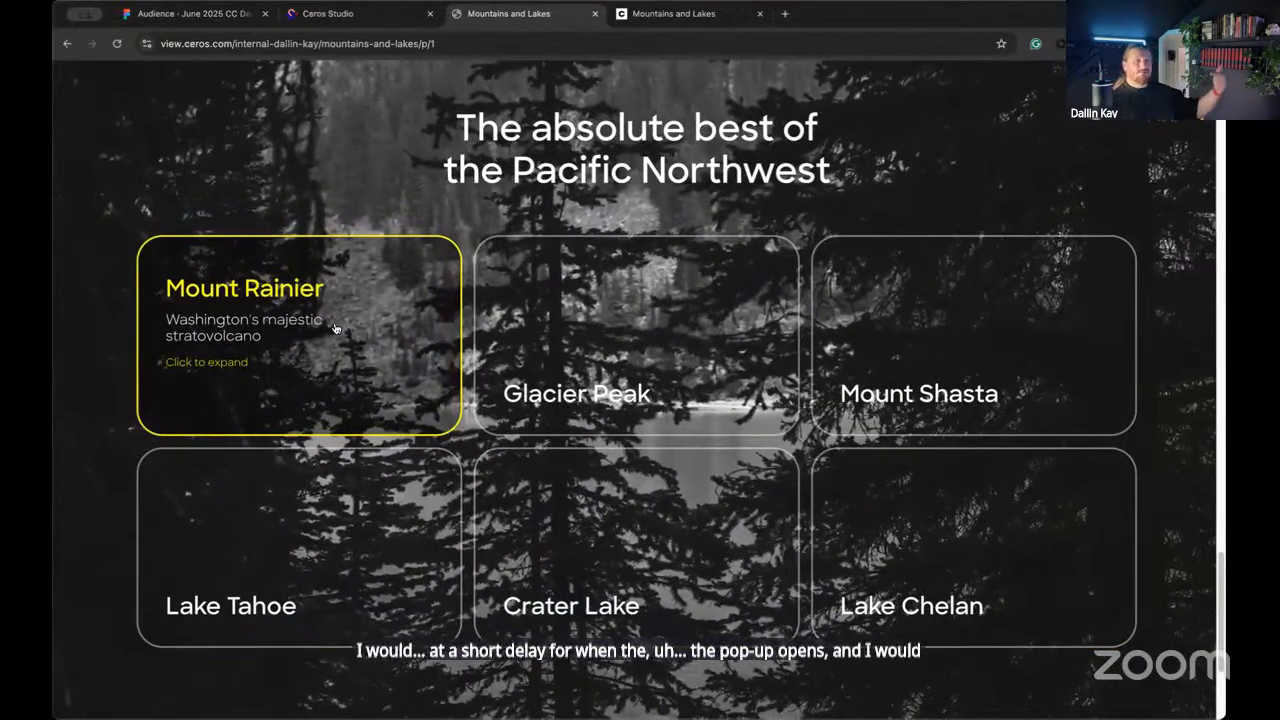
click(332, 328)
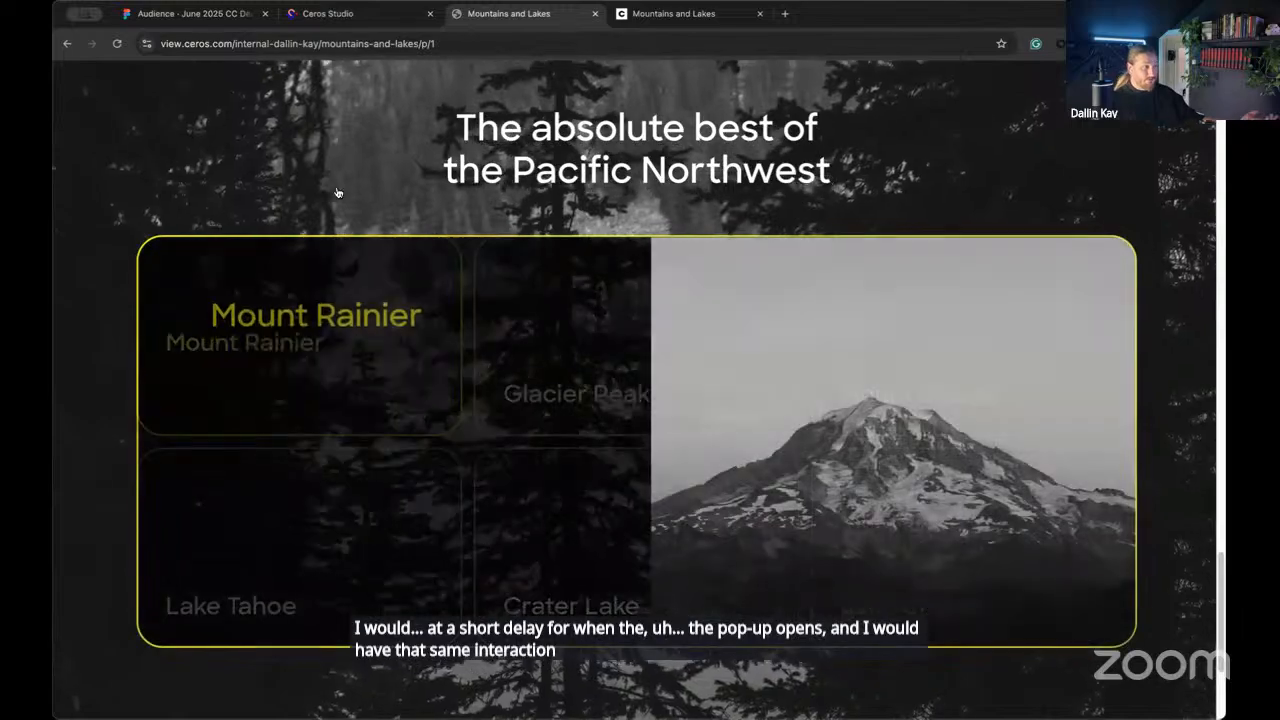
click(338, 183)
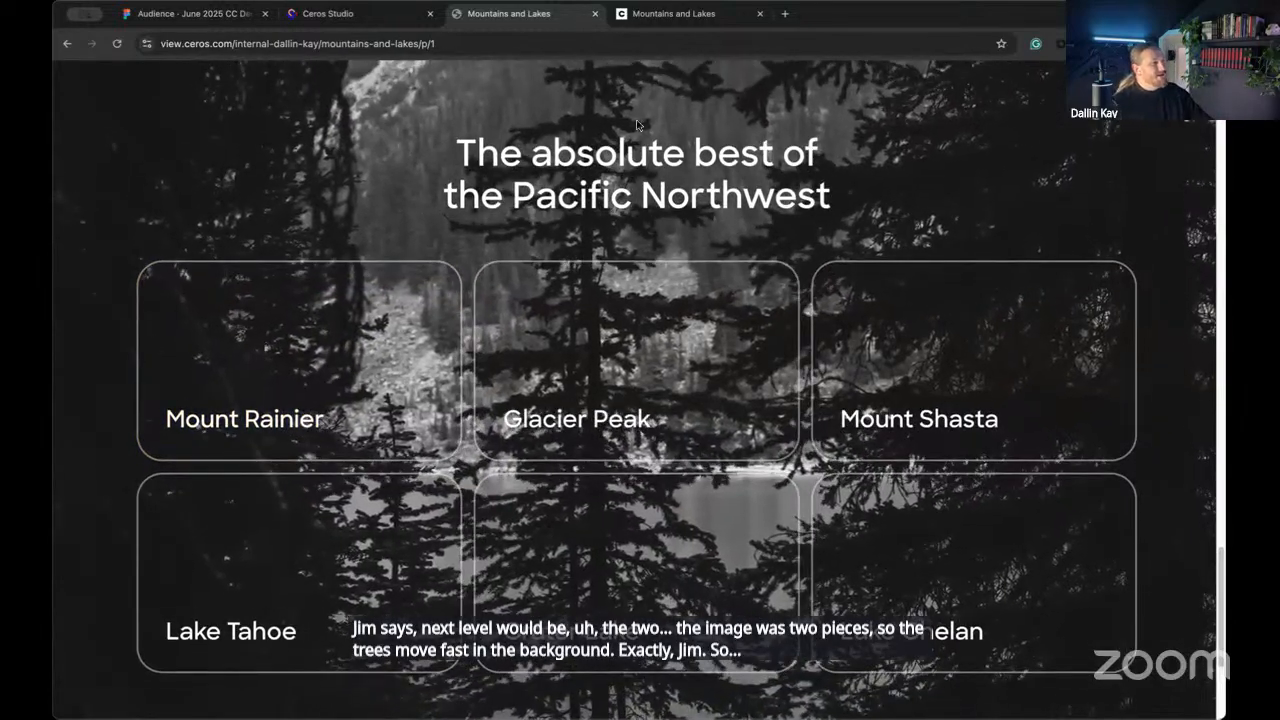
Step: Compare the published tiles section with the hero's layered images in Ceros Studio, and return to the published page
scroll(468, 123, down, 1)
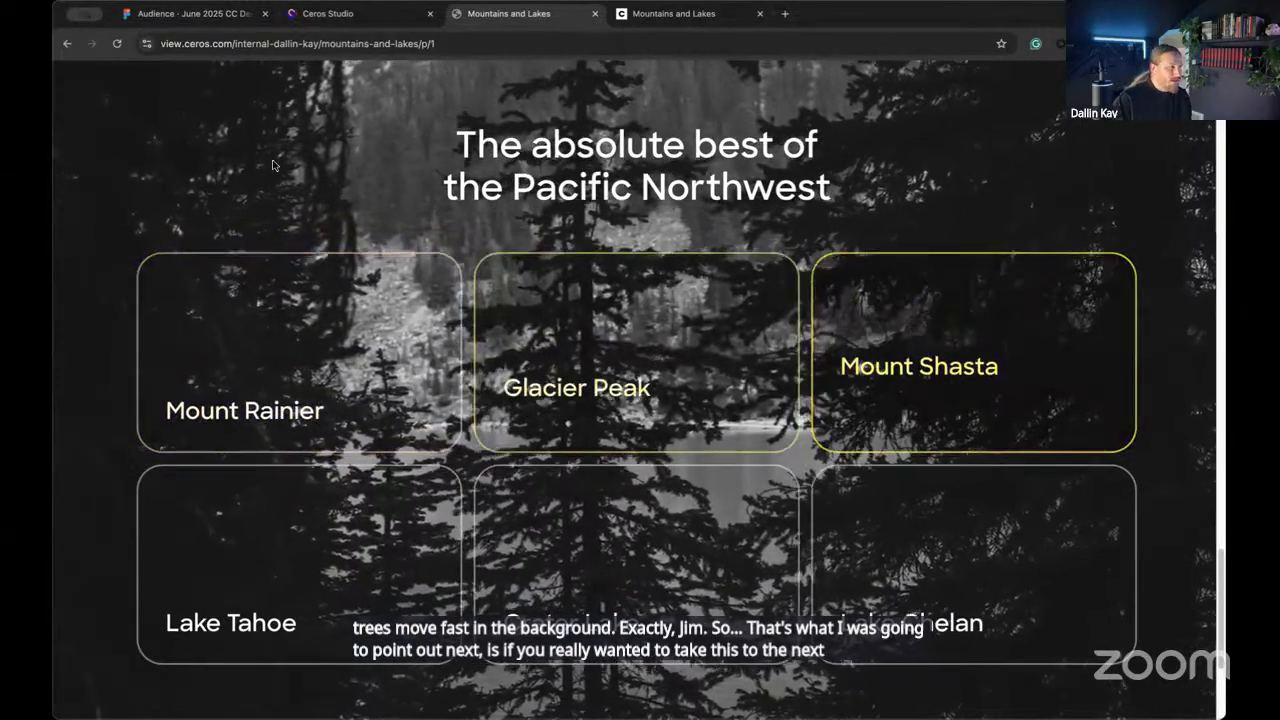
click(328, 13)
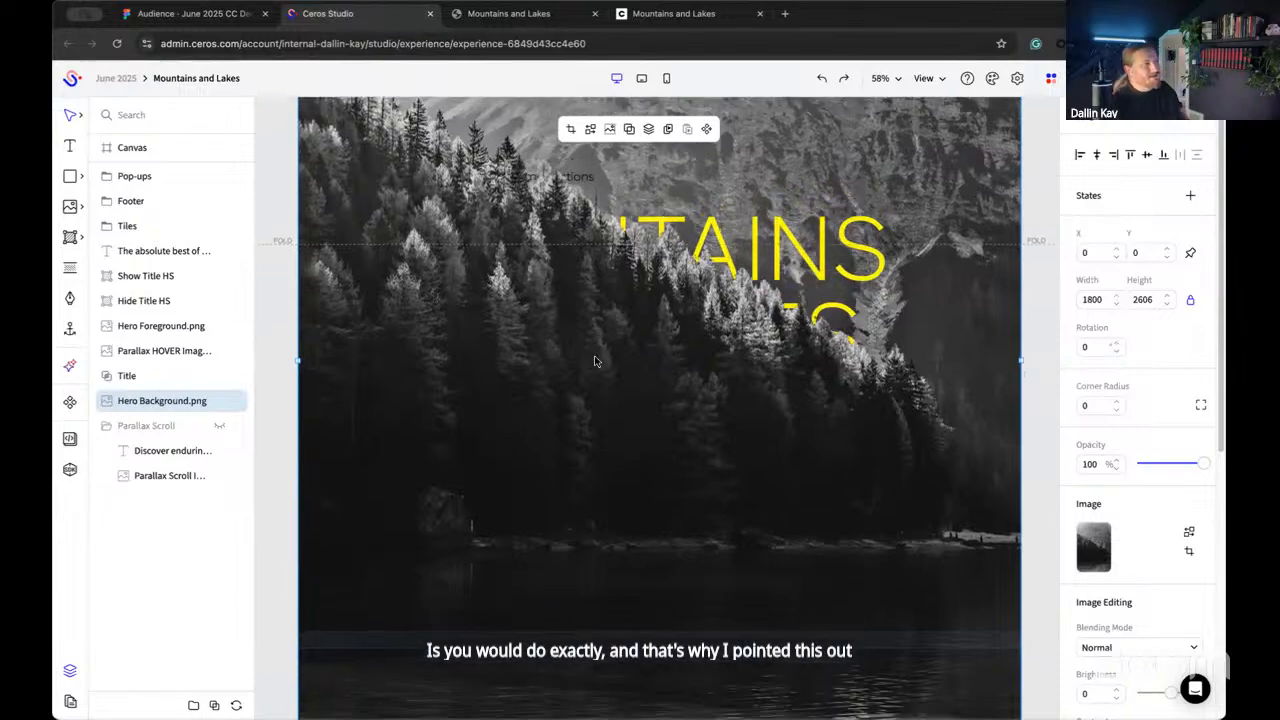
click(508, 13)
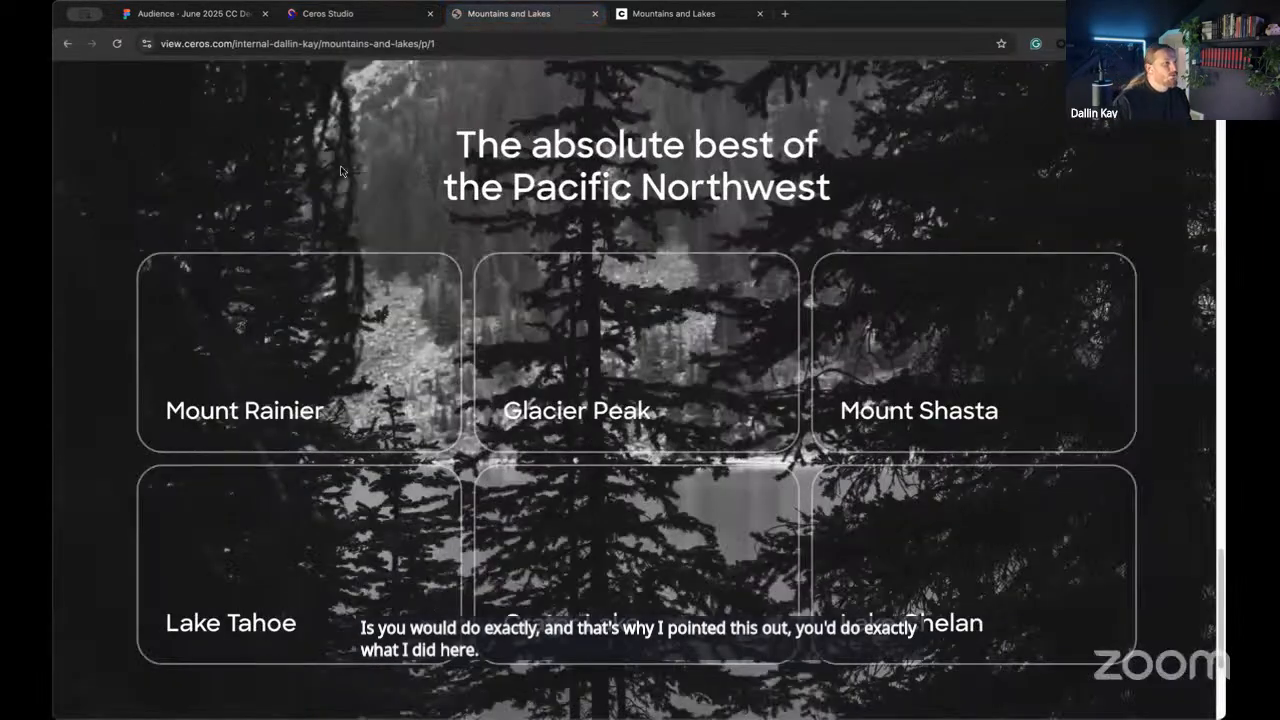